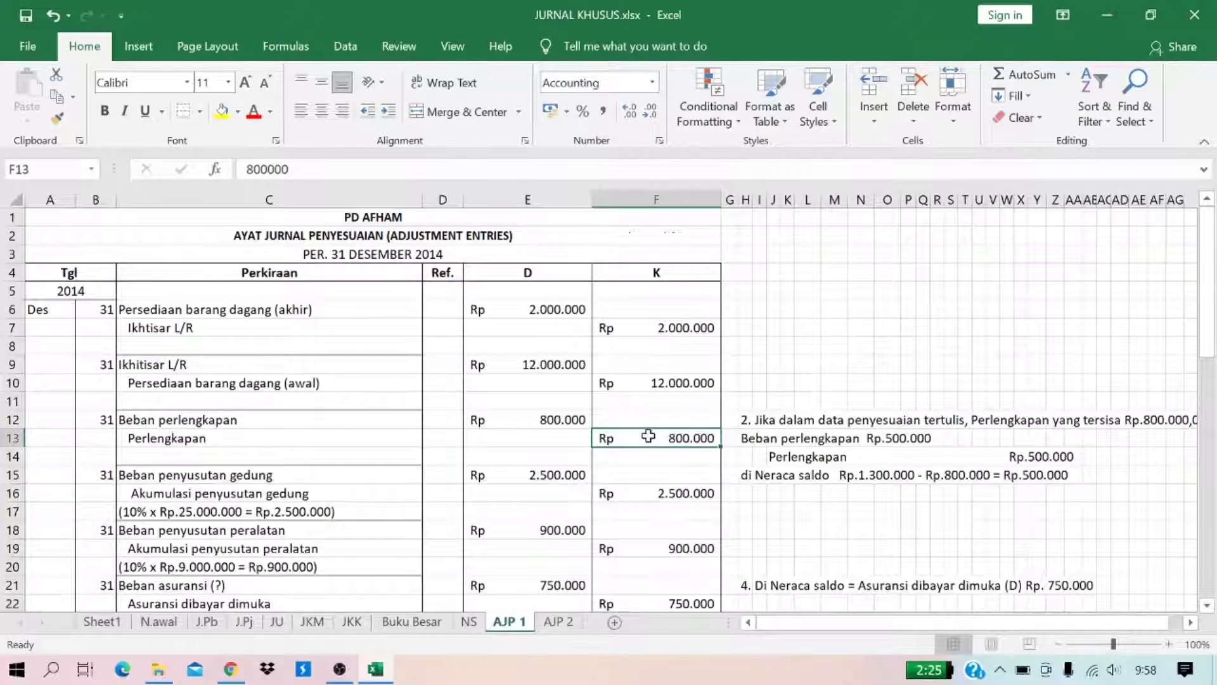
Step: Examine the blank adjustment journal on sheet AJP 2 and the explanatory adjustment notes beside it
click(554, 622)
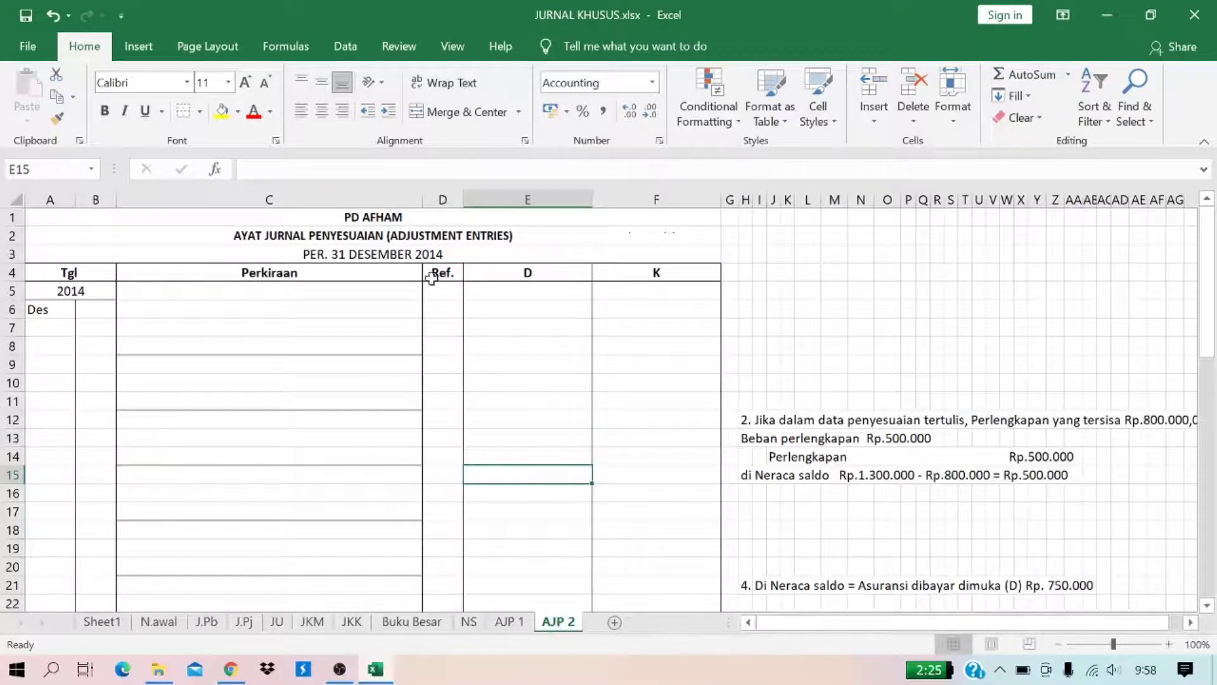
click(530, 350)
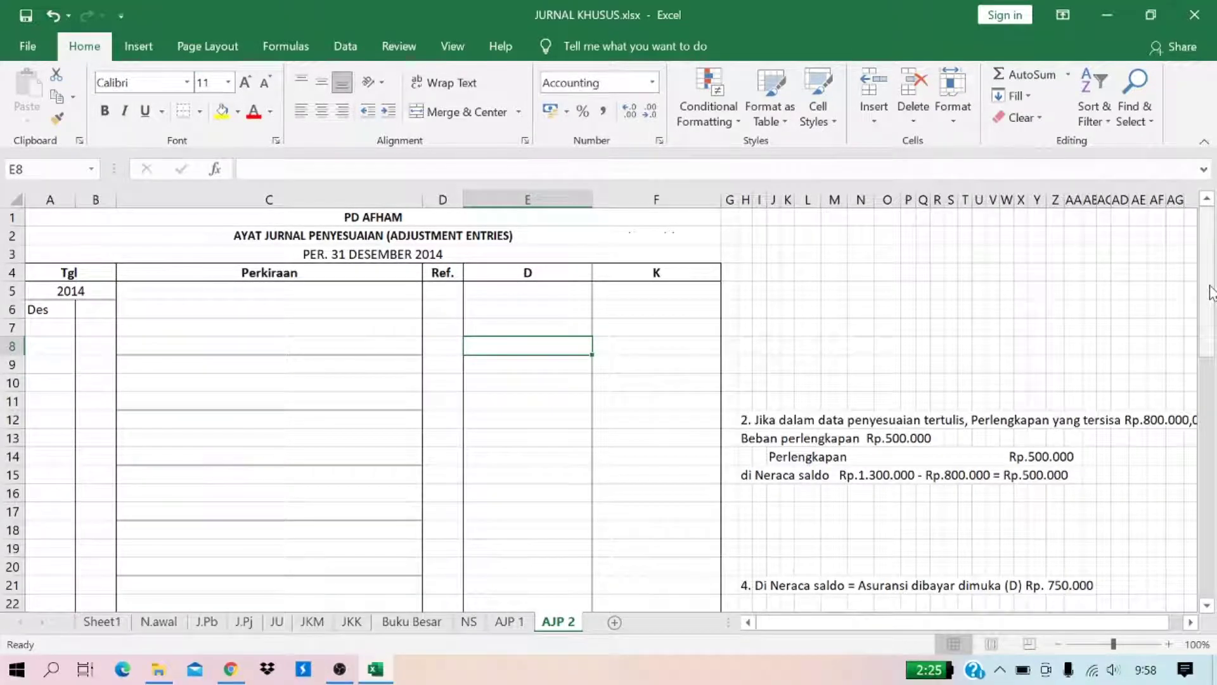
drag(1211, 293, 1206, 338)
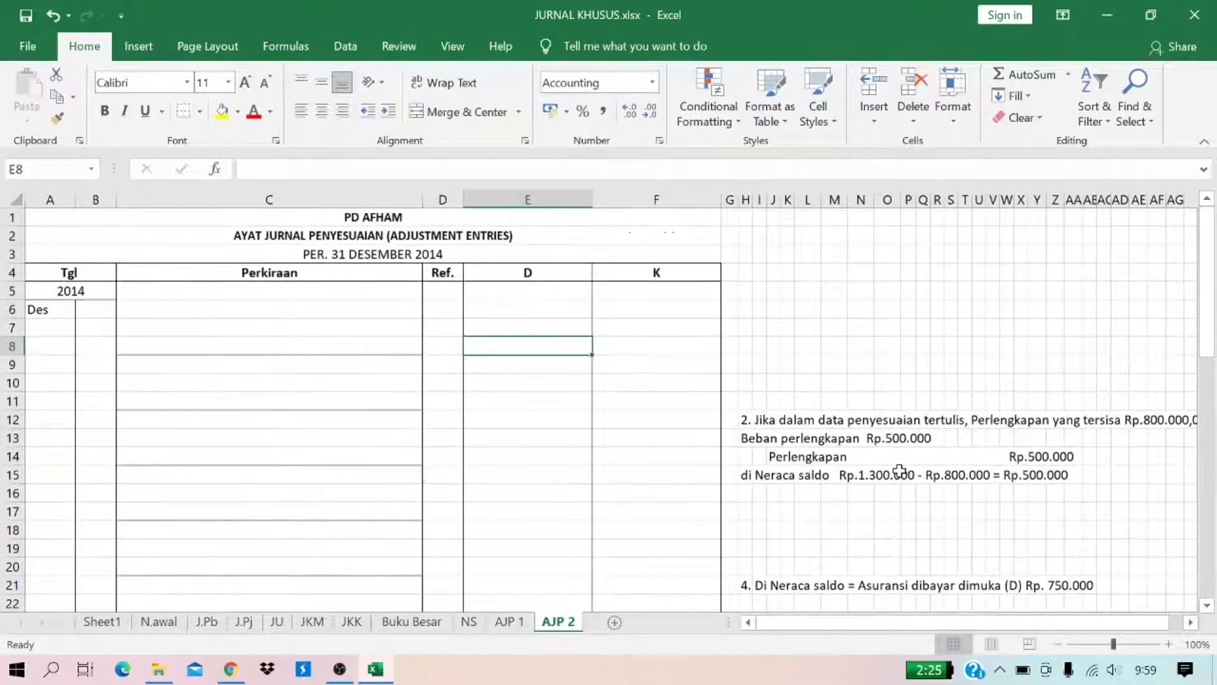
click(751, 427)
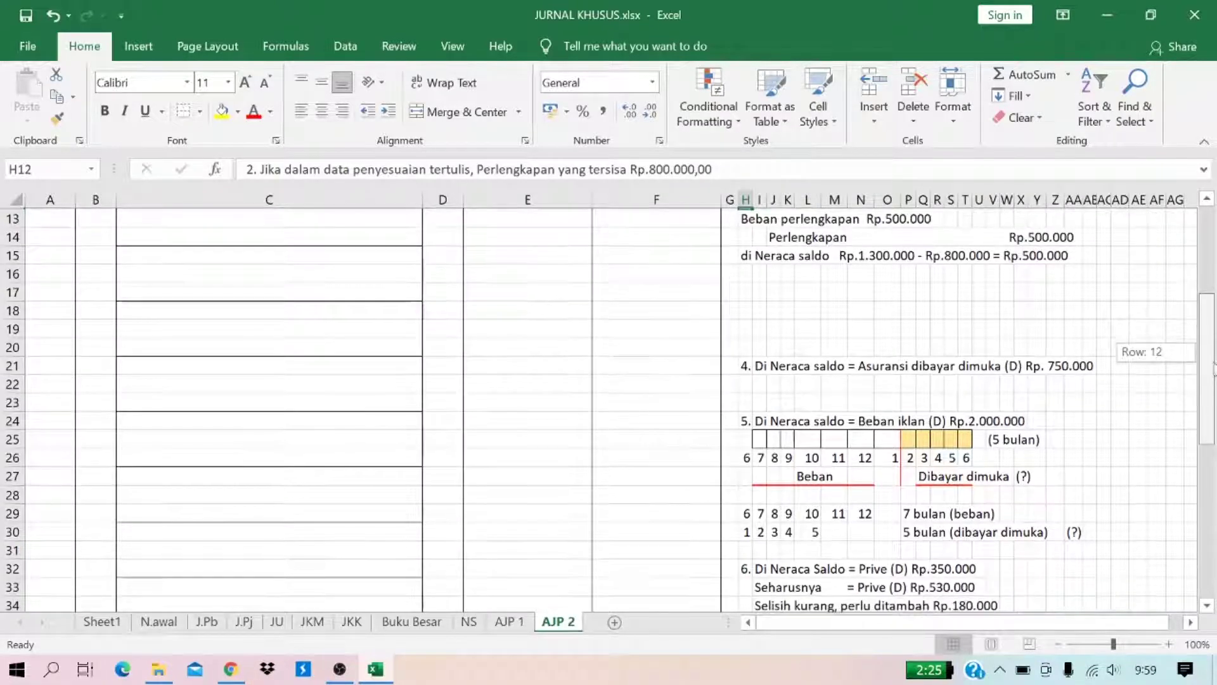
mouse_move(1215, 387)
mouse_down()
mouse_move(1216, 490)
mouse_move(1200, 402)
mouse_up()
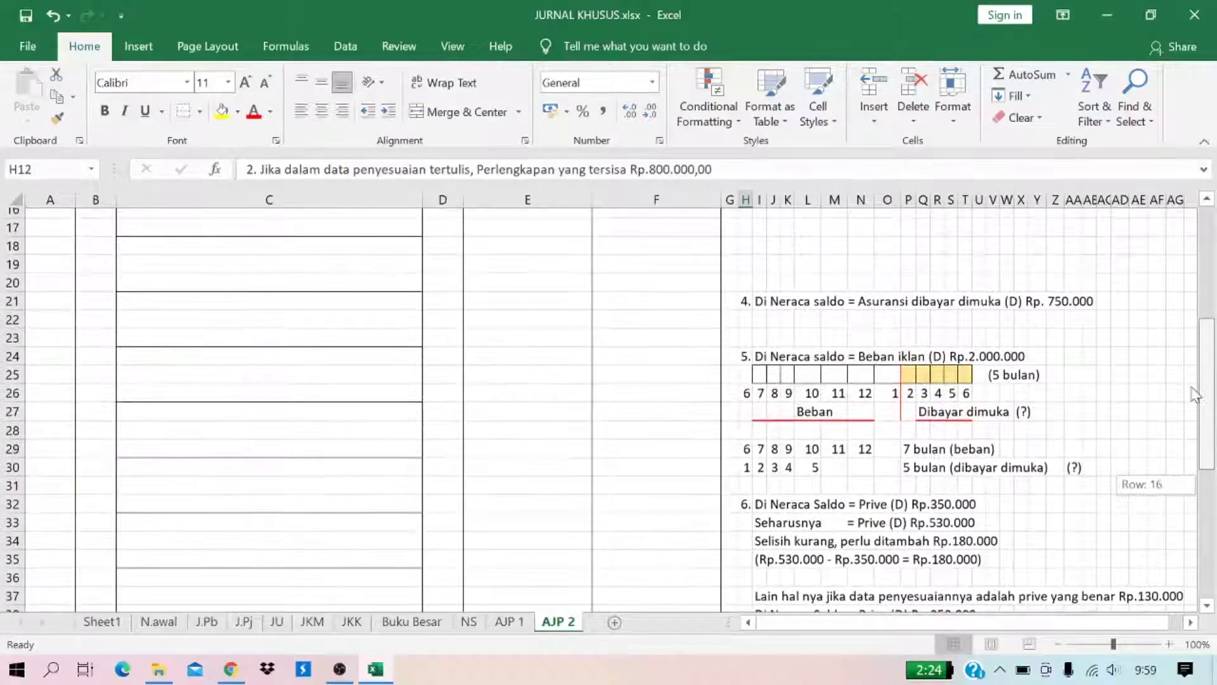
drag(1186, 372, 1174, 343)
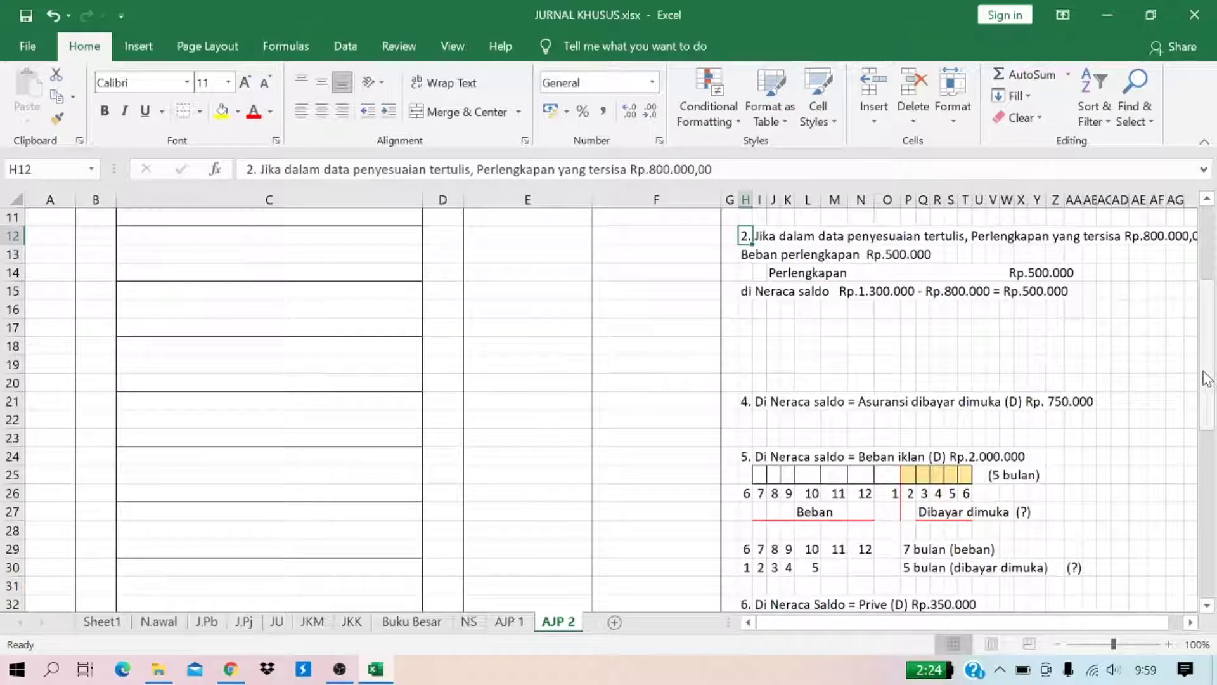
drag(1206, 378, 1185, 273)
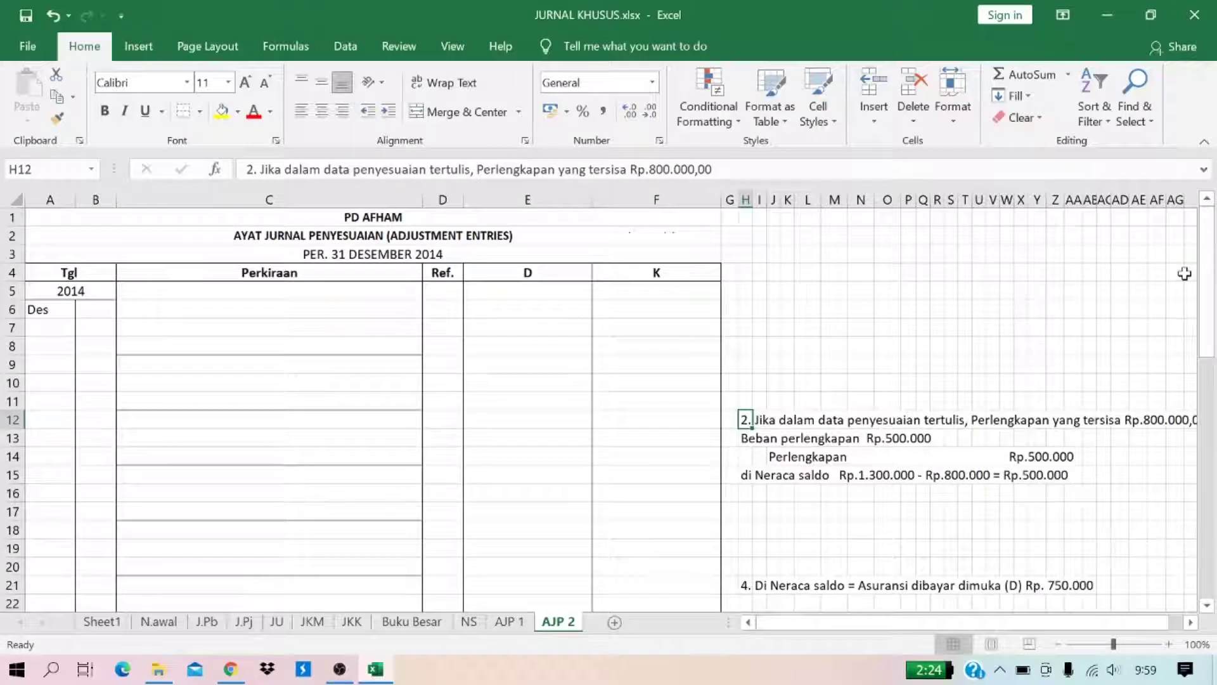
click(224, 309)
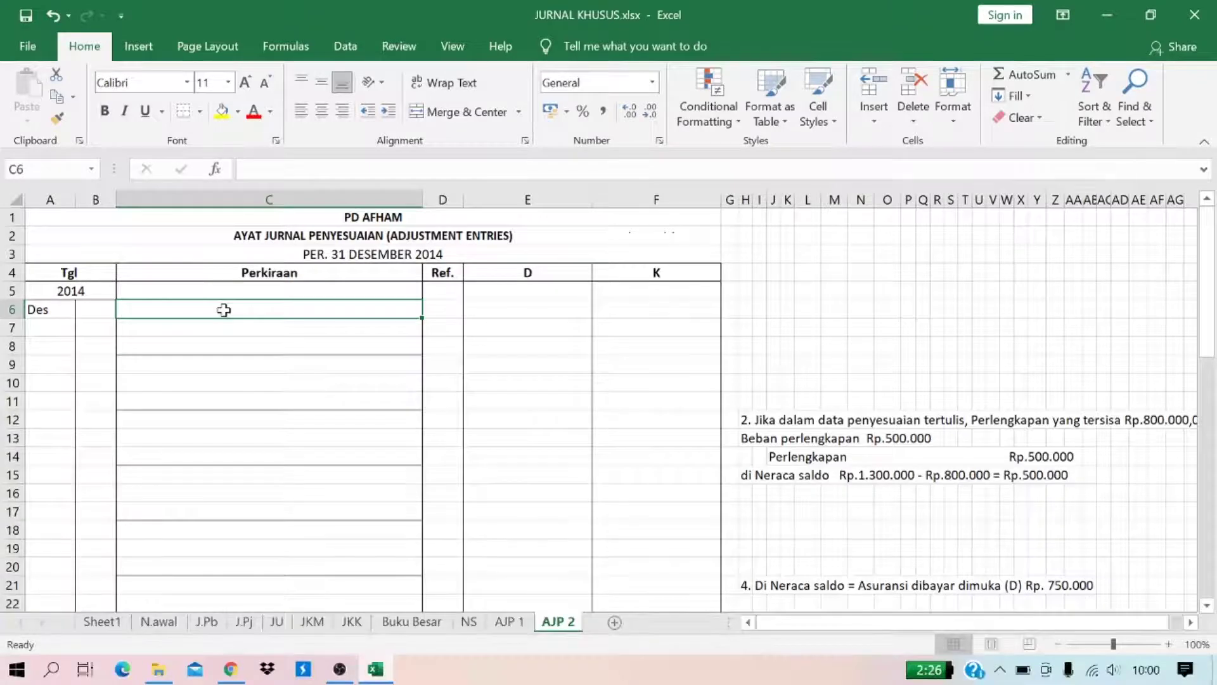
Step: Review the trial balance on the NS sheet against the adjustment data, comparing opening and closing merchandise inventory
click(472, 624)
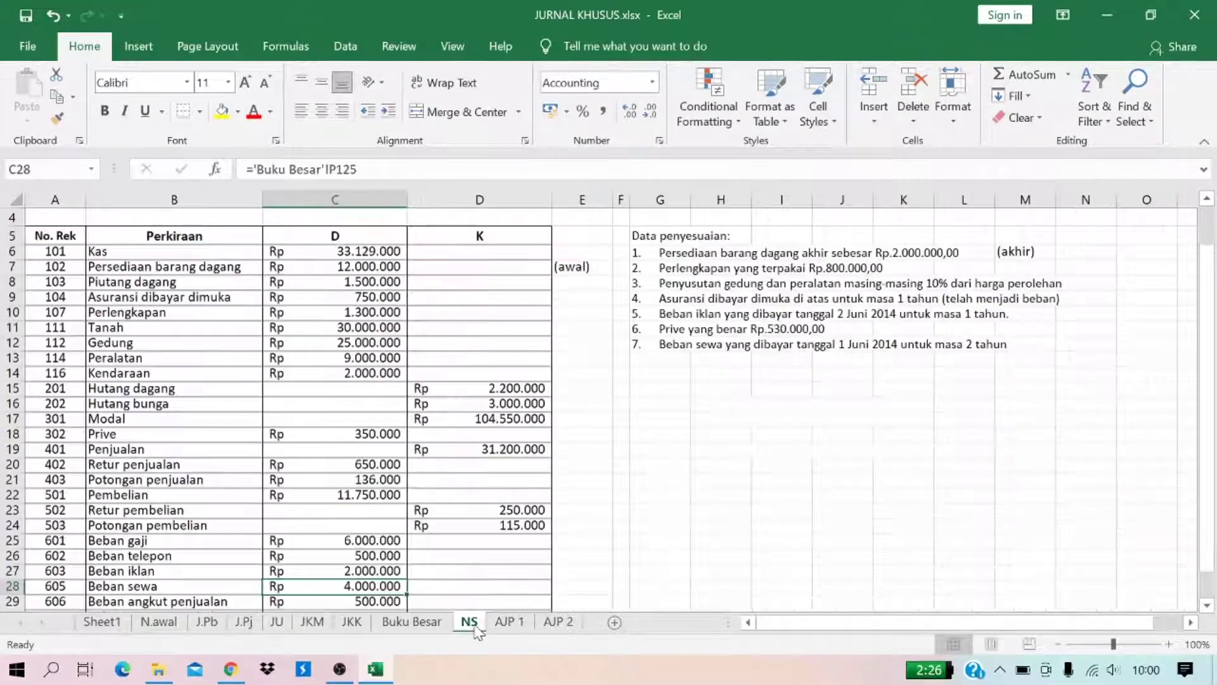
click(639, 252)
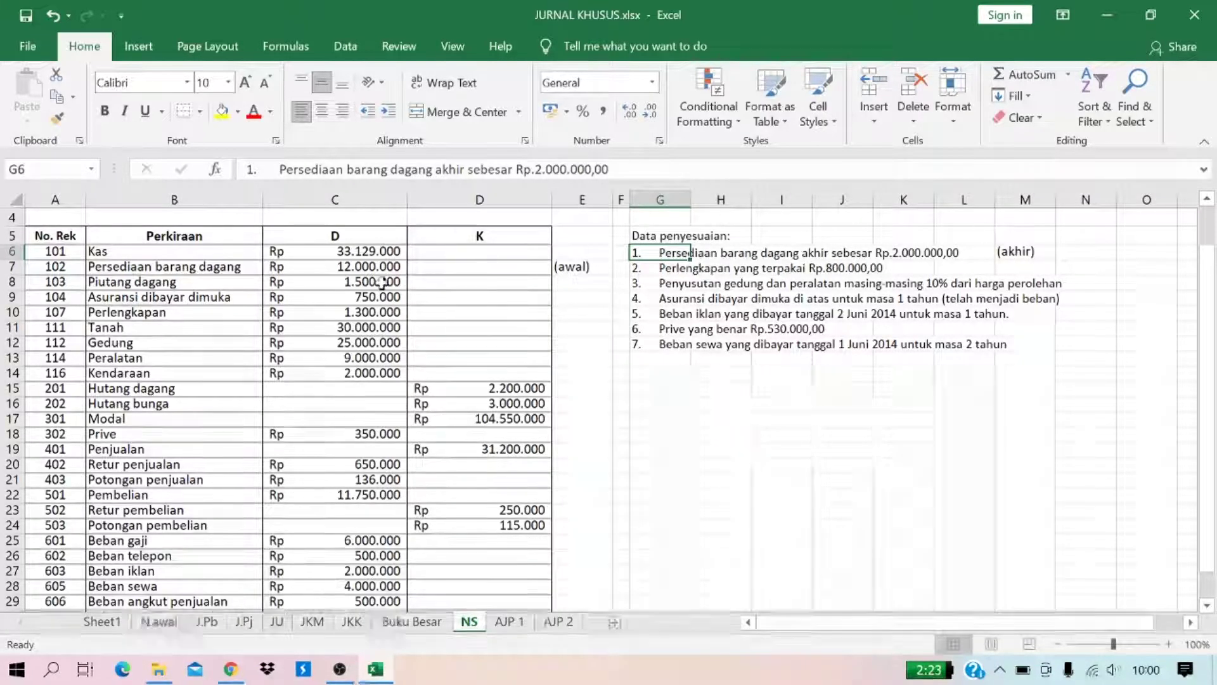
click(357, 271)
key(Up)
key(Up)
key(Up)
key(Up)
key(Up)
key(Up)
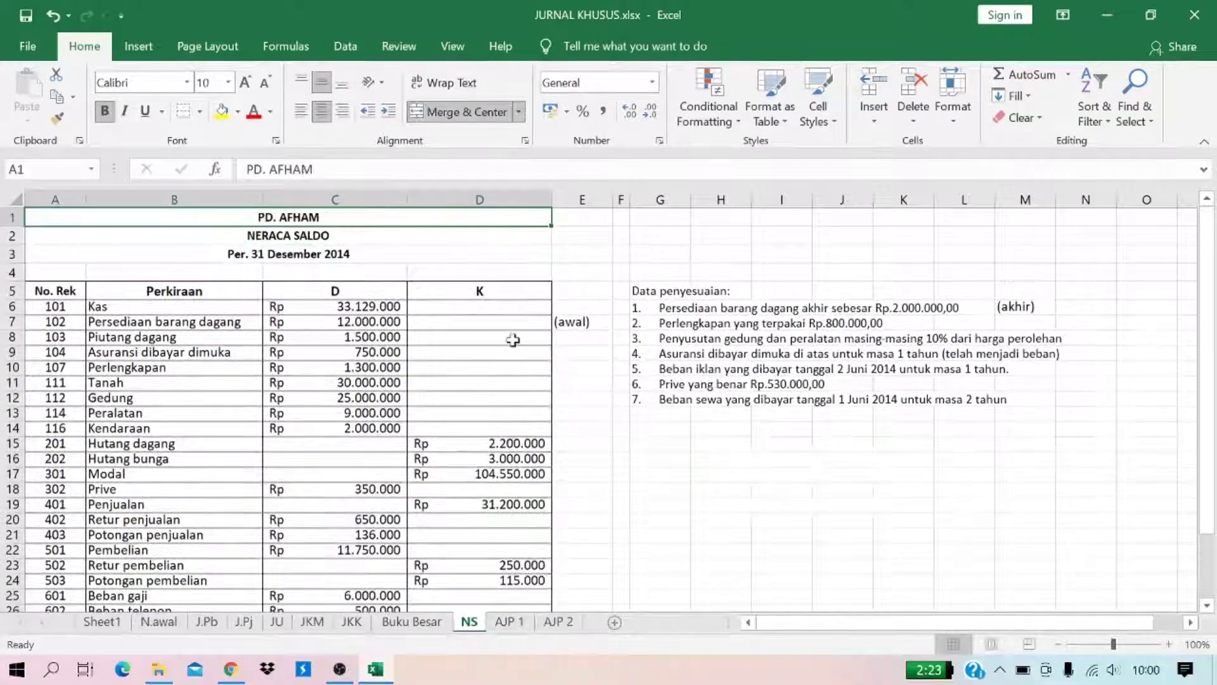
click(560, 322)
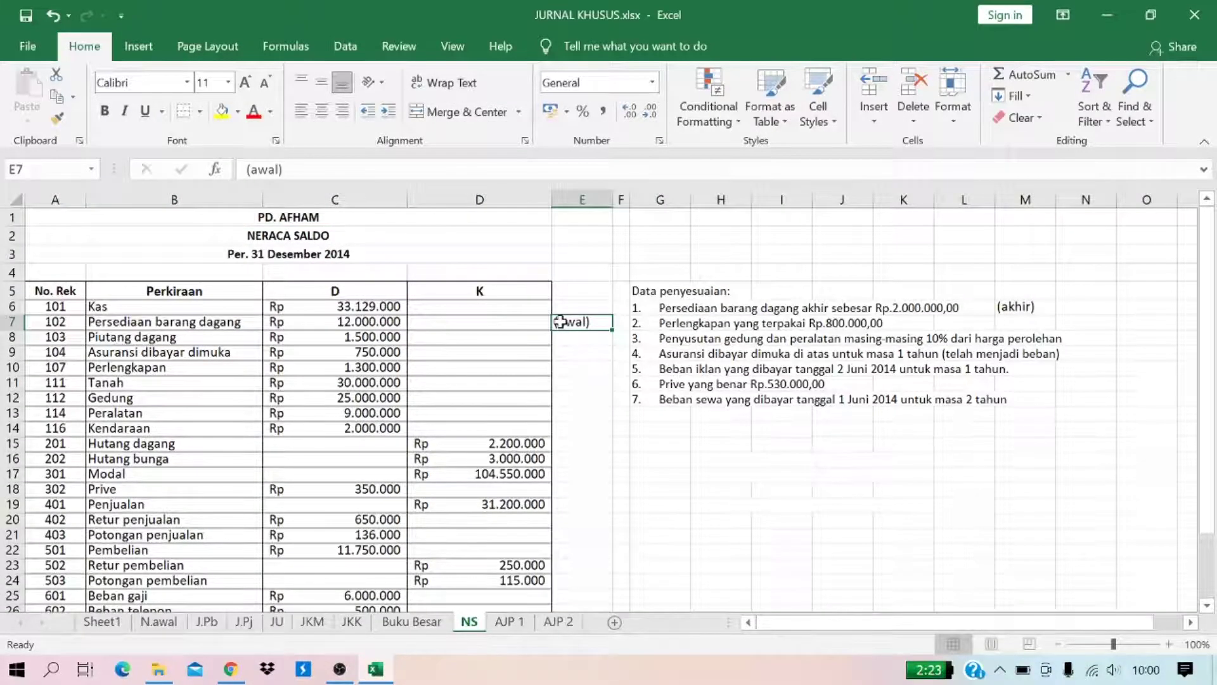
Step: Copy the two merchandise inventory adjustment entries in B6:F10 of sheet AJP 1 to cell B6 of sheet AJP 2
click(511, 622)
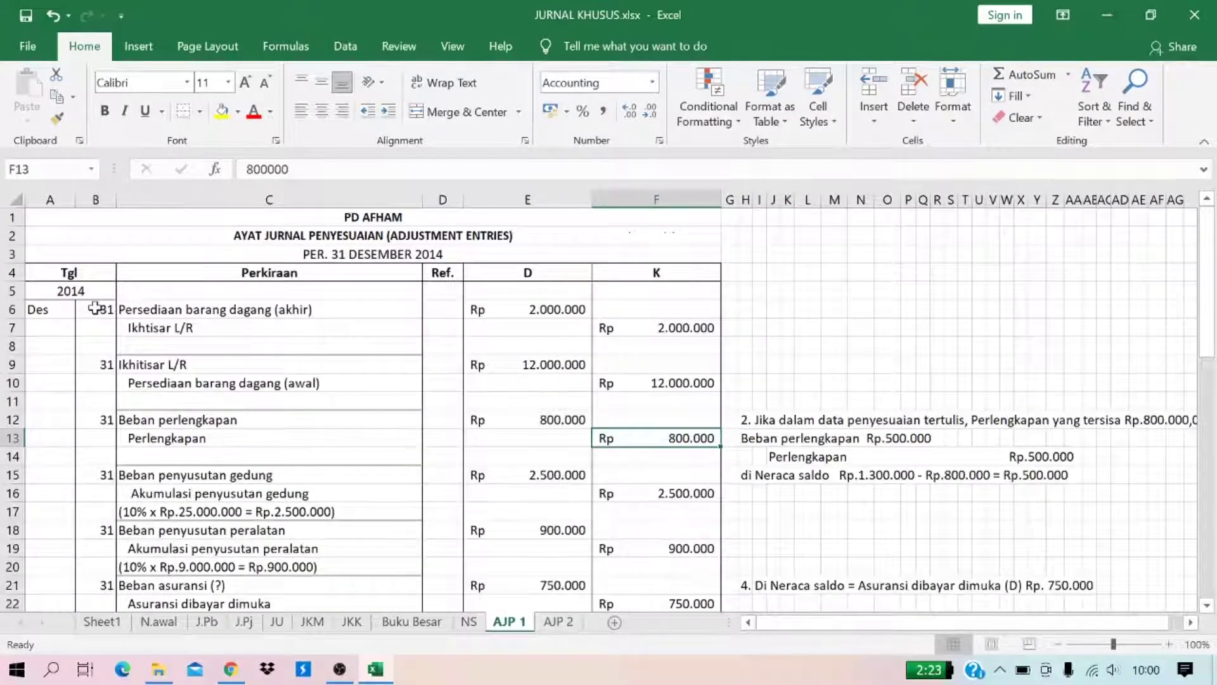
drag(95, 308, 629, 377)
key(ctrl+c)
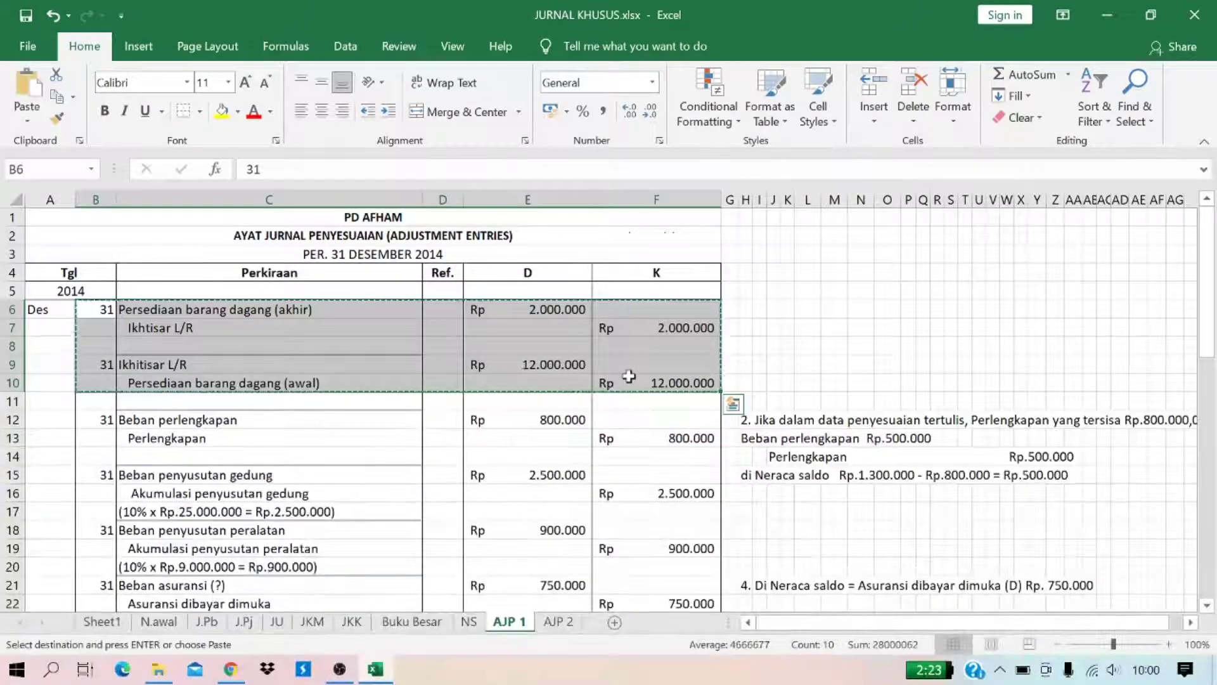
click(559, 622)
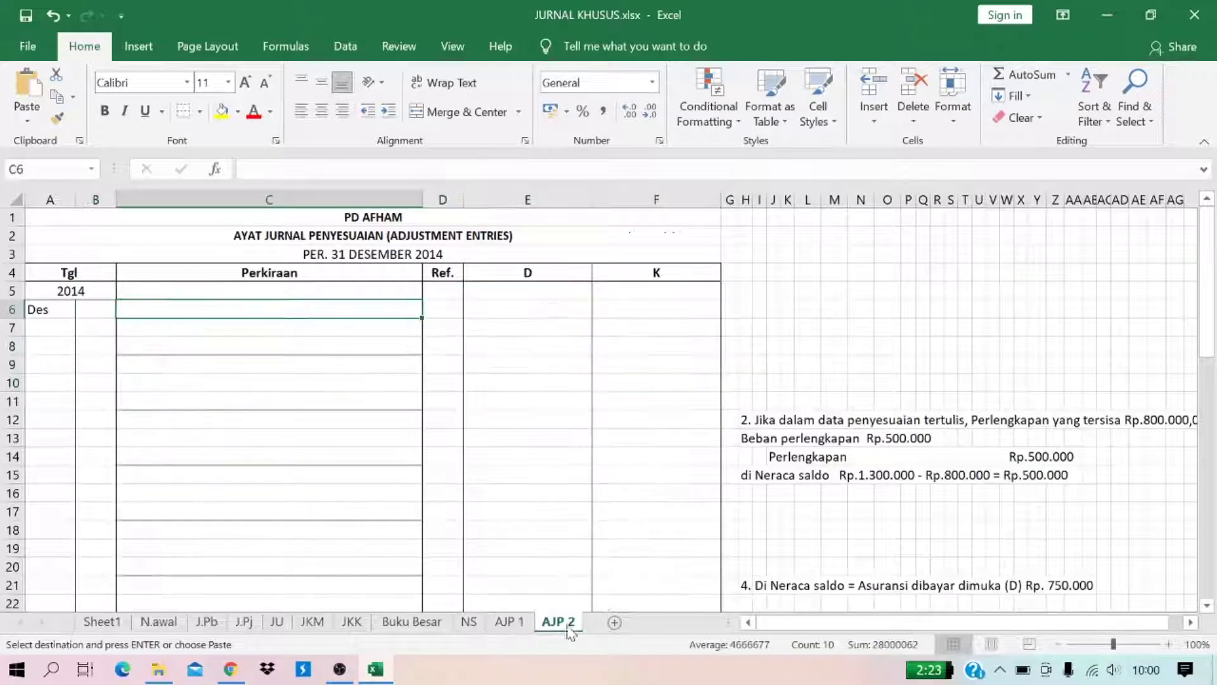
click(95, 309)
key(ctrl+v)
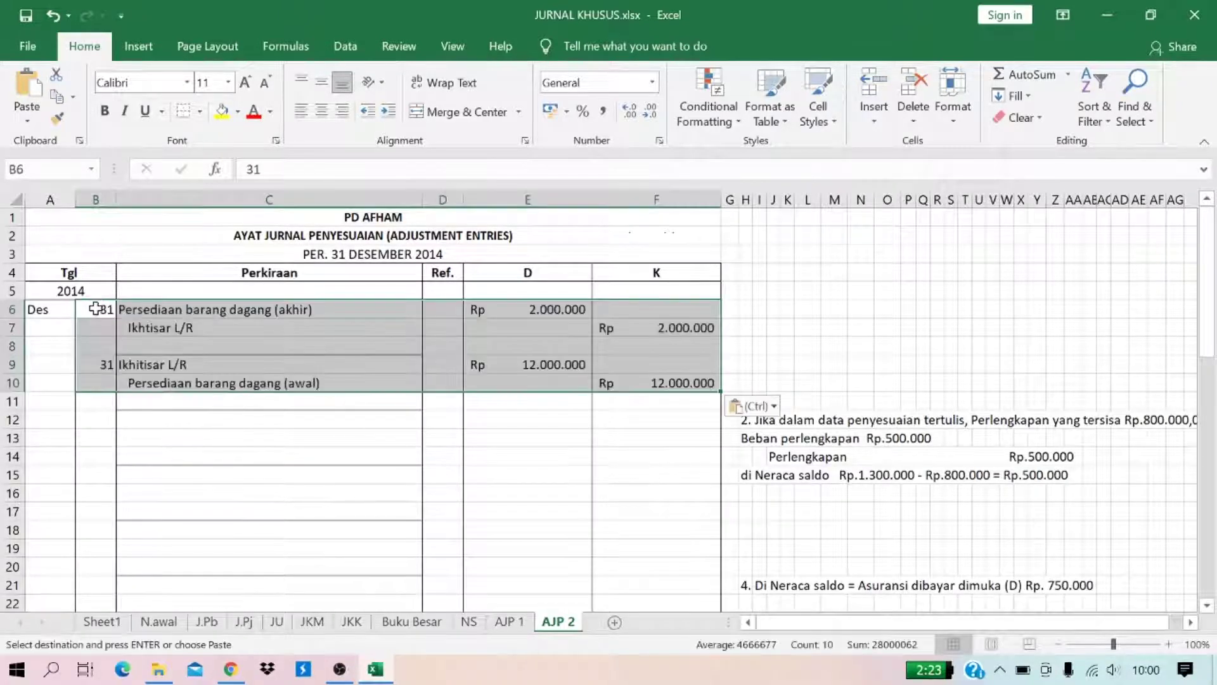
Step: Replace the credit account name in cell C7 with HPP, keeping its indentation
click(130, 325)
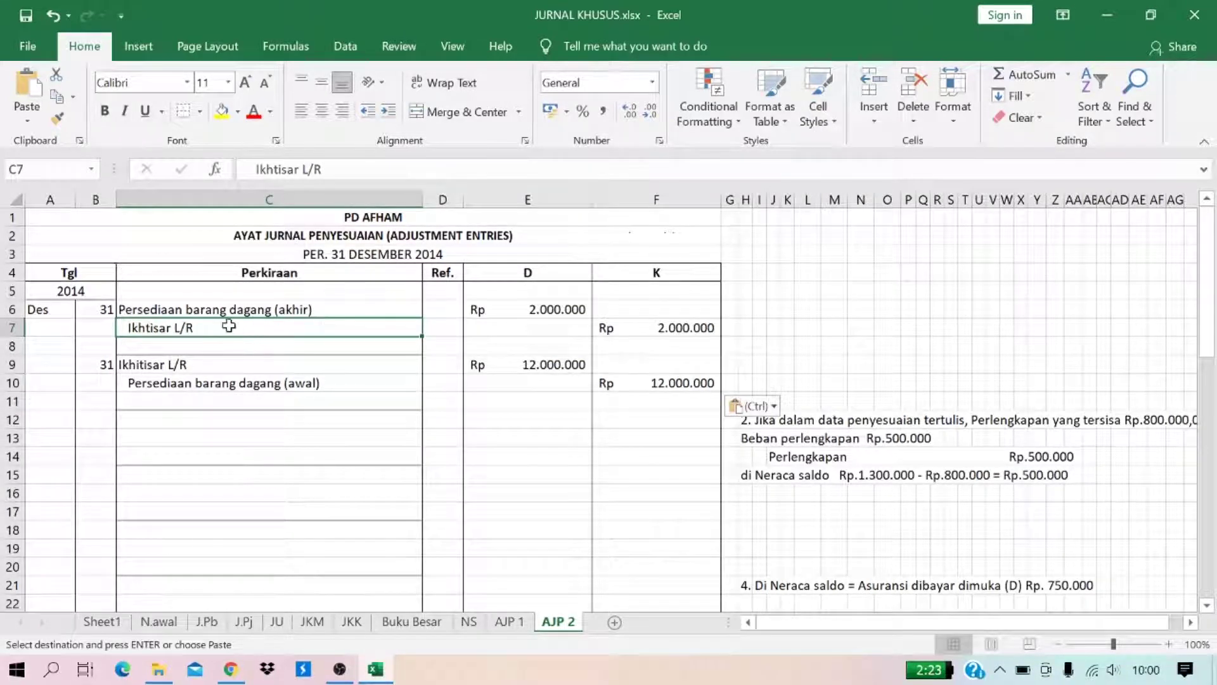
double_click(193, 327)
drag(193, 327, 125, 328)
key(BackSpace)
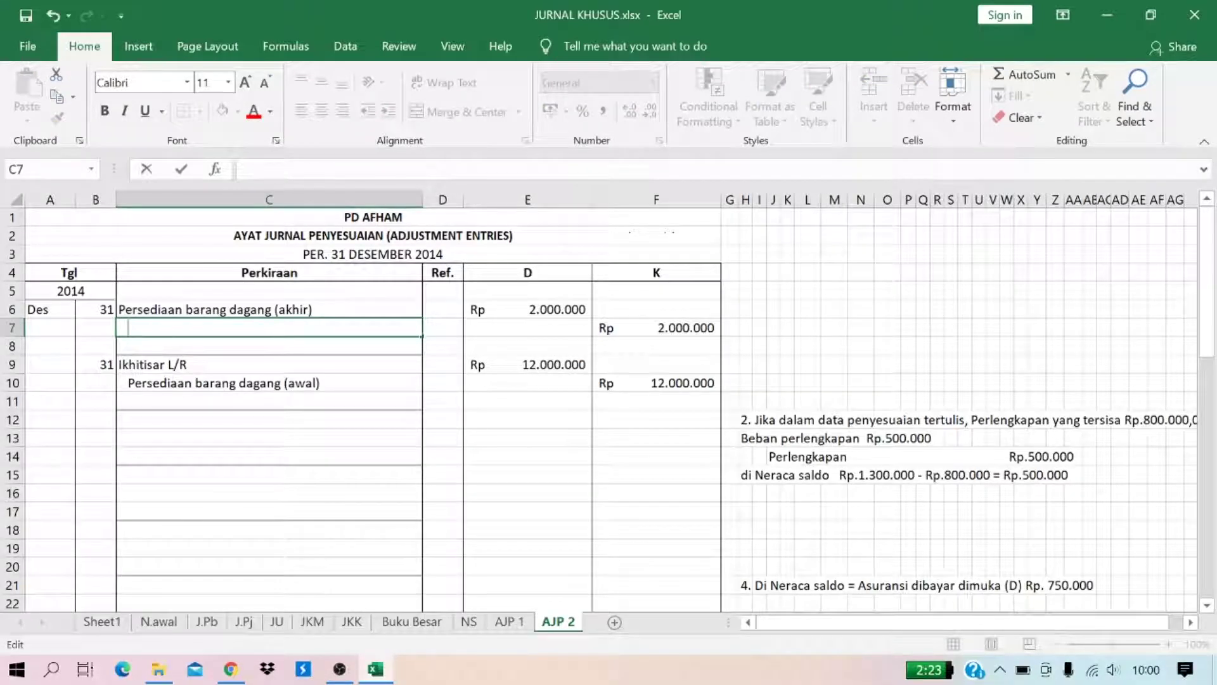
text(HPP)
key(Return)
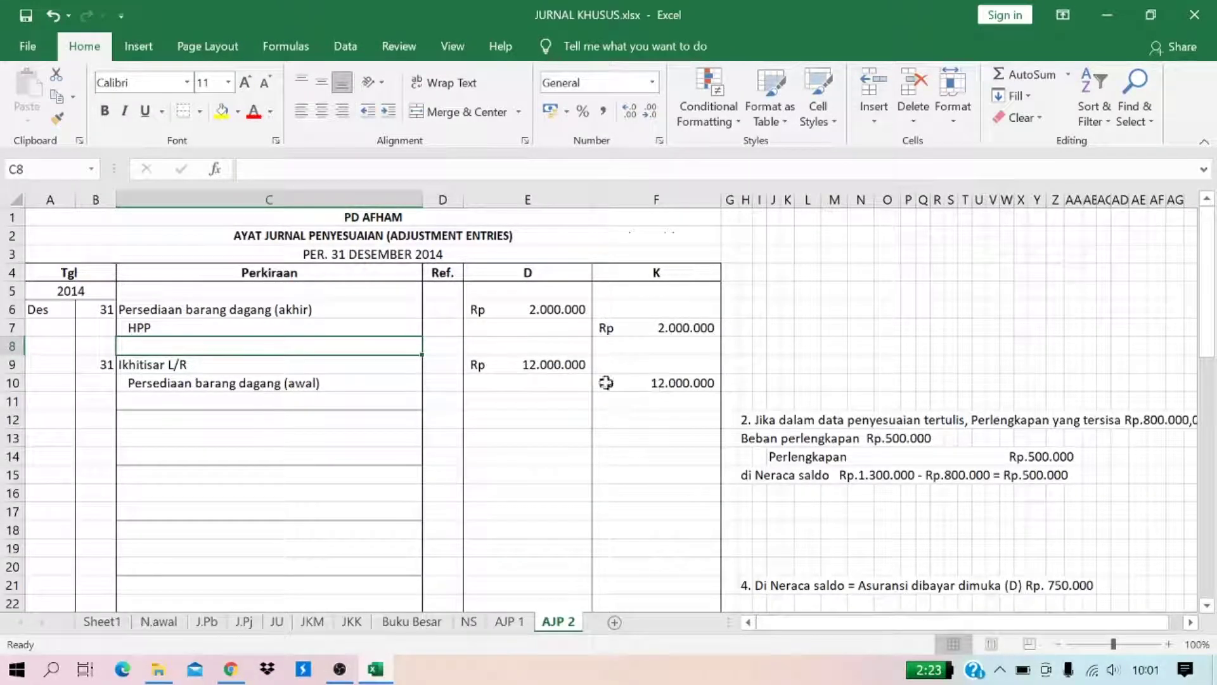
Step: Replace the debit account name in cell C9 of the opening inventory entry with HPP
double_click(184, 365)
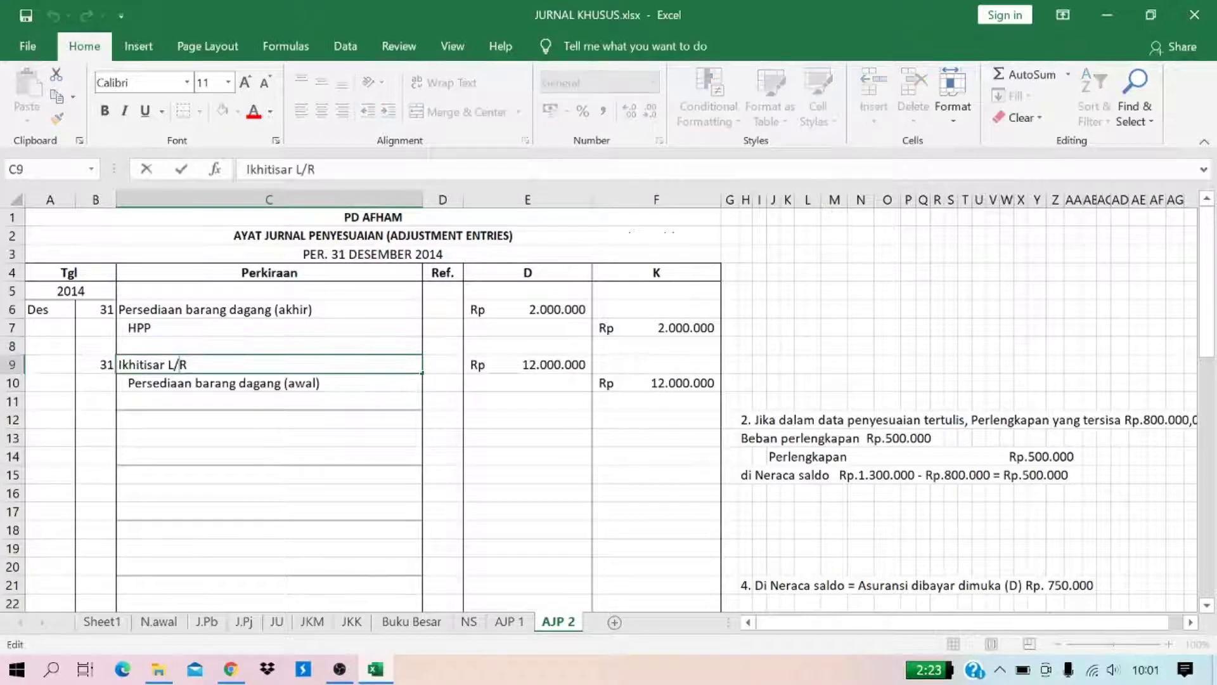
drag(187, 364, 59, 367)
text(HPP)
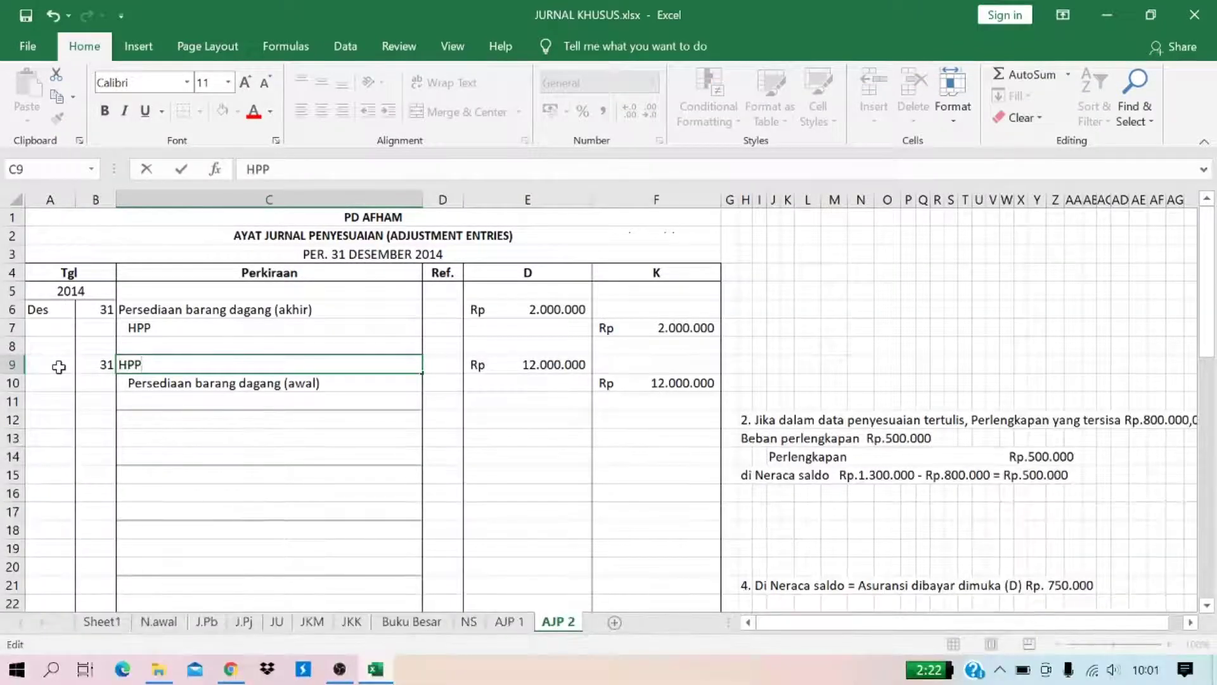
key(Return)
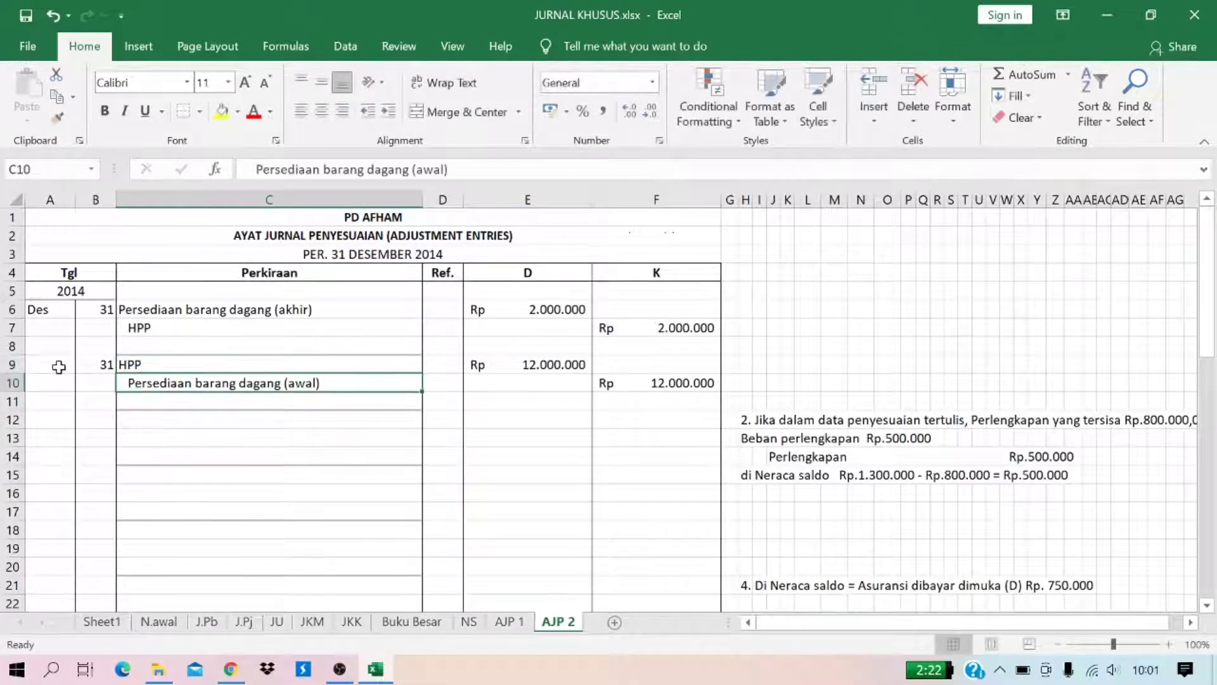
click(302, 453)
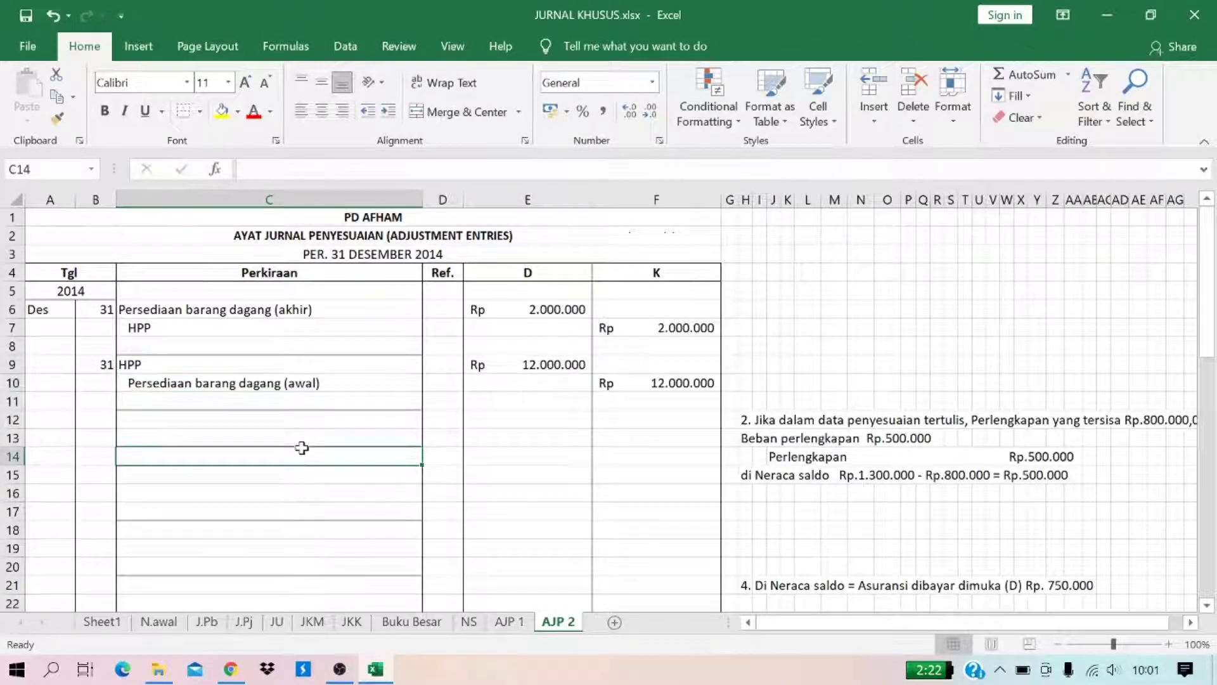
click(146, 325)
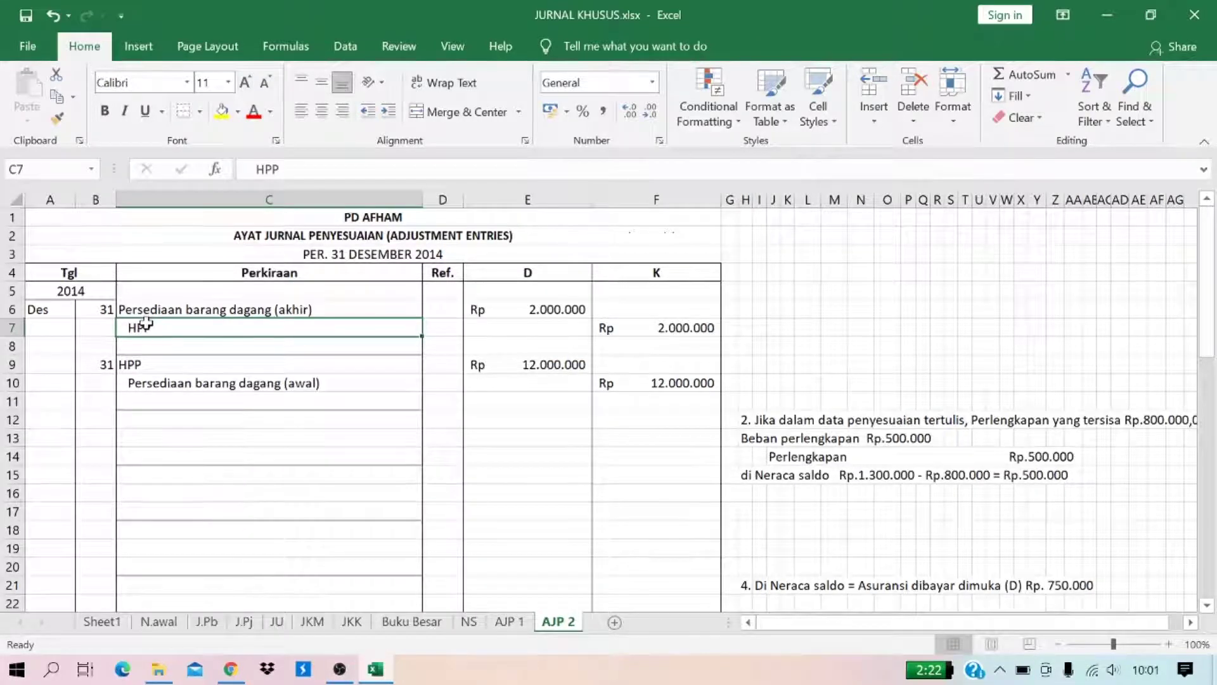
click(149, 369)
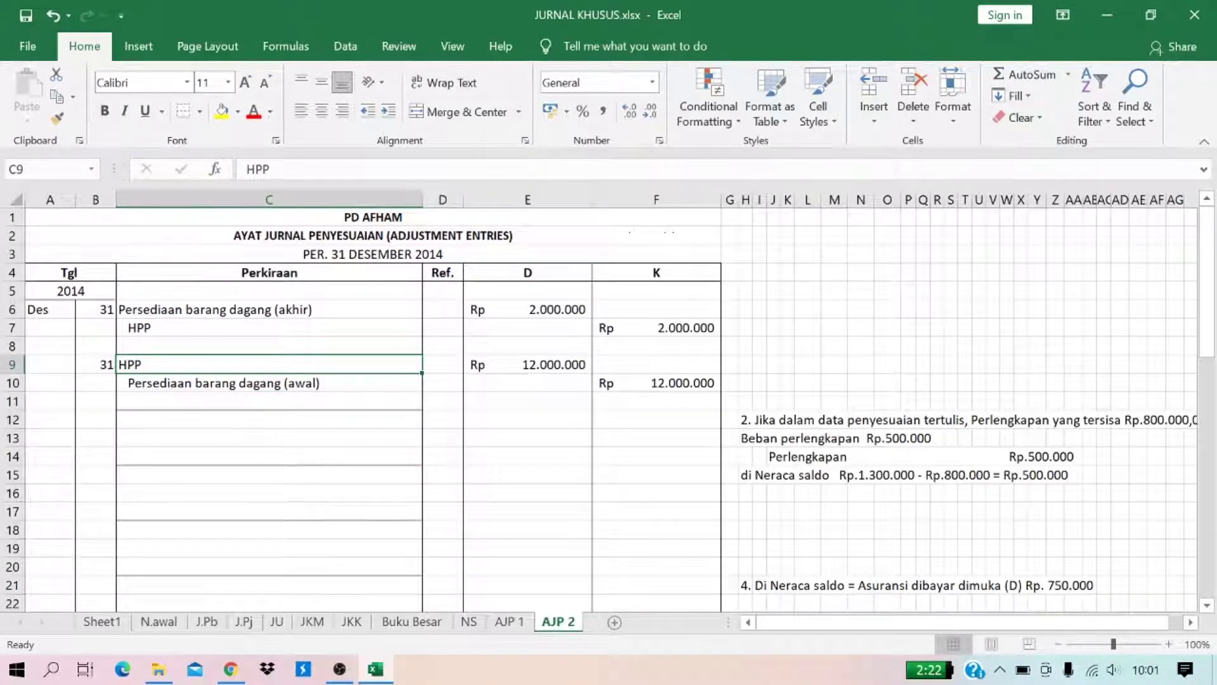
Step: Try to enter the note "Dalam penyesuaian persediaan barang dagang yang harus dibuat penyesuaiannya adalah:" in cell I4, and undo the entry
click(762, 273)
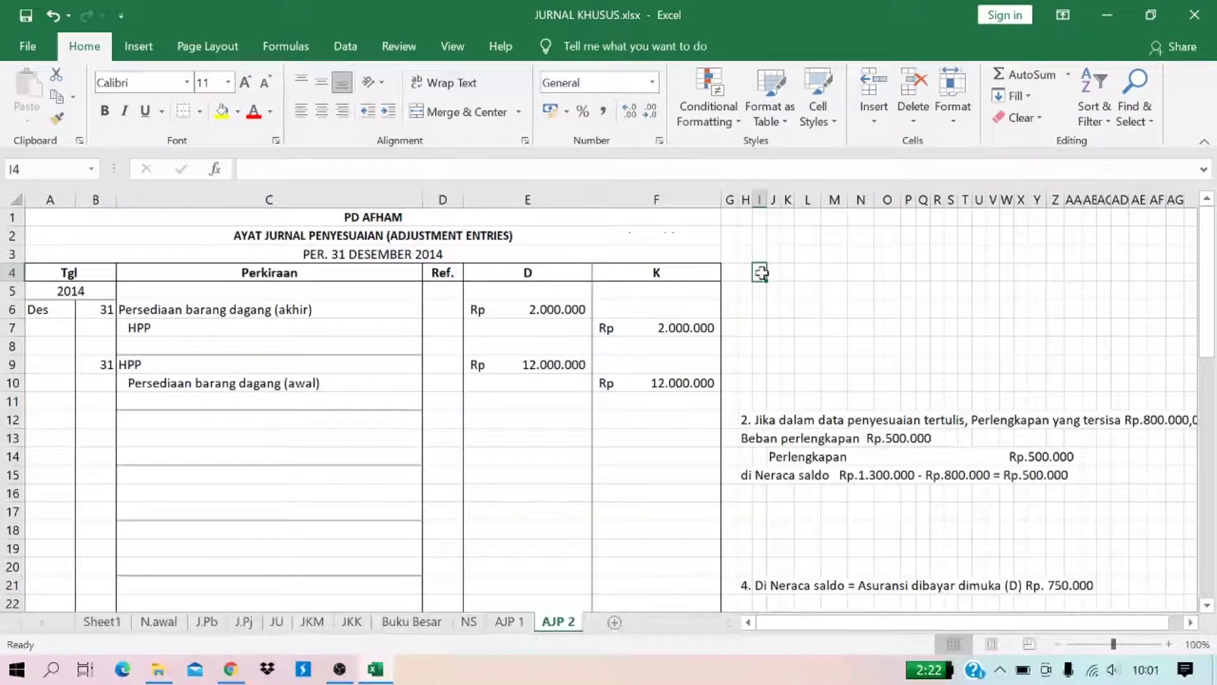
text(Dalam penyesuaian )
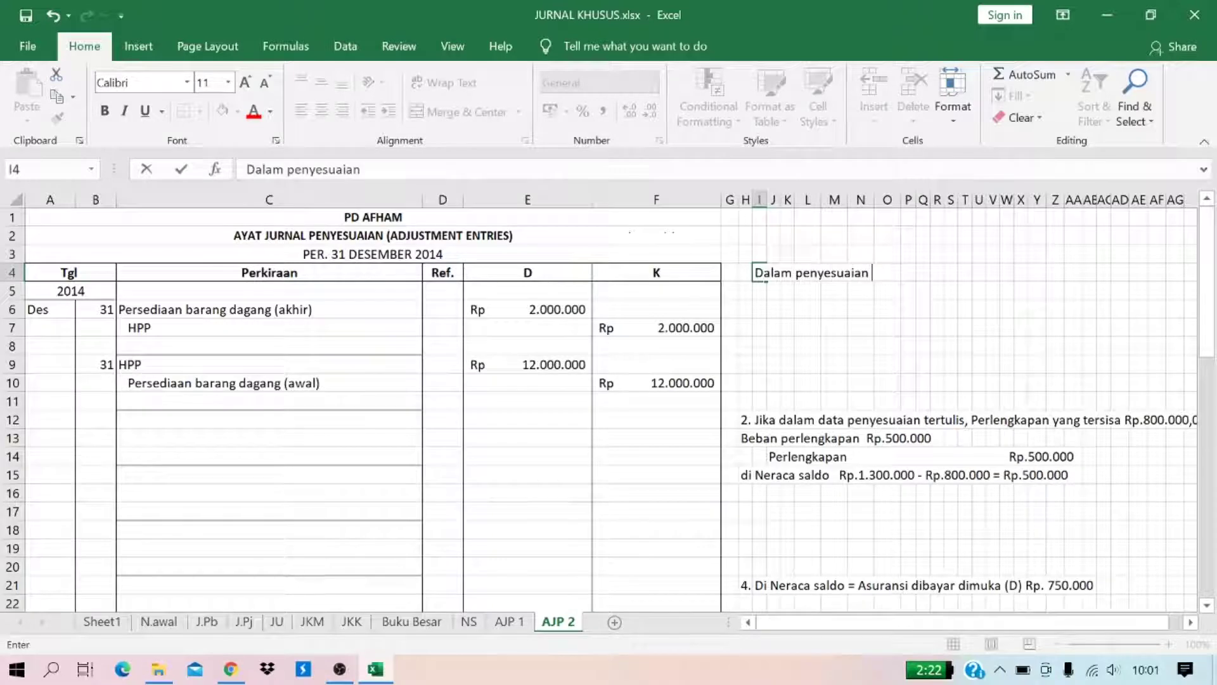
text(persediaan barang dagang)
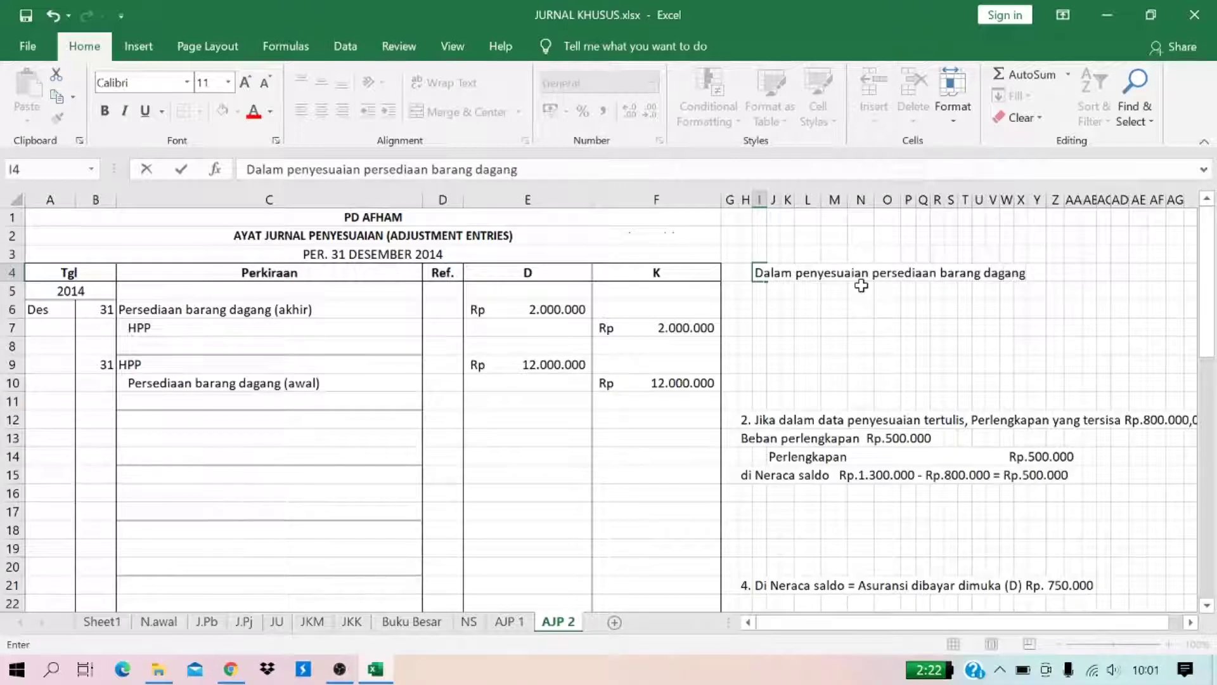
text( yang harus)
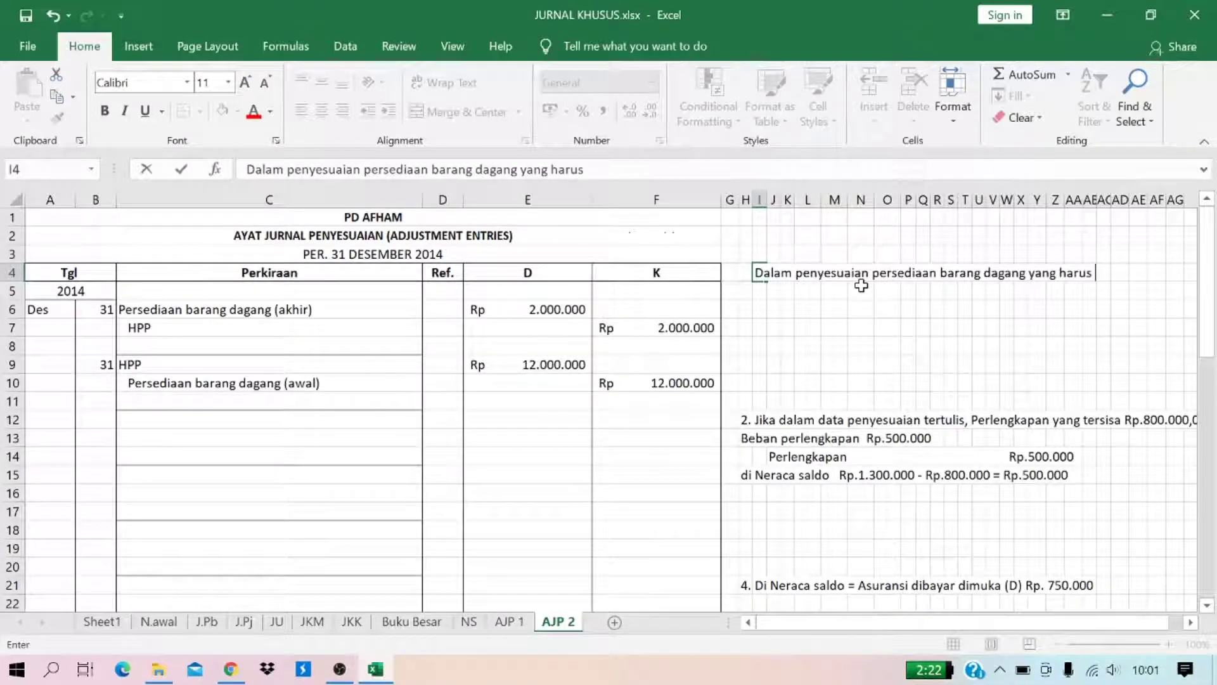
text( dibuat p)
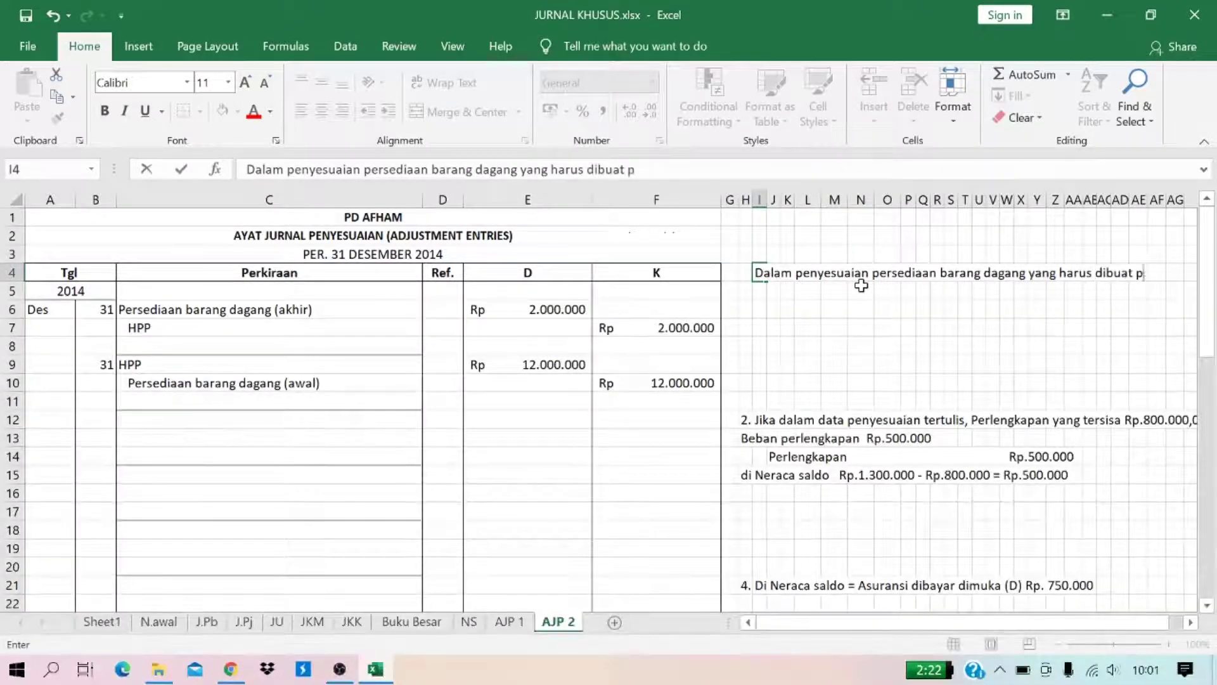
text(enyesuaiannya)
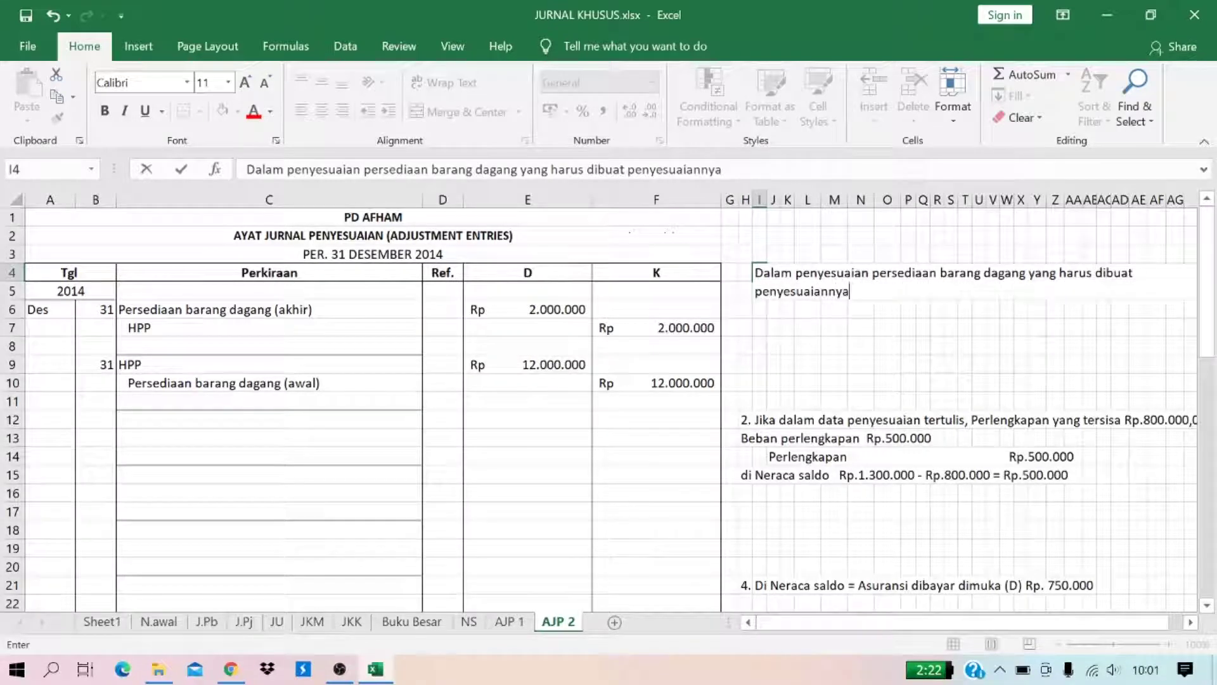
text( adalah:)
key(Return)
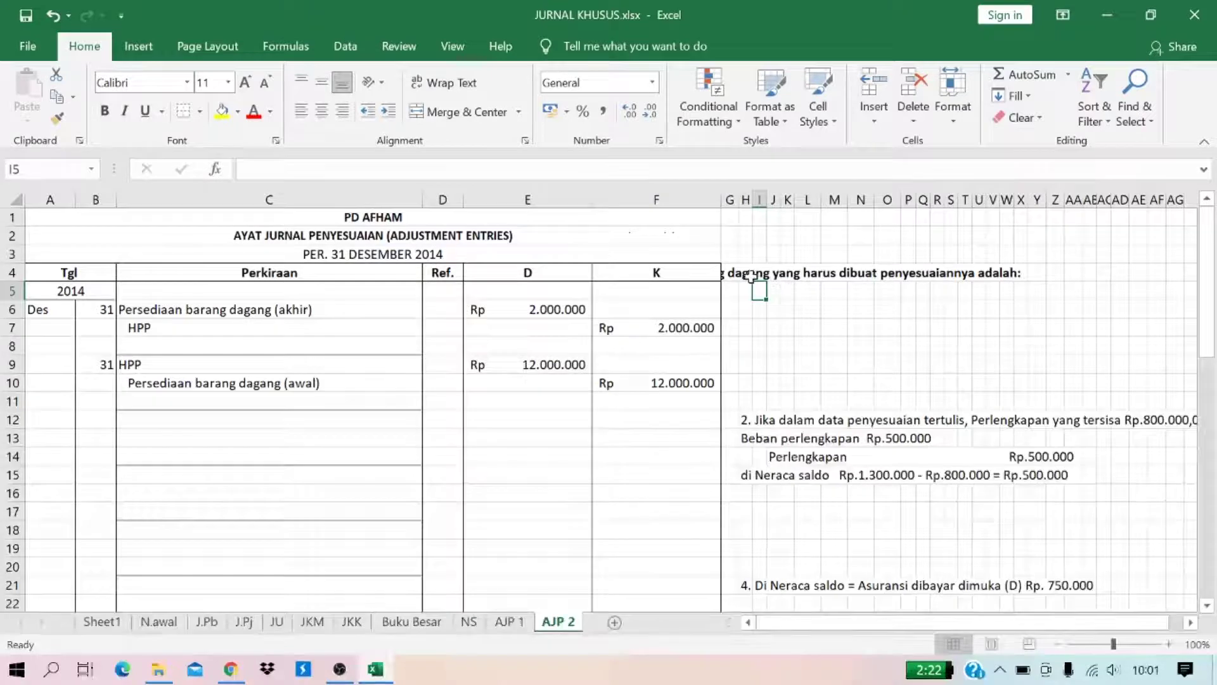
key(Up)
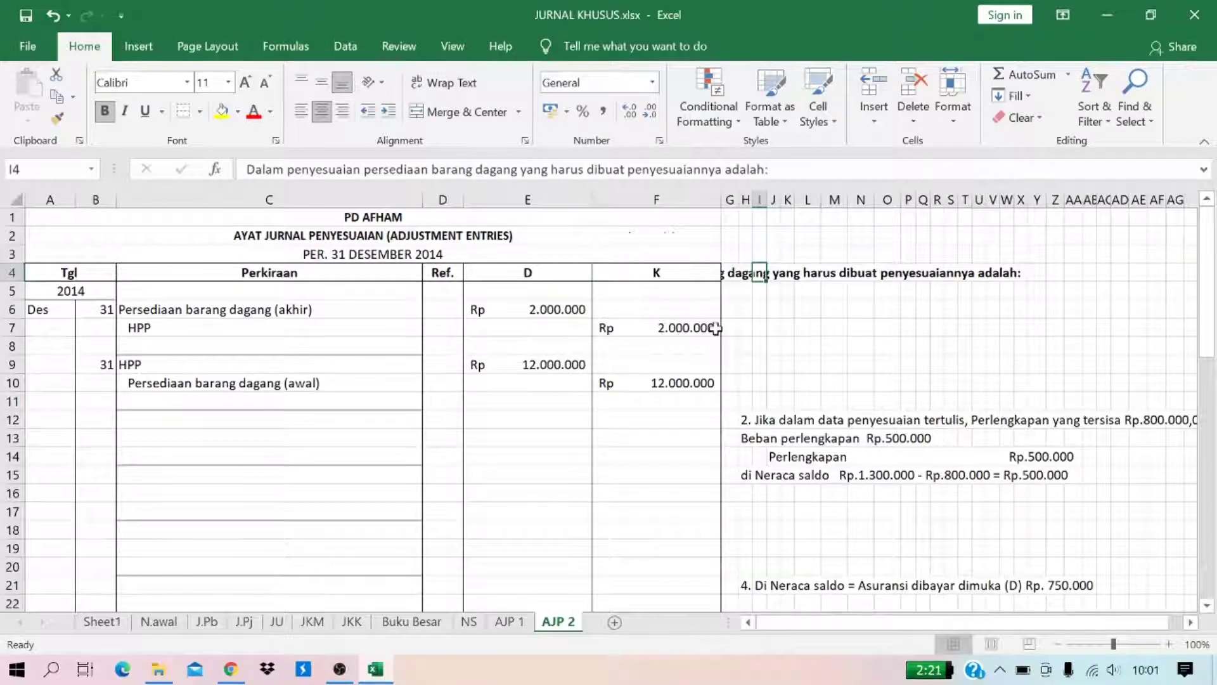
double_click(759, 274)
click(937, 344)
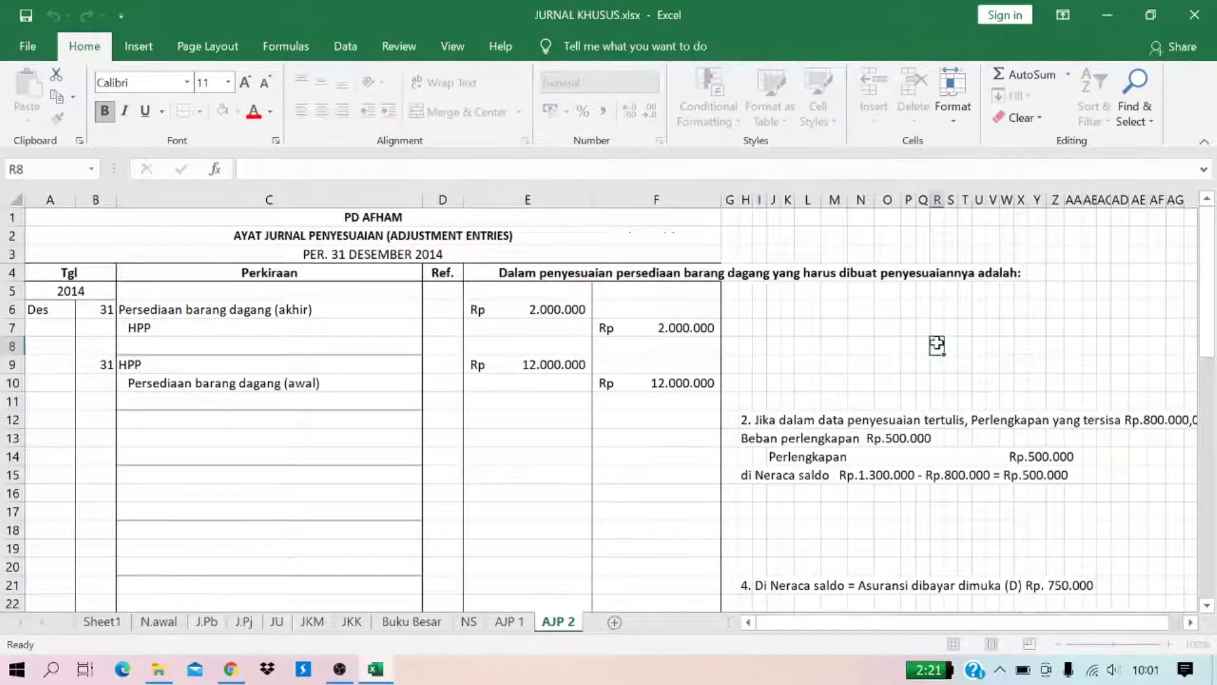
key(ctrl+z)
key(ctrl+z)
Step: Enter the note "Dalam penyesuaian persediaan barang dagang yang harus disesuaikan antara lain:" in cell I5
click(761, 295)
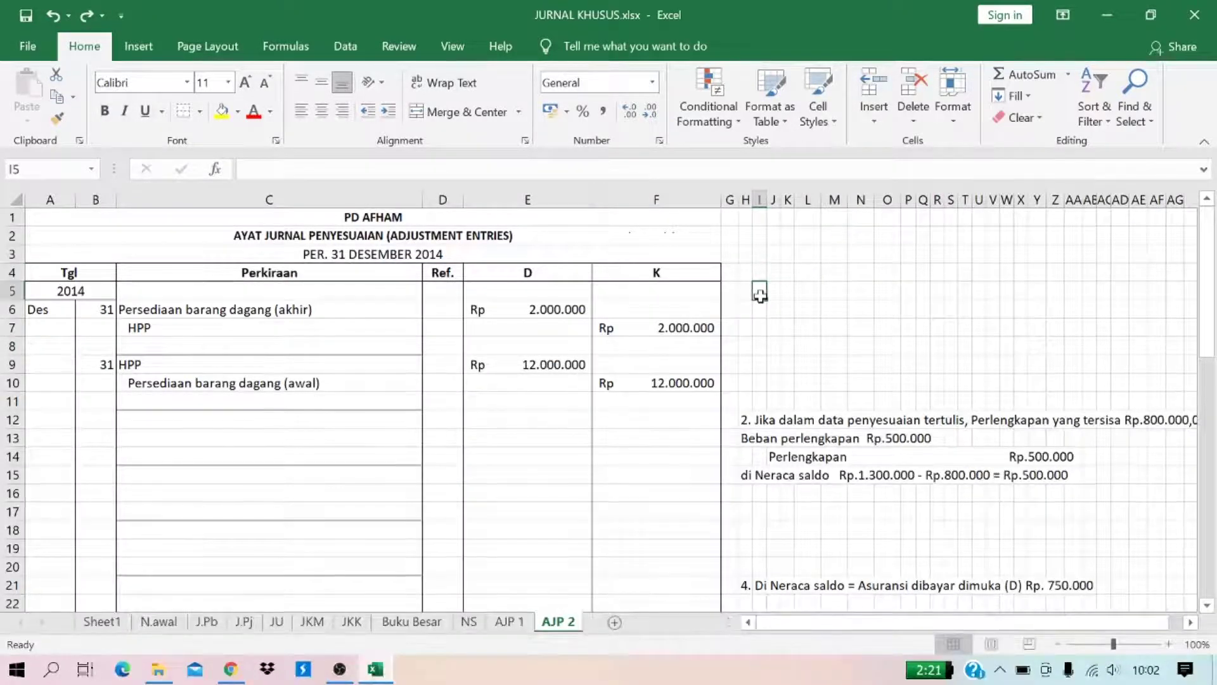
text(sss)
click(761, 295)
text(Dalam pe)
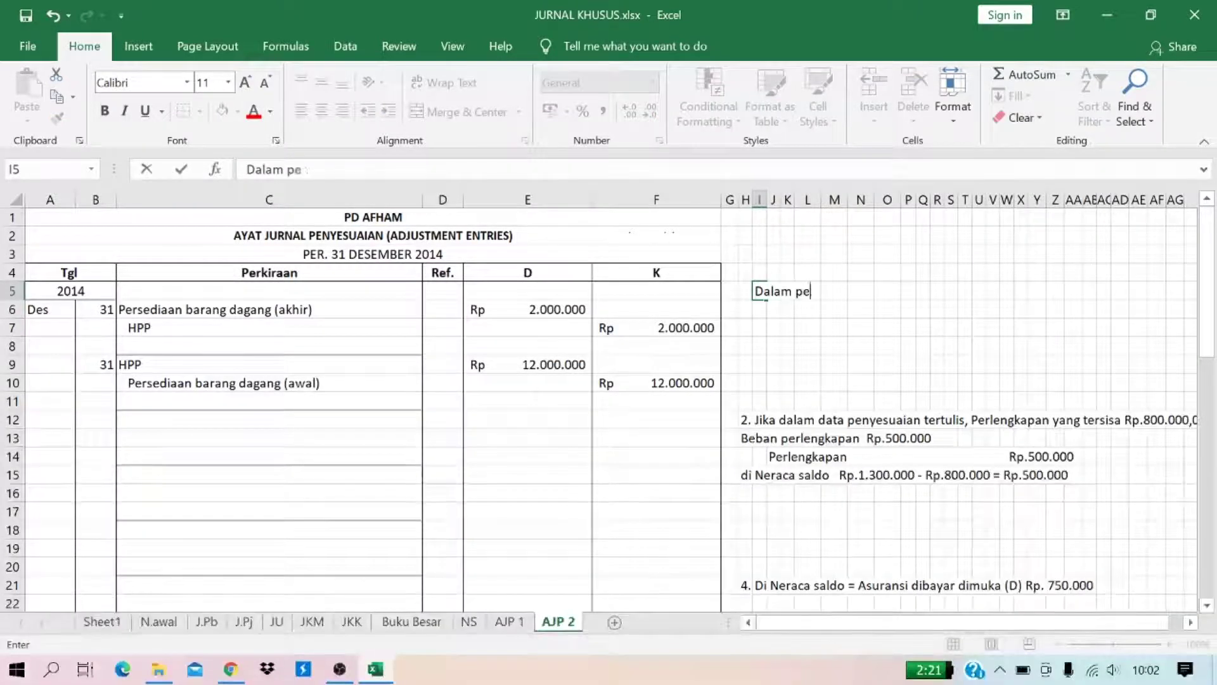
text(nyesuaian persed)
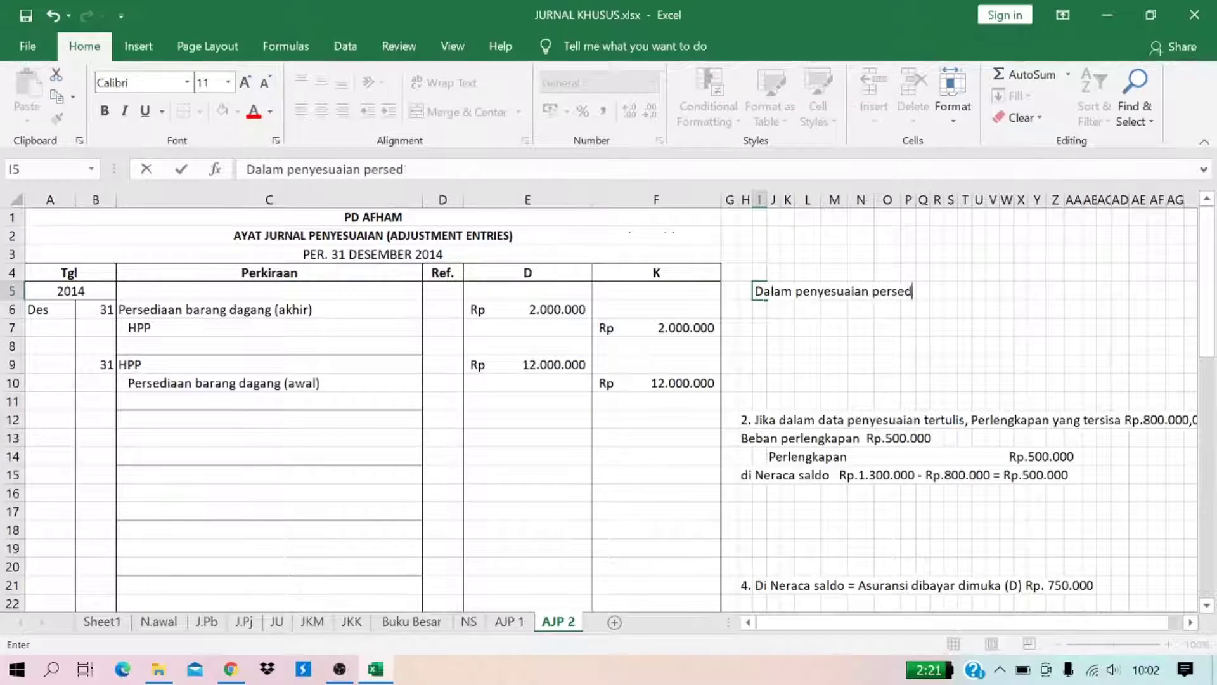
text(iaan barang dagan)
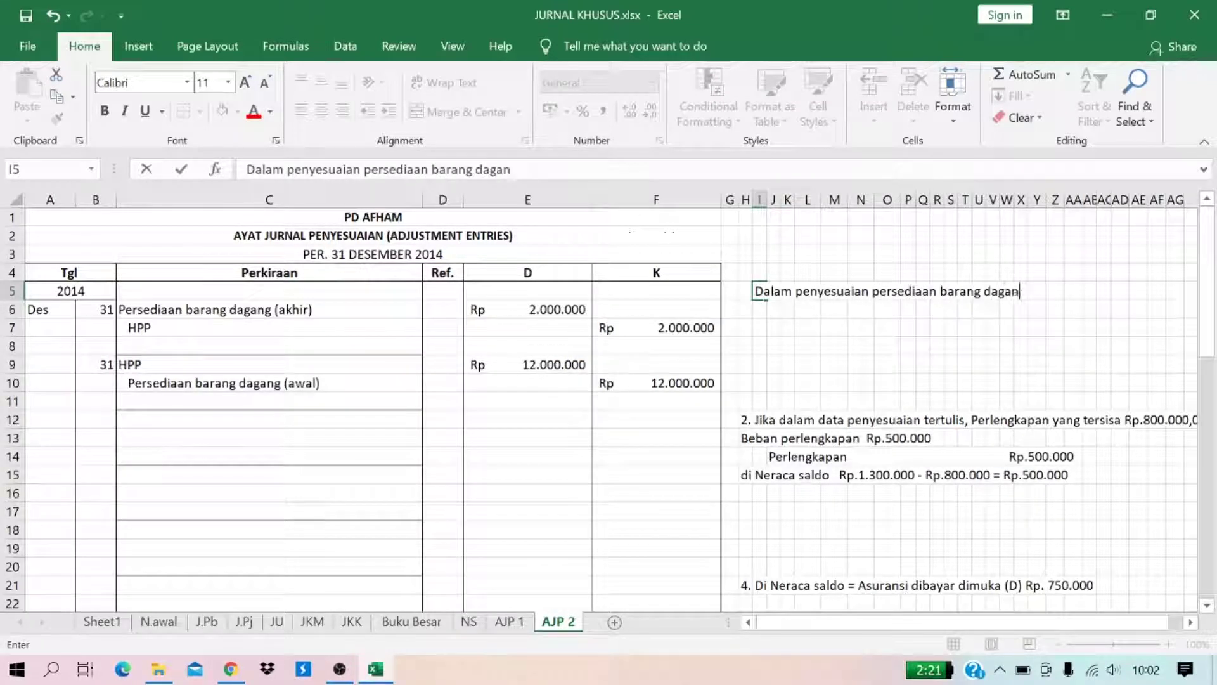
text(g yang harus d)
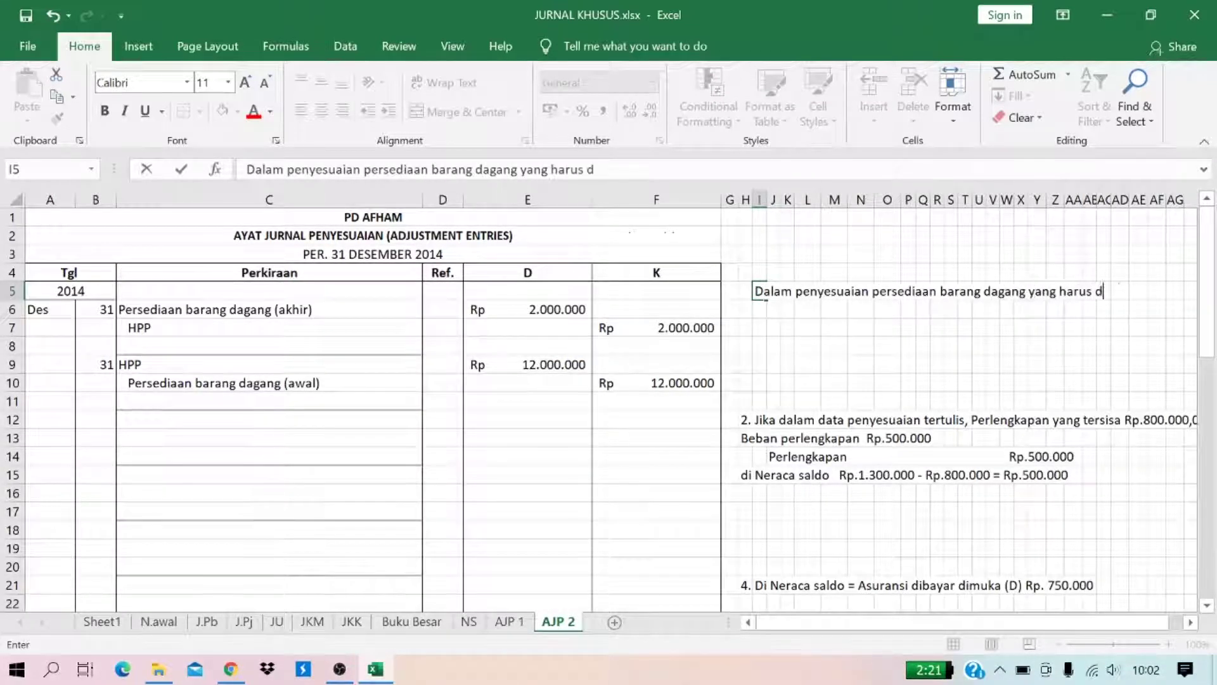
text(isesuaikan)
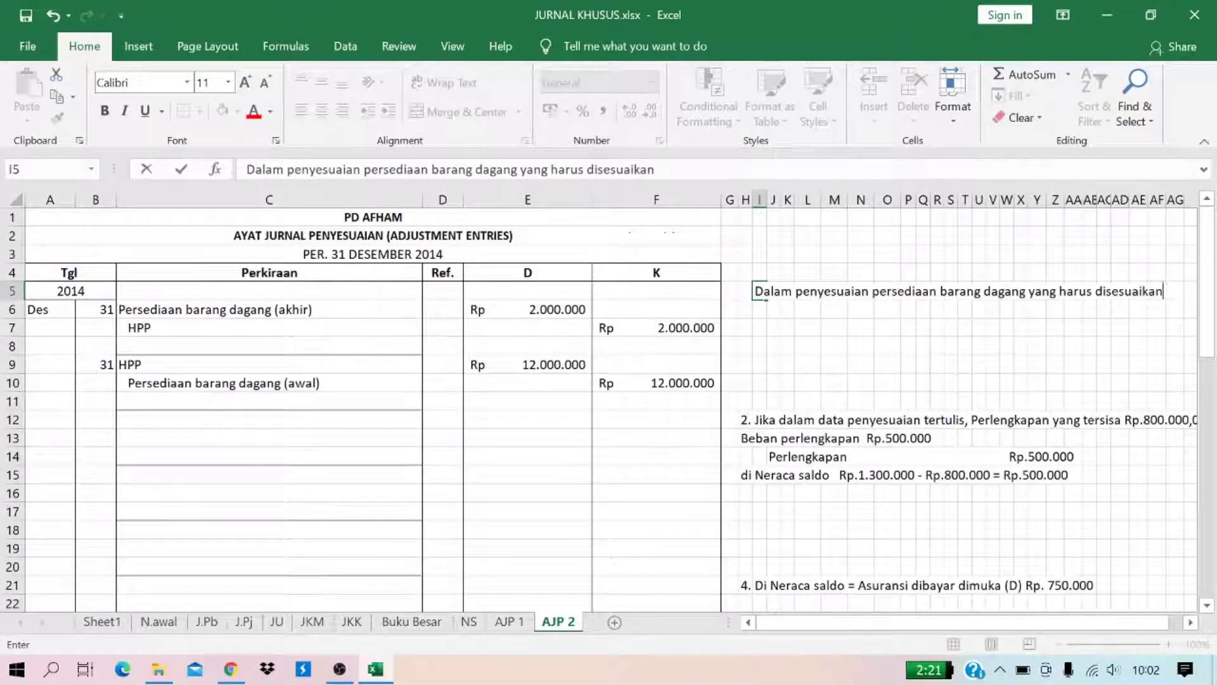
text( antara lain)
key(Return)
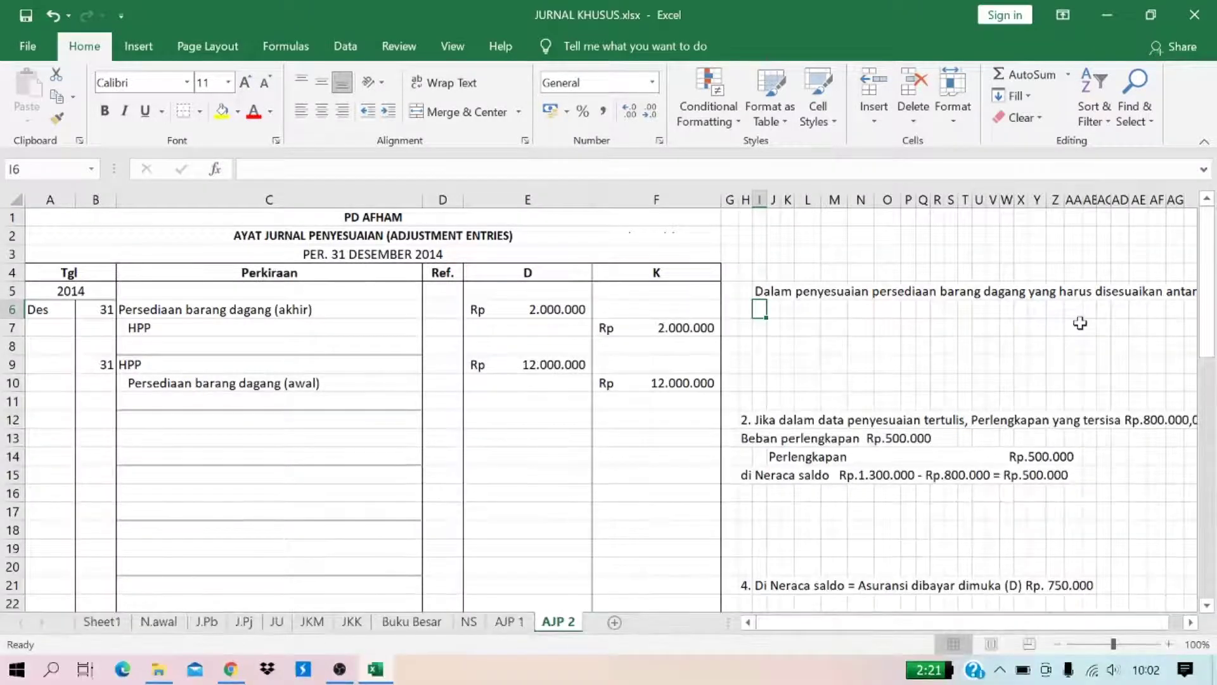
Step: Enter the first list item "1.Persediaan barang dagang" in cell I6 below the note
text(1)
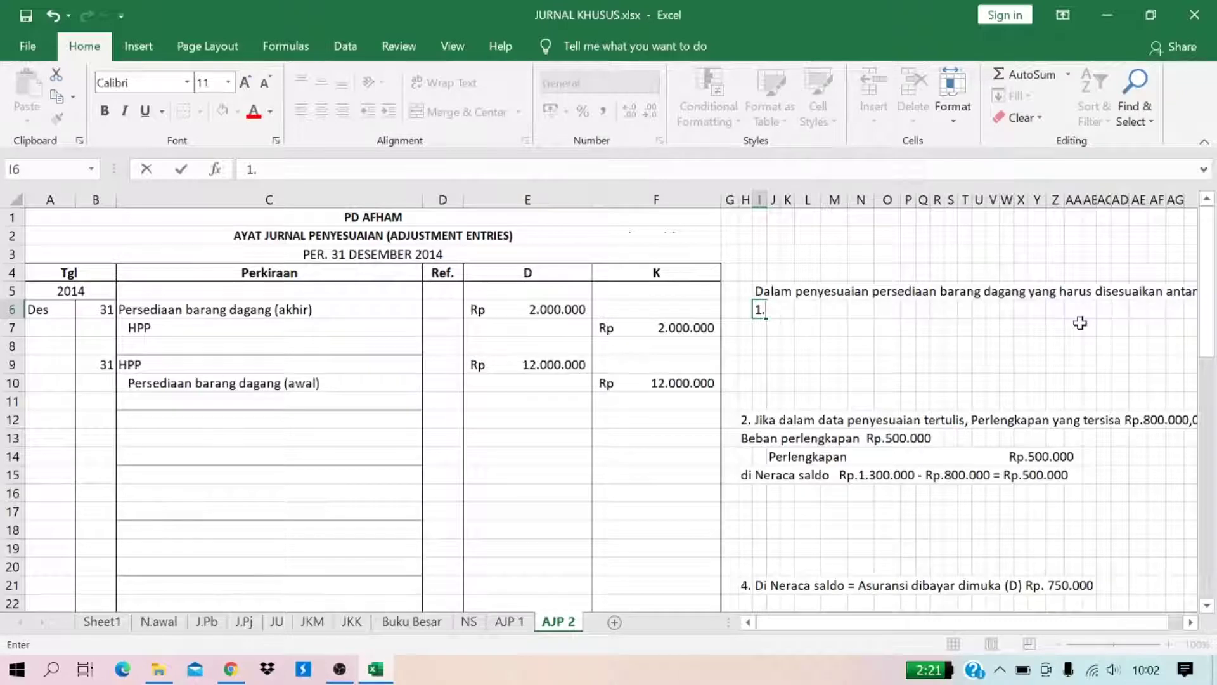
text(.Persedi)
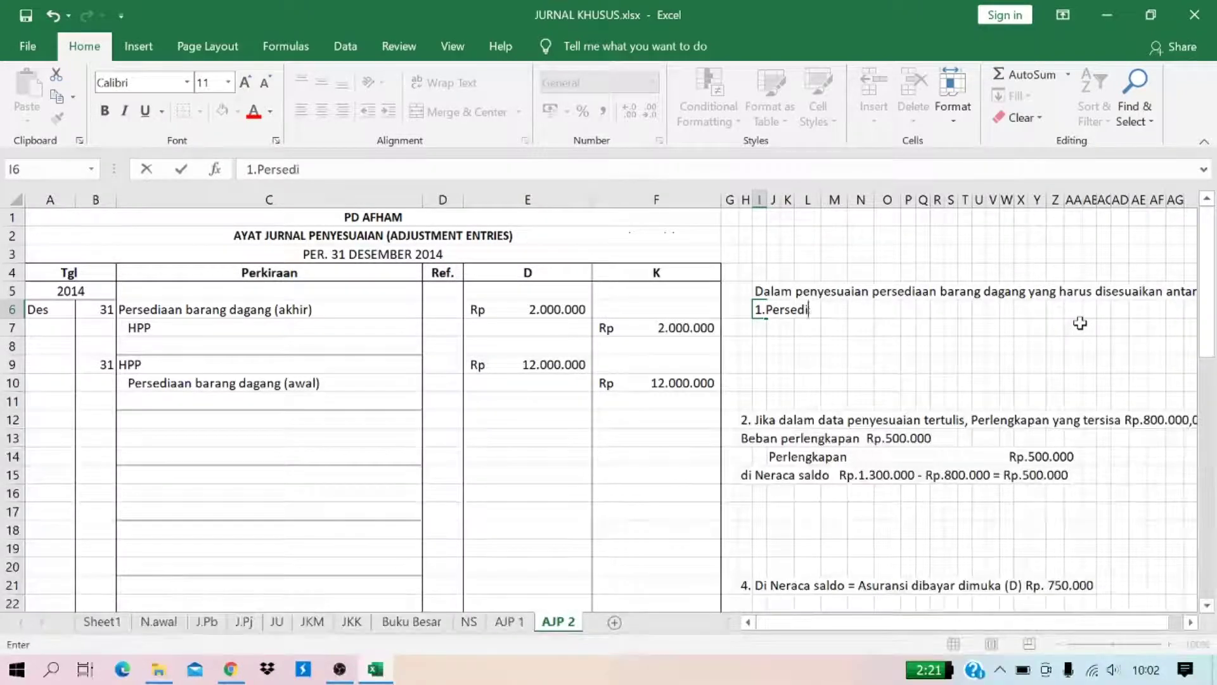
text(aan barang dagnag)
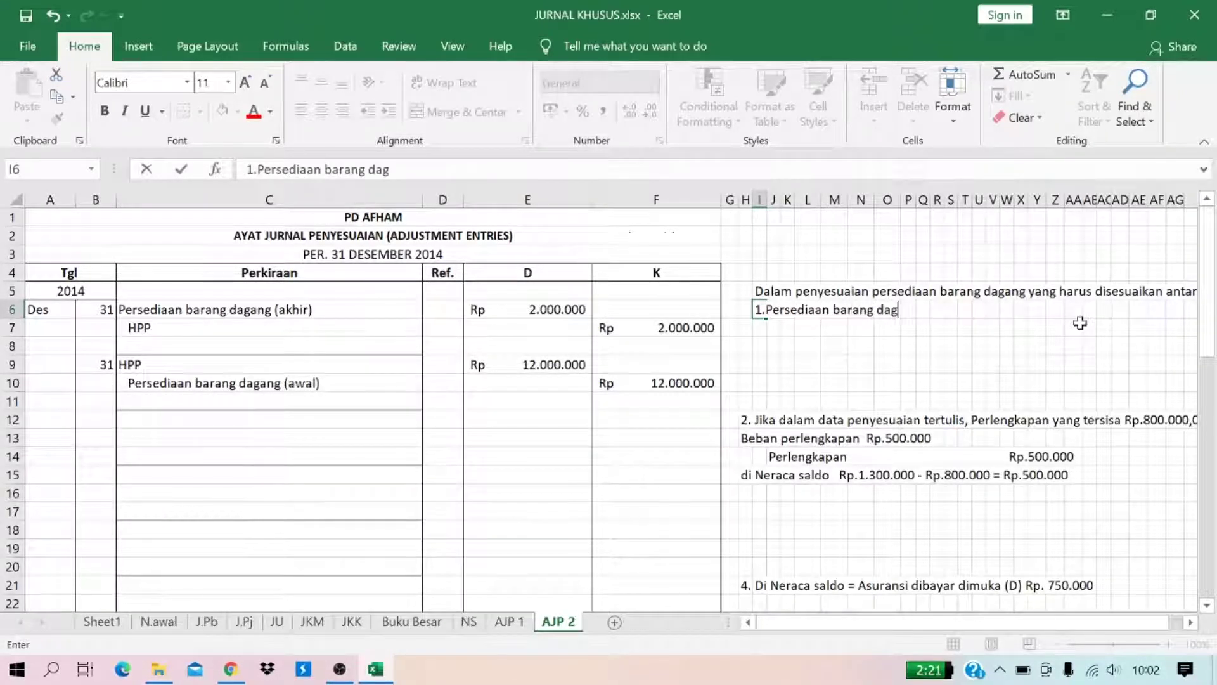
key(BackSpace)
key(BackSpace)
text(ng)
key(Return)
Step: Enter the second list item "2. Yang ada hubungannya dengan penjualan" in cell I7
text(2.)
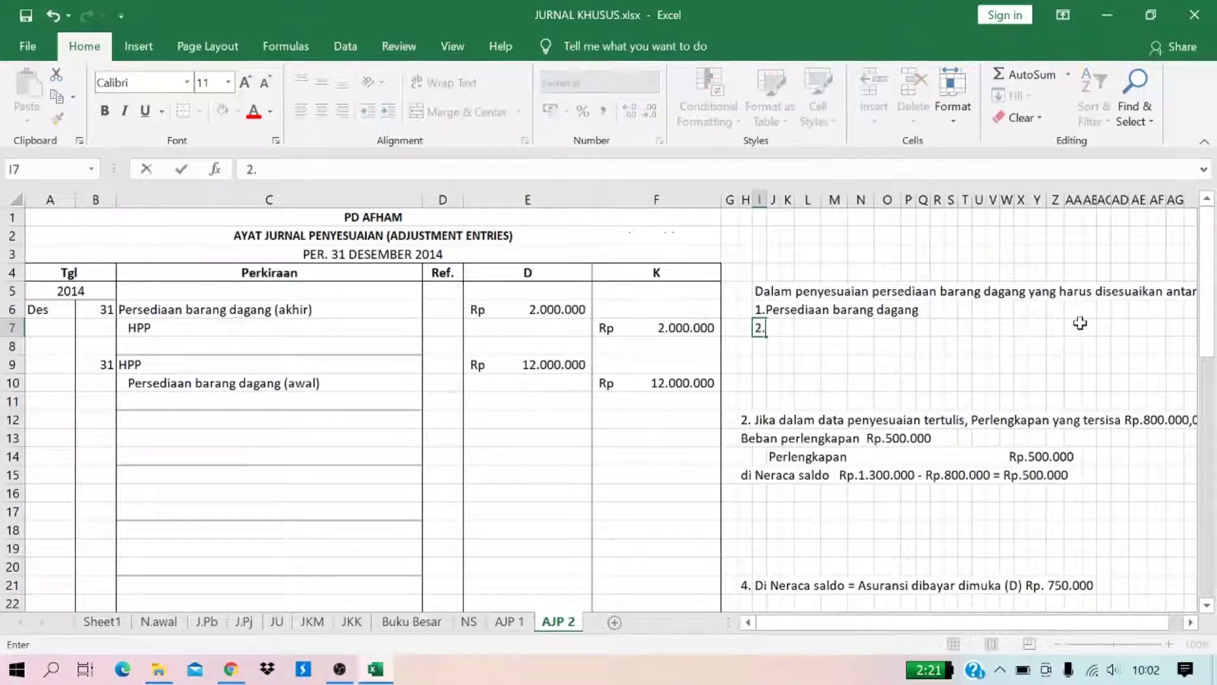
text( Yang ada hubungannya d)
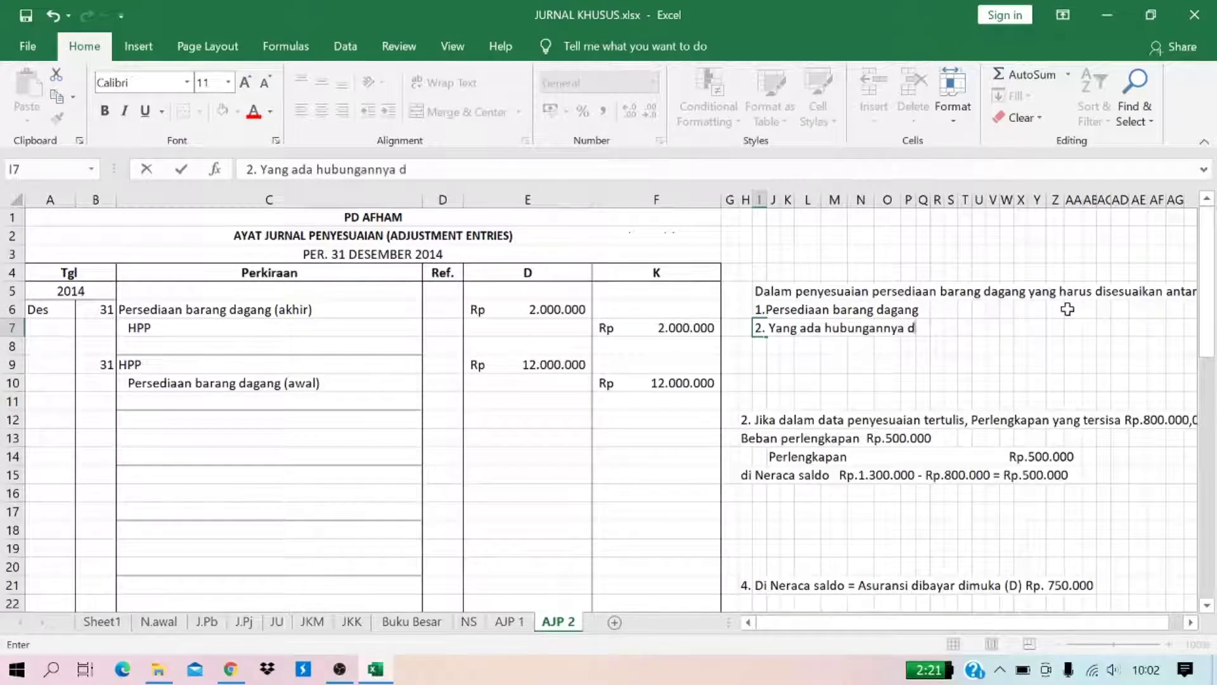
text(engan penjualan)
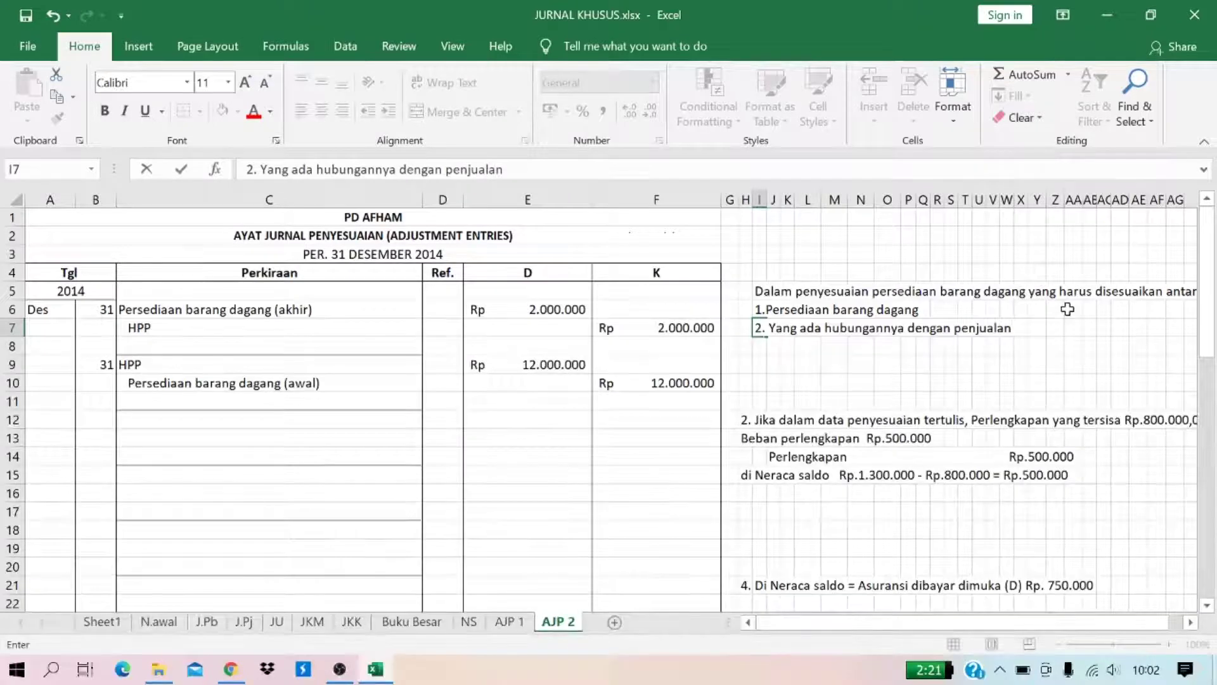
key(Return)
Step: Try to list Penjualan as a dashed sub-item in J8:K8 under the second list item, and clear both cells
text(3.)
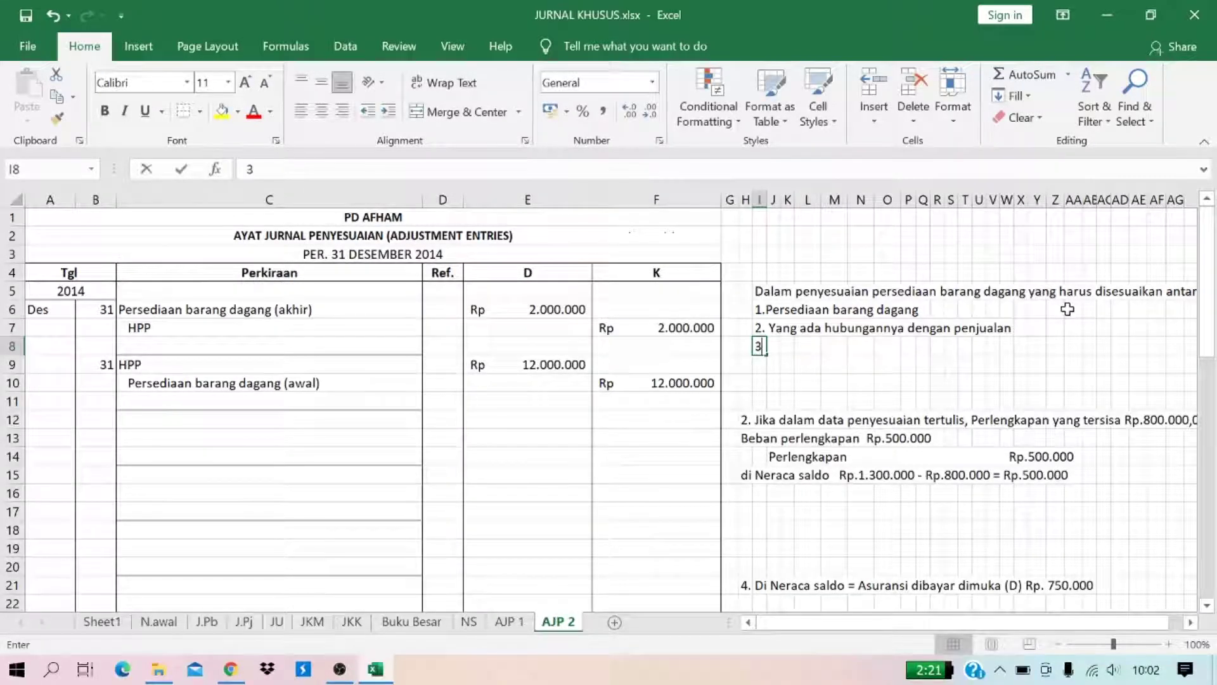
key(Tab)
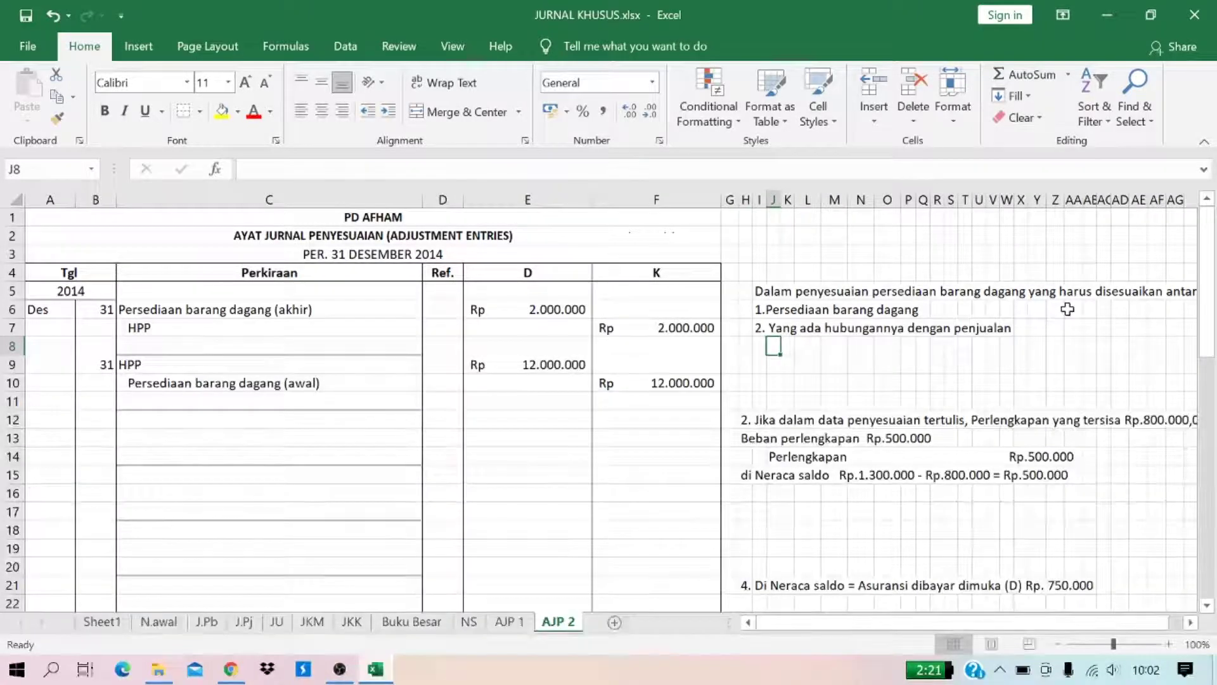
text(-)
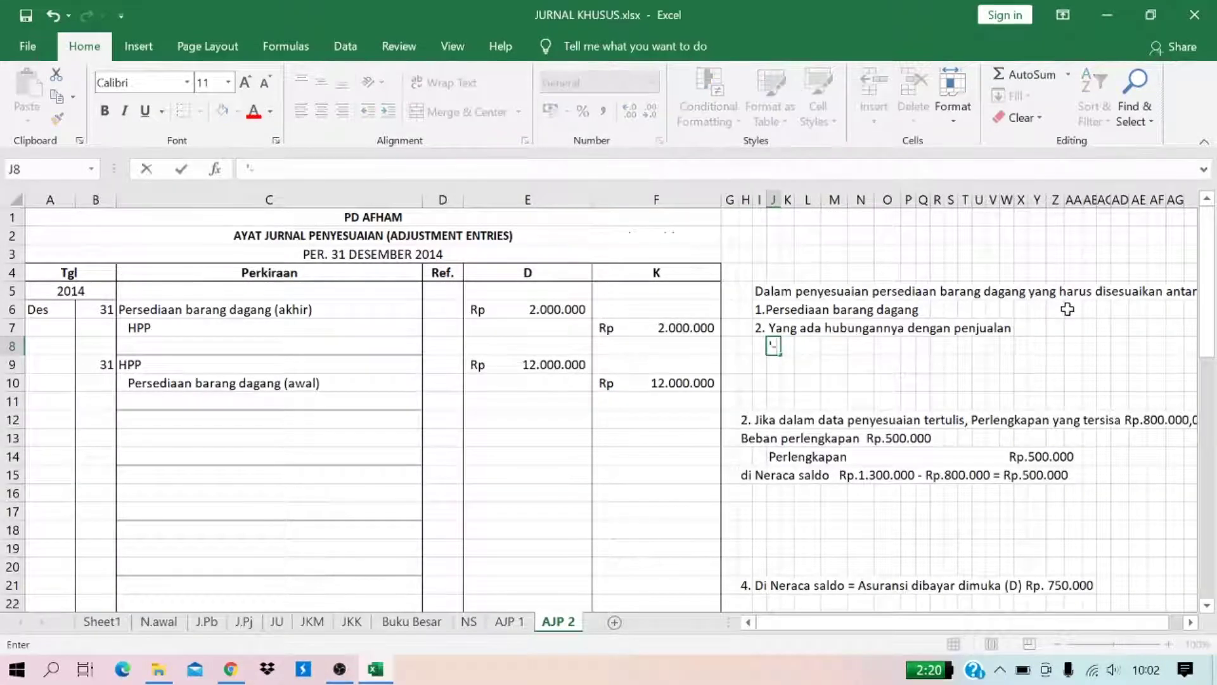
key(Tab)
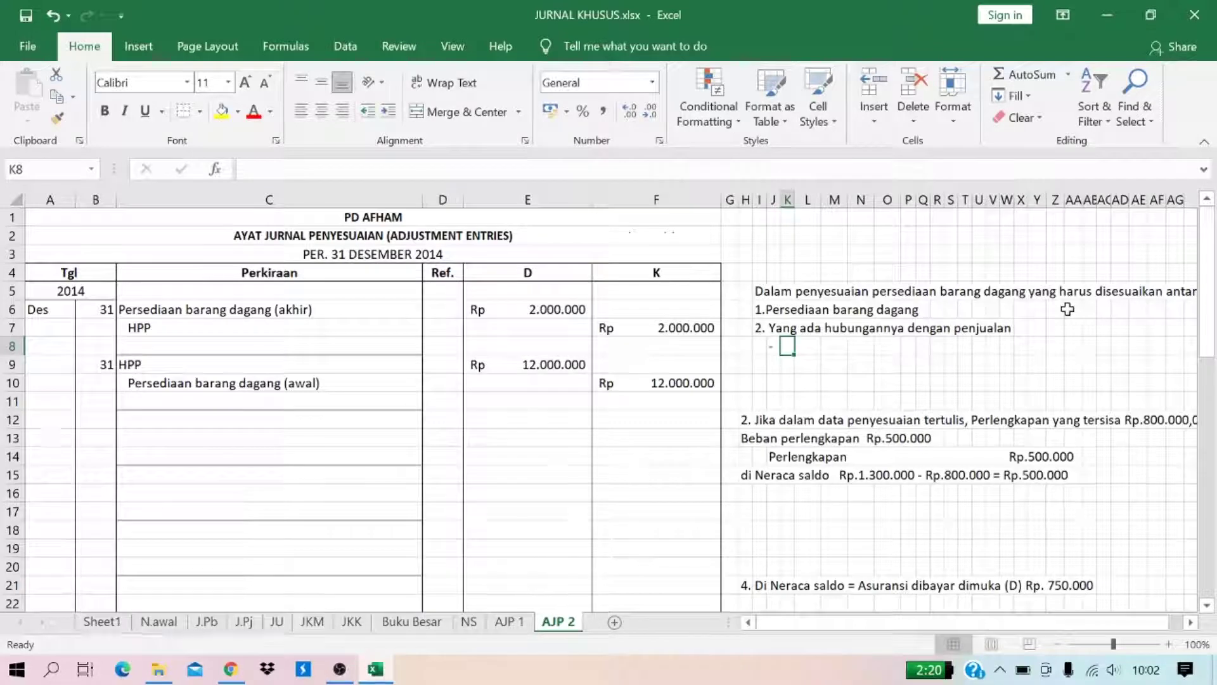
text(Pers)
key(BackSpace)
key(BackSpace)
key(BackSpace)
text(enjualan)
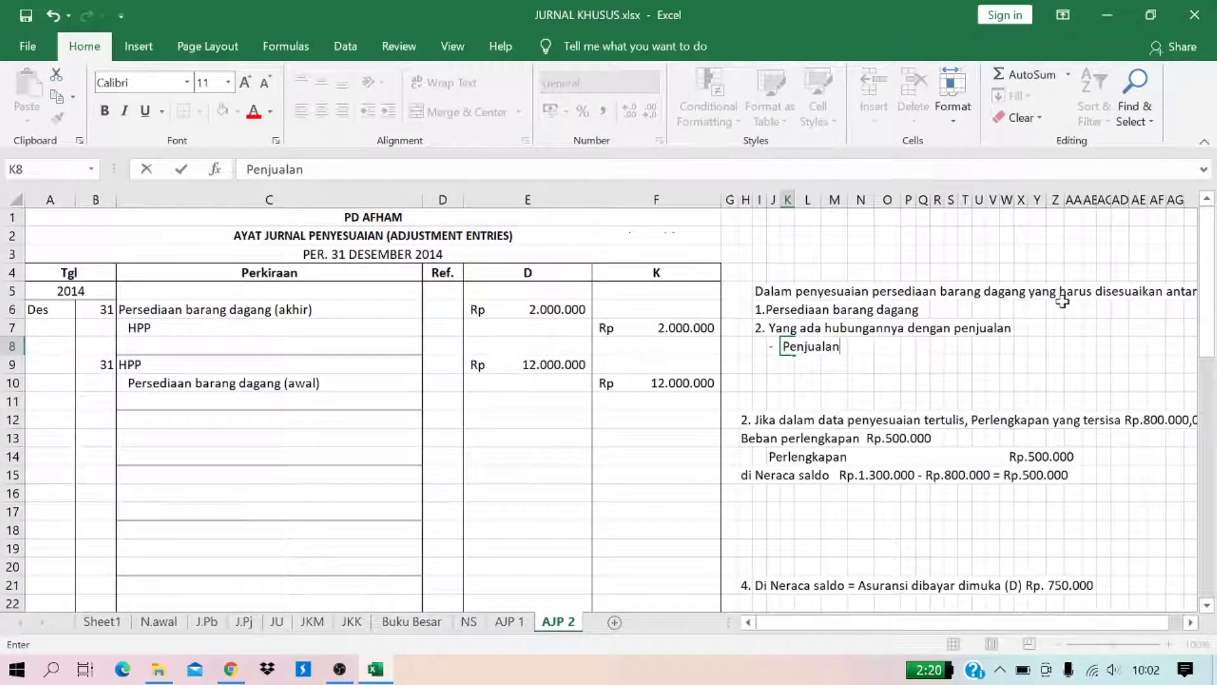
key(Return)
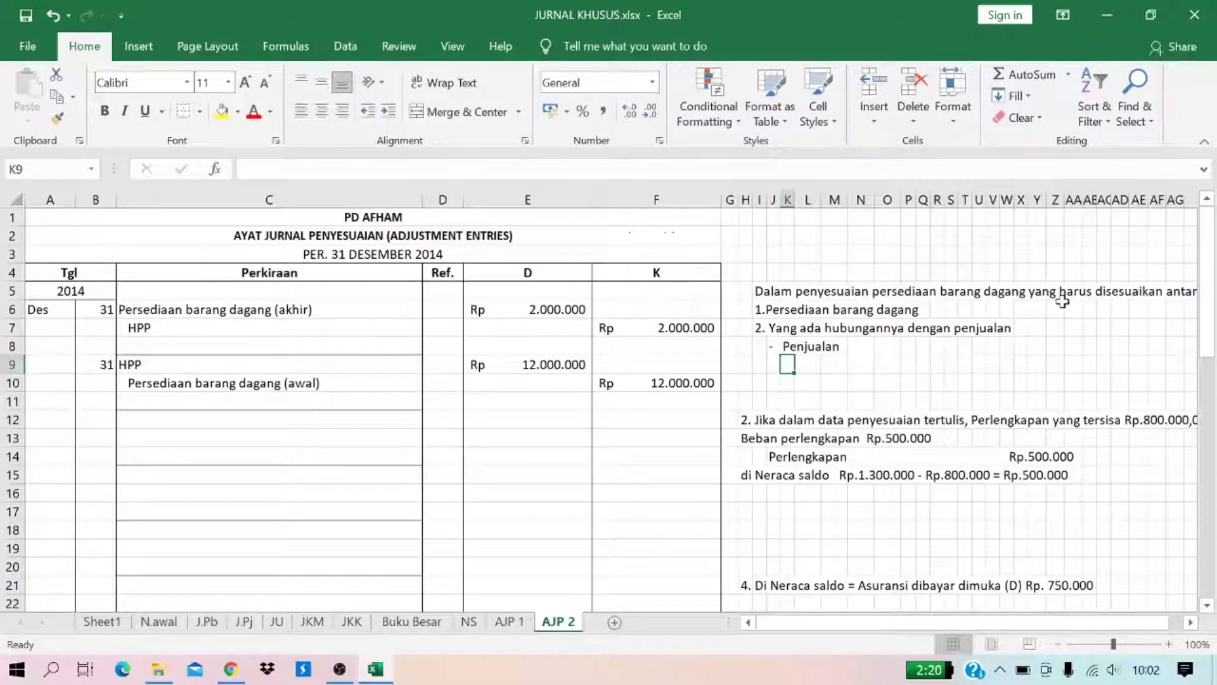
key(Up)
key(Left)
key(shift+Right)
key(Delete)
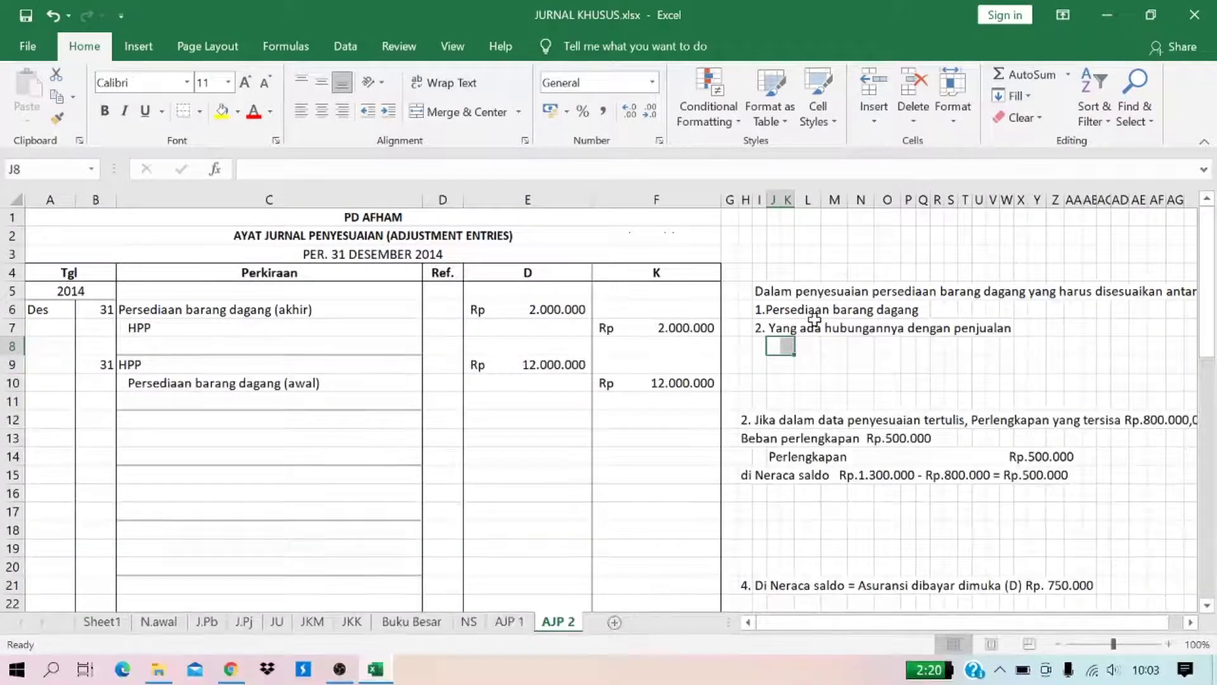
Step: Extend the second list item in I7 with ": Penjualan, Tetur penjualan, Pot. Penjualan"
double_click(758, 327)
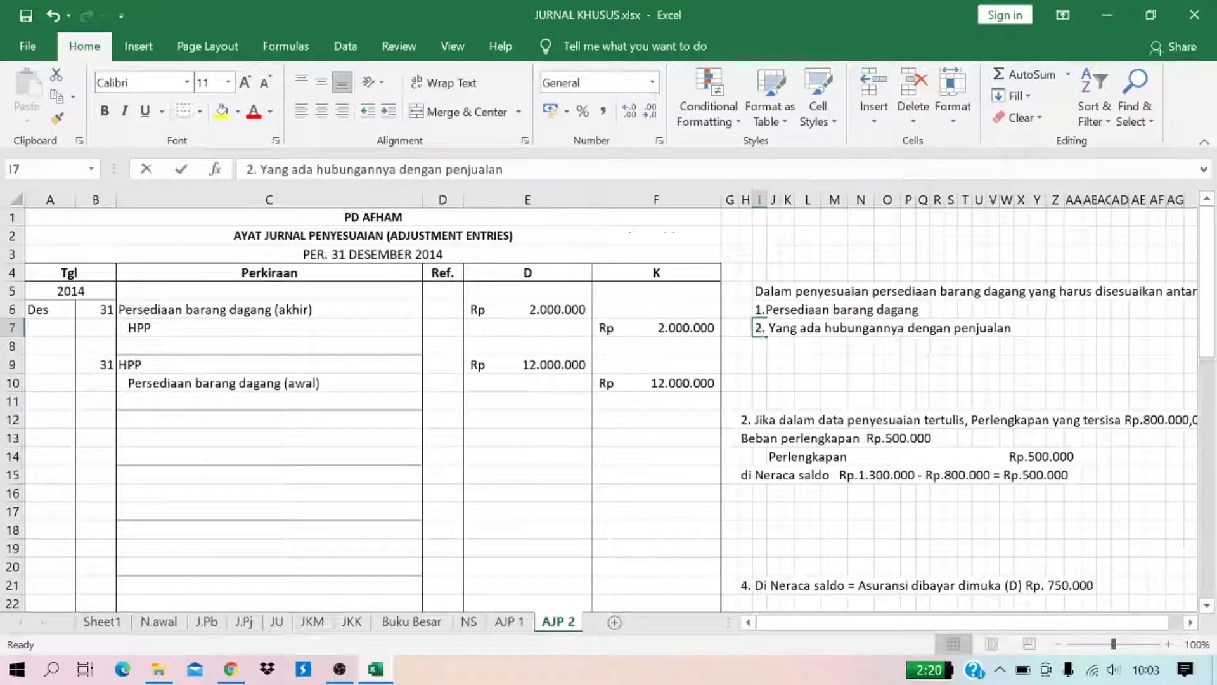
click(1012, 327)
text(: Penjualan)
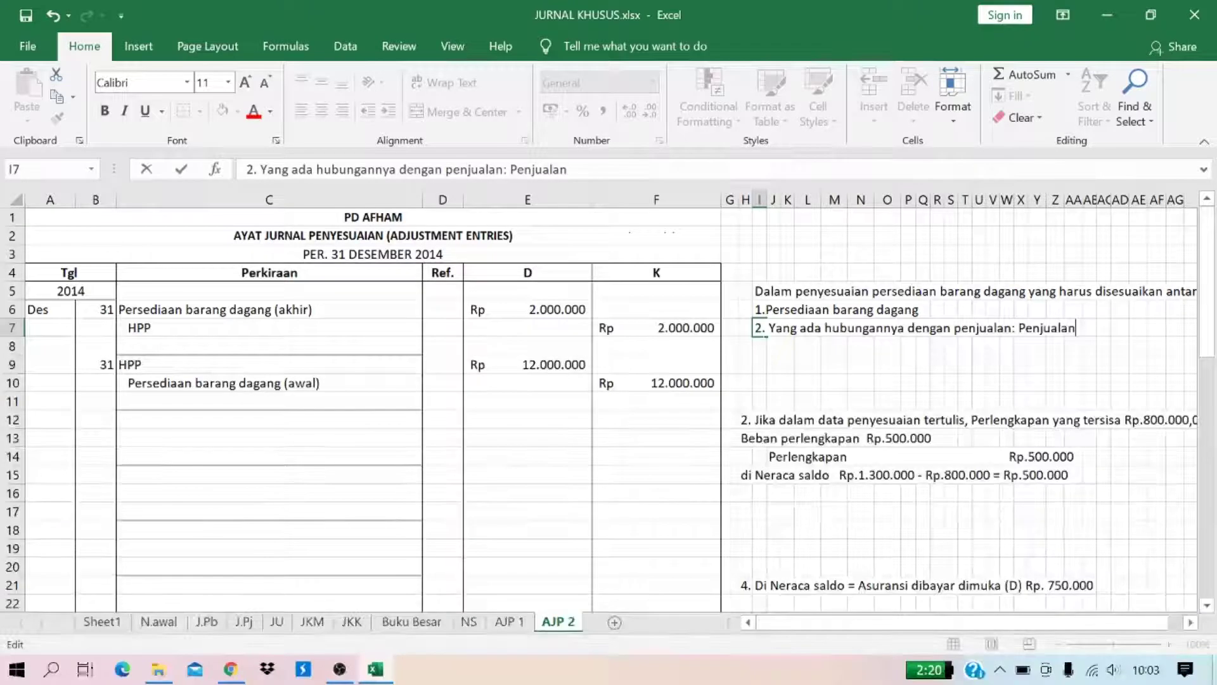
text(, Ter)
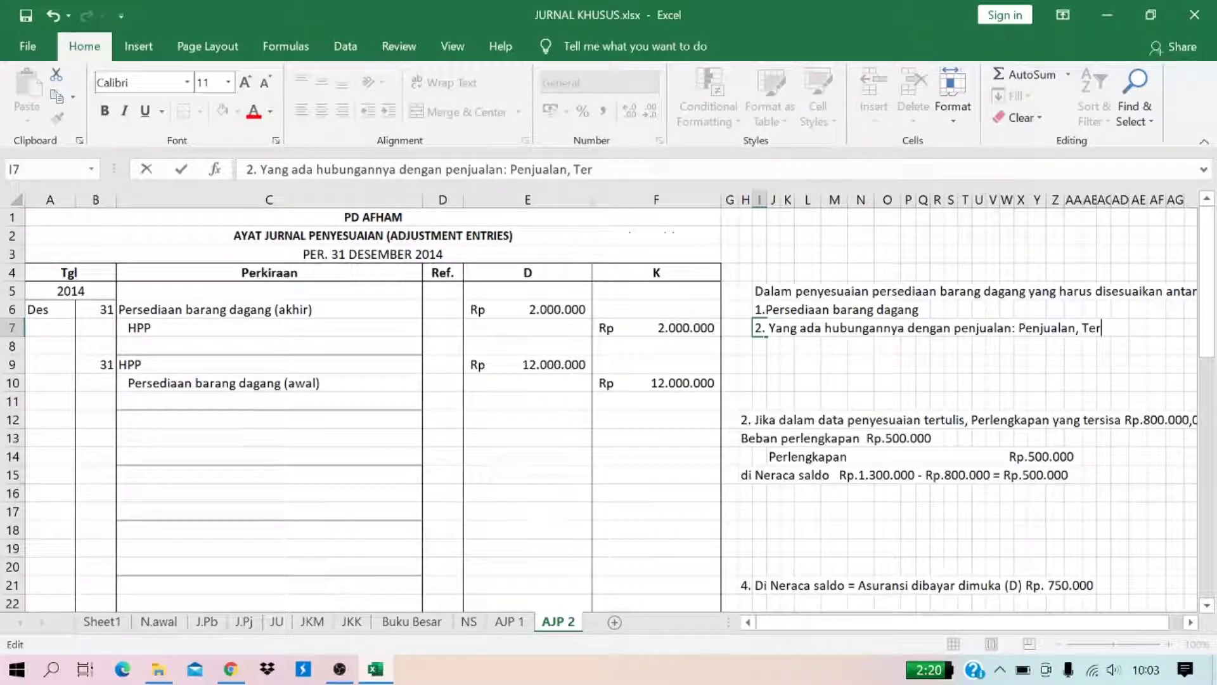
text(utur penjualan, Pot. penjualan)
key(Return)
Step: Try wrapping the text of the second list item in I7, and undo the wrapping
key(Up)
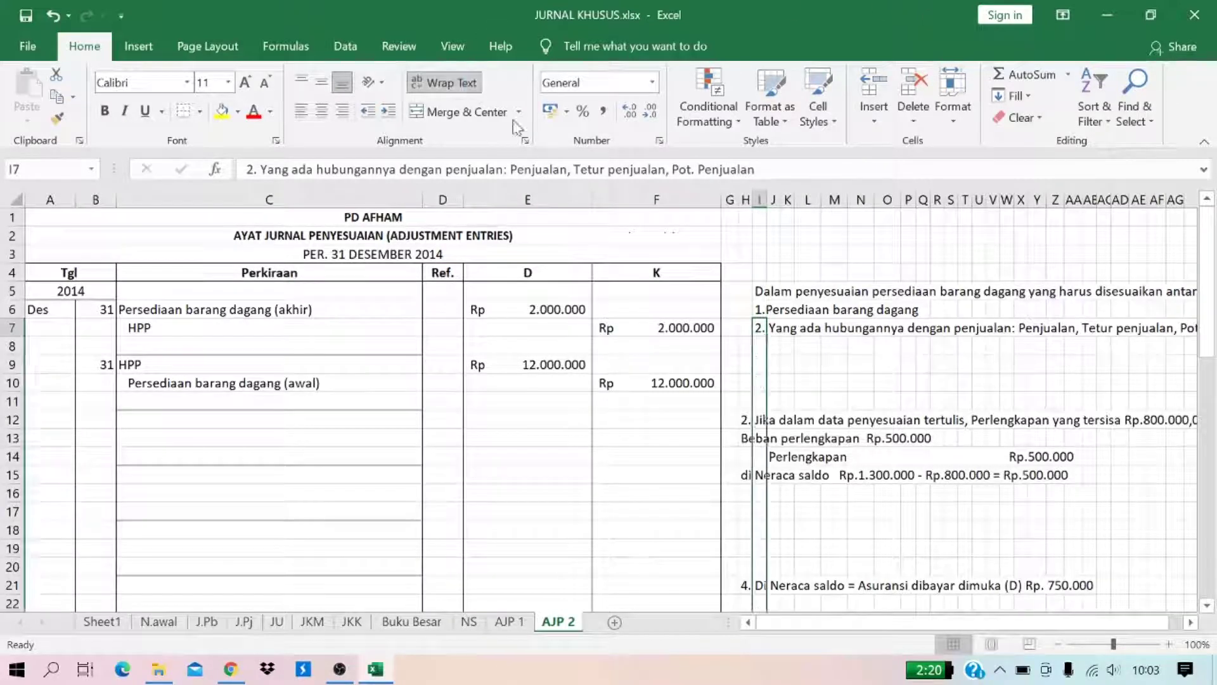
click(447, 82)
scroll(795, 344, down, 2)
key(ctrl+z)
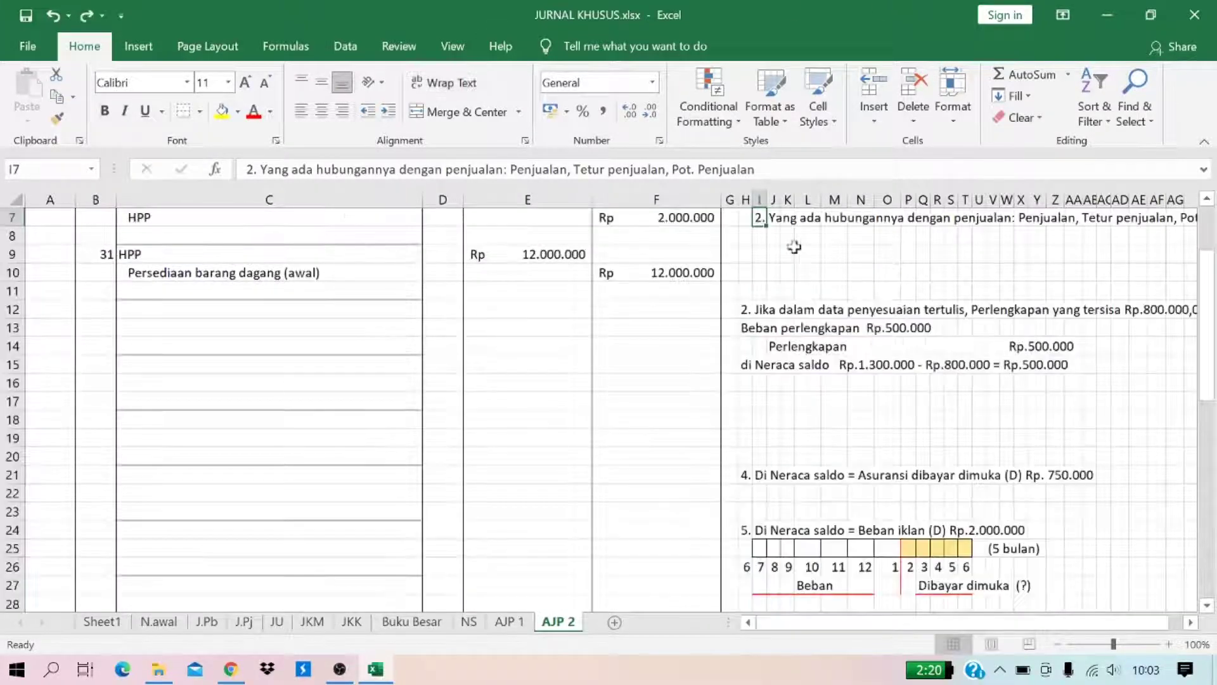
Step: Enter the third list item with "3." in I8 and "Yang ada hubungannya dengan pembelian: Pembelian," in J8
scroll(921, 609, up, 2)
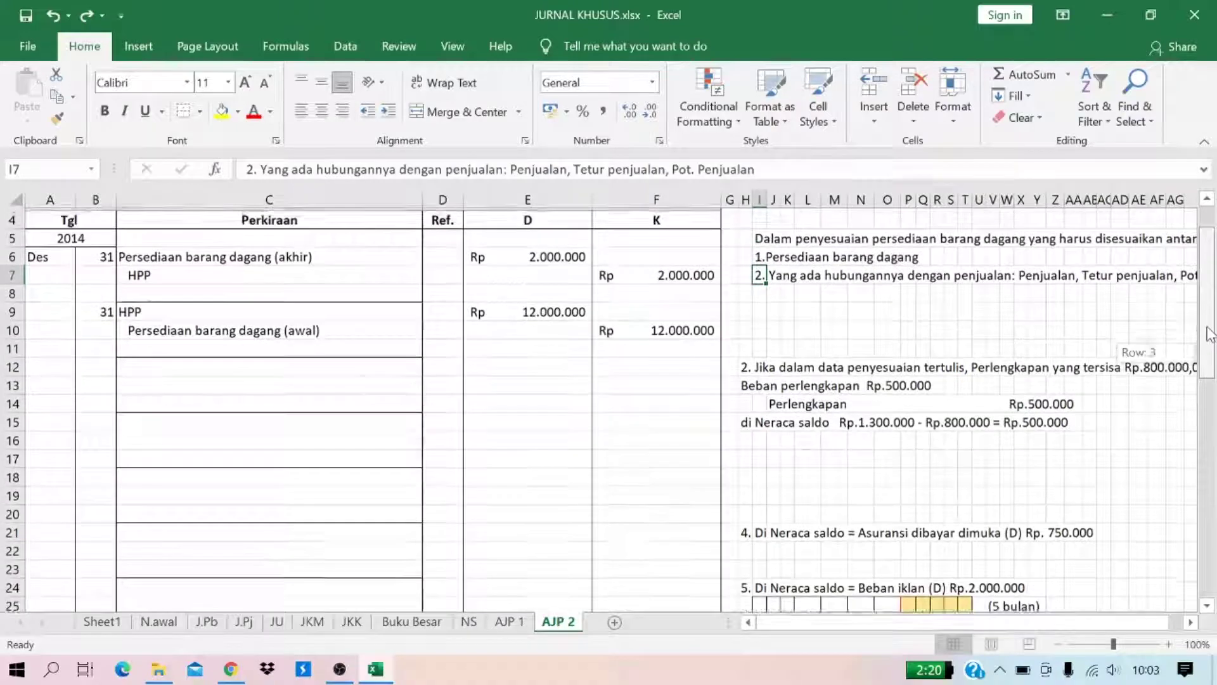
drag(864, 630, 894, 631)
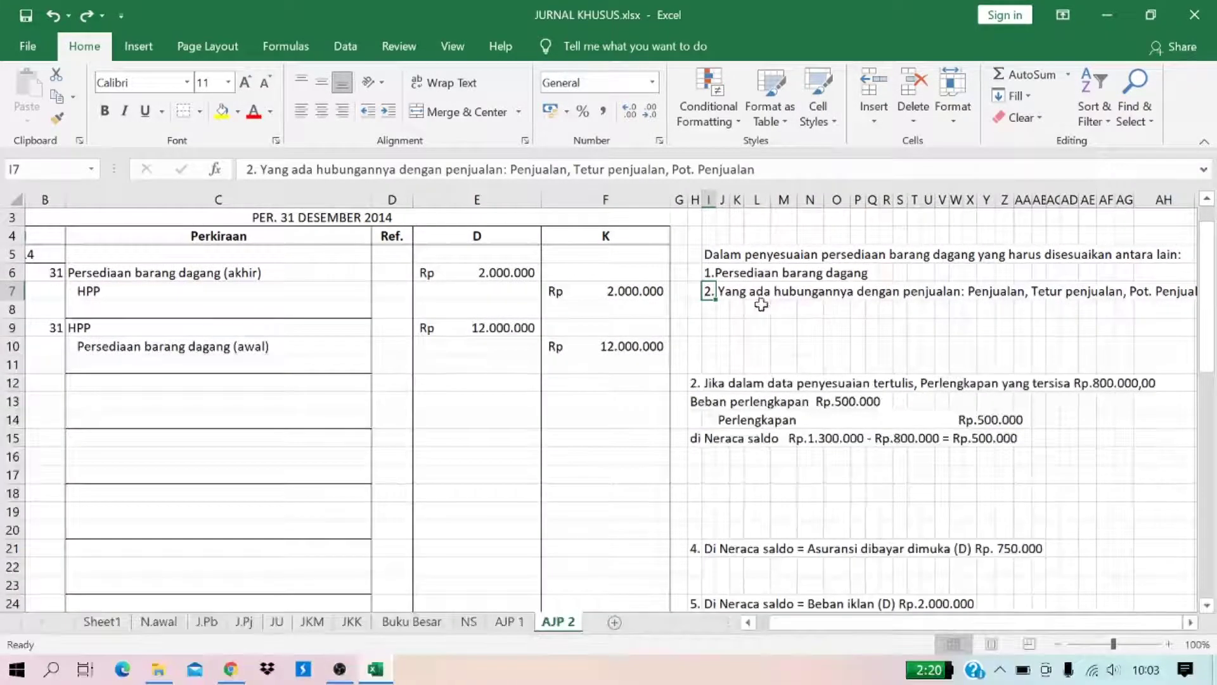
click(709, 307)
key(Right)
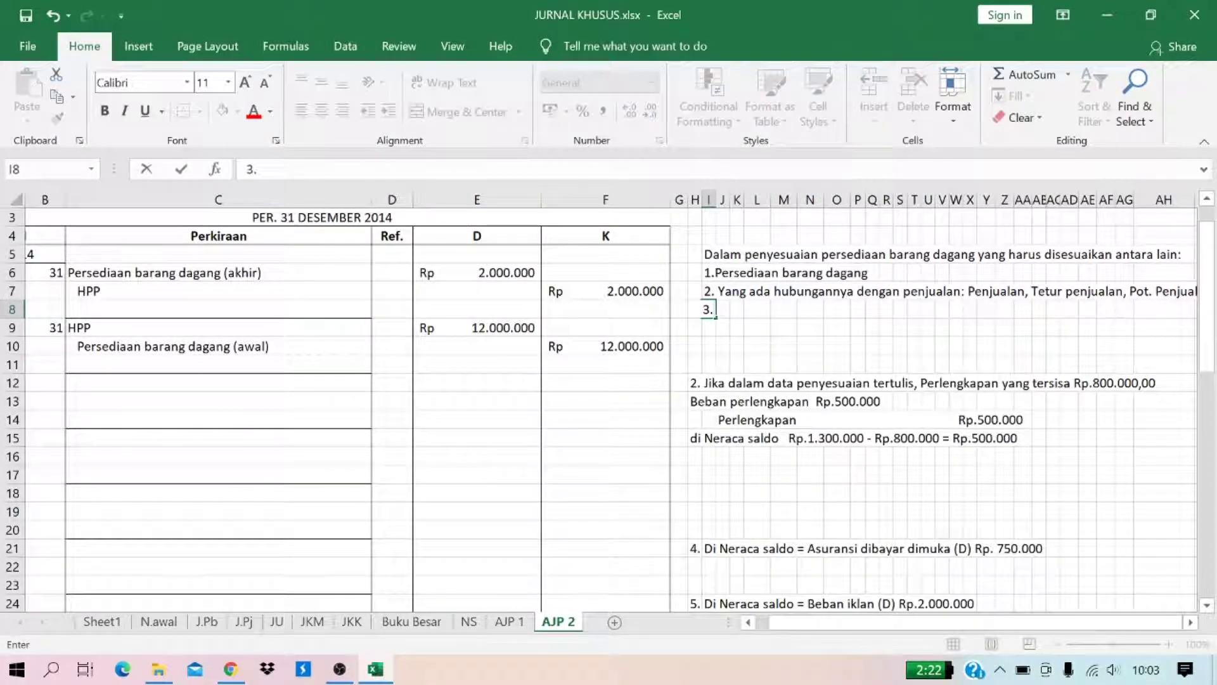
text(Yang ada hubungannya de)
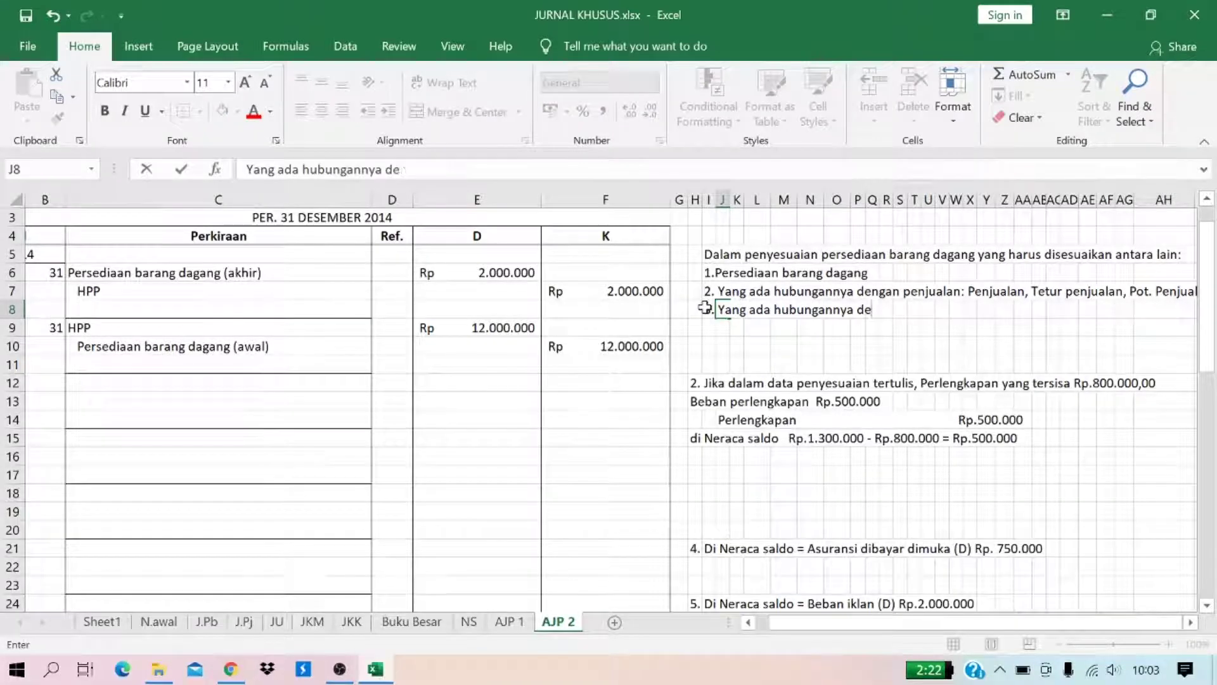
text(ngan pembelian: Pembelian,)
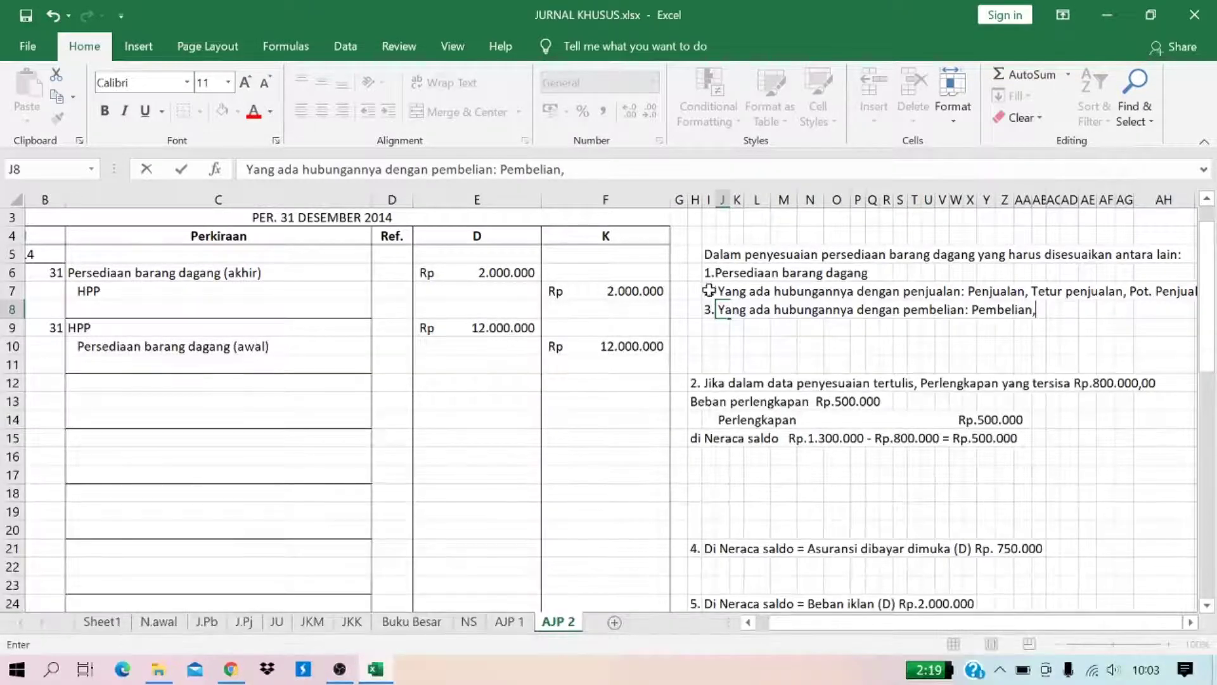
Step: Correct the misspelled sales return term in the second list item in I7 to "Retur penjualan"
double_click(709, 292)
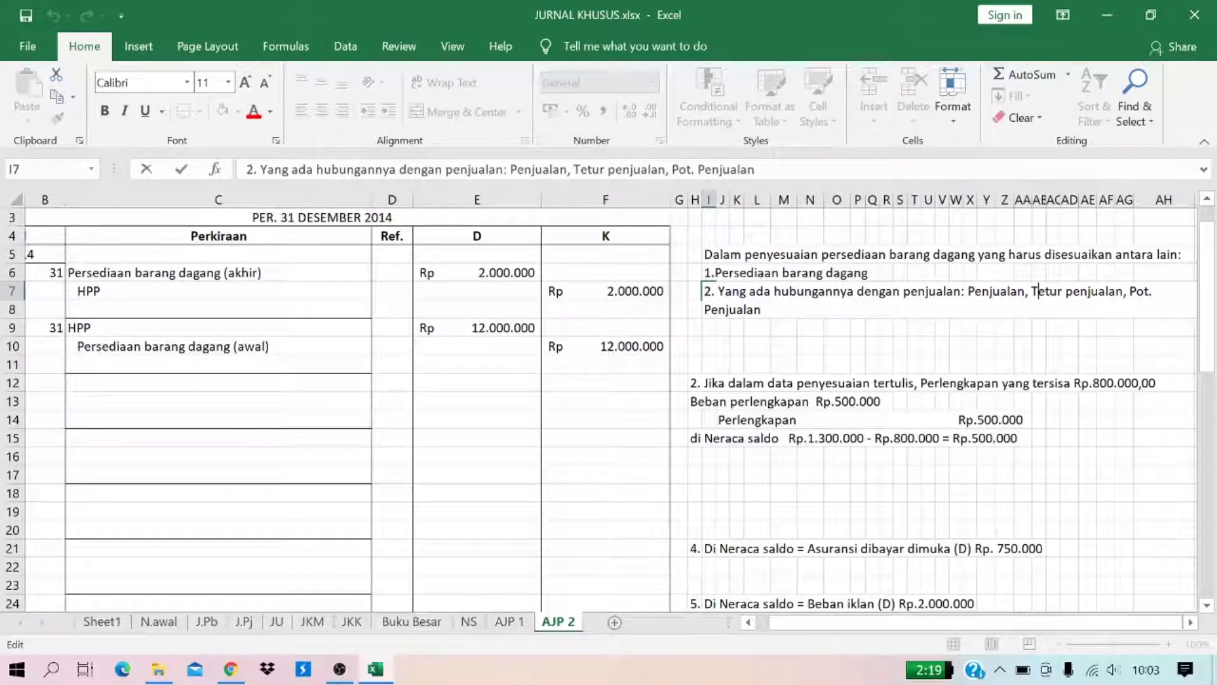
click(1038, 291)
key(BackSpace)
text(R)
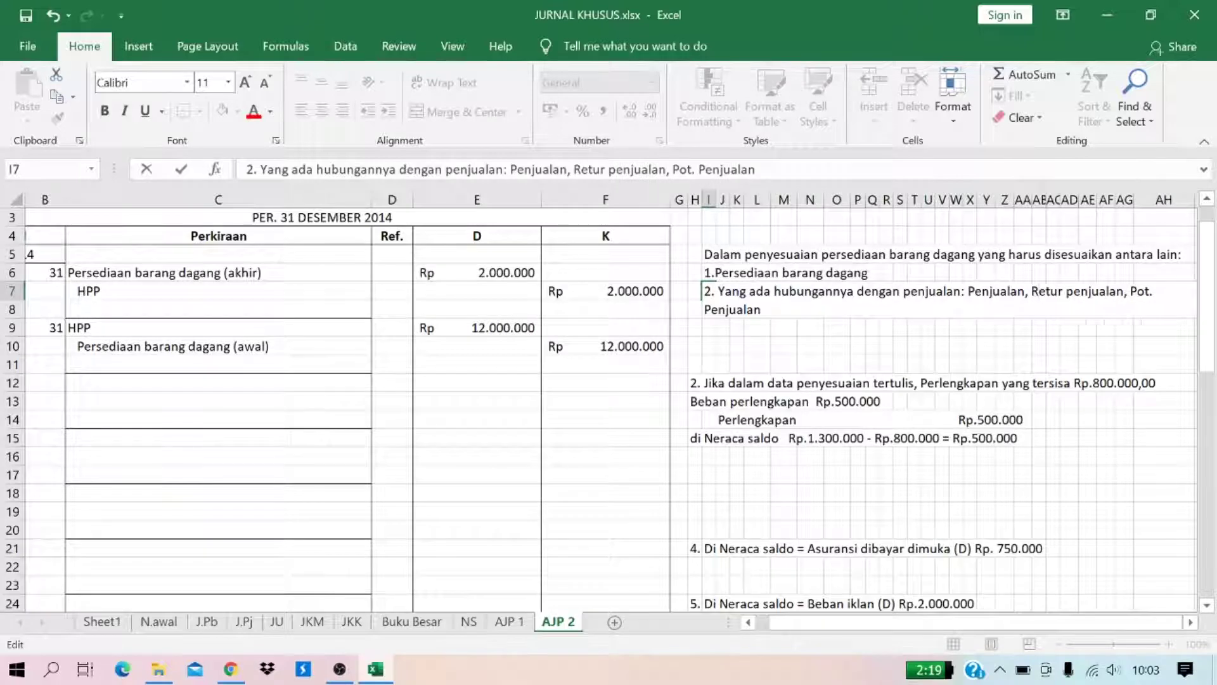
click(720, 336)
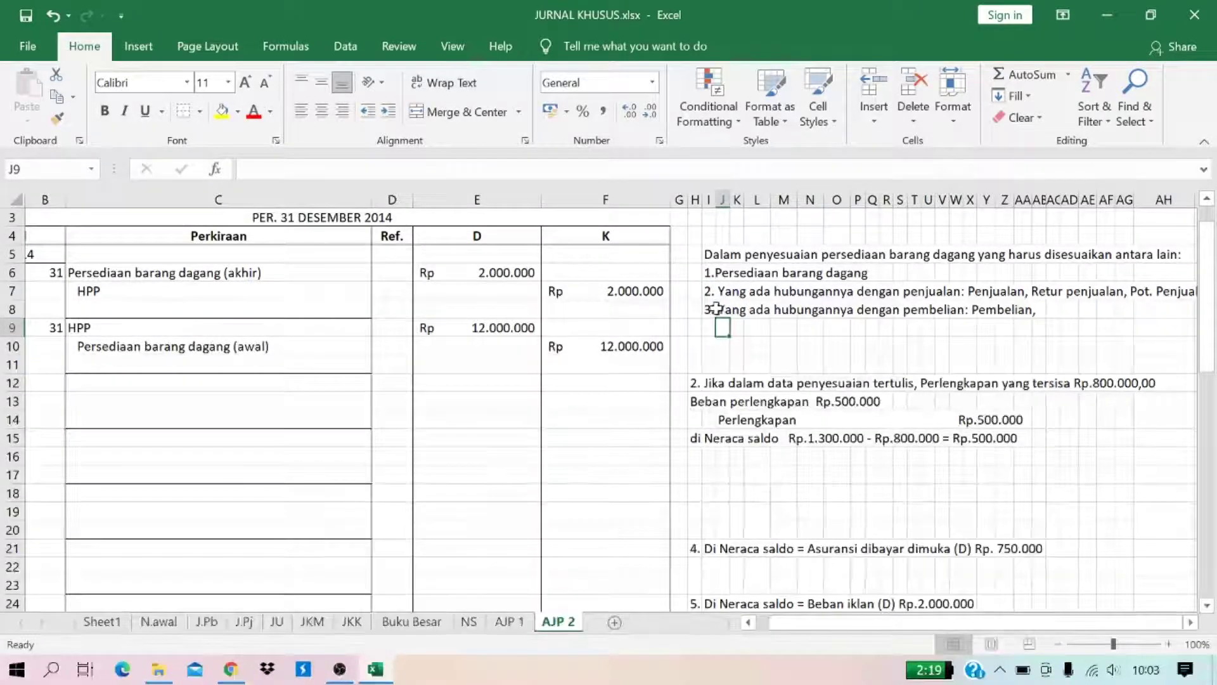
Step: Extend the third list item's text in J8 with "Retur pembelian,"
double_click(713, 309)
click(755, 346)
double_click(721, 308)
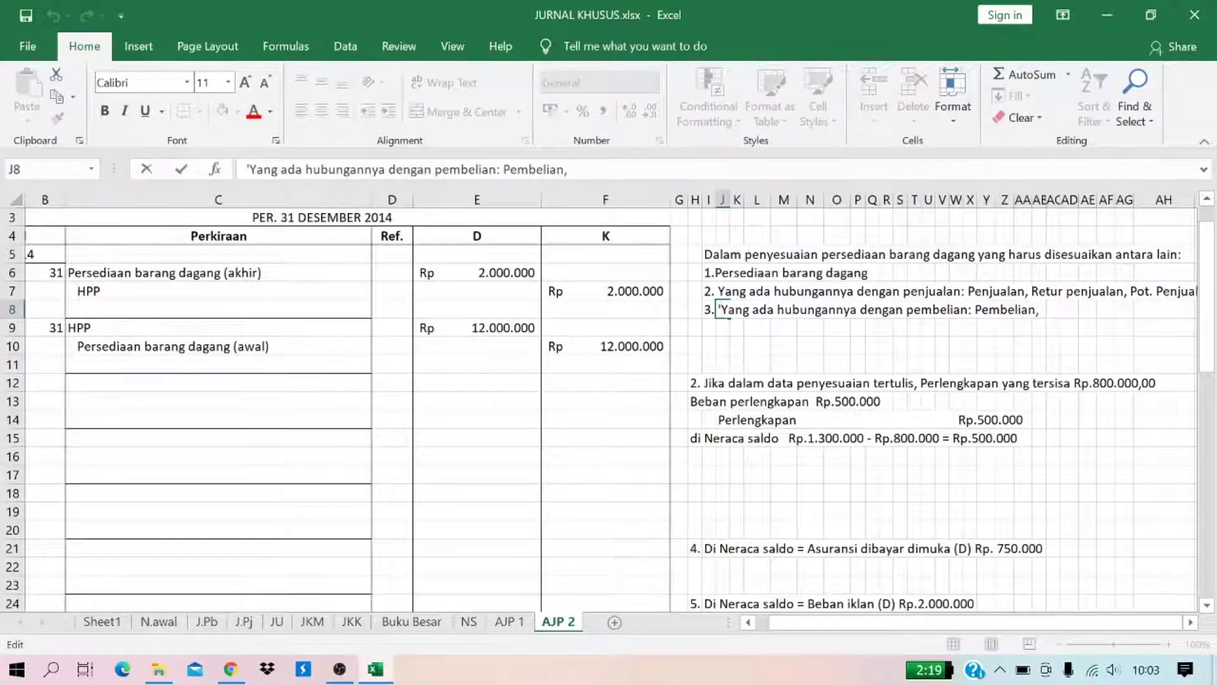
text(Ret)
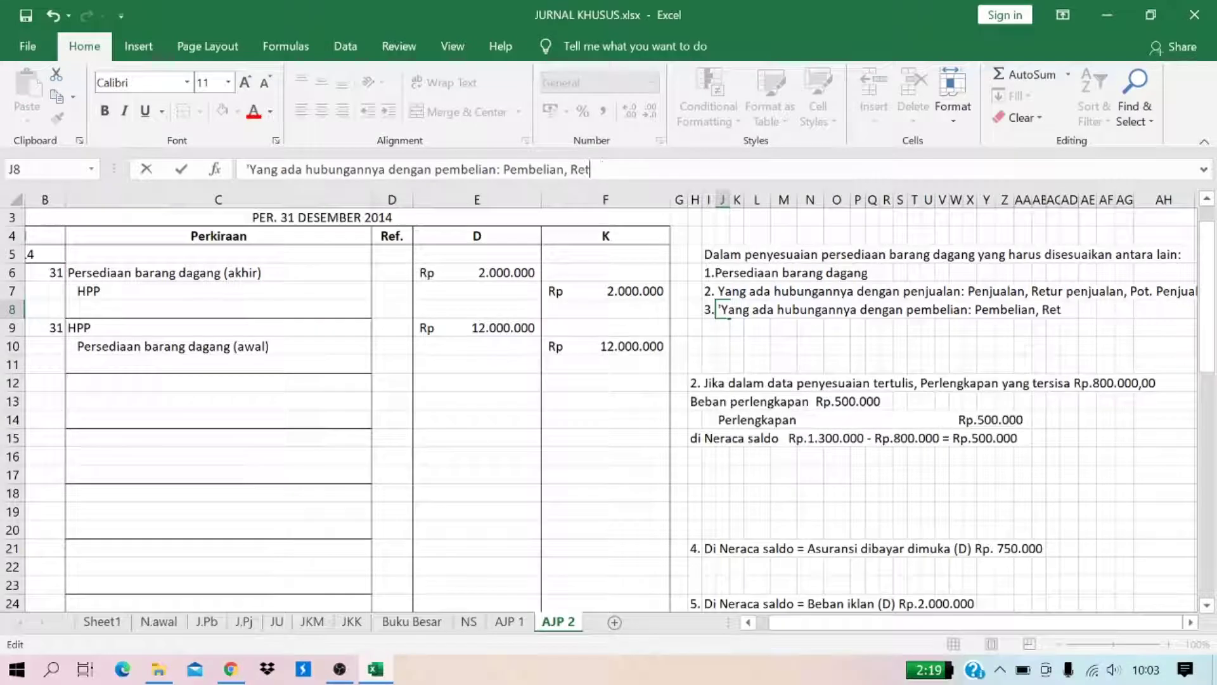
text(ur pembelian,)
key(Return)
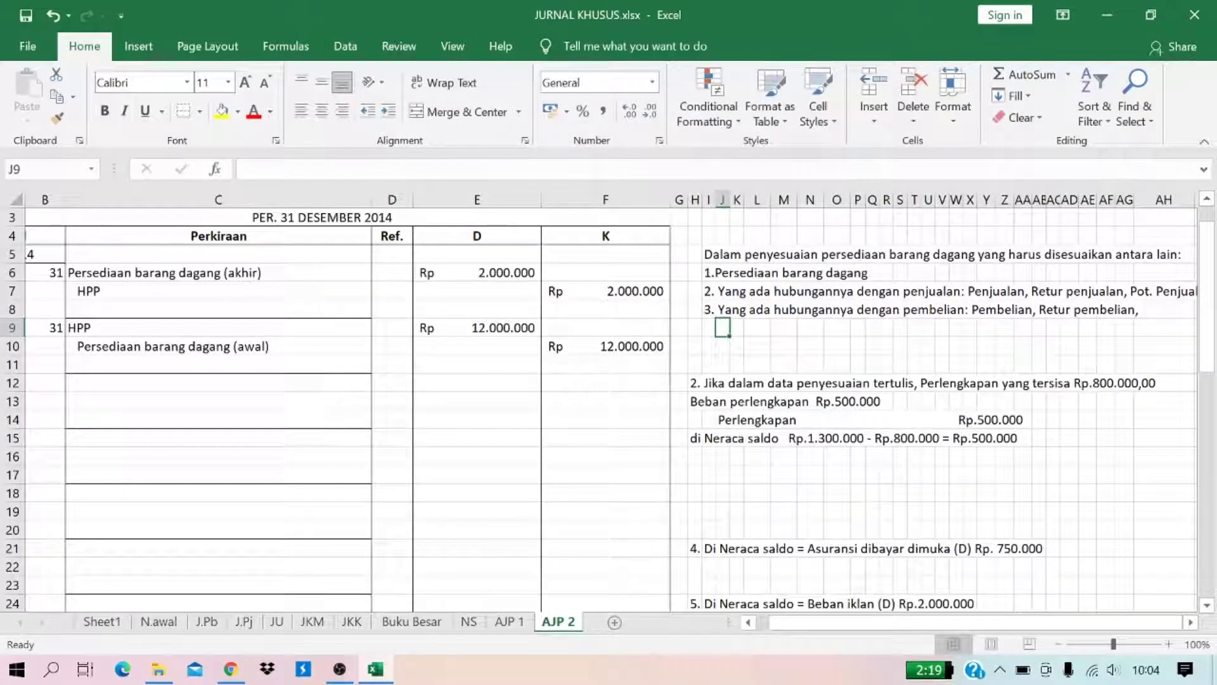
Step: Continue the third list item in J9 with "Potongan pembelian, Beban angkut pembelian"
text(Potong)
key(BackSpace)
text(ngan pem)
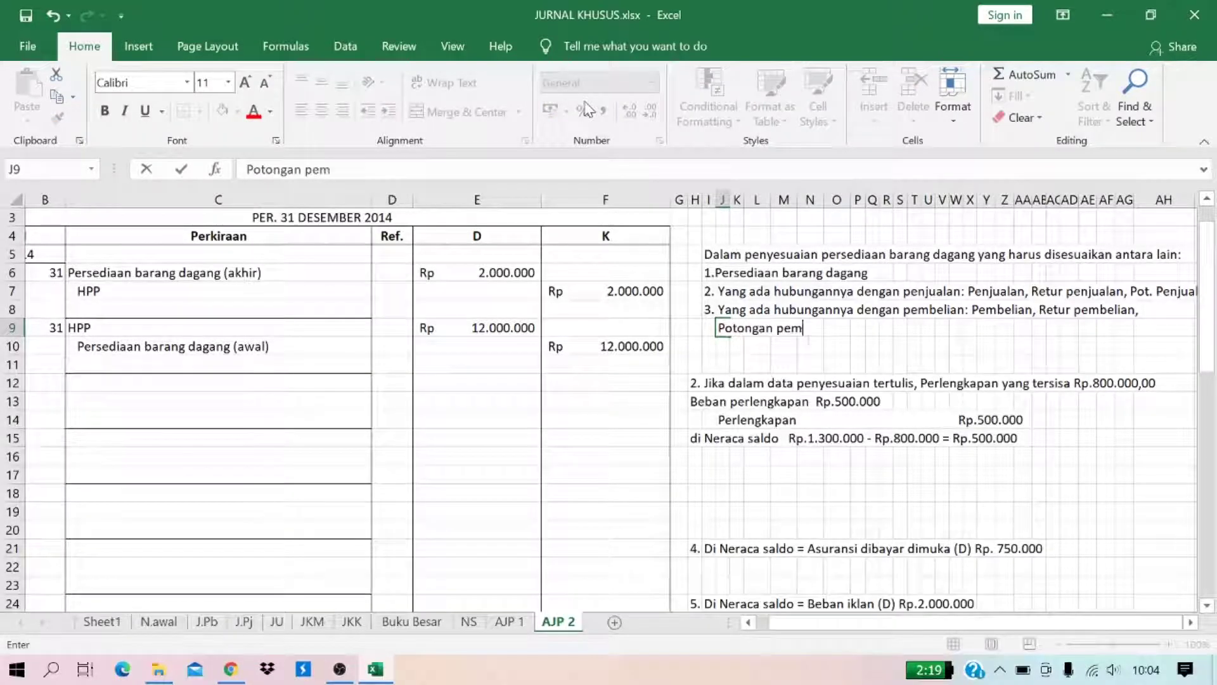
text(belian, B)
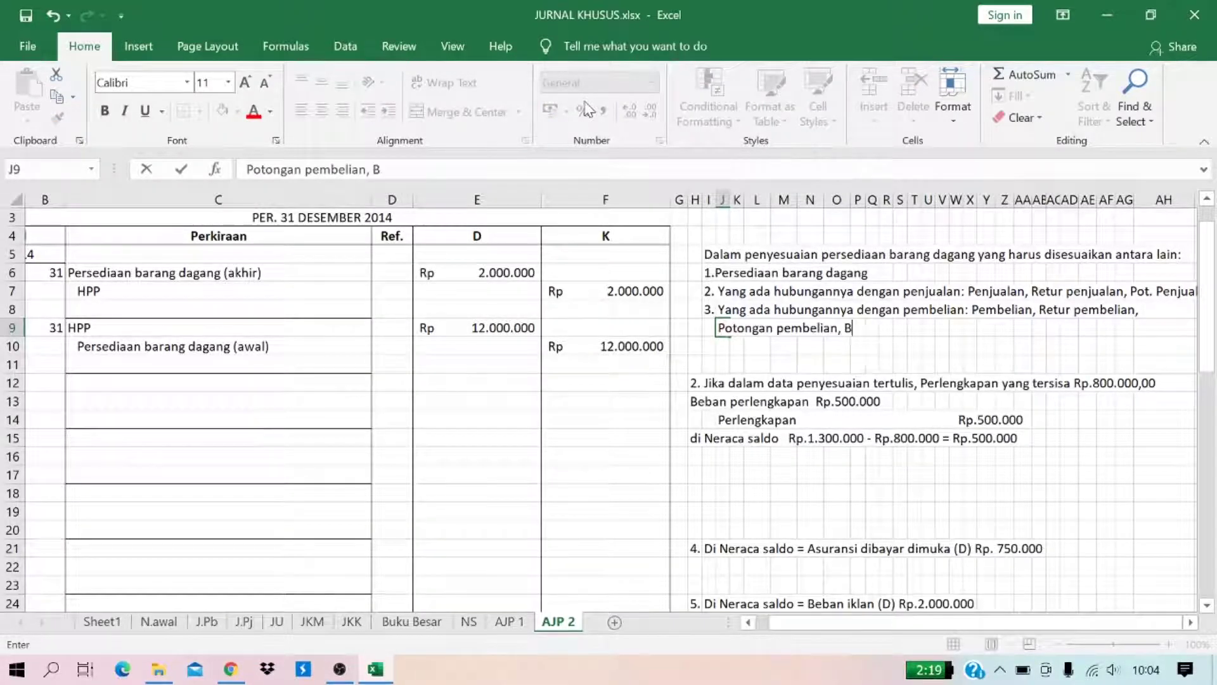
text(eban angkut pembelian)
key(Return)
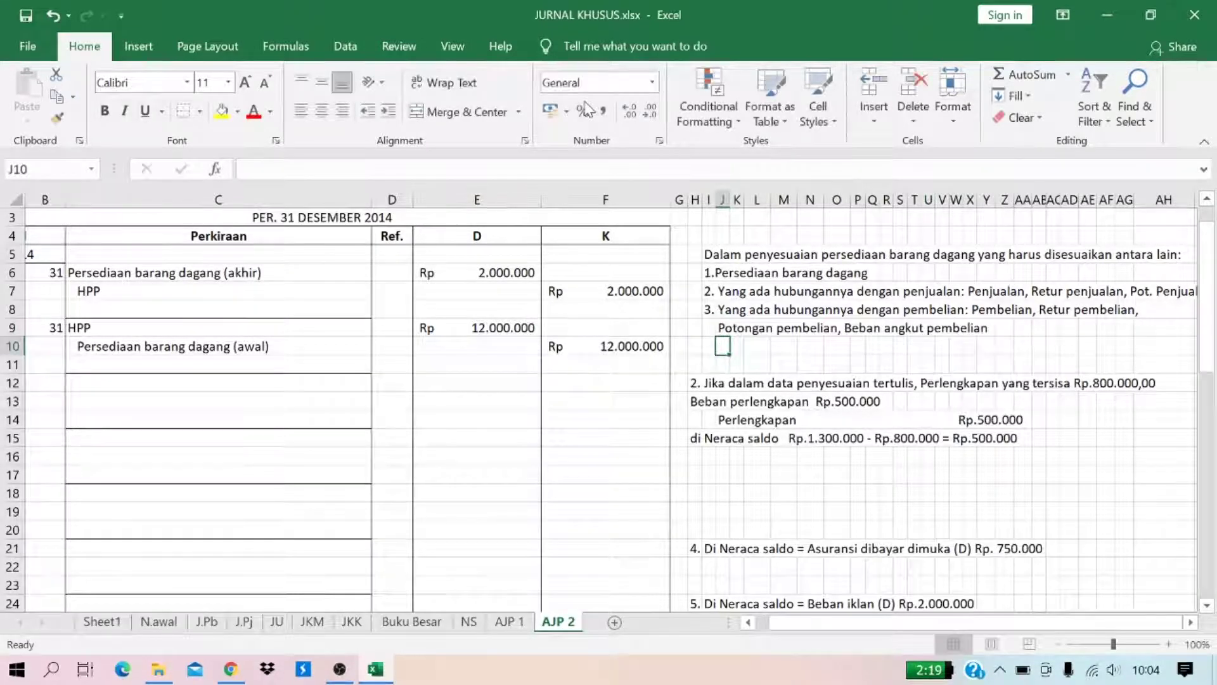
Step: Number the inventory note heading with "1." in H5 and extend the first list item in I6 with "awal dan akhir"
click(697, 257)
key(Down)
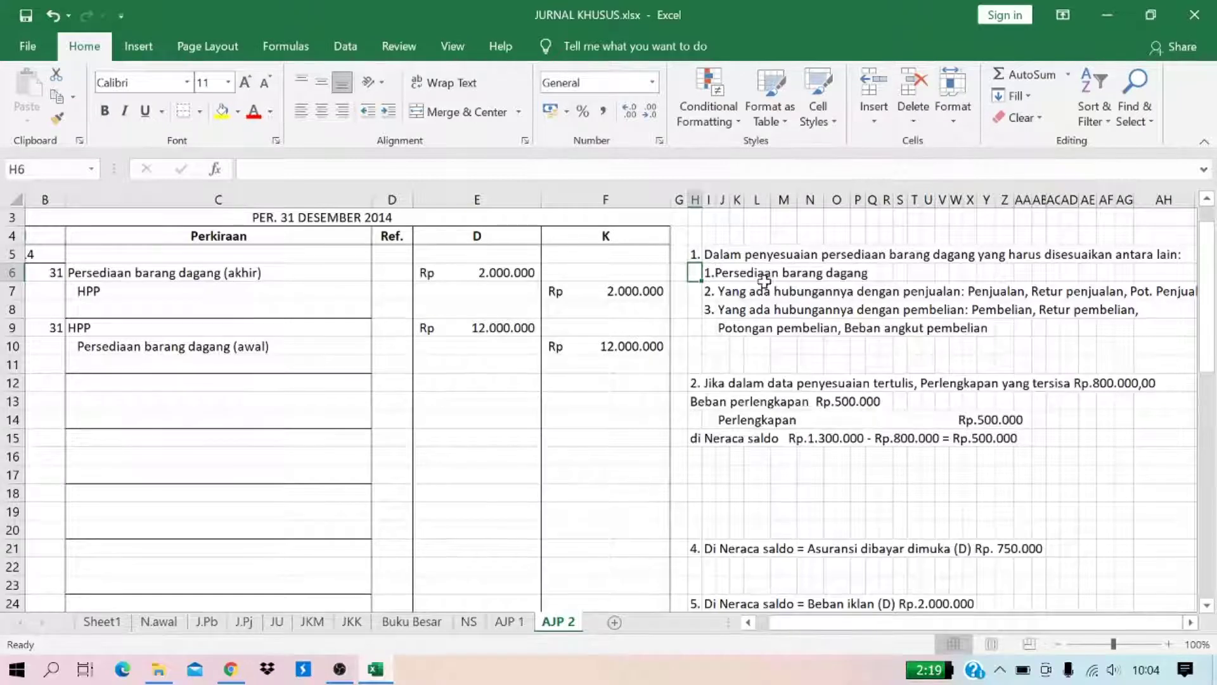
click(723, 273)
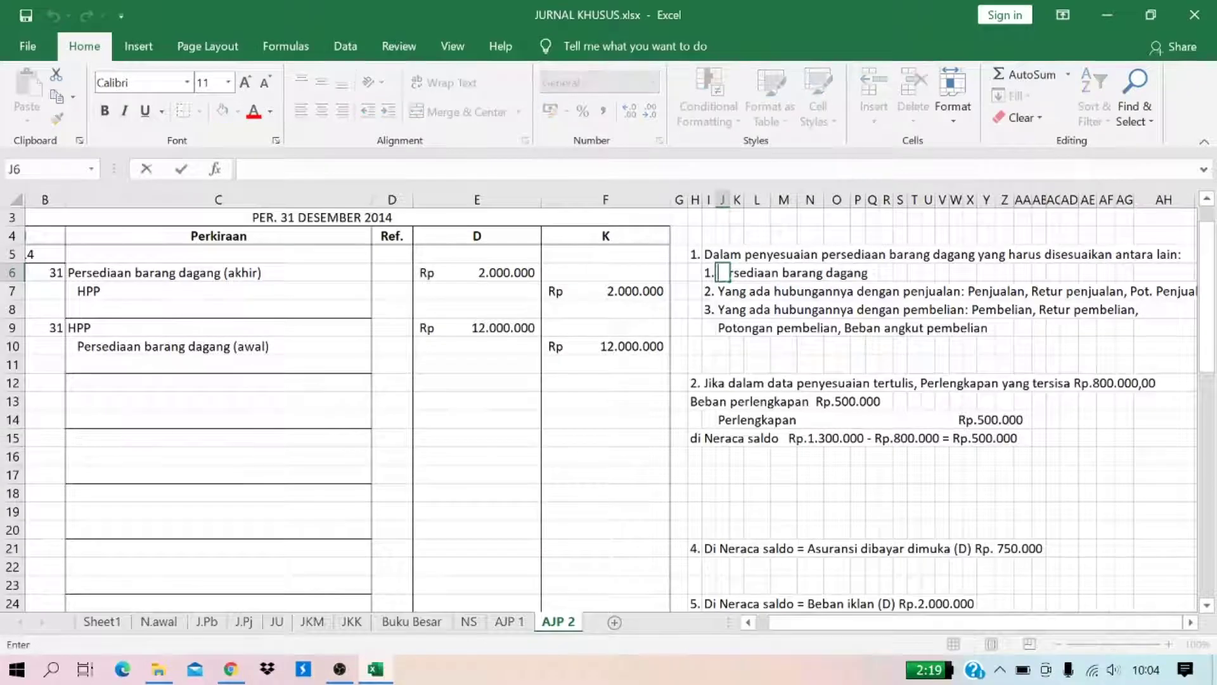
double_click(707, 272)
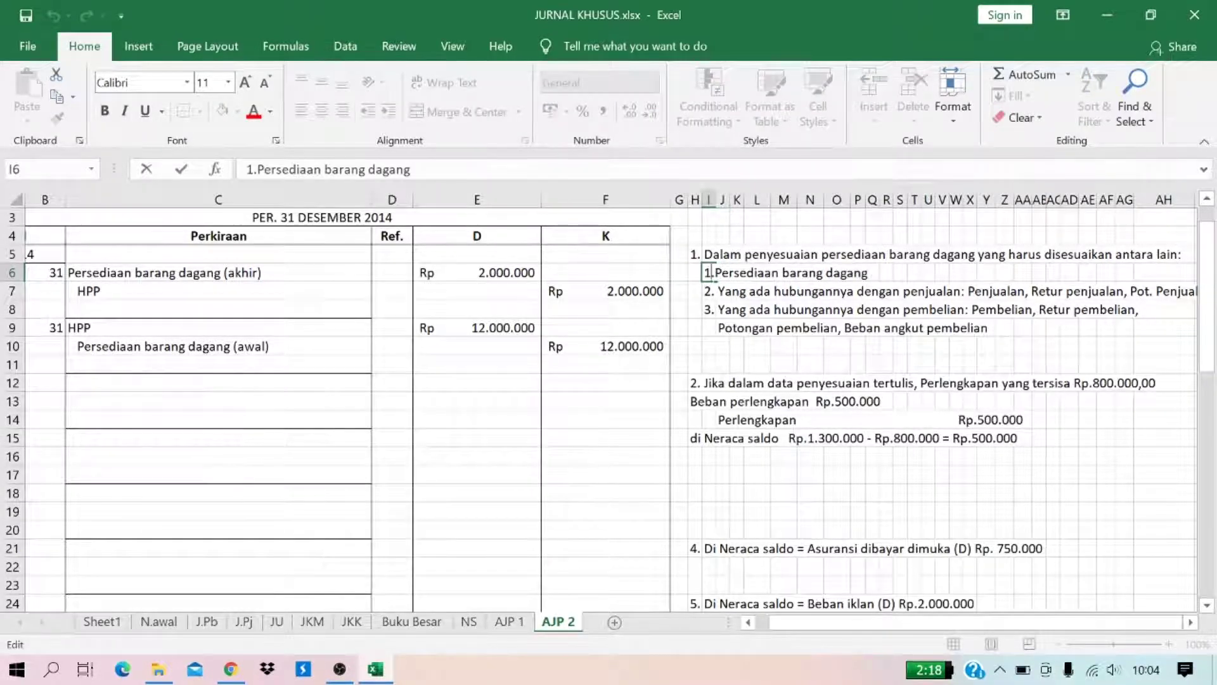
key(End)
text(awal dan akhi)
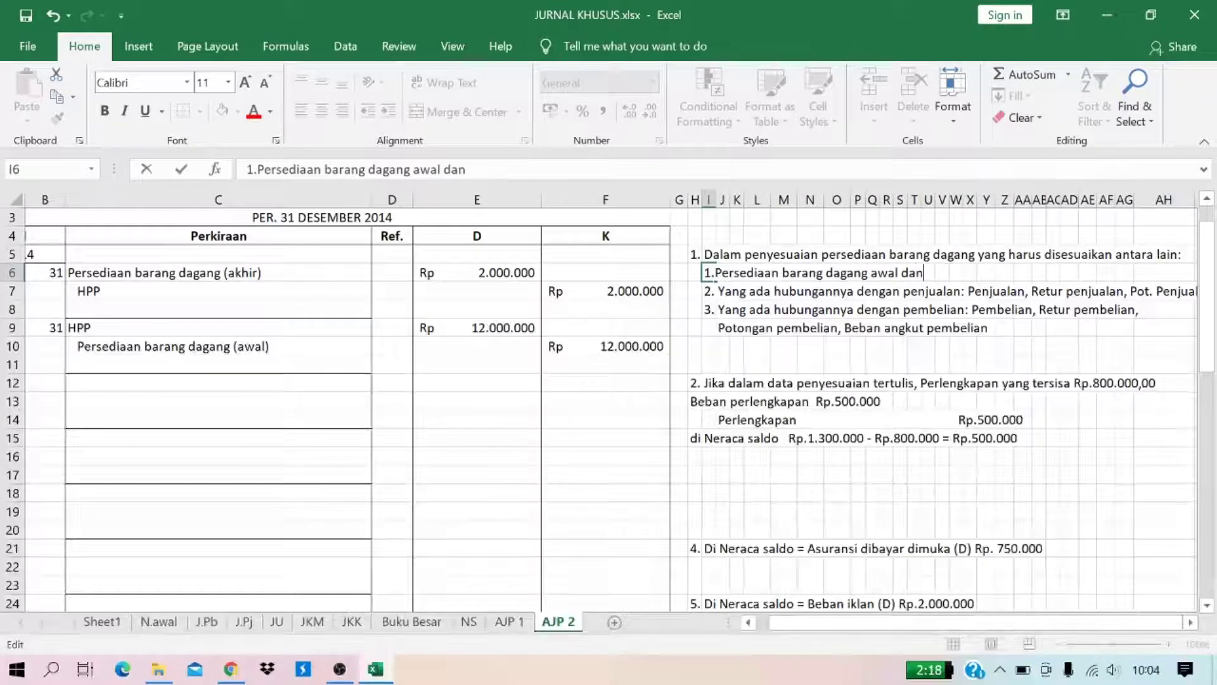
key(Return)
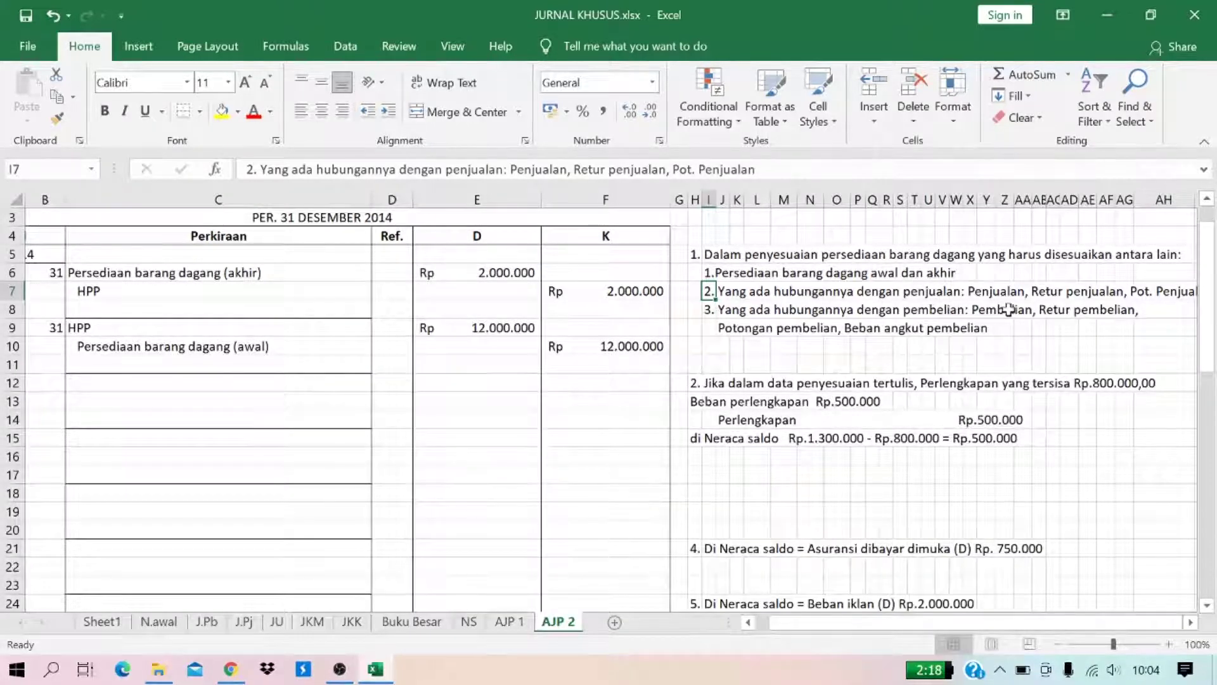
click(1177, 290)
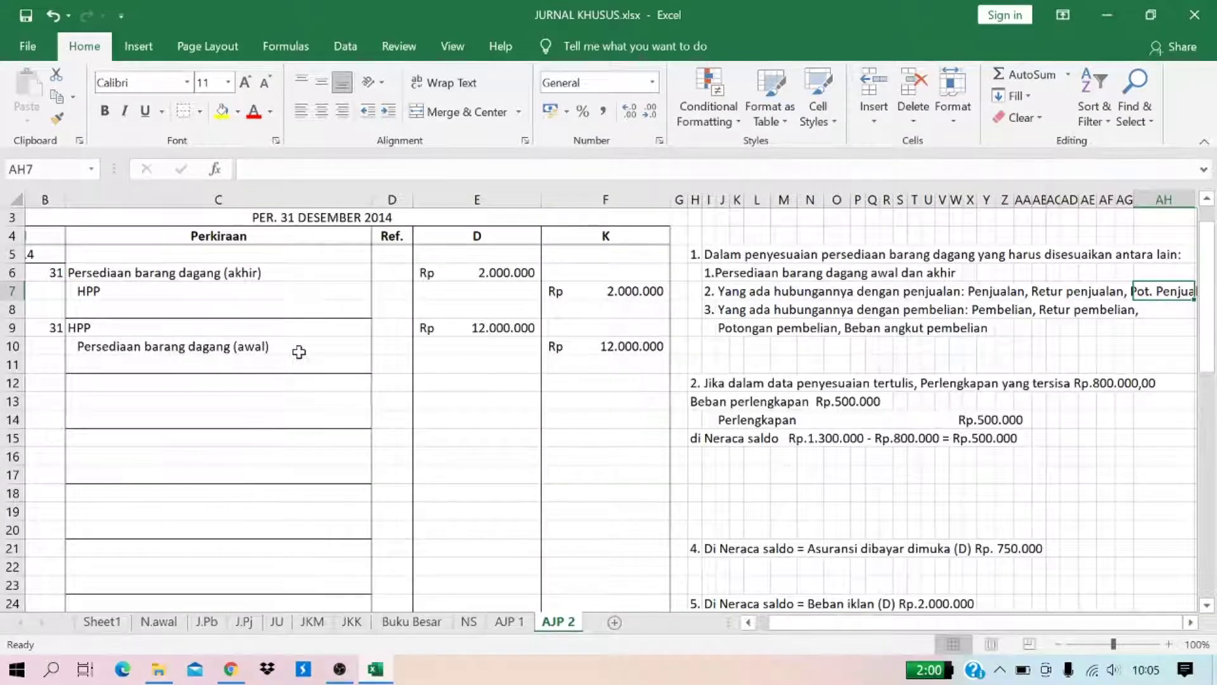
Step: Start the sales adjusting entry with date 31 in B12 and the account Penjualan in C12, checking the trial balance on sheet NS
click(49, 385)
text(31)
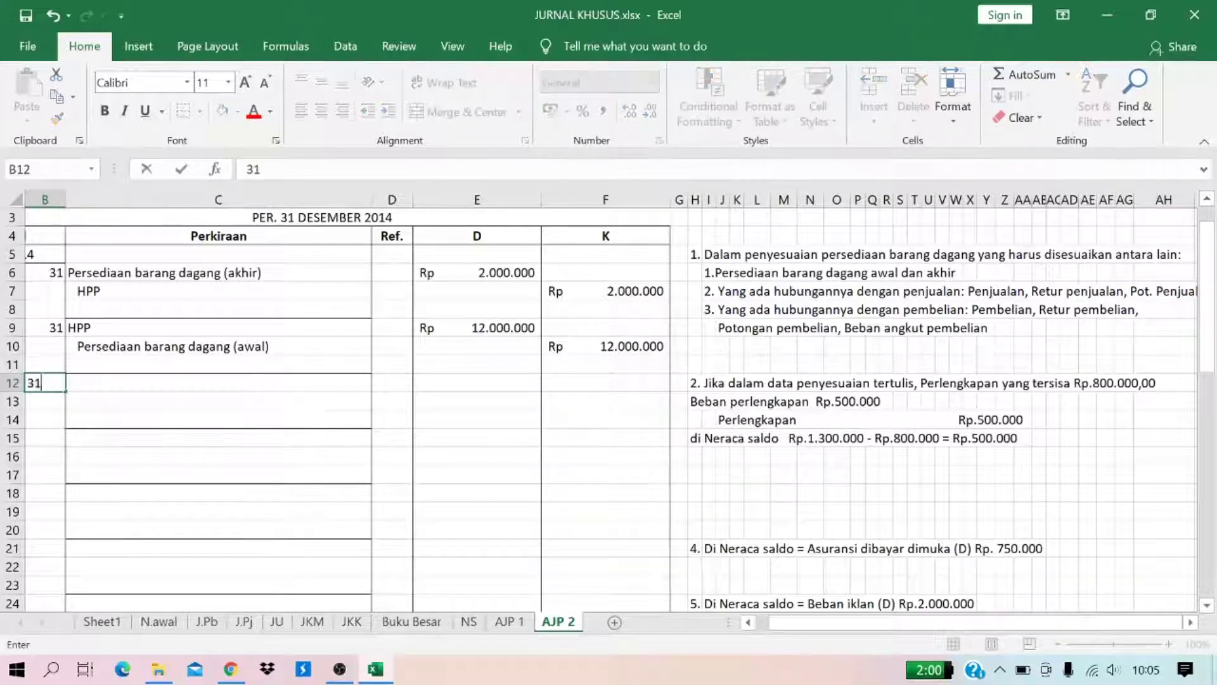
key(Tab)
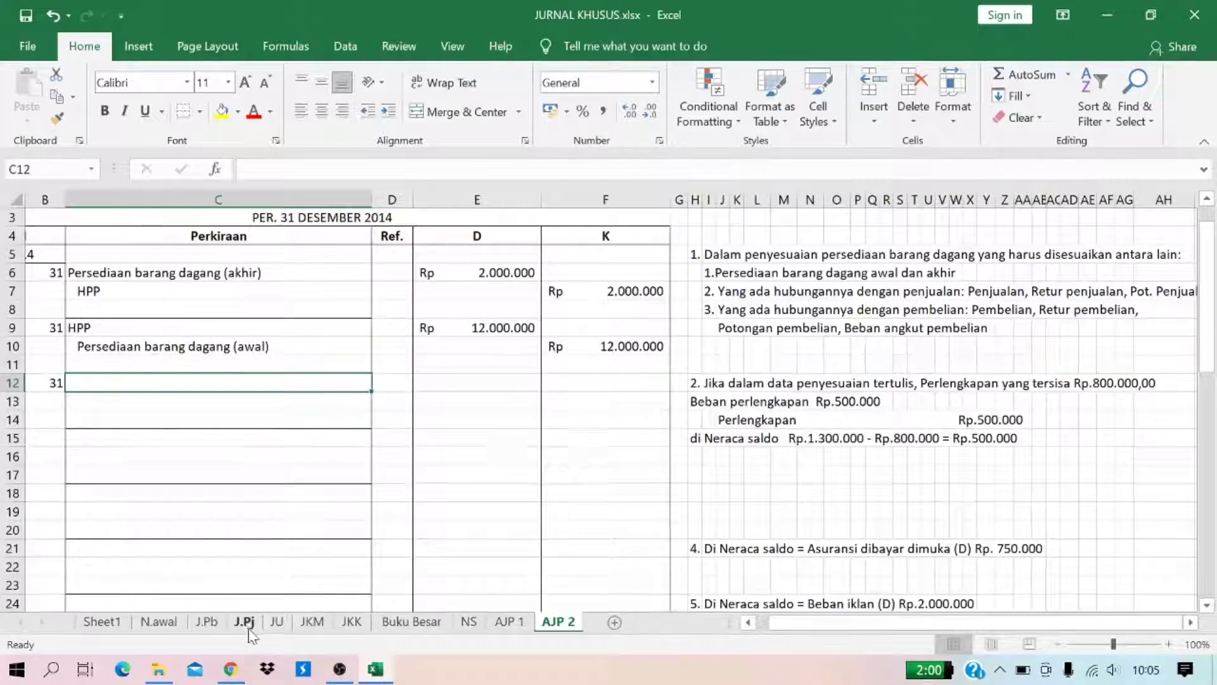
click(469, 622)
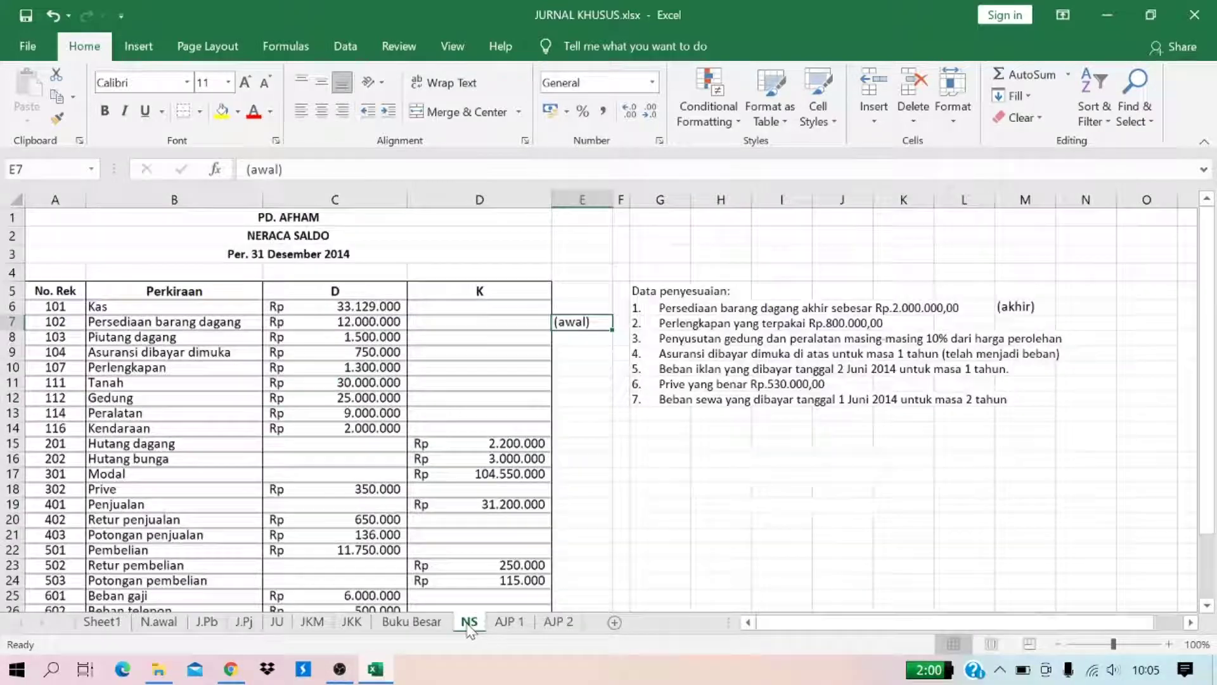
click(154, 505)
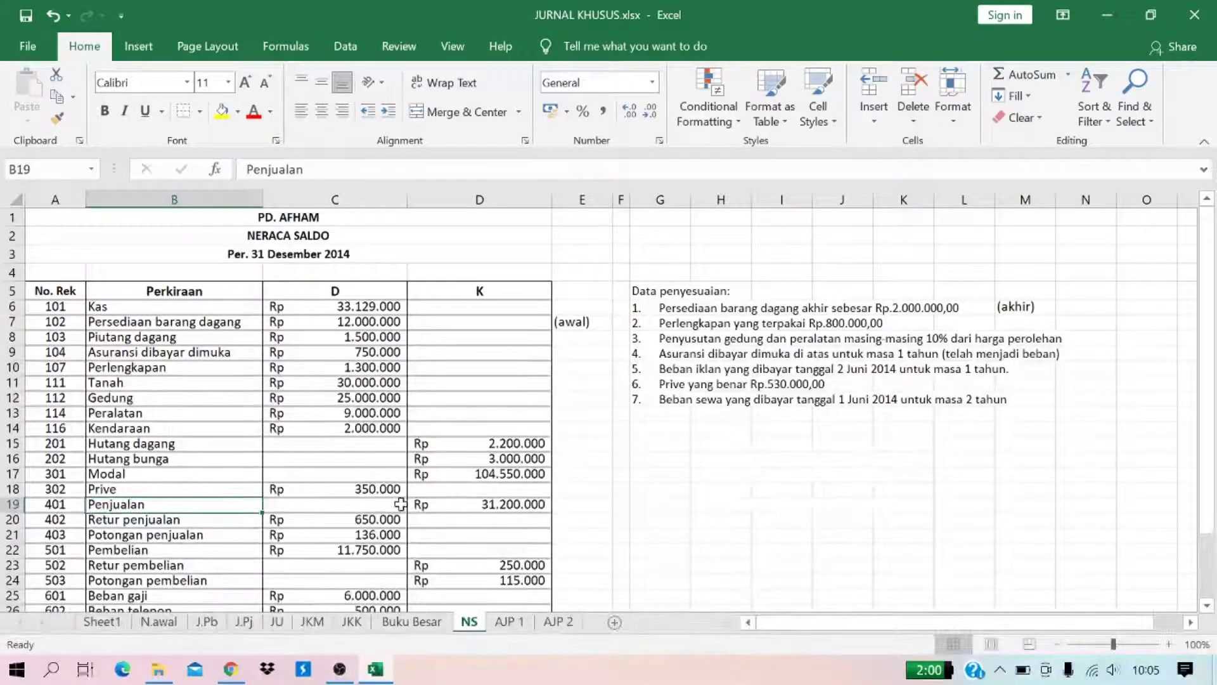
click(472, 508)
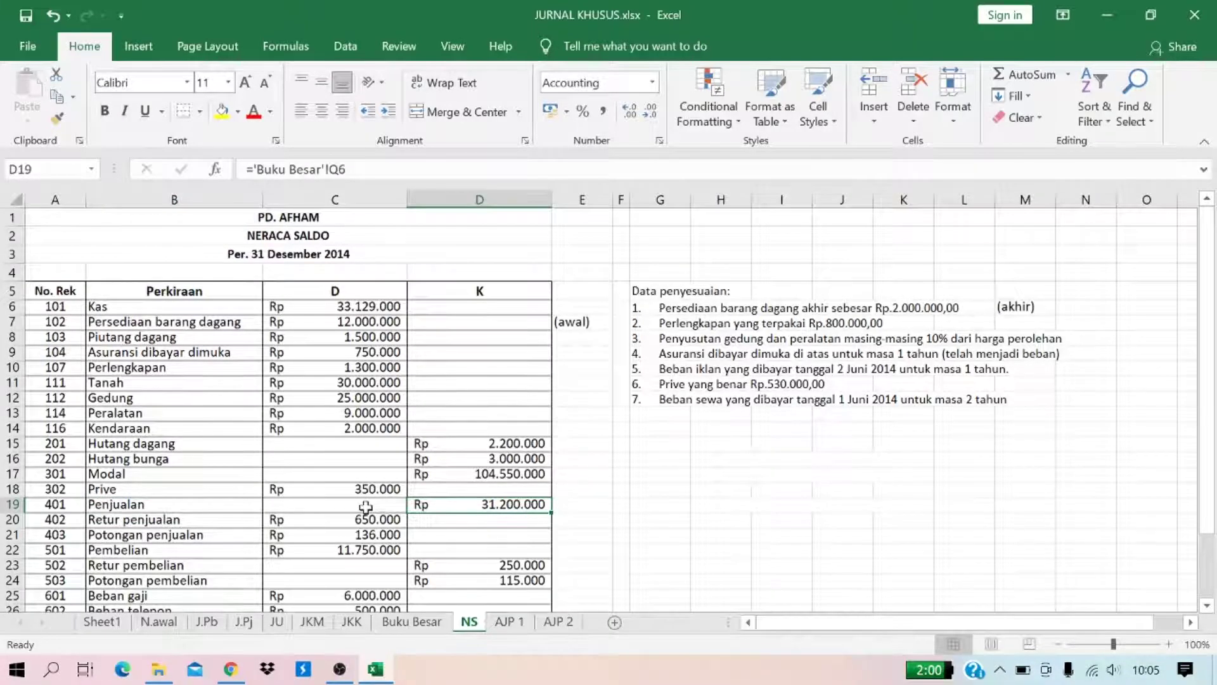
click(558, 623)
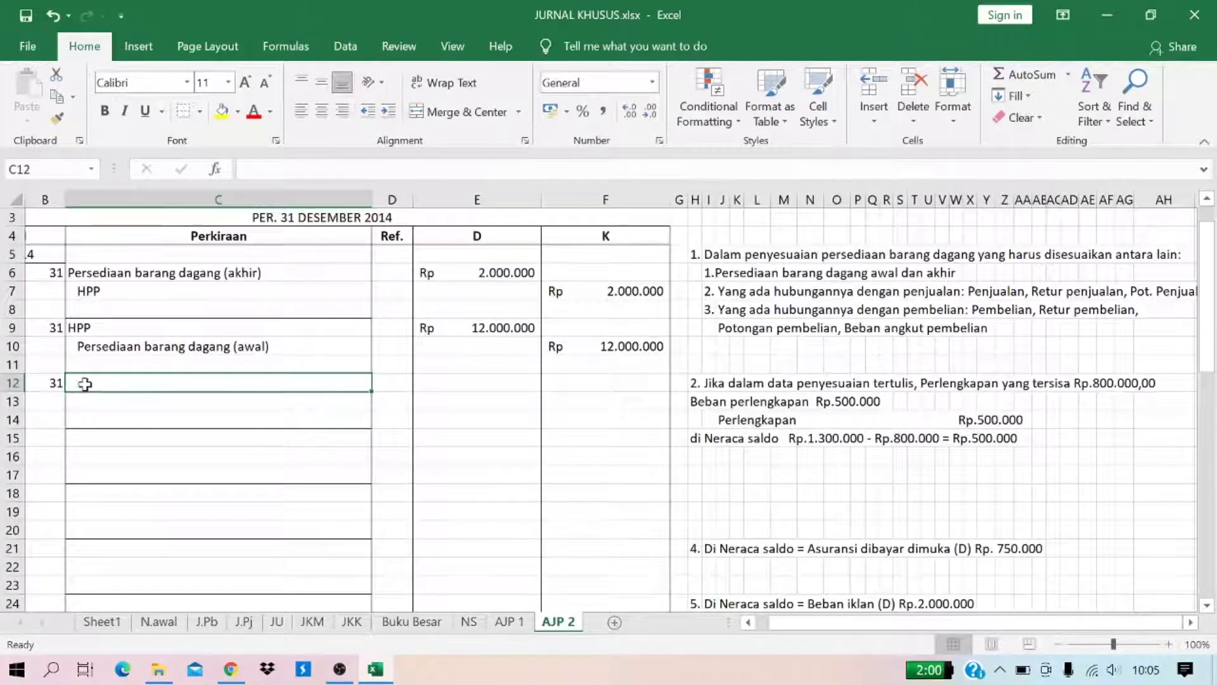
text(Penjualan)
key(Return)
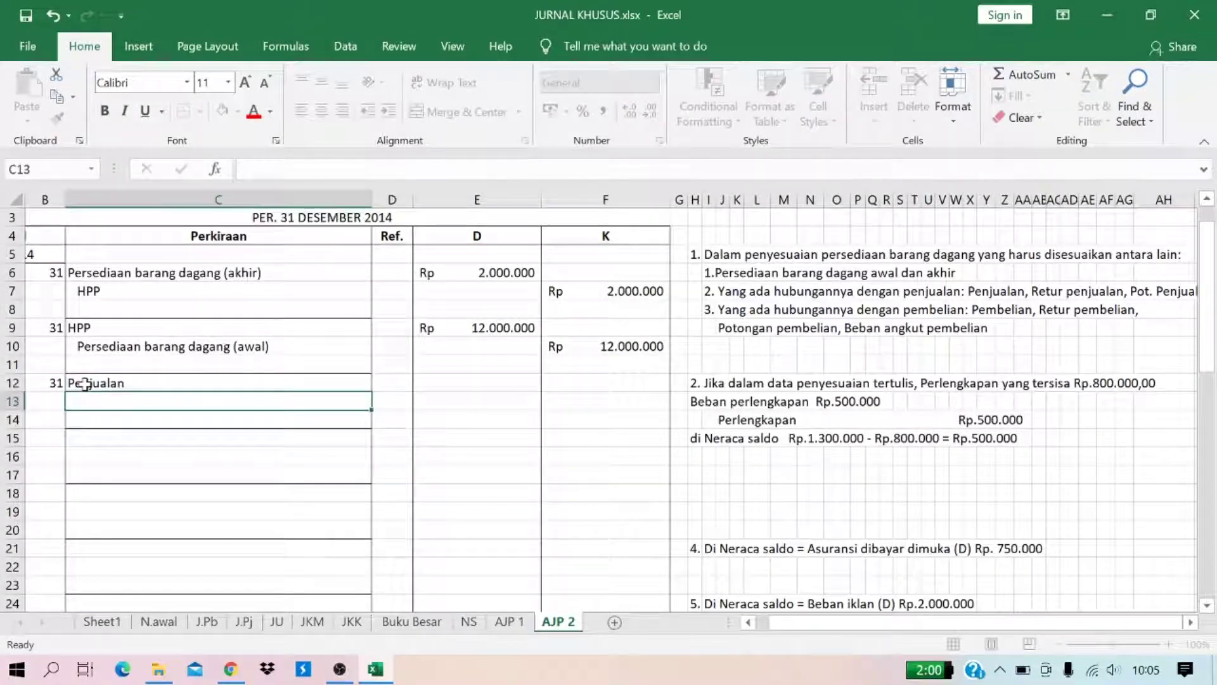
Step: Enter the Penjualan balance from sheet NS, 31.200.000, as the debit amount in E12 of sheet AJP 2
click(459, 384)
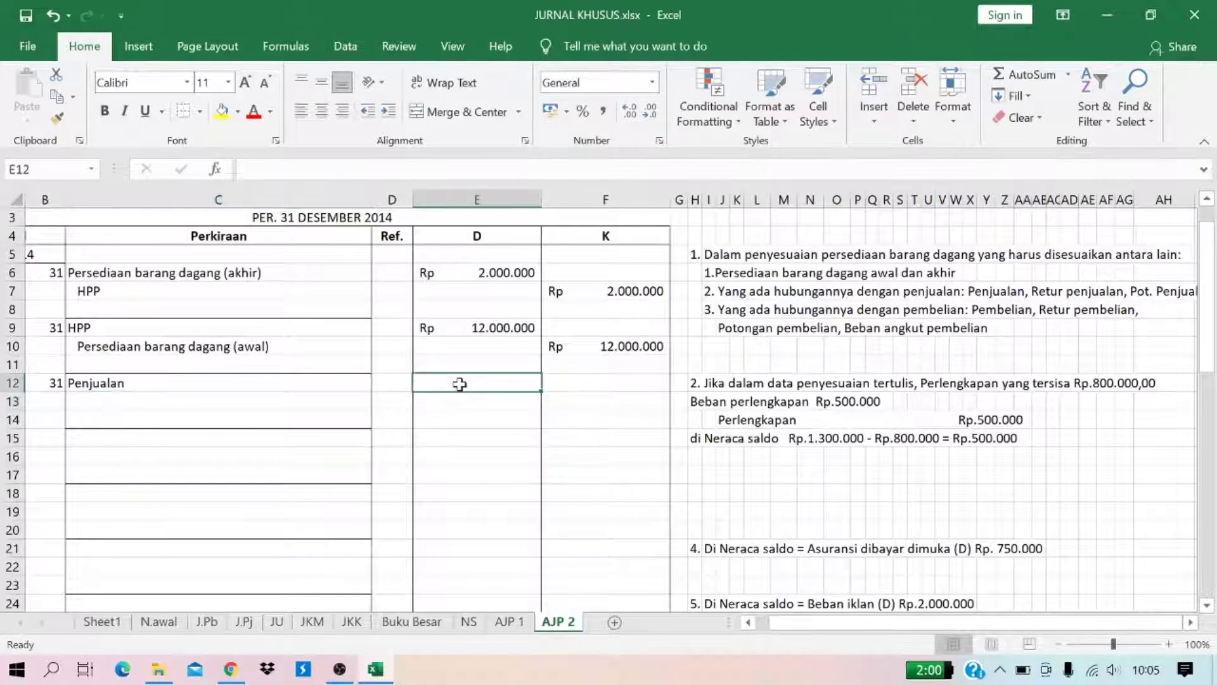
click(468, 625)
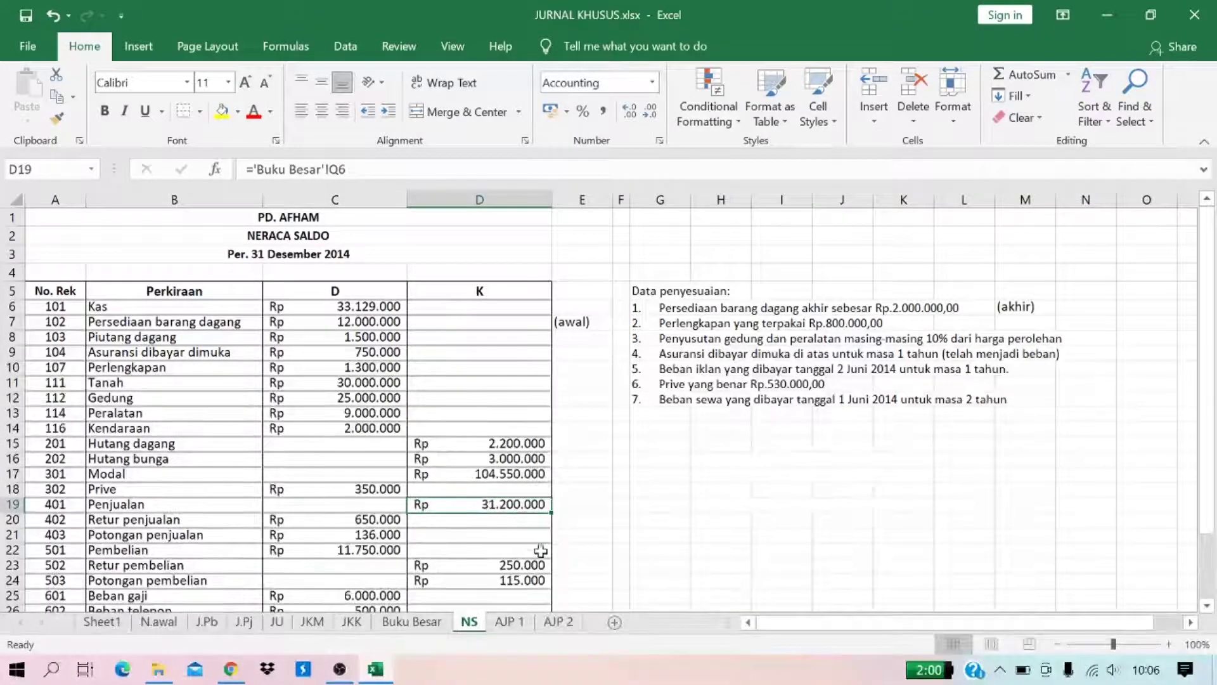
click(562, 623)
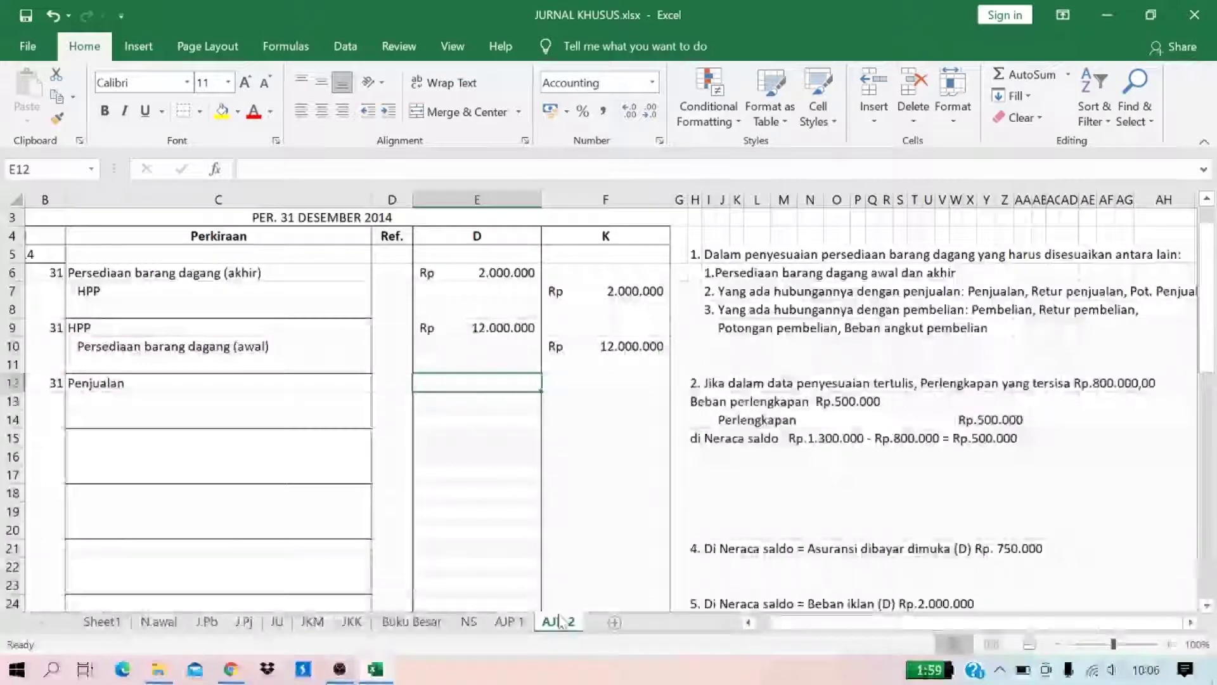
text(31.200.000)
key(Return)
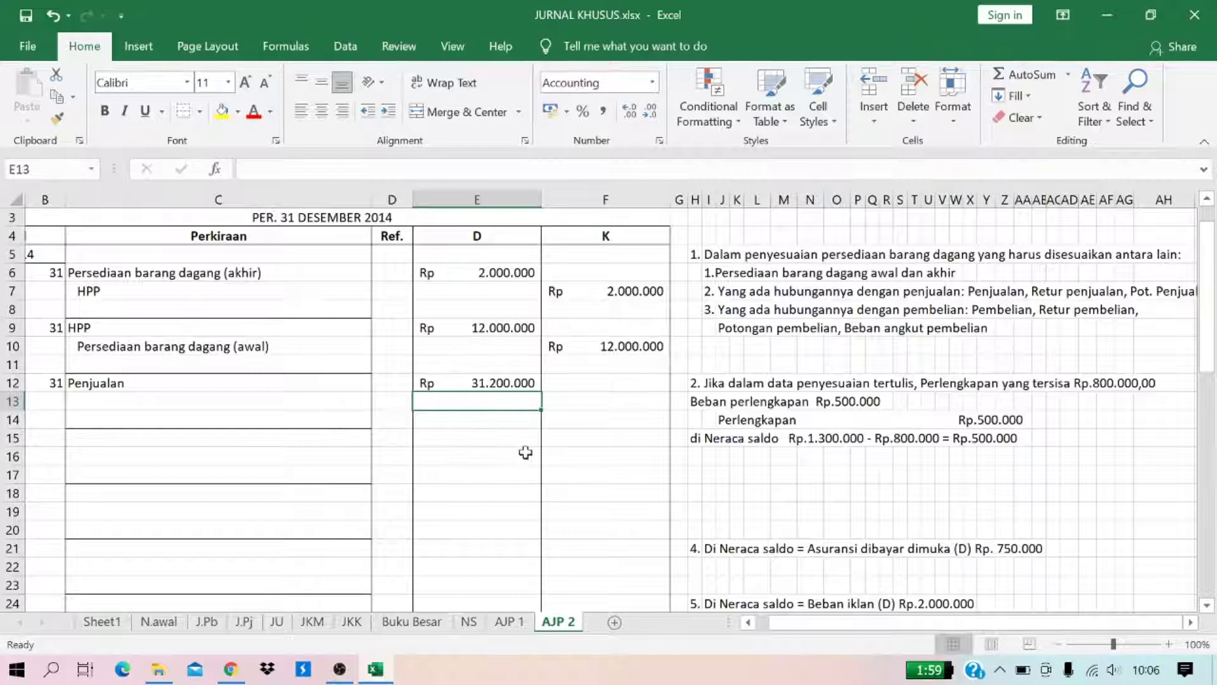
Step: Look up the sales returns balance on sheet NS and enter Retur penjualan in C16 of AJP 2 with a 650.000 credit in F16
click(469, 621)
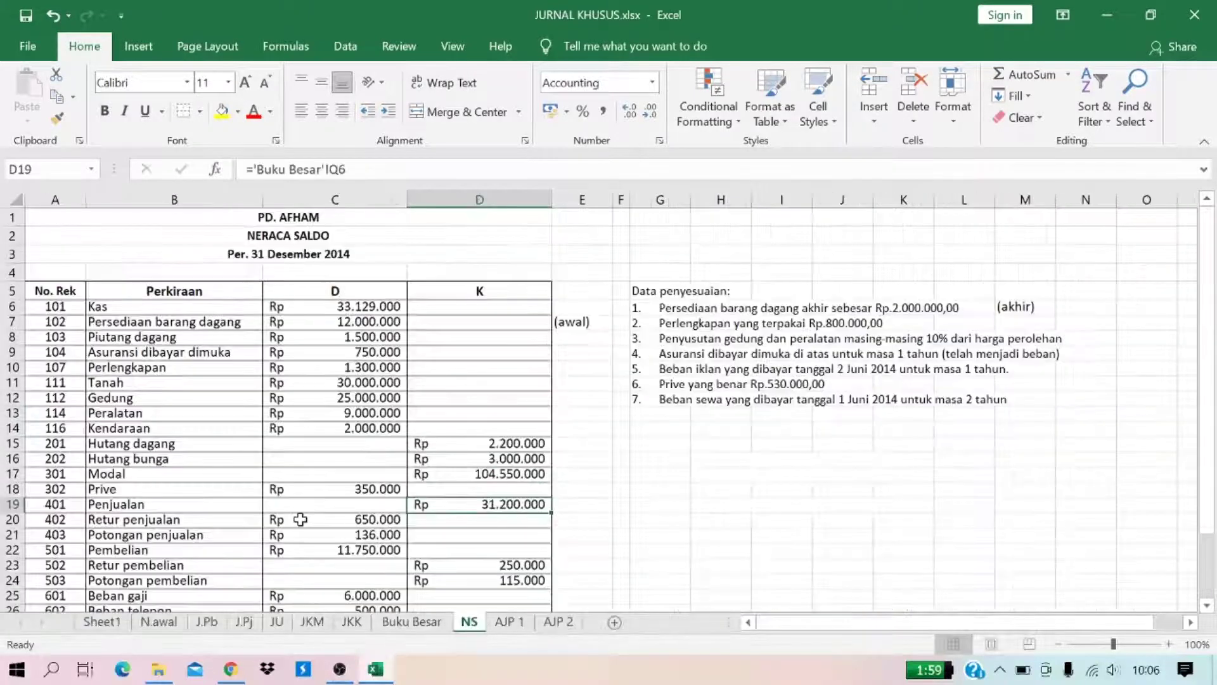
click(330, 521)
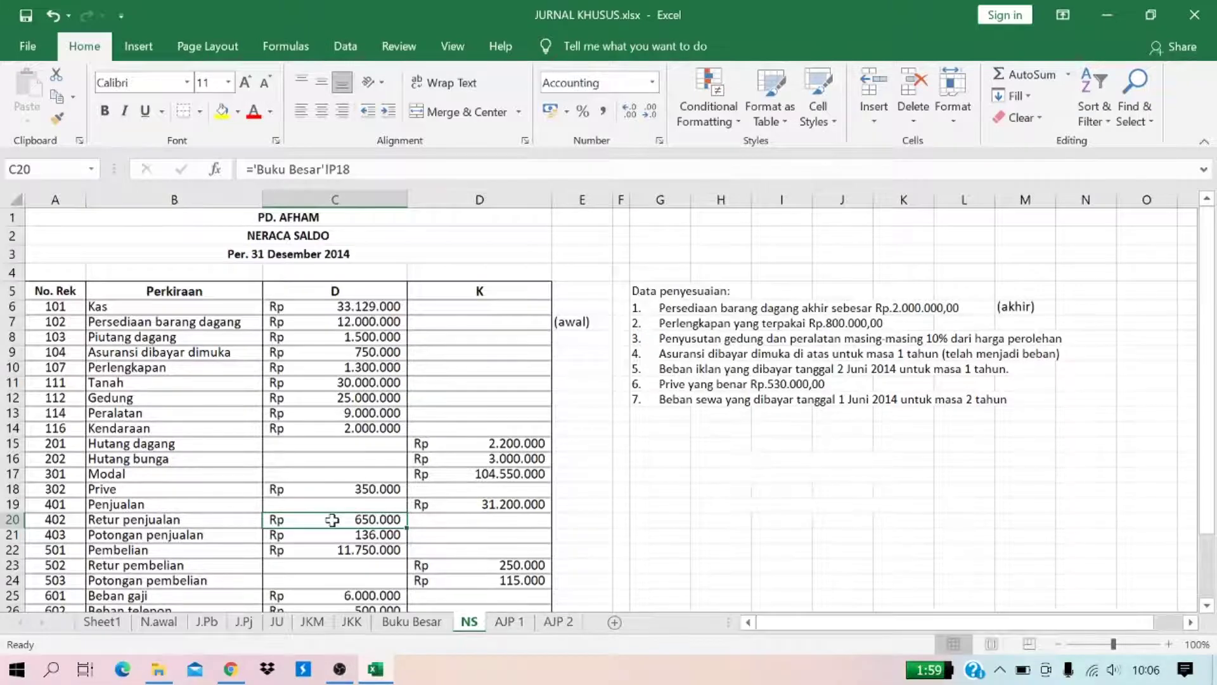
click(559, 622)
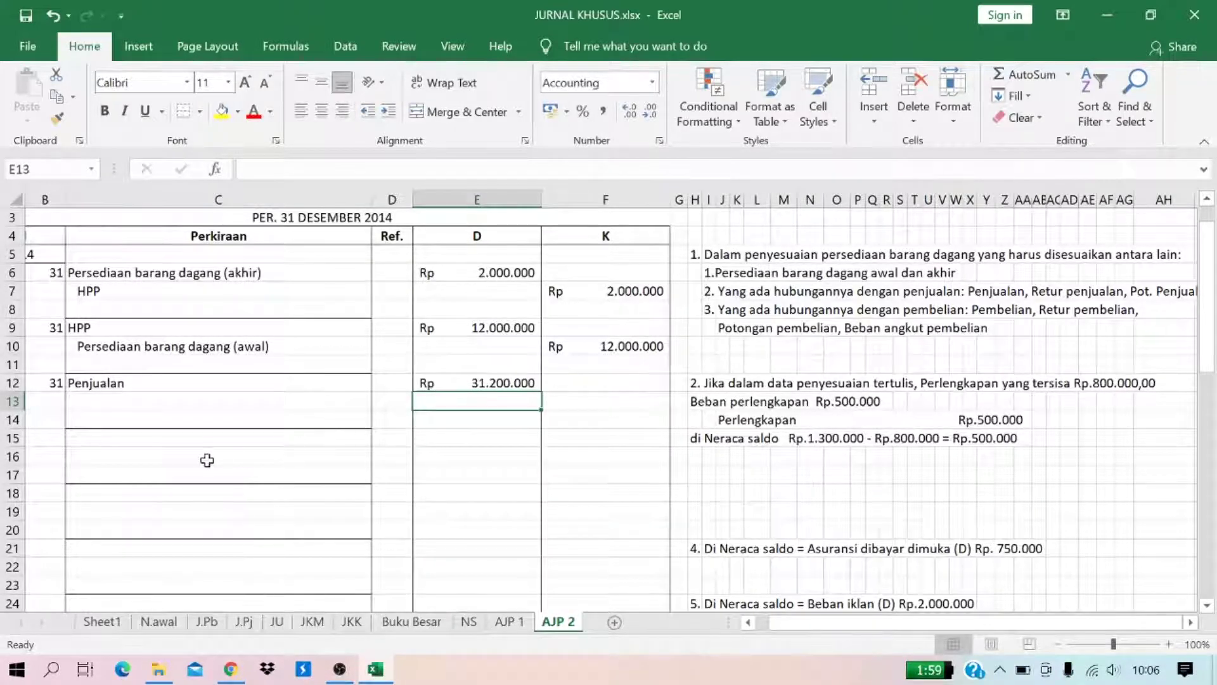
click(74, 455)
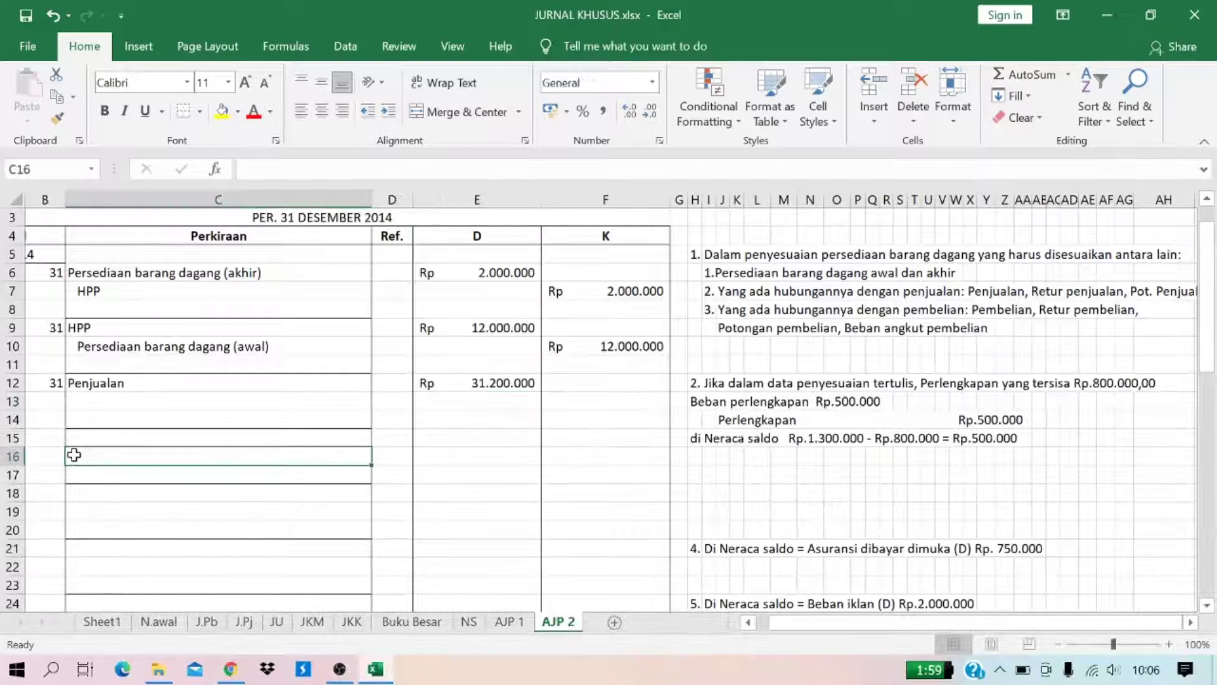
text(TRe)
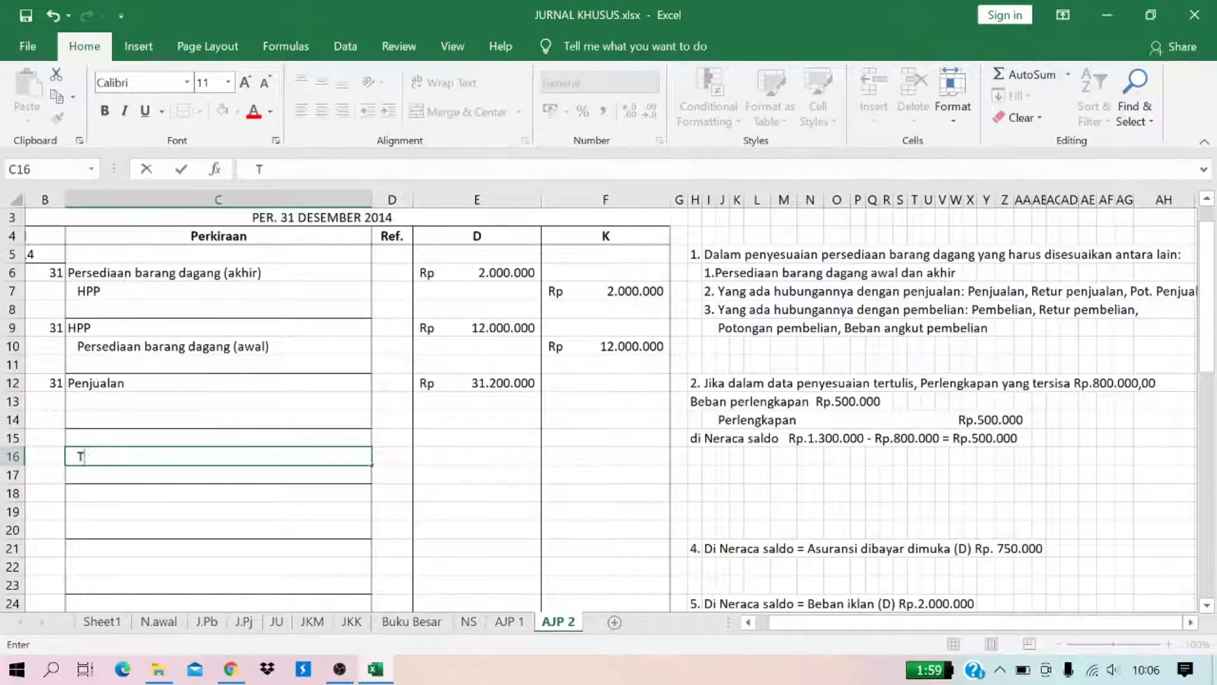
key(BackSpace)
text(Retur penjualan)
key(Tab)
key(Tab)
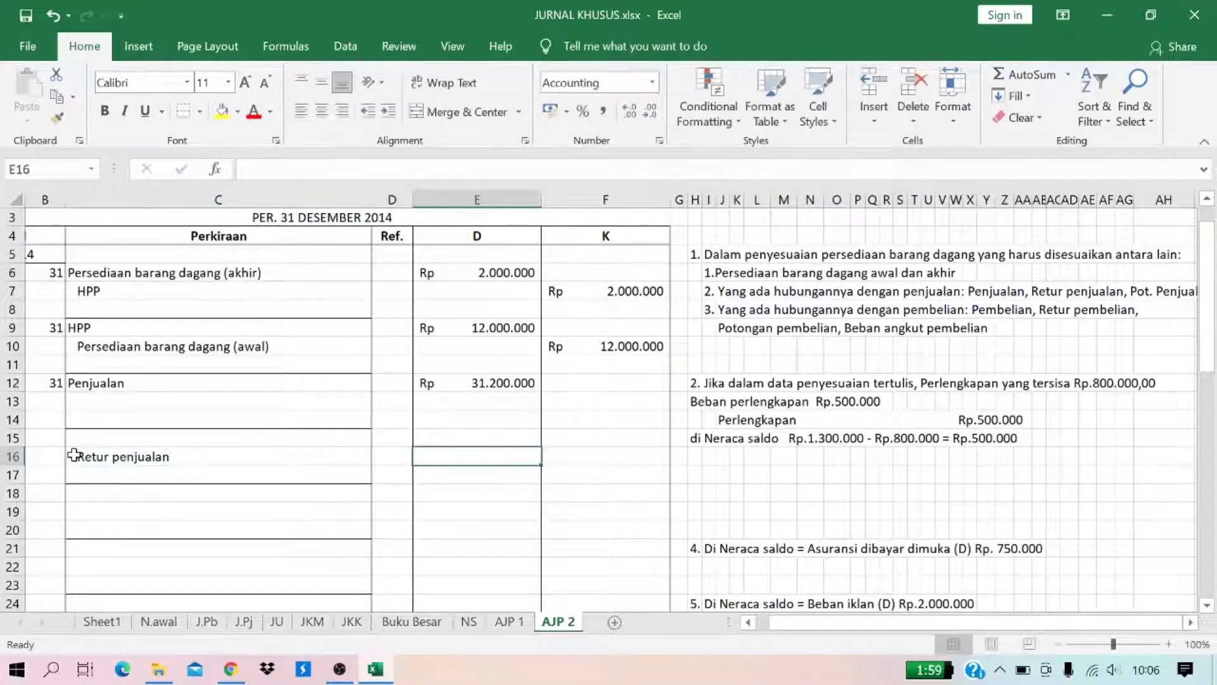
key(Tab)
text(6500)
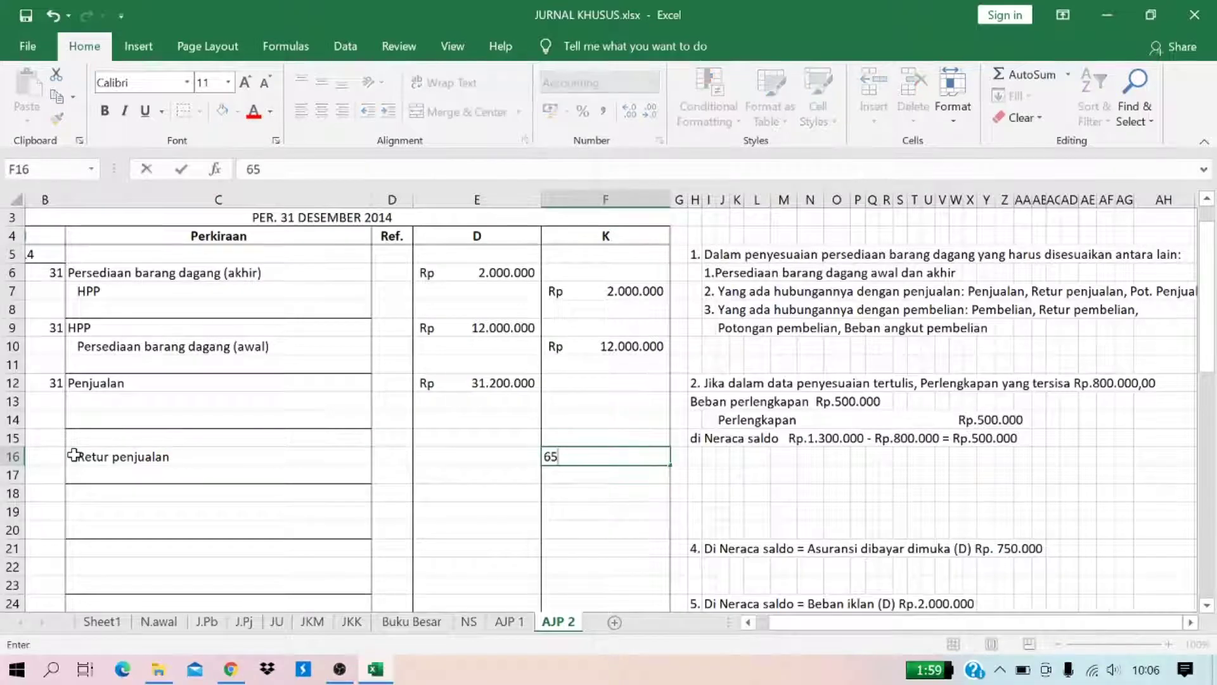
key(Return)
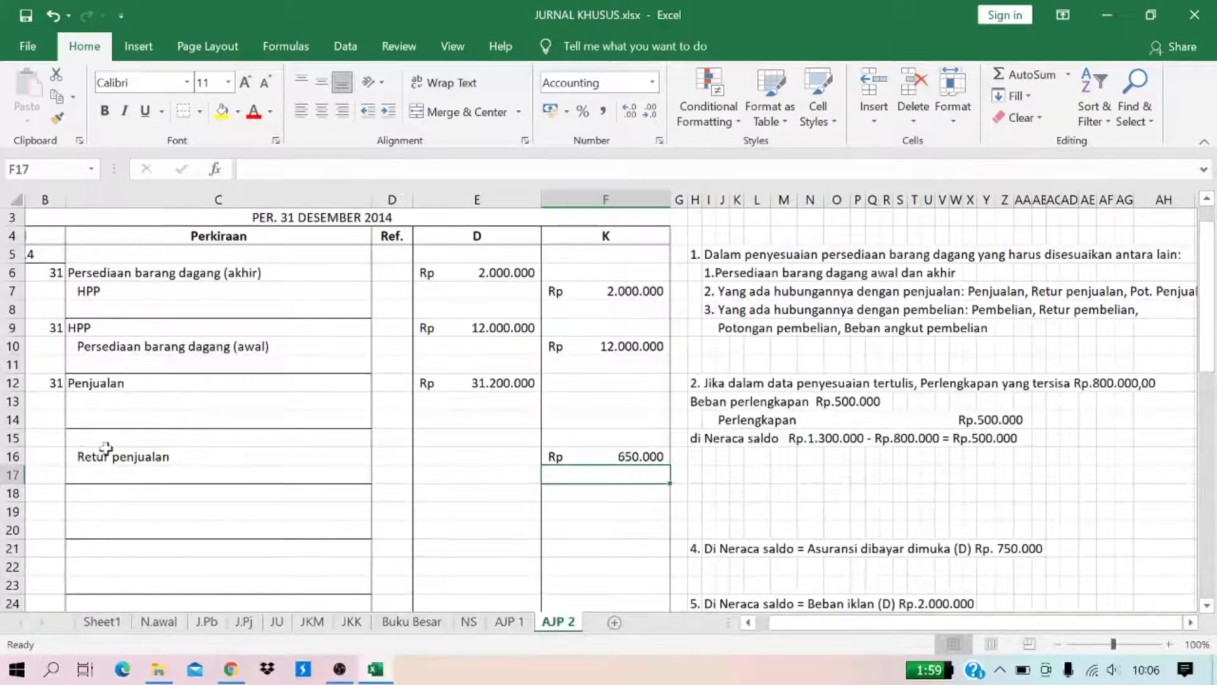
Step: Enter the date 31 in B16 for the Retur penjualan line
click(52, 462)
text(31)
key(Tab)
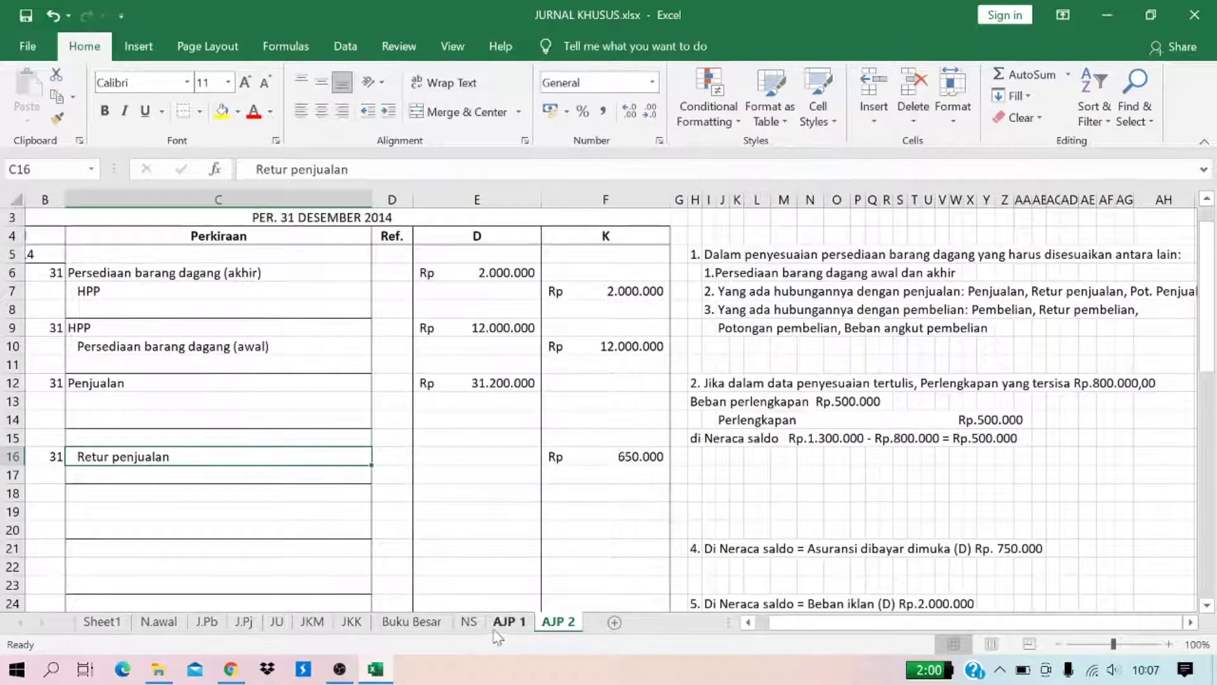
Step: Look up the sales discount account on sheet NS and enter Potongan penjualan in C17 of AJP 2, below Retur penjualan
click(469, 623)
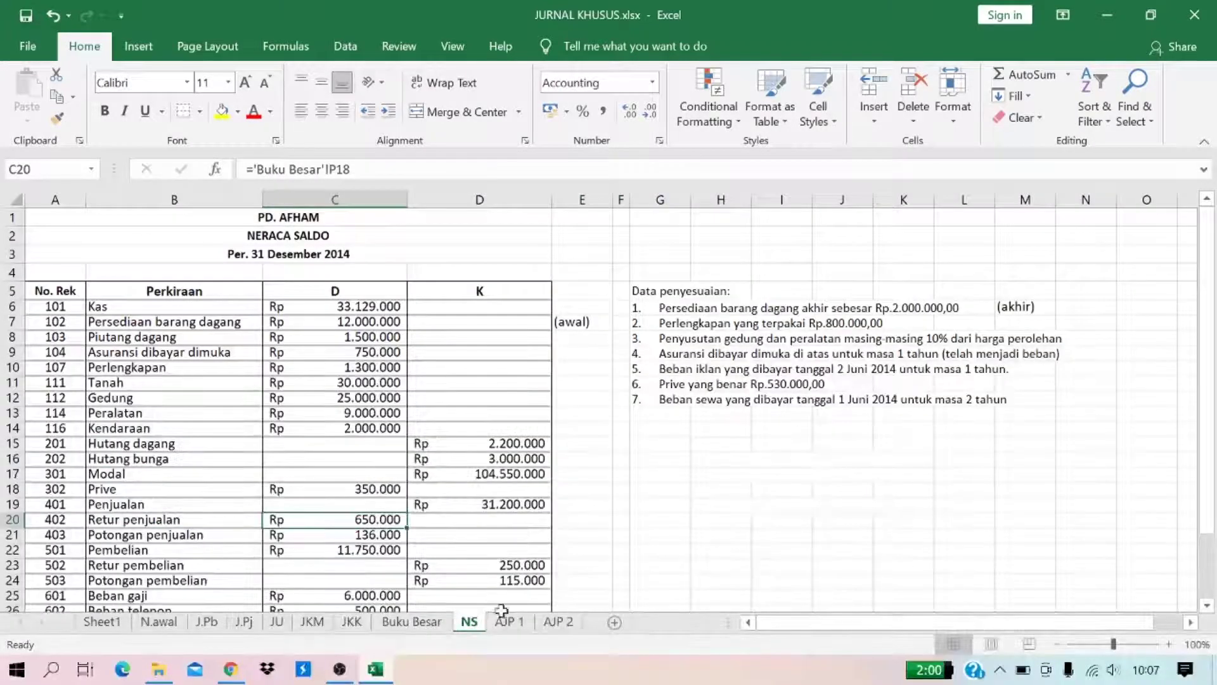
click(558, 623)
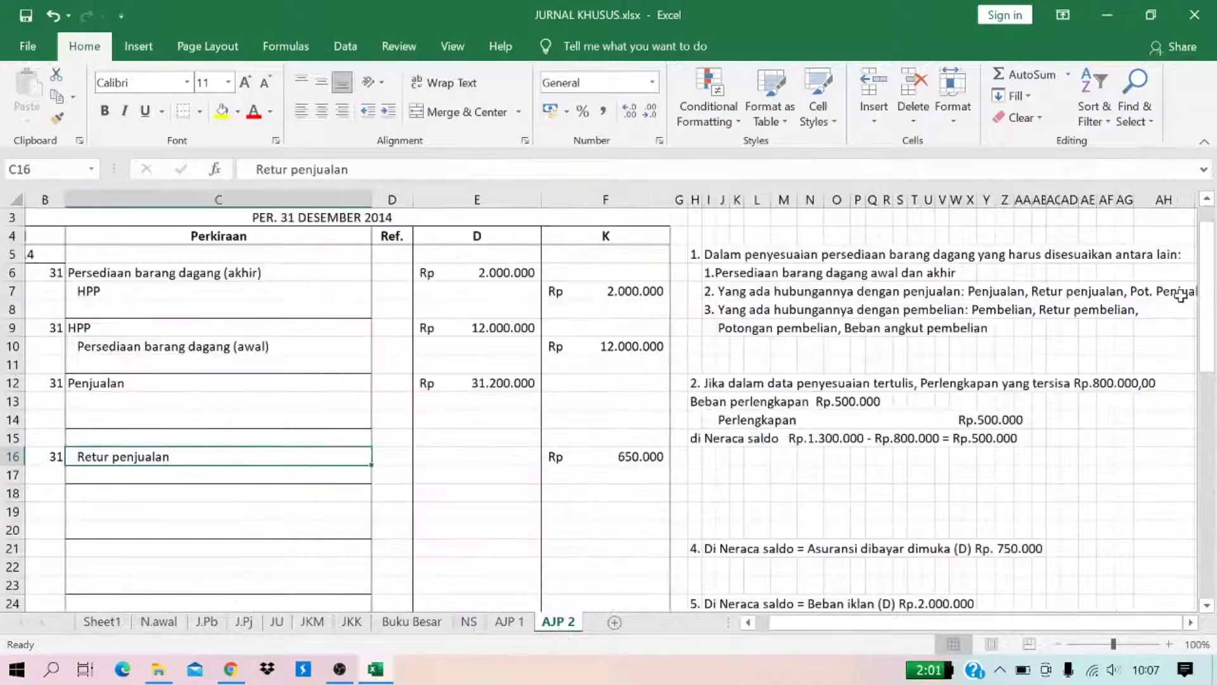
click(419, 623)
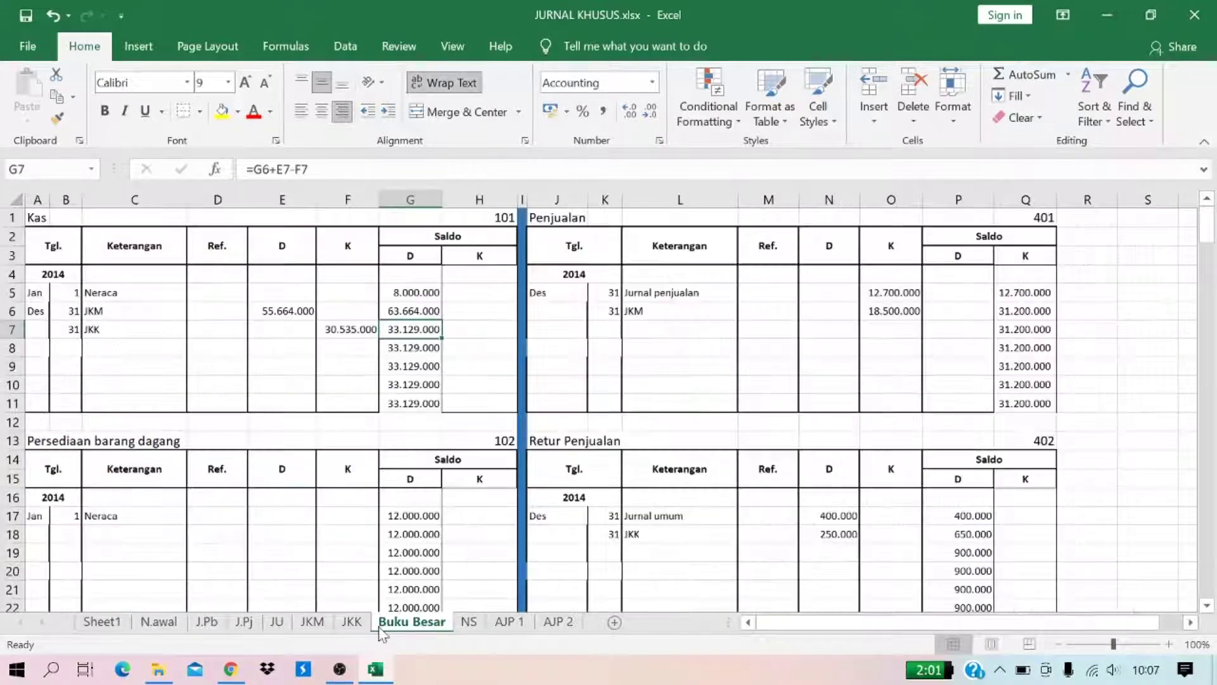
click(470, 623)
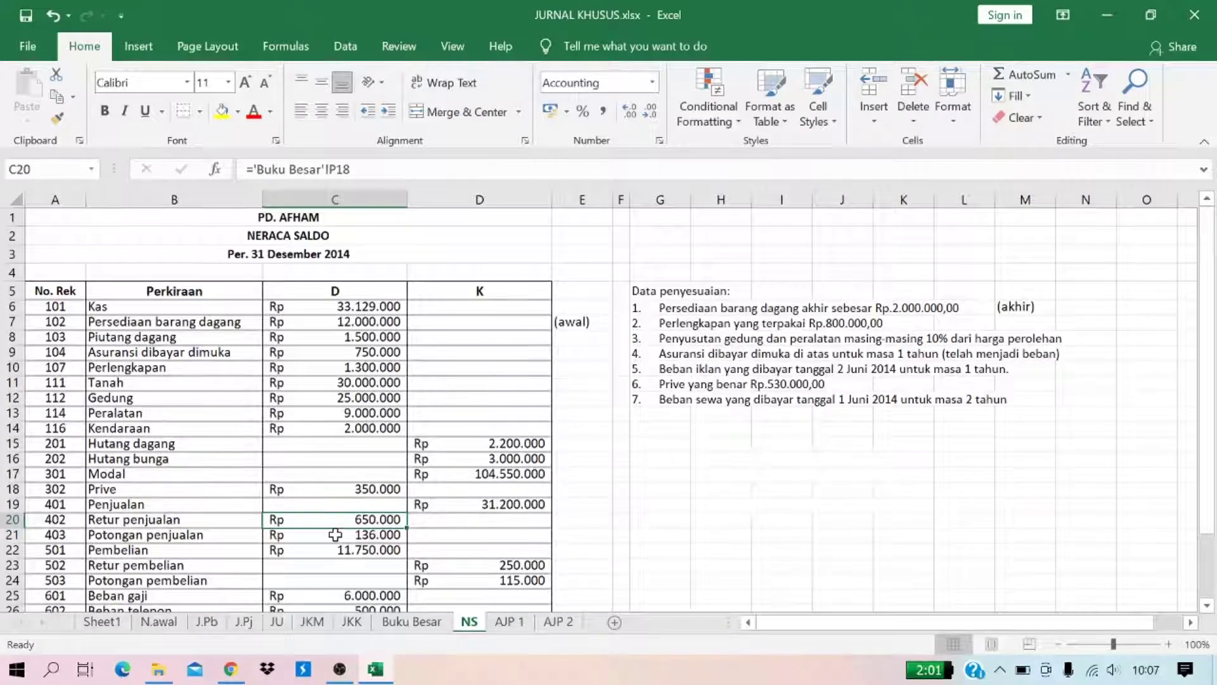
click(553, 623)
double_click(128, 474)
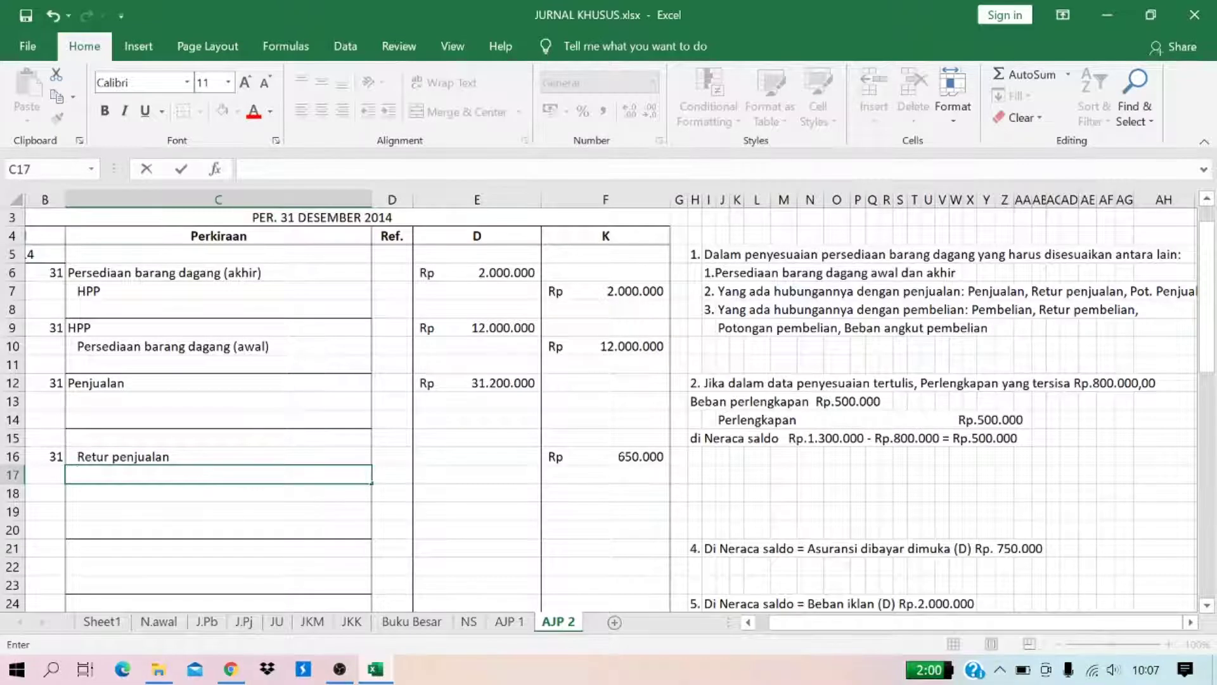
text(Retur p)
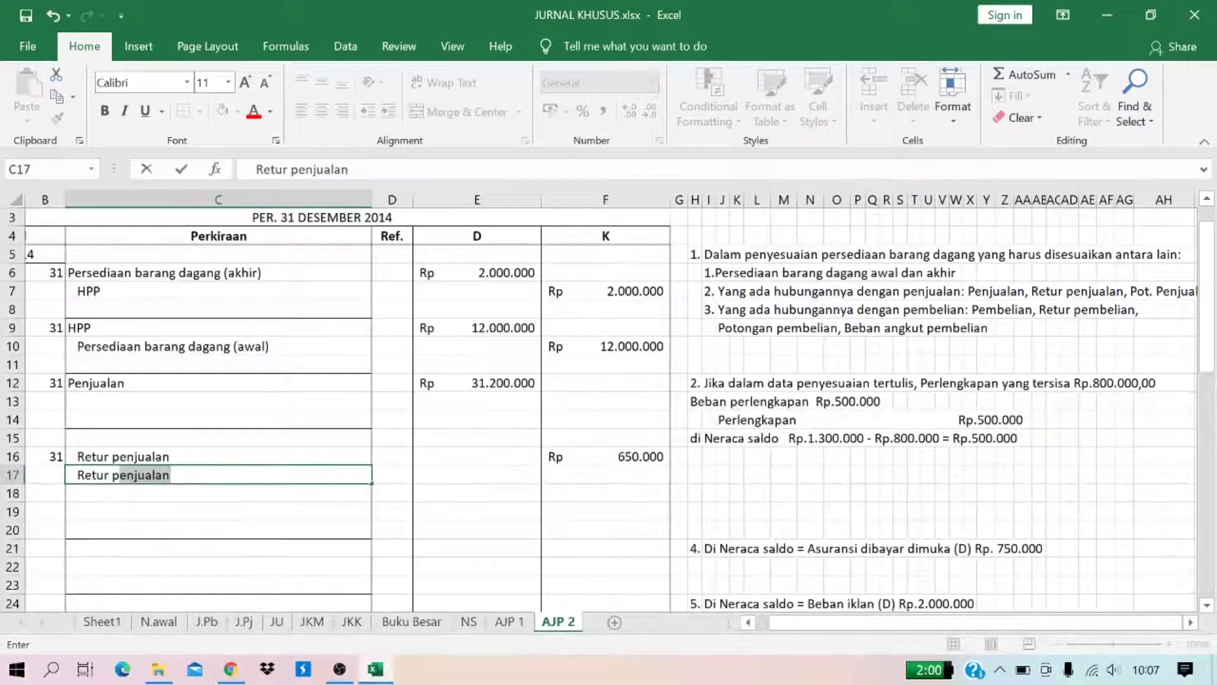
key(BackSpace)
key(BackSpace)
key(BackSpace)
key(BackSpace)
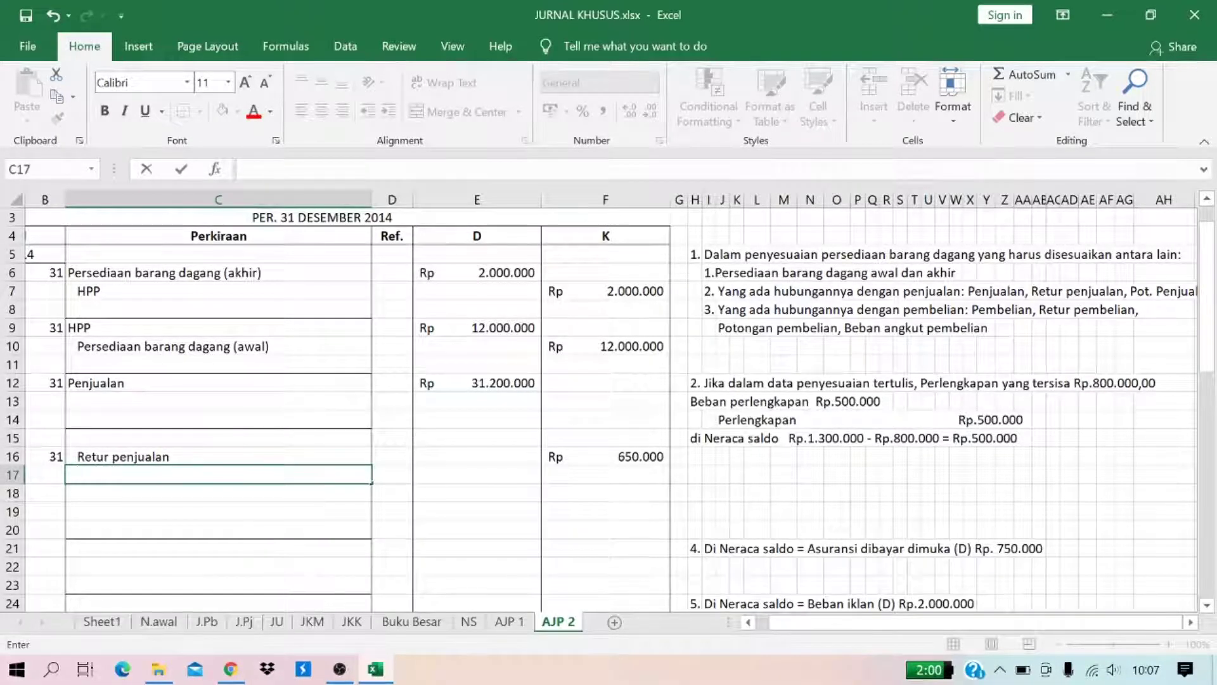
text(gan penjualan)
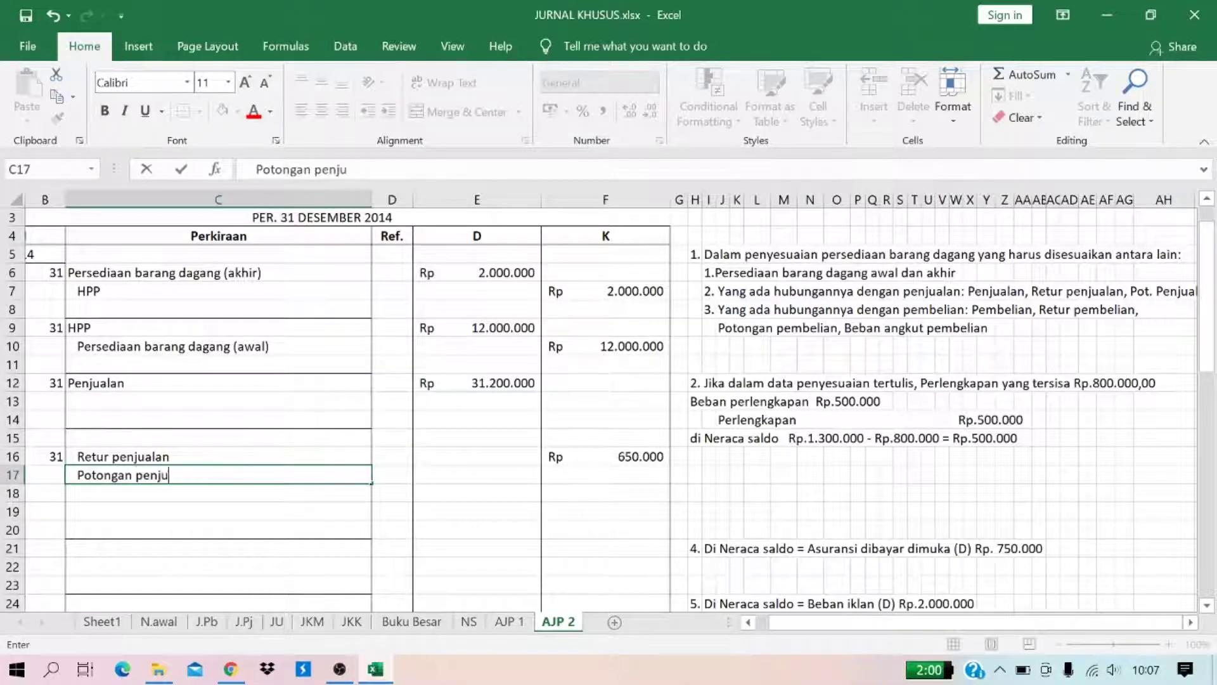
Step: Enter 136.000 as the credit amount for Potongan penjualan in F17
key(Tab)
key(Tab)
key(Tab)
text(1)
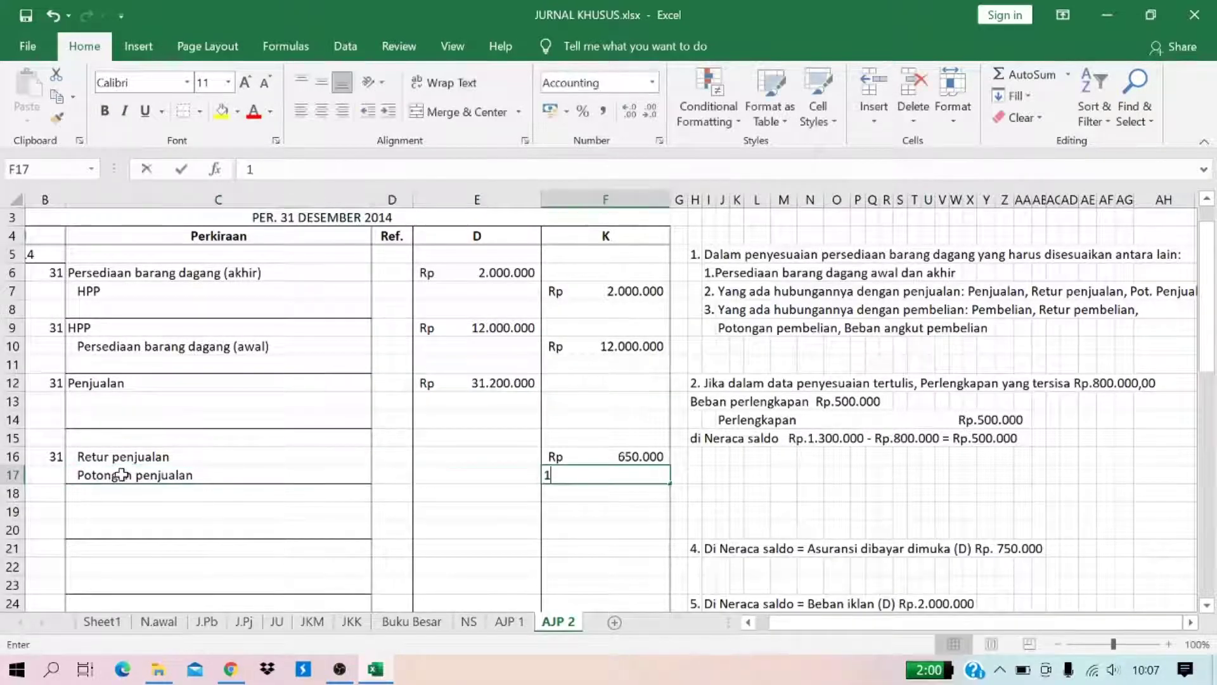
text(26000)
key(BackSpace)
key(BackSpace)
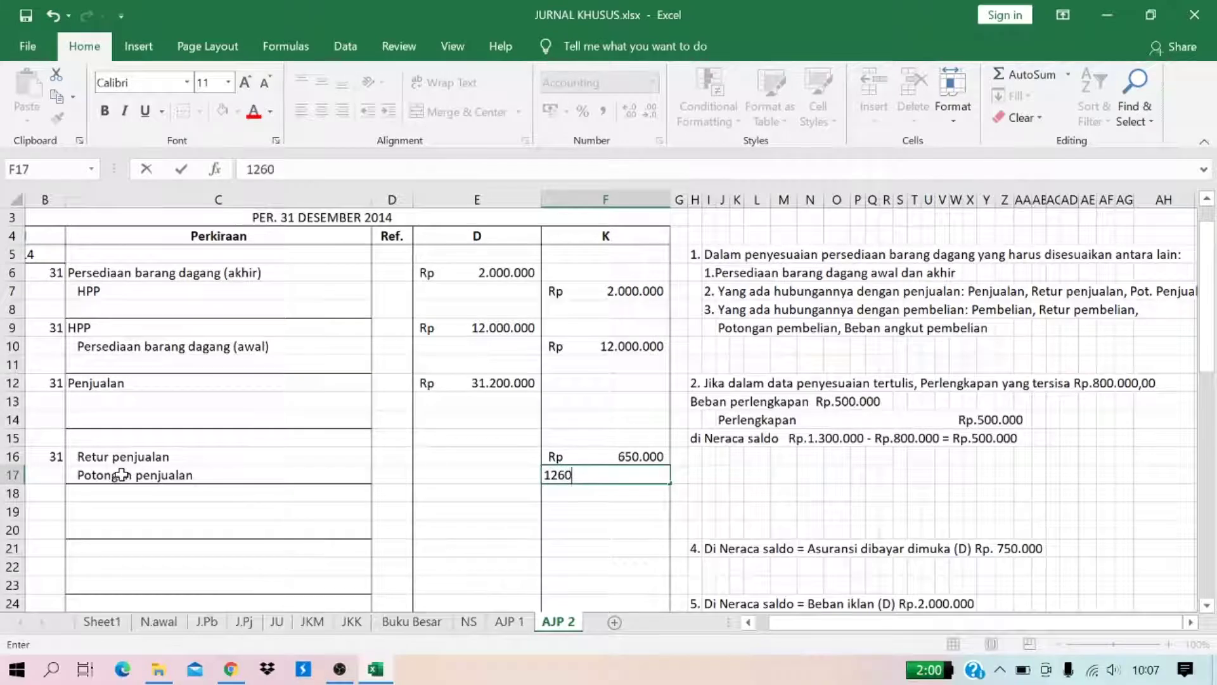
text(000)
key(Return)
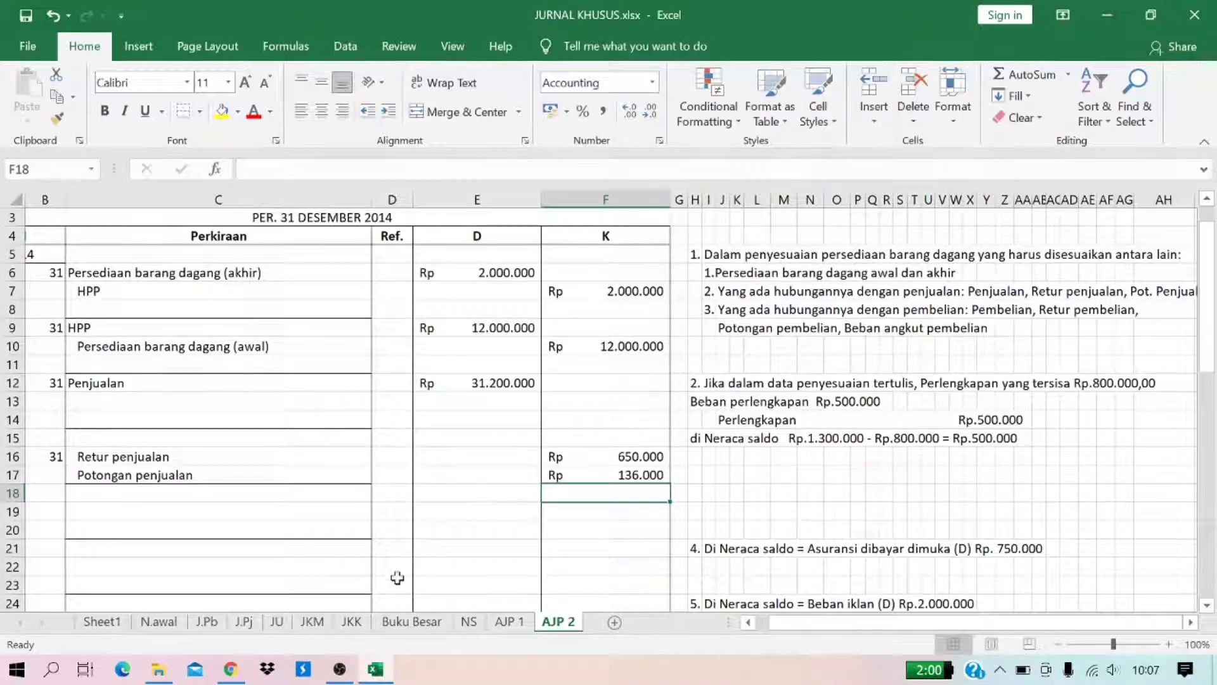
Step: Check the purchases account on sheet NS, and replace the borders of C17 on AJP 2 with only left and right borders
click(467, 622)
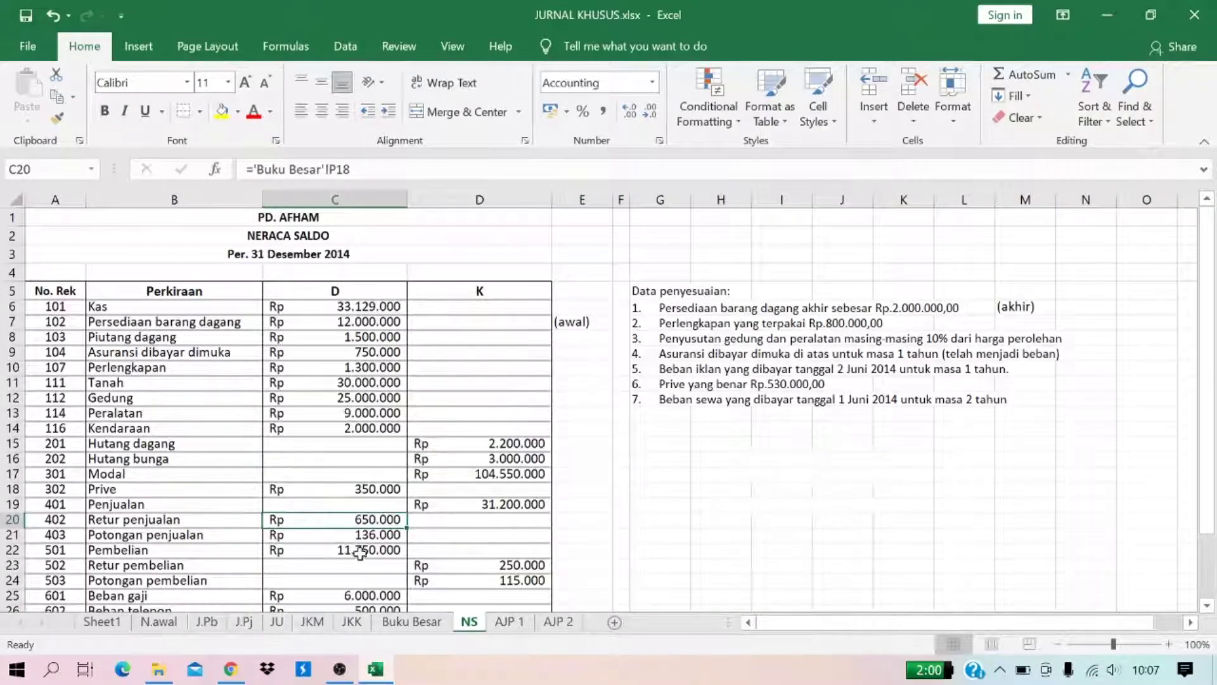
click(551, 623)
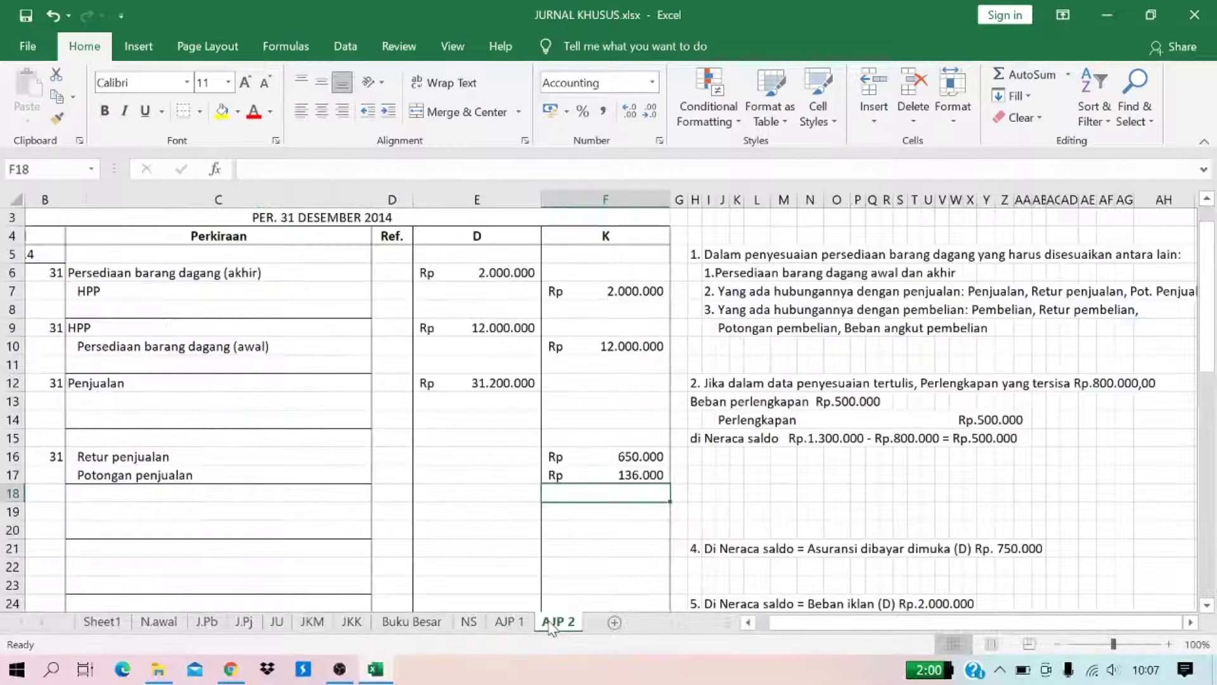
click(121, 475)
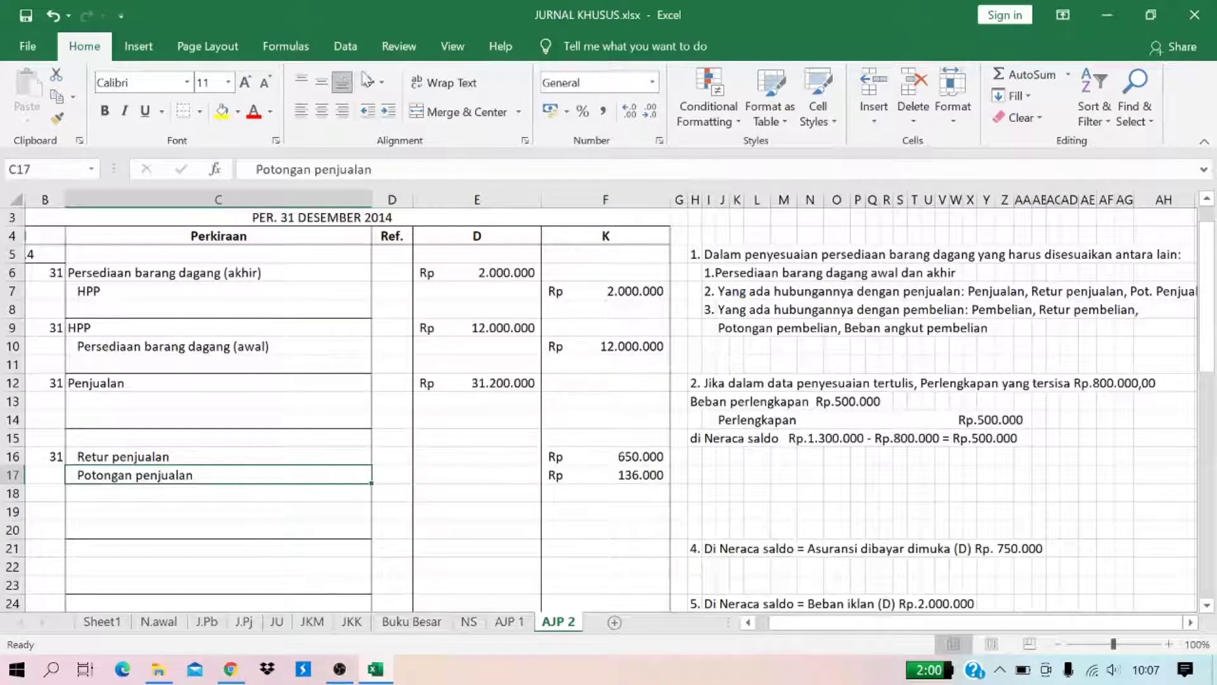
click(204, 114)
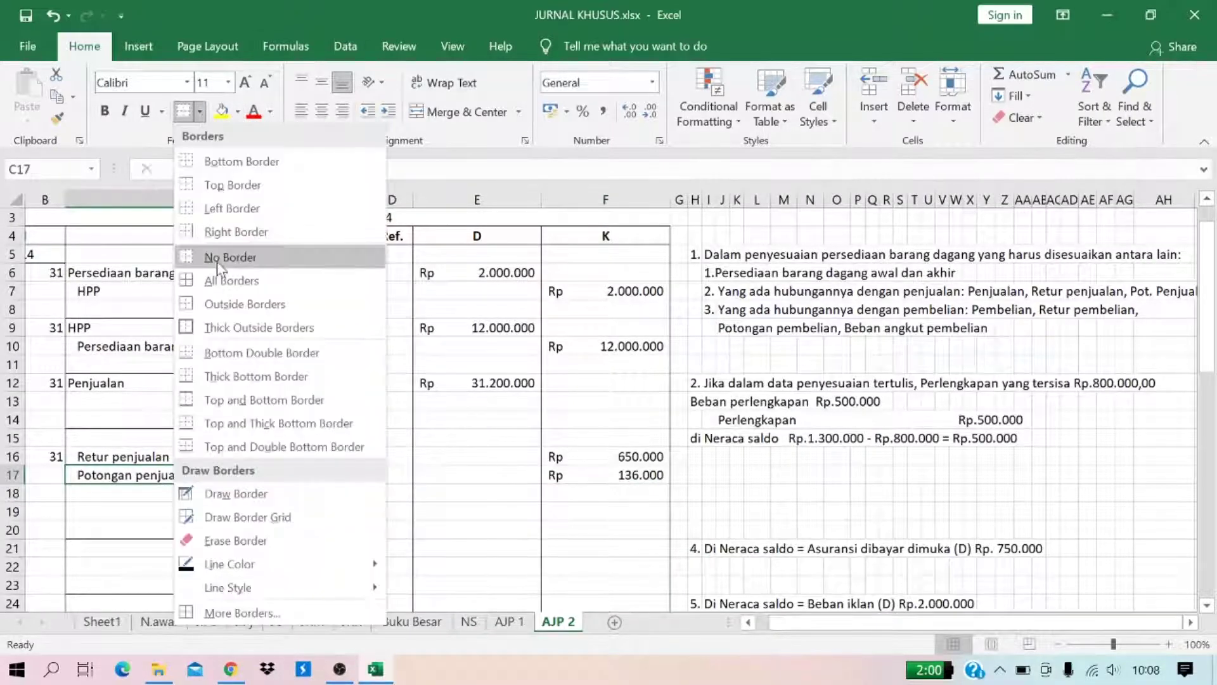
click(217, 256)
click(200, 111)
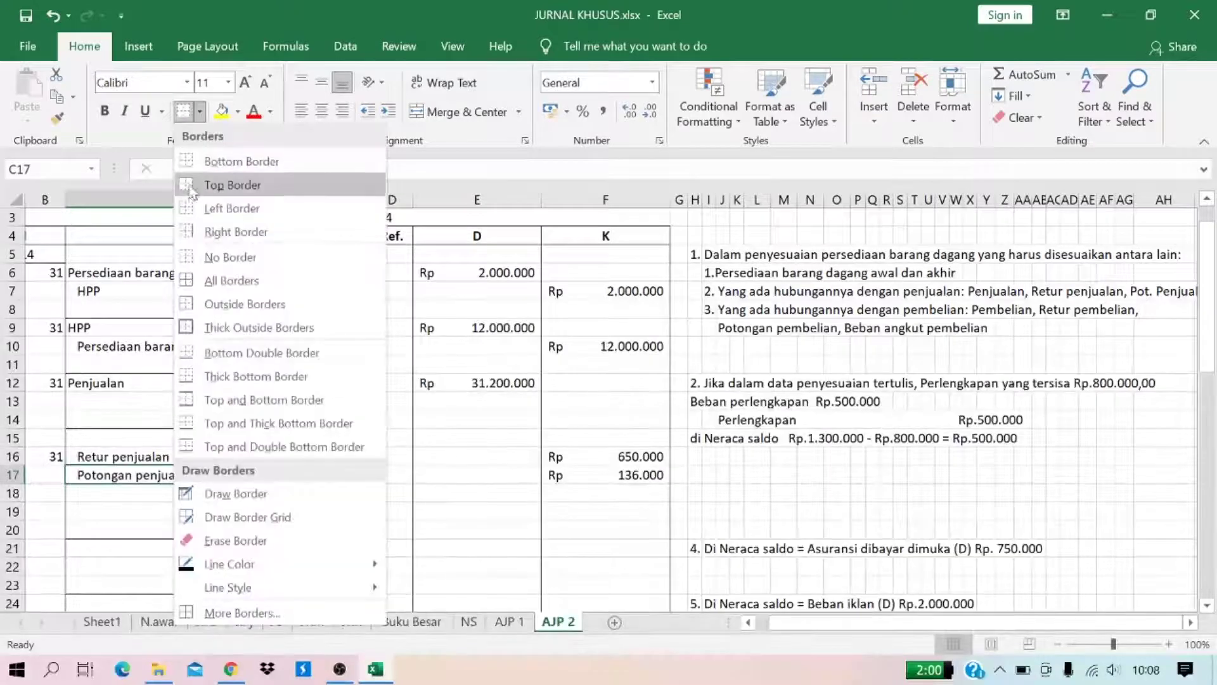
click(234, 204)
click(200, 112)
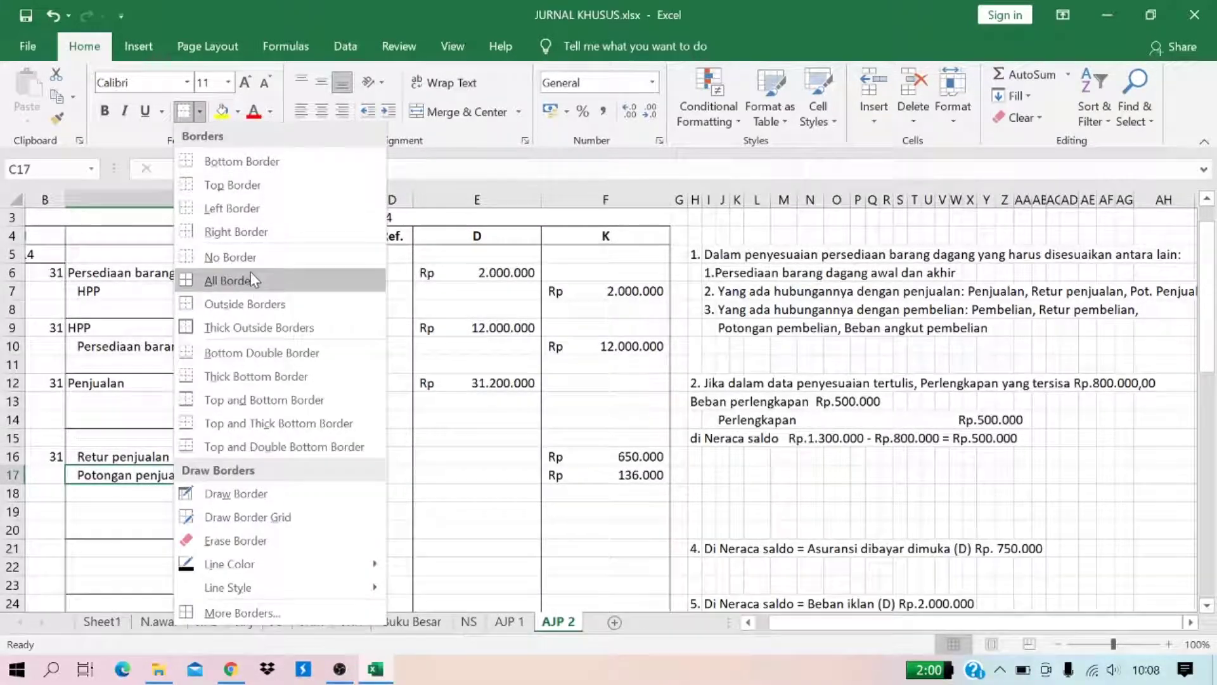
click(235, 232)
Step: Enter Pembelian in C18 of AJP 2 and its balance from sheet NS, 11.750.000, as the credit amount in F18
click(164, 490)
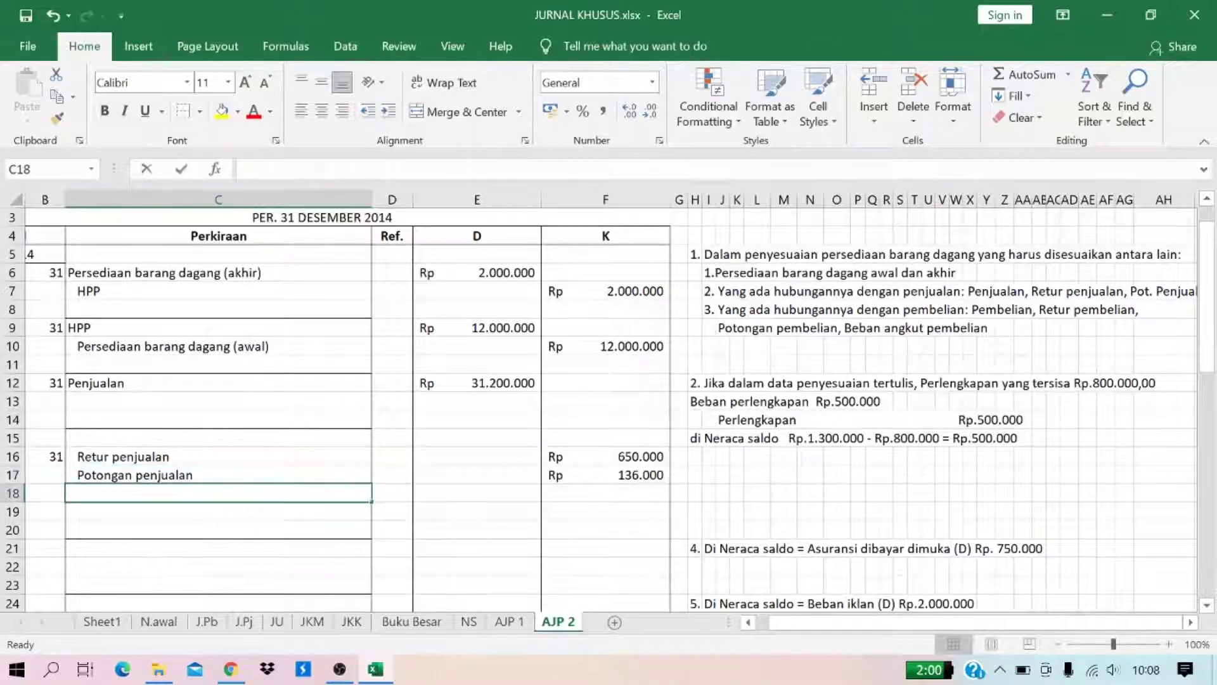
text(Pembelian)
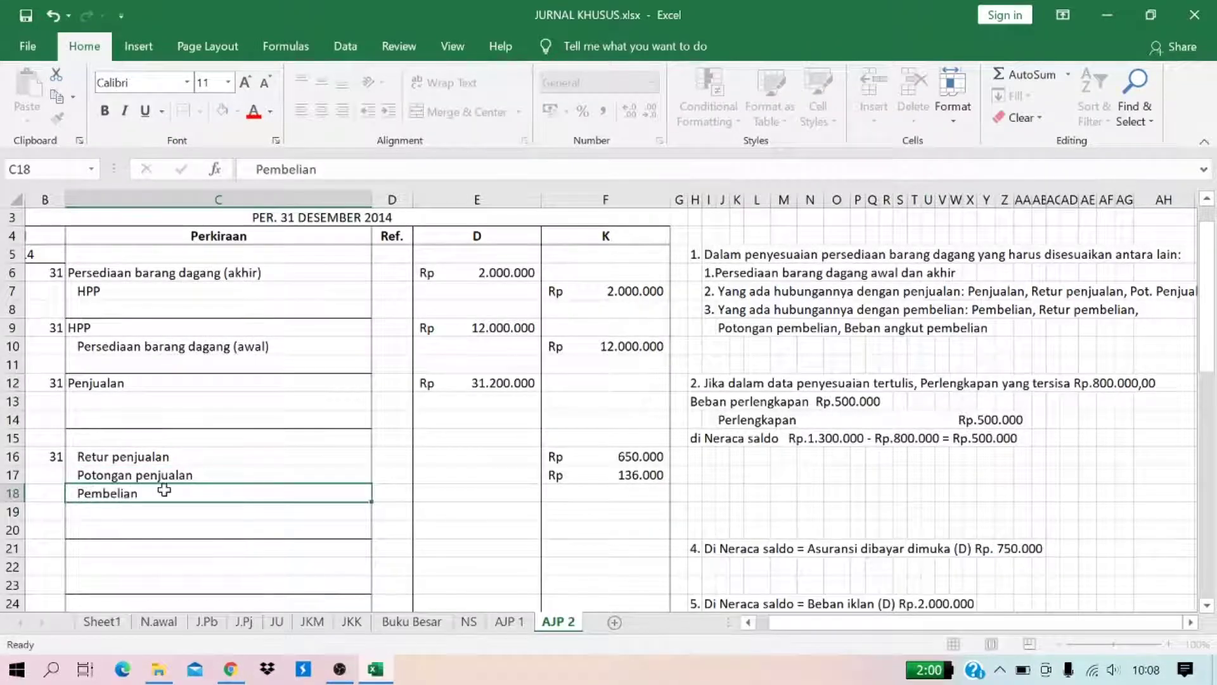
key(Return)
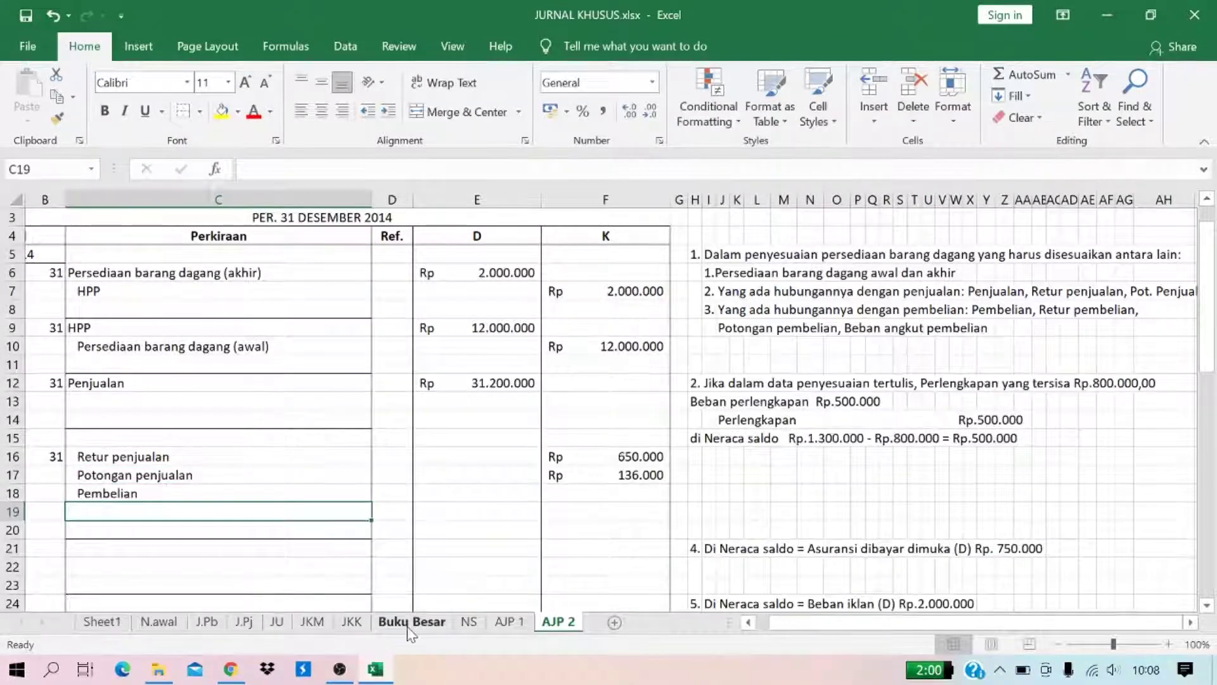
click(468, 621)
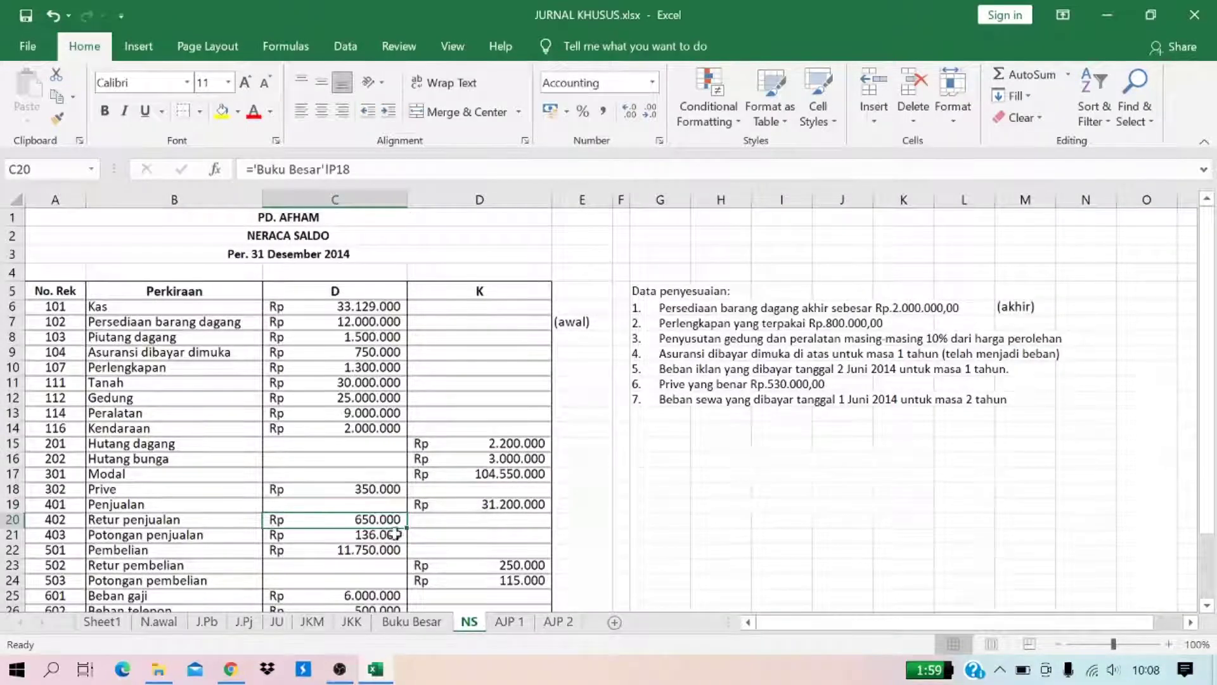
click(336, 553)
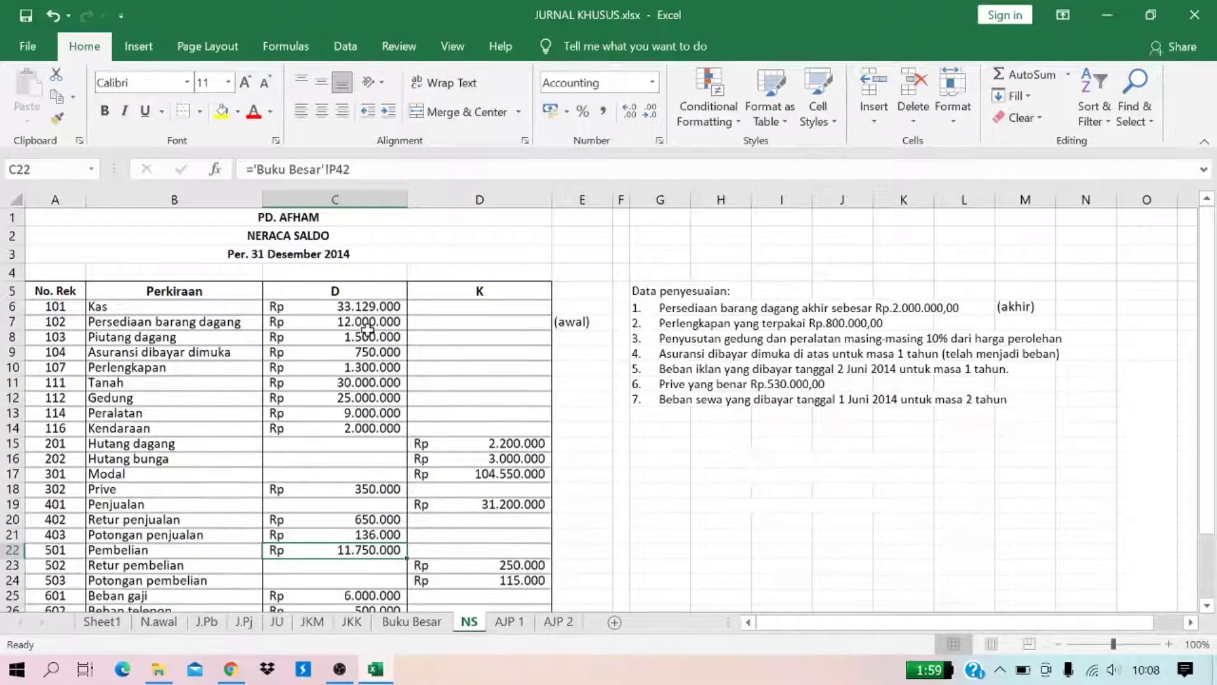
click(558, 621)
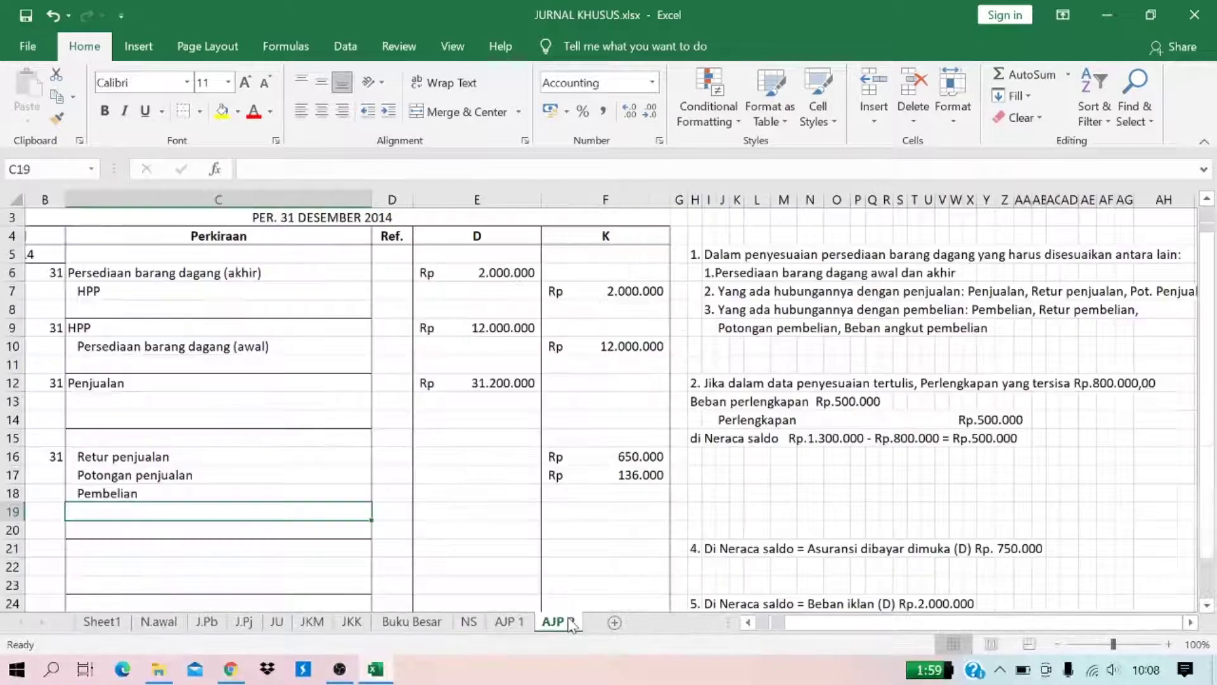
click(592, 488)
text(11)
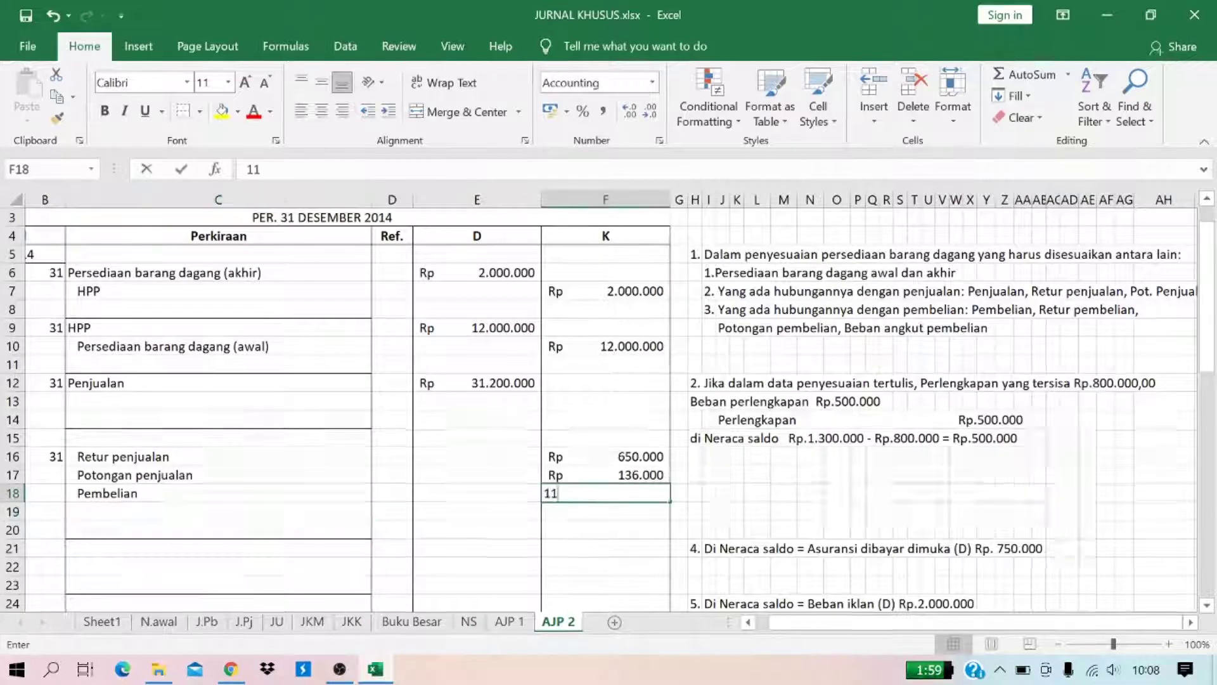
text(.750.000)
key(Return)
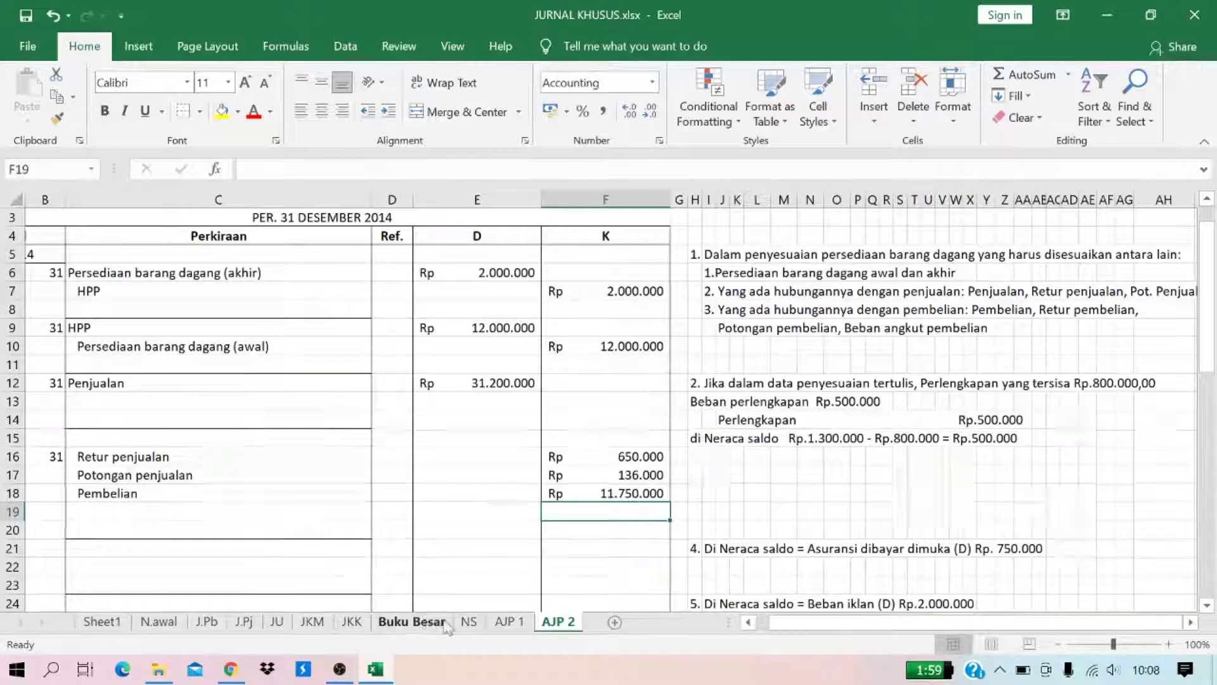
Step: Look up the purchase returns account on sheet NS and enter Retur pembelian in C13 of AJP 2, below Penjualan
click(418, 624)
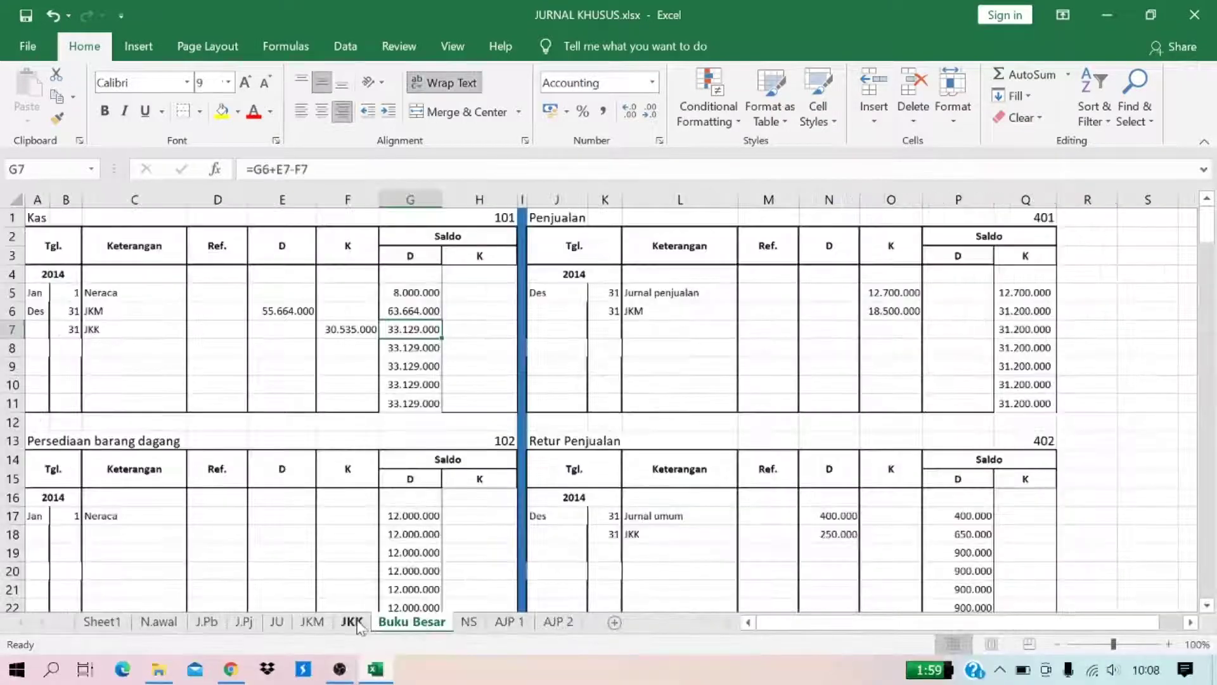
click(468, 622)
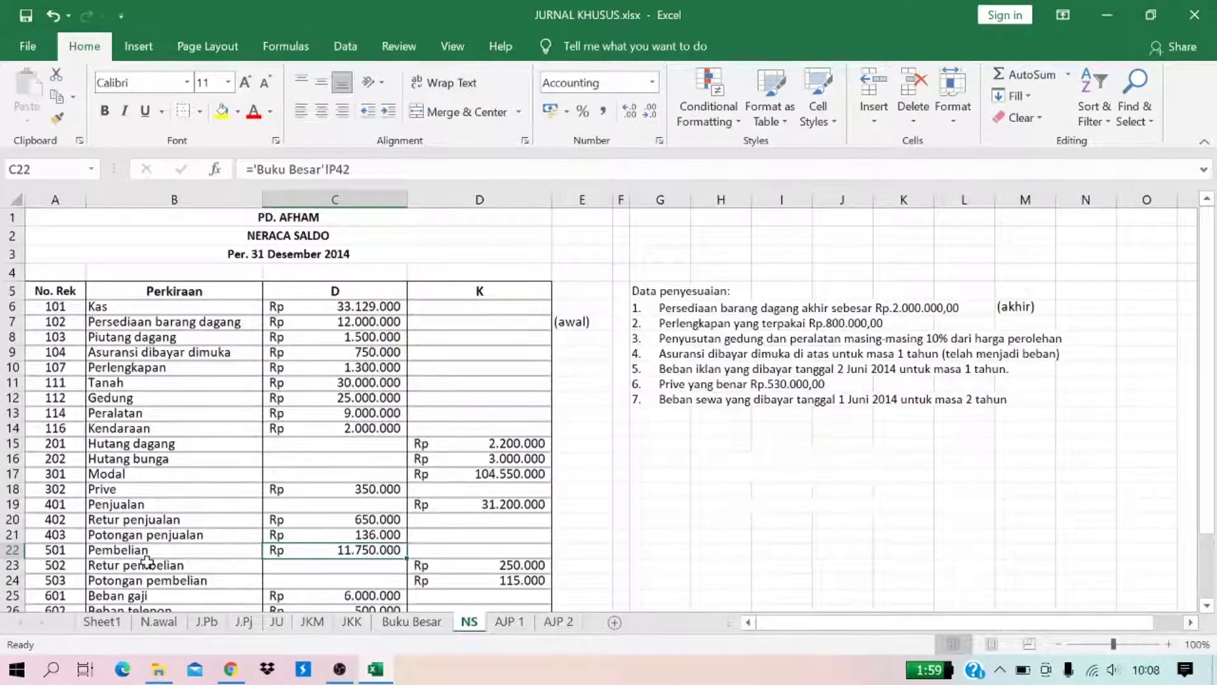
click(163, 571)
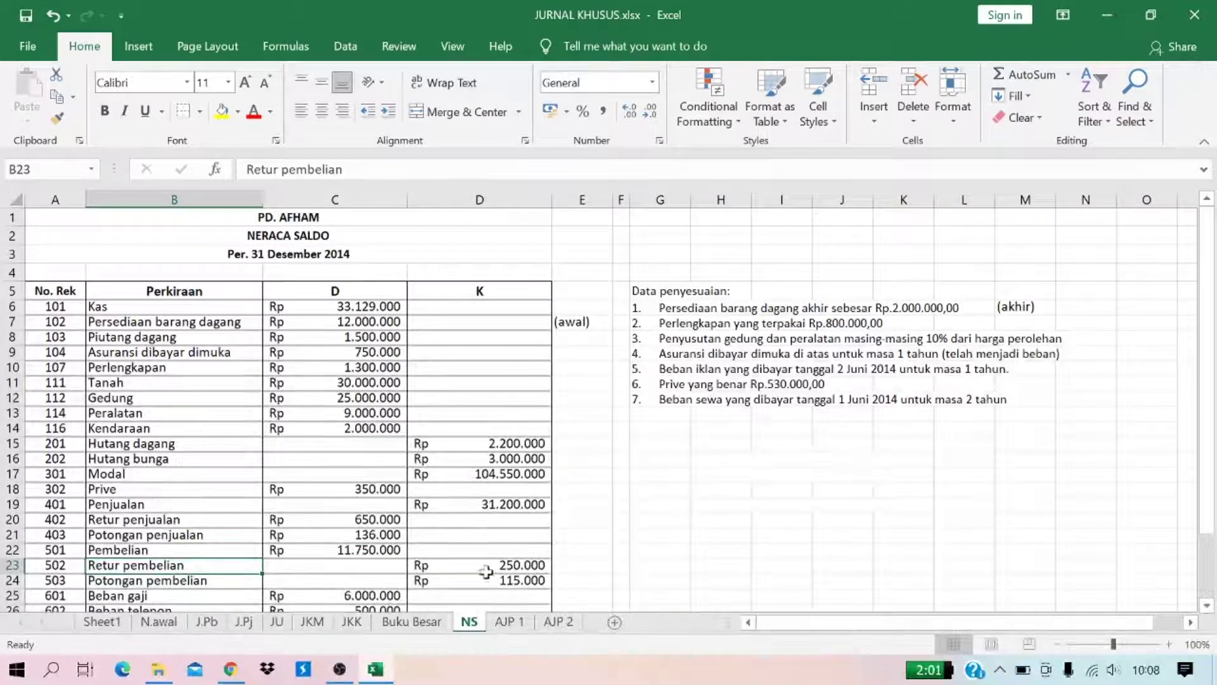
click(556, 624)
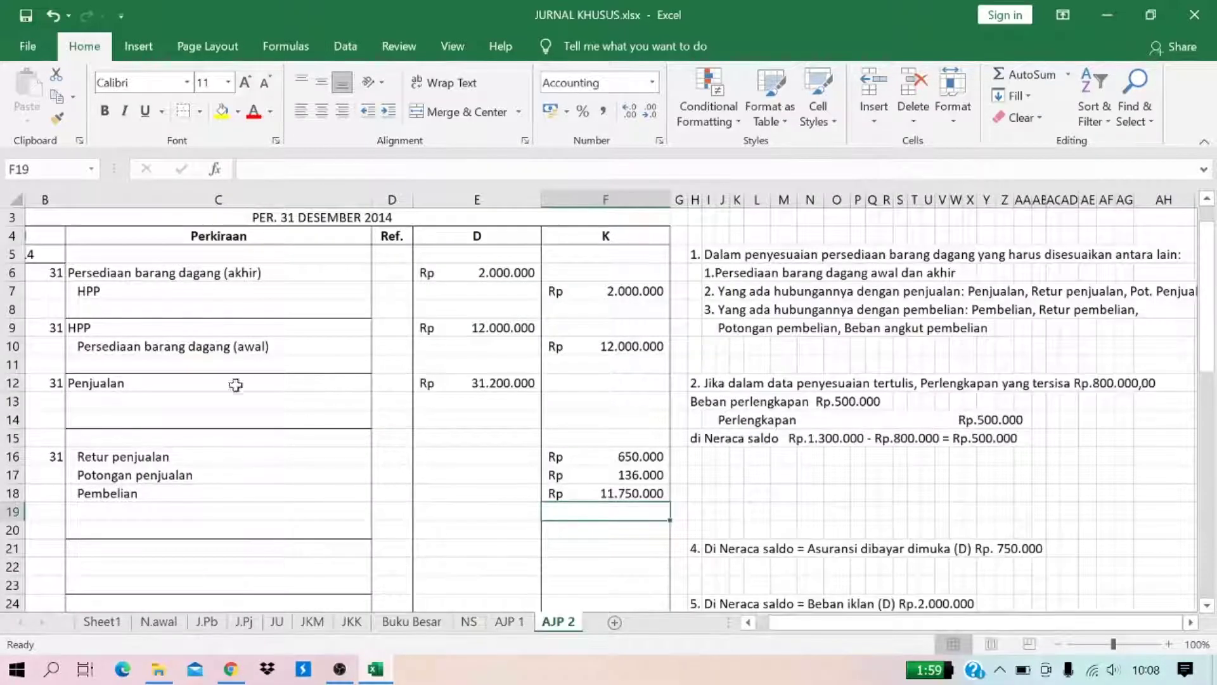
click(137, 396)
text(Re)
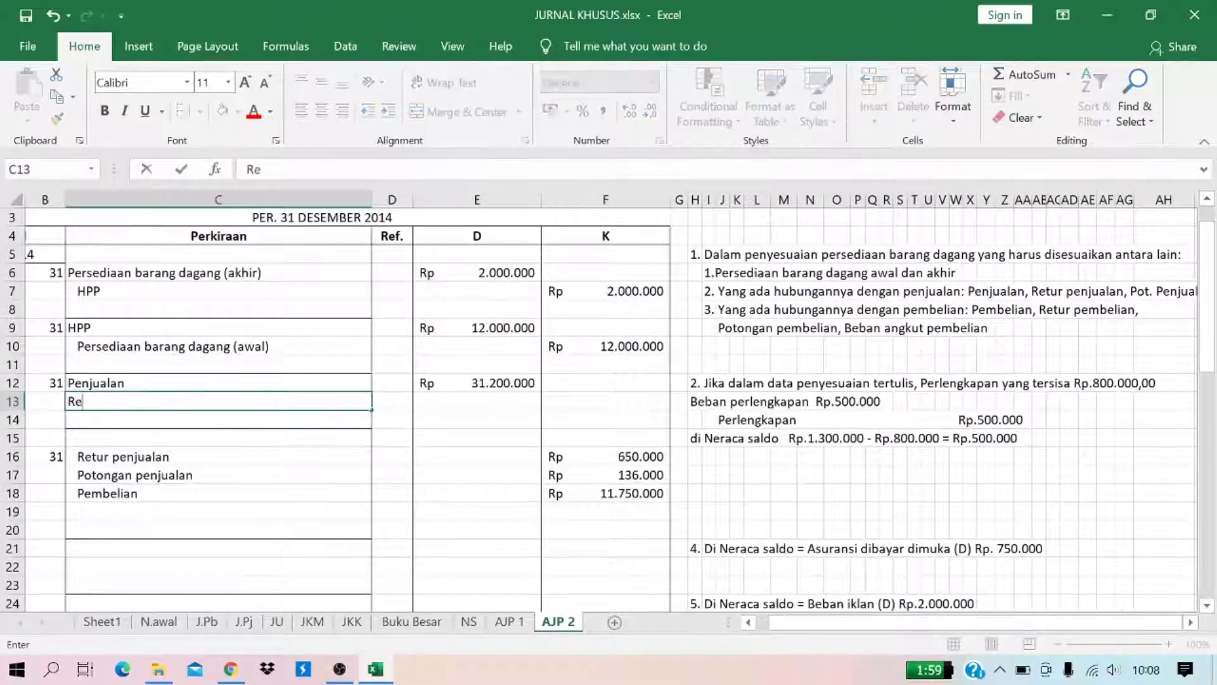
text(tur pembelian)
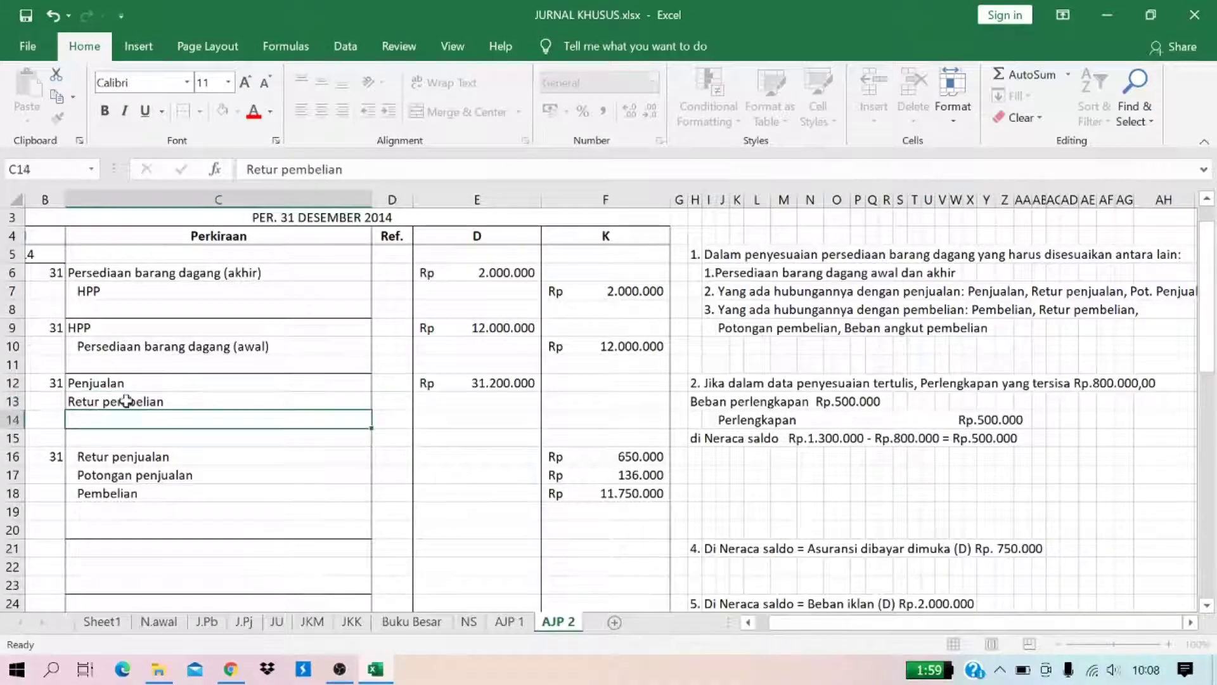
key(Return)
Step: Enter the Retur pembelian balance from sheet NS, 250.000, as the debit amount in E13 of AJP 2
click(468, 621)
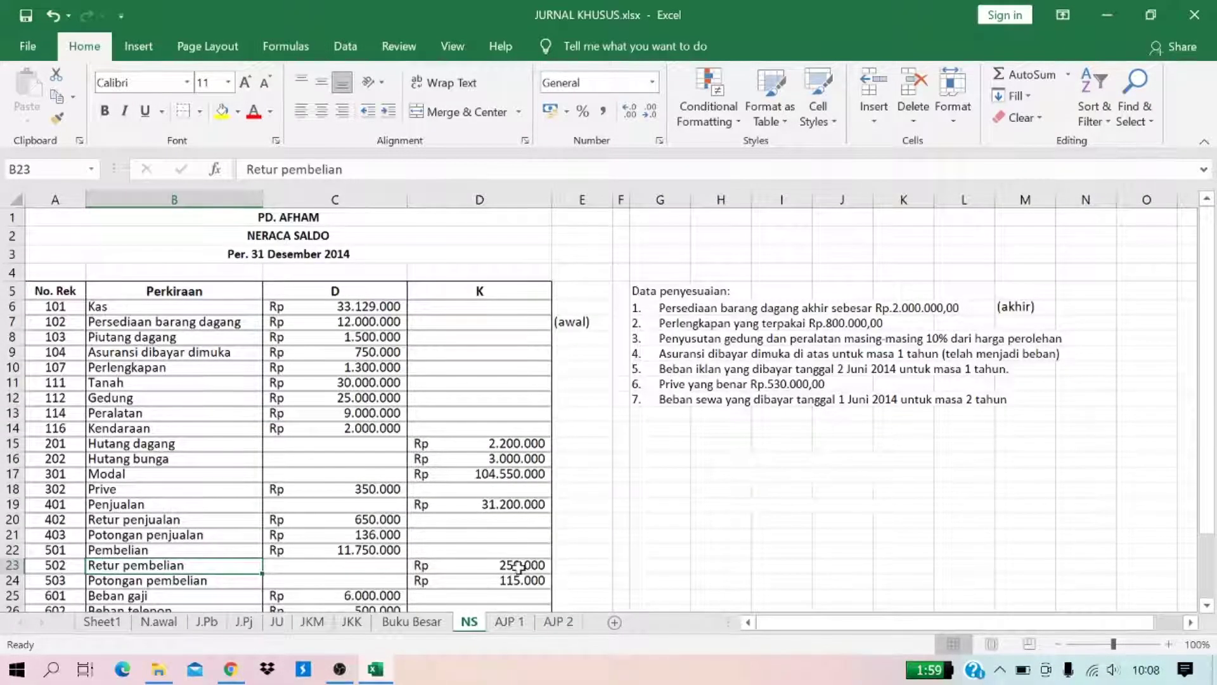
click(559, 623)
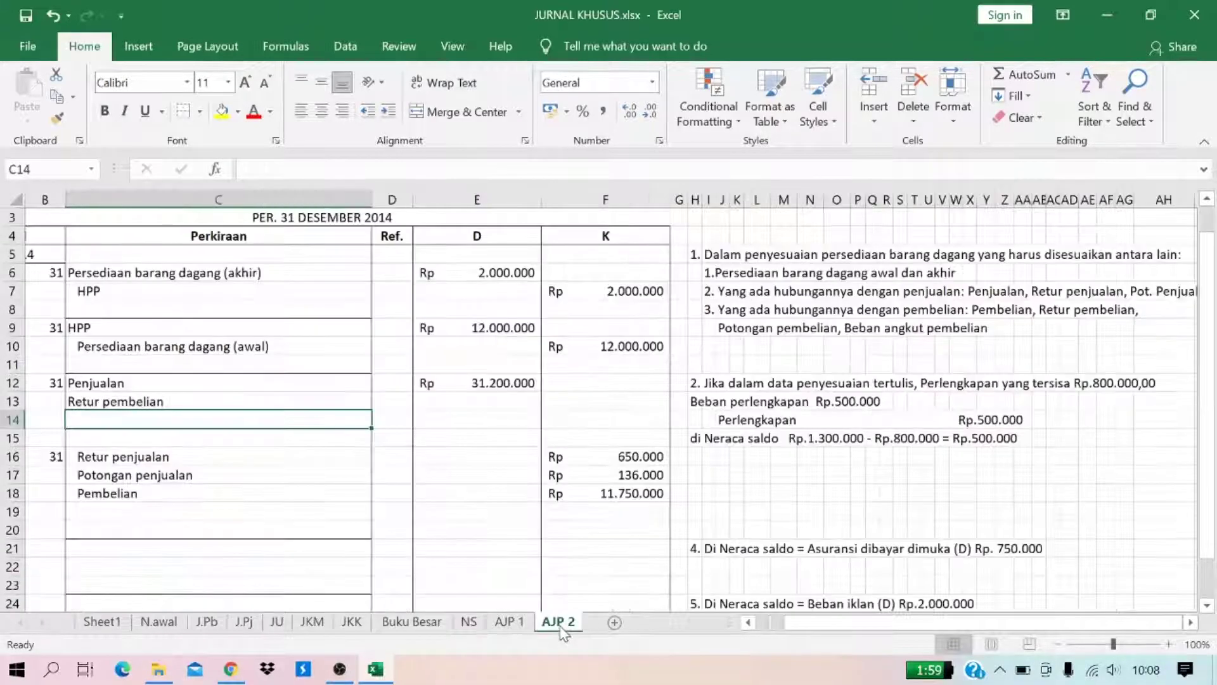
click(452, 396)
text(26)
text(50000)
key(Return)
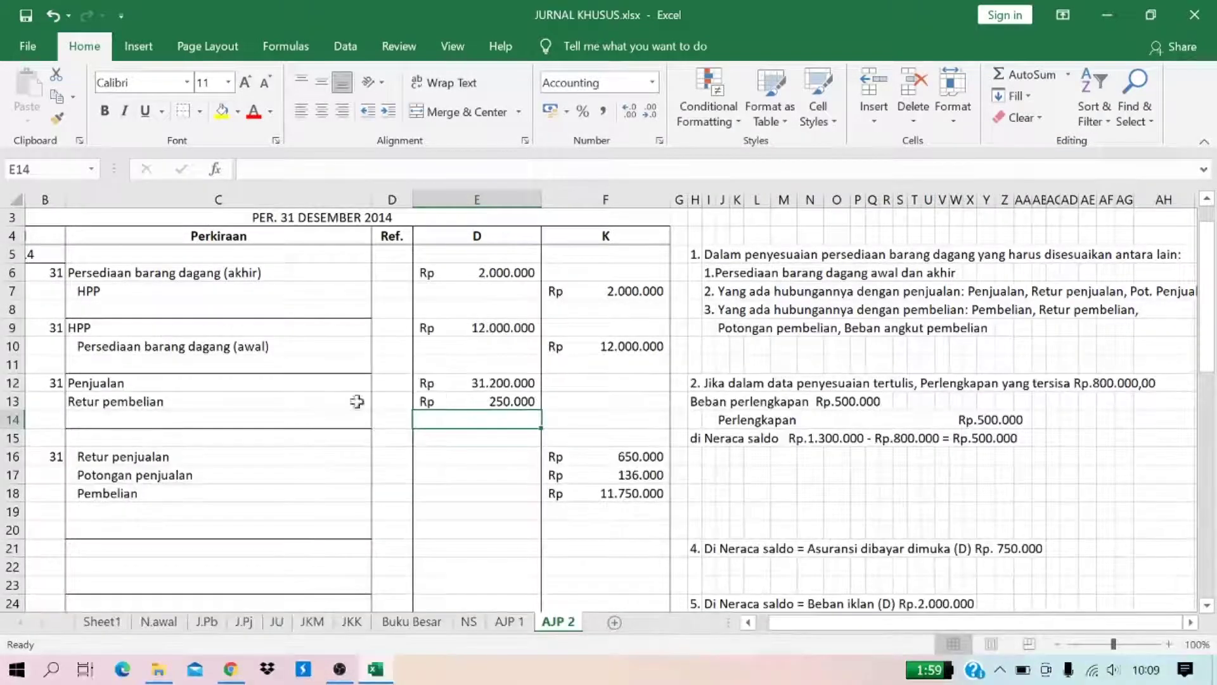
click(298, 421)
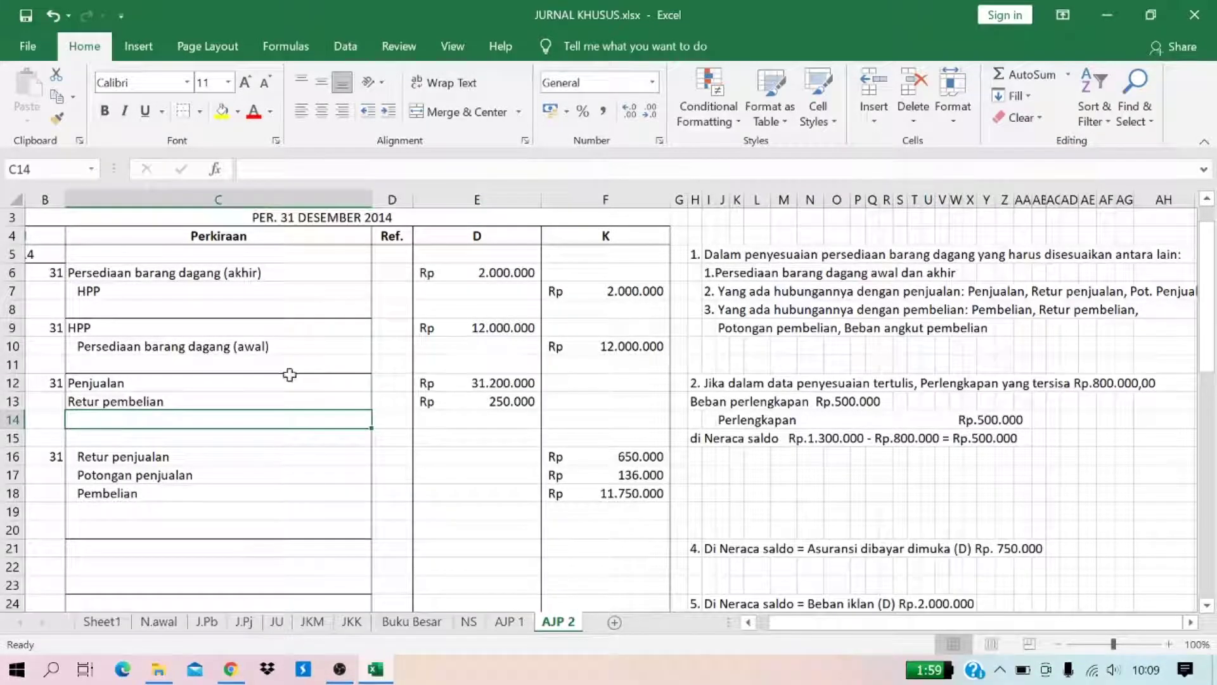
Step: Replace the borders of C14 on AJP 2 with only left and right borders
click(200, 111)
click(230, 257)
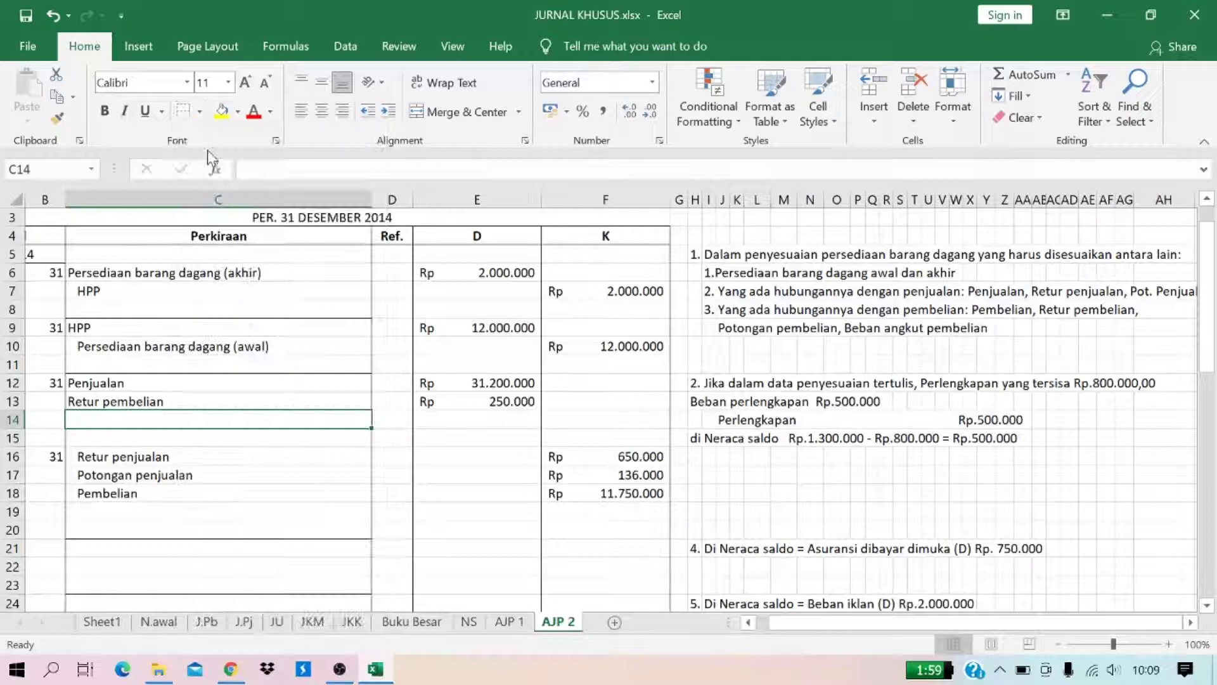
click(200, 112)
click(209, 210)
click(200, 112)
click(259, 236)
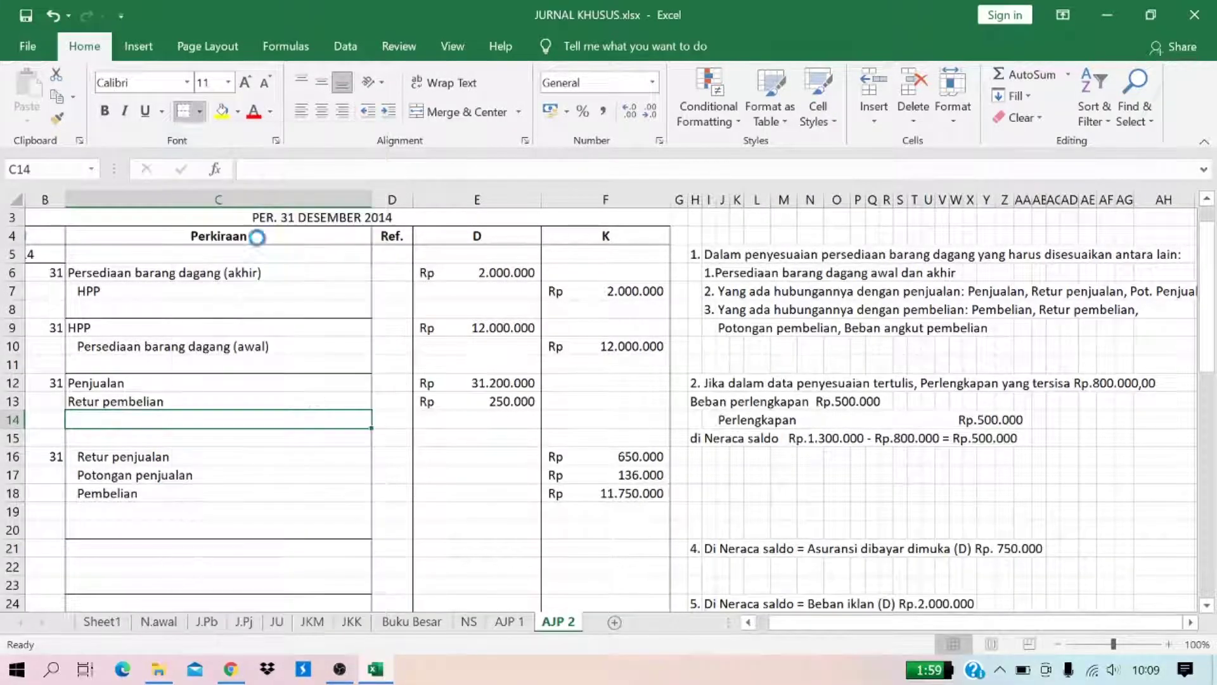
Step: Look up the purchase discounts account on sheet NS and enter Potongan pembelian in C14 of AJP 2, below Retur pembelian
click(449, 438)
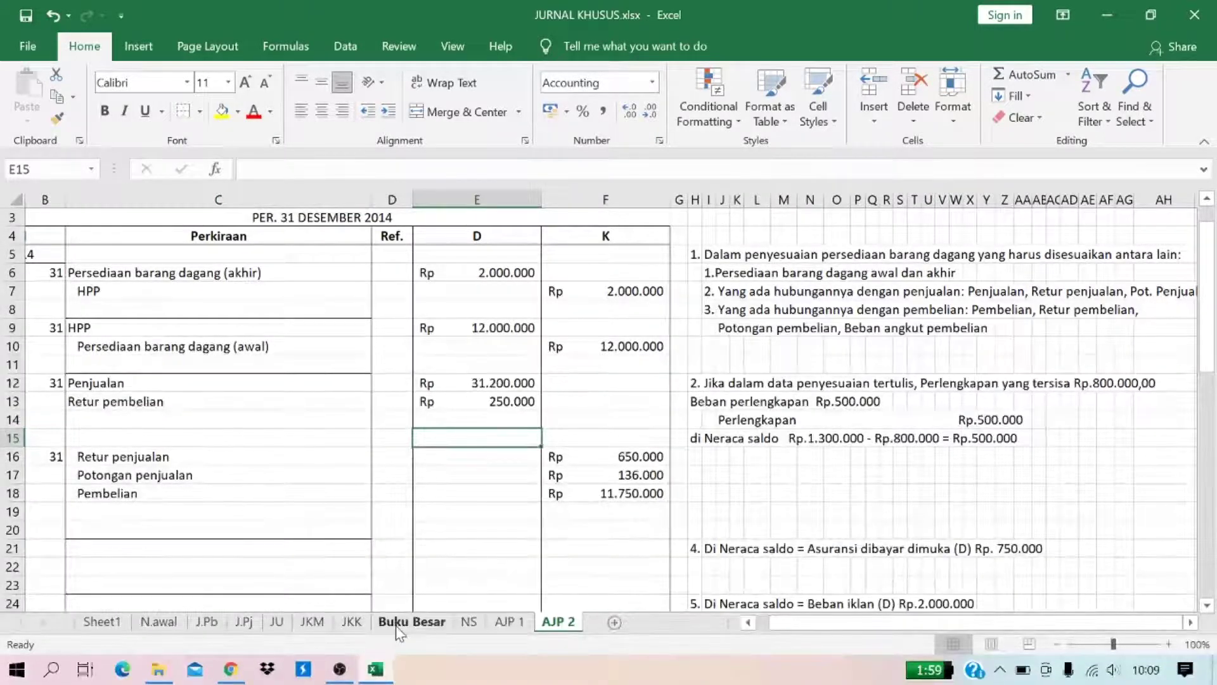
click(469, 622)
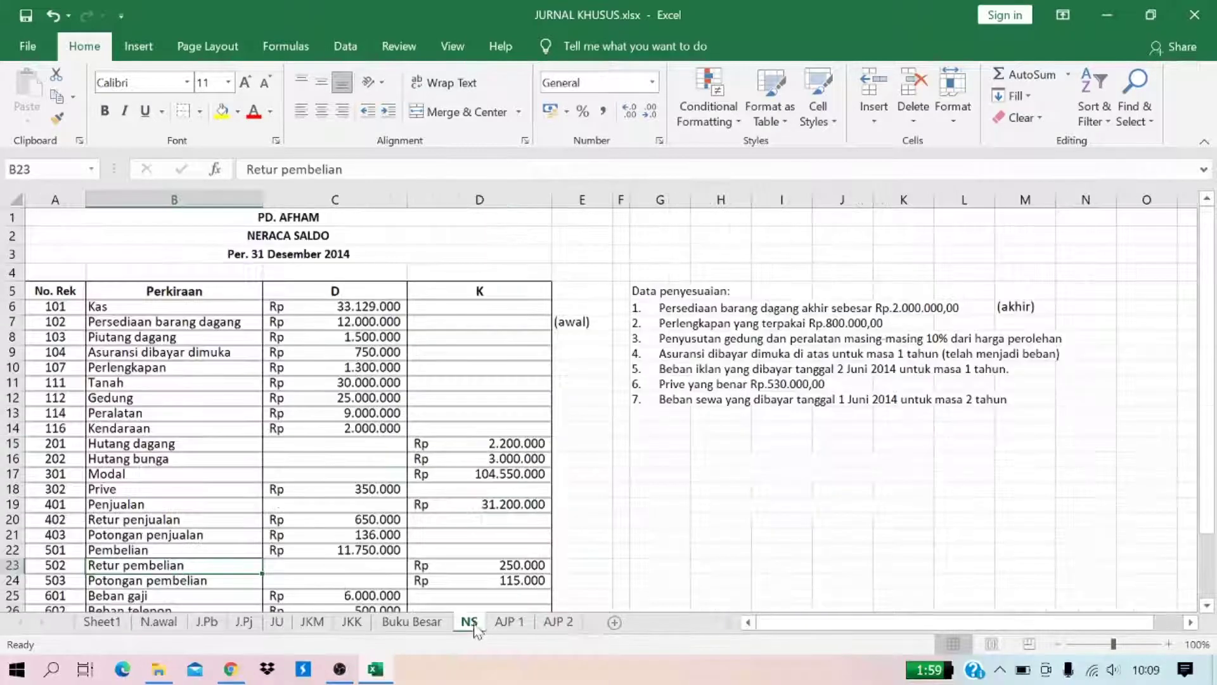
click(212, 580)
key(Right)
key(Right)
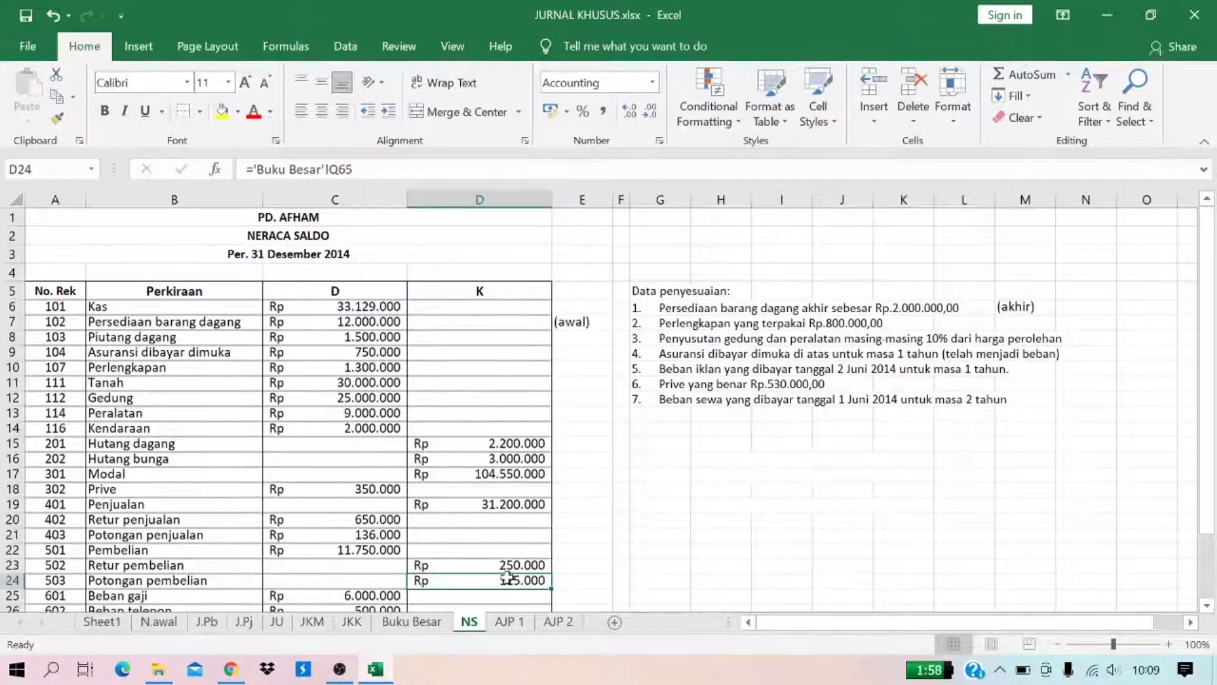
click(558, 622)
click(117, 422)
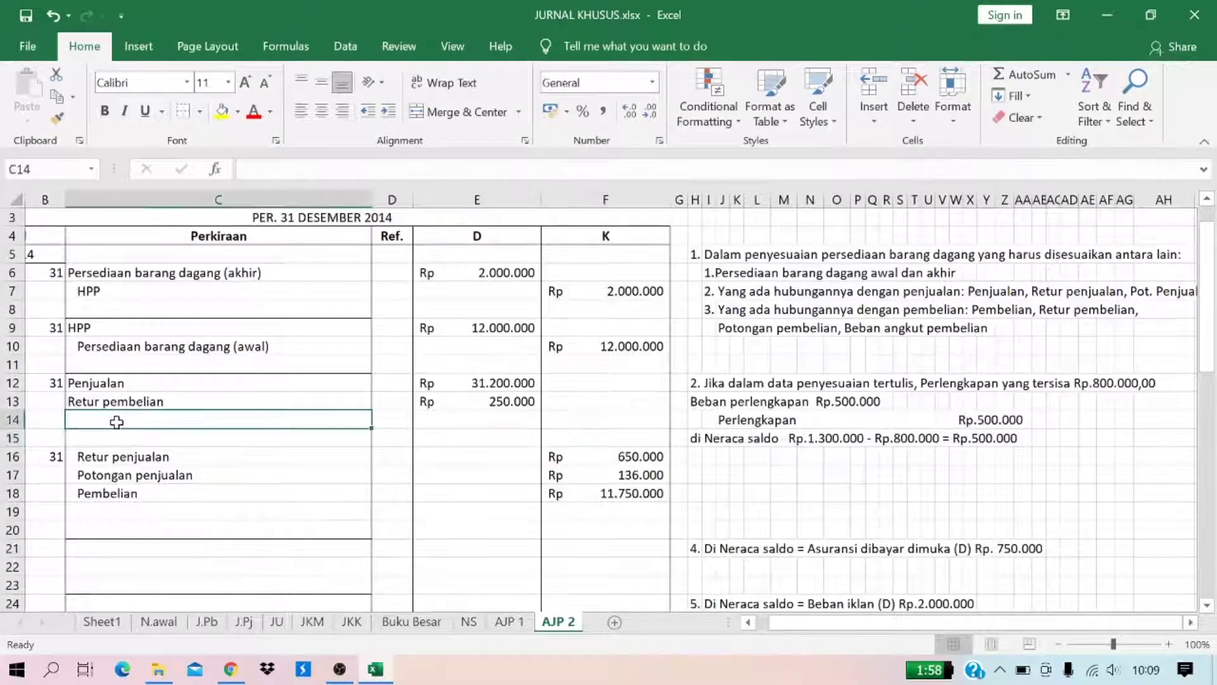
text(Potongan pembelian)
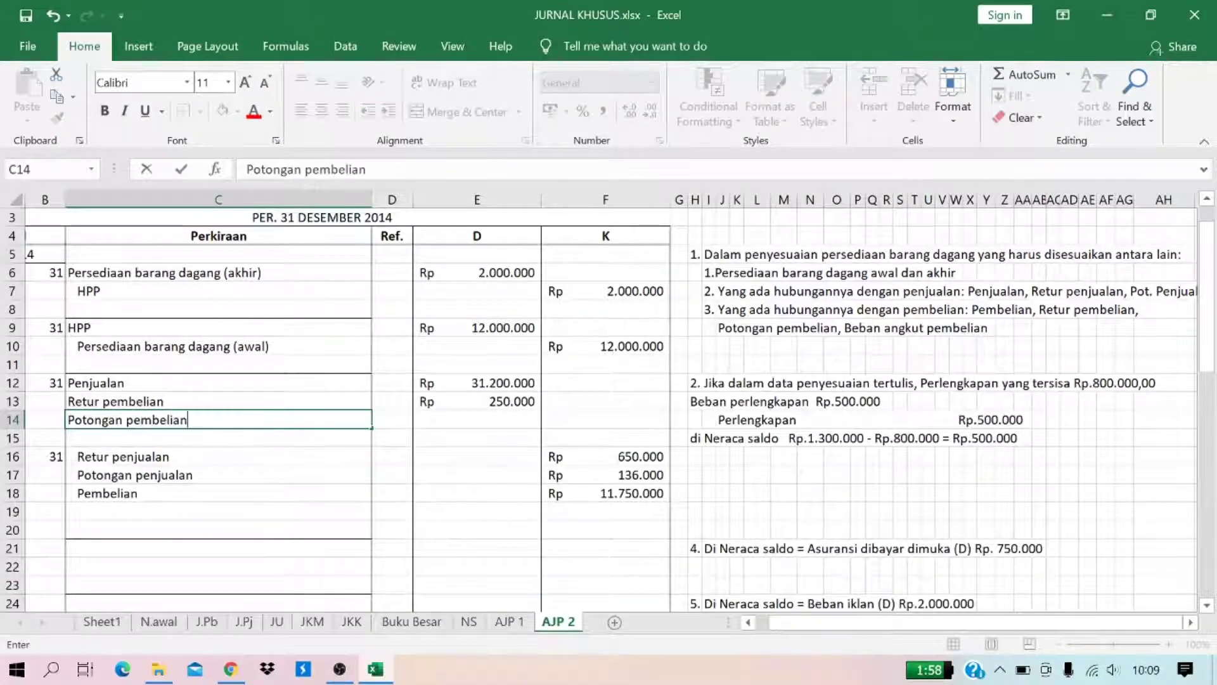
key(Return)
Step: Enter the Potongan pembelian balance from sheet NS, 115.000, as the debit amount in E14 of AJP 2
click(456, 422)
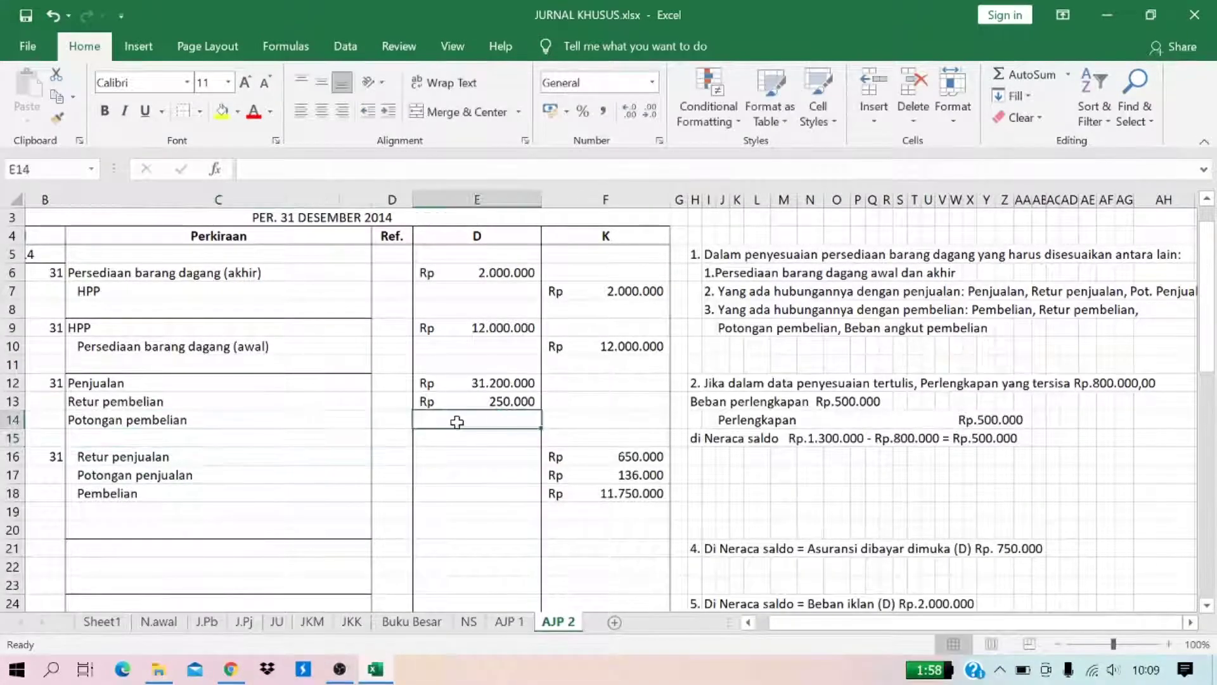
click(470, 623)
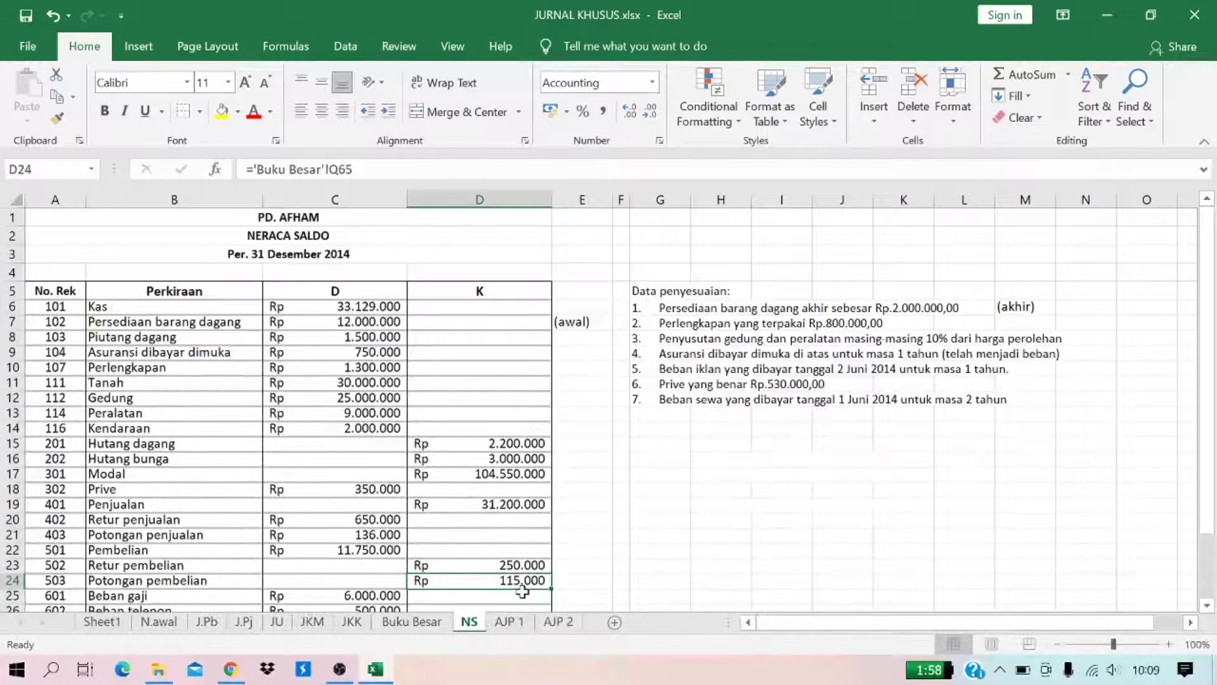
click(571, 623)
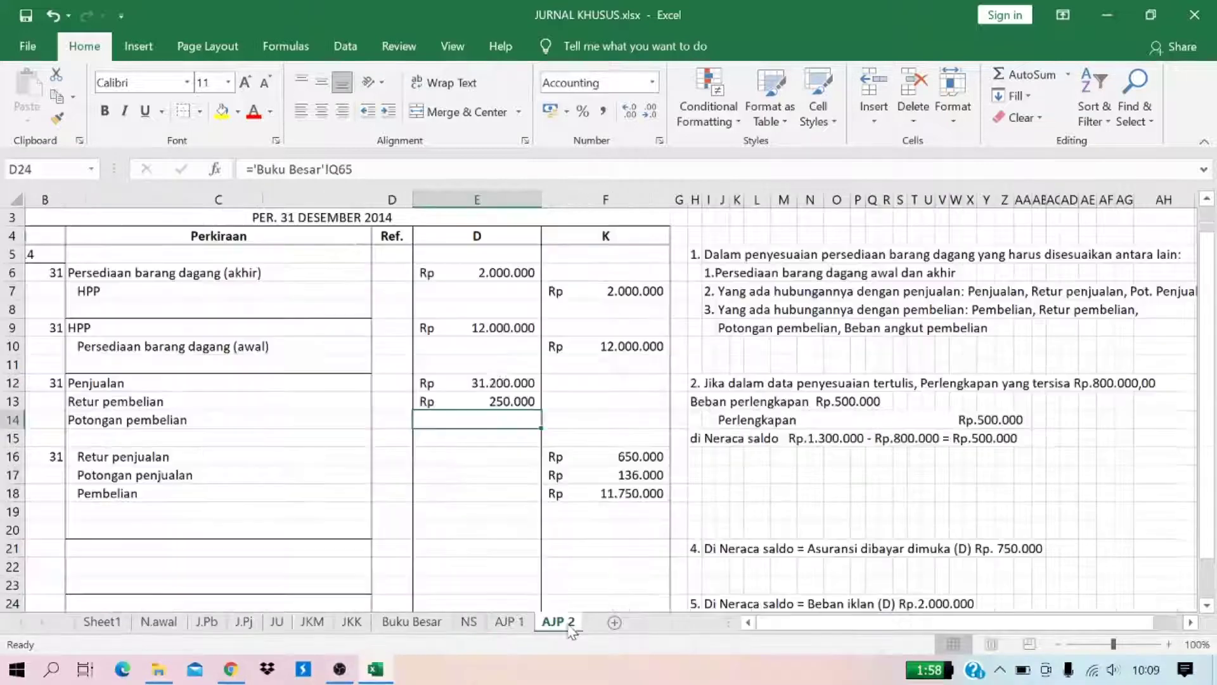
key(Down)
text(115)
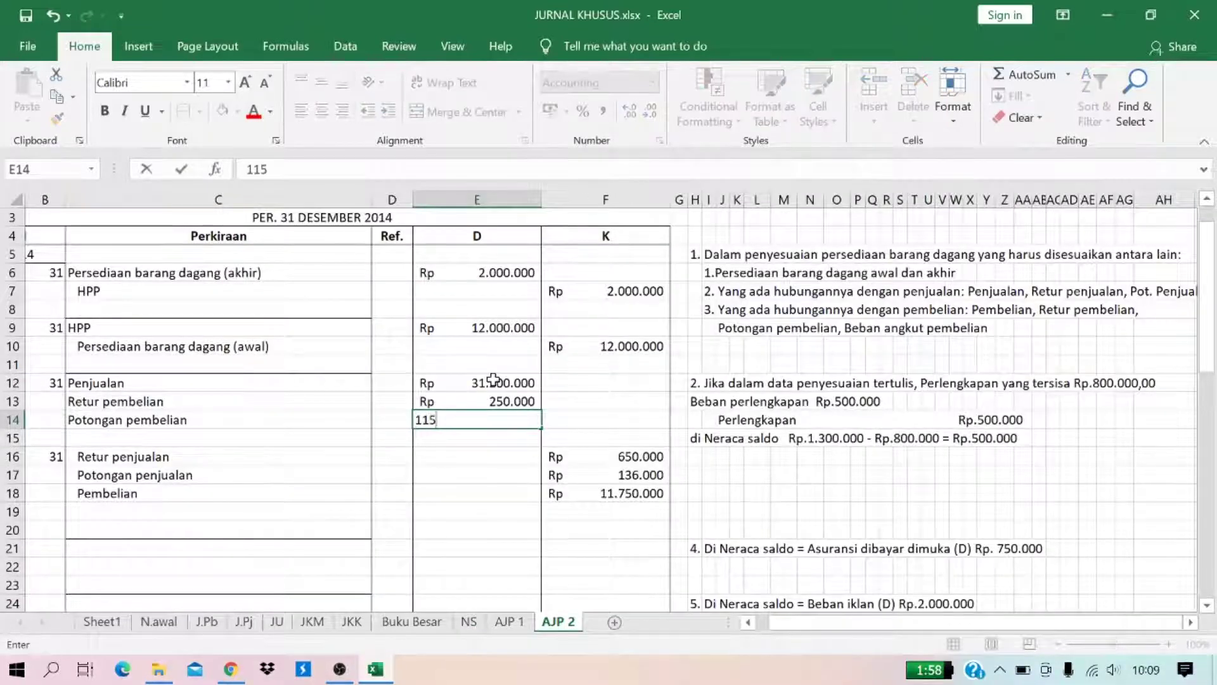
text(.000)
key(Return)
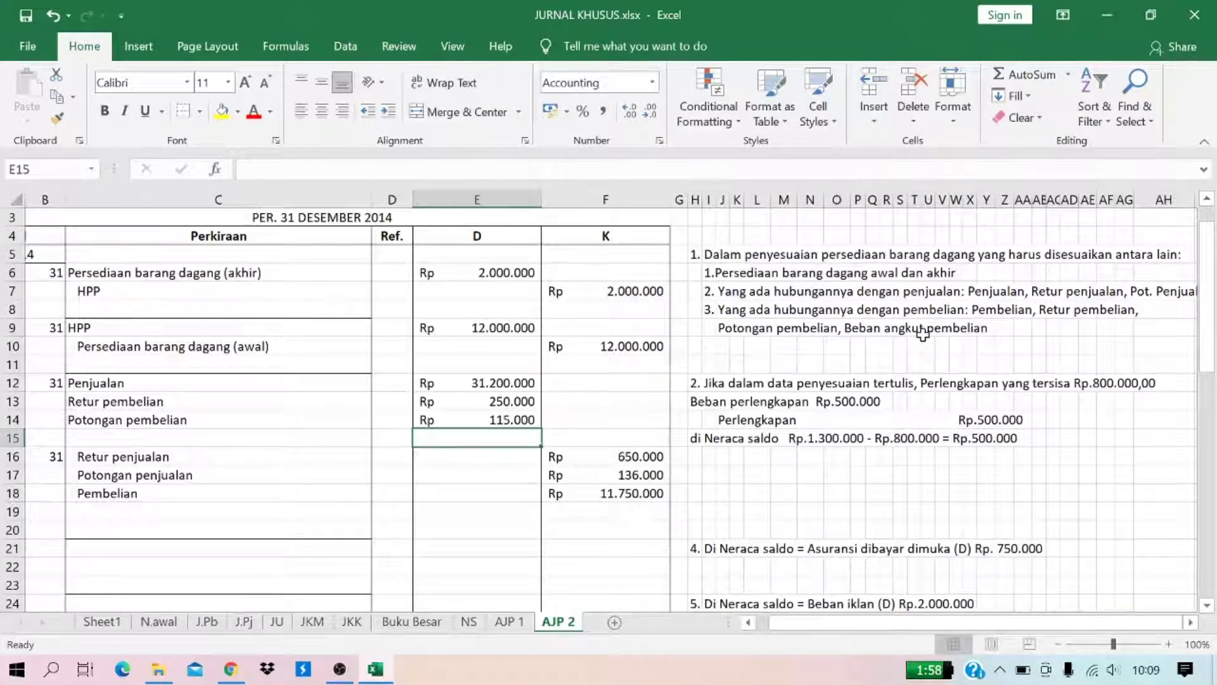
Step: Look up the balance of Beban angkut pembelian, account 607, on sheet NS
click(469, 622)
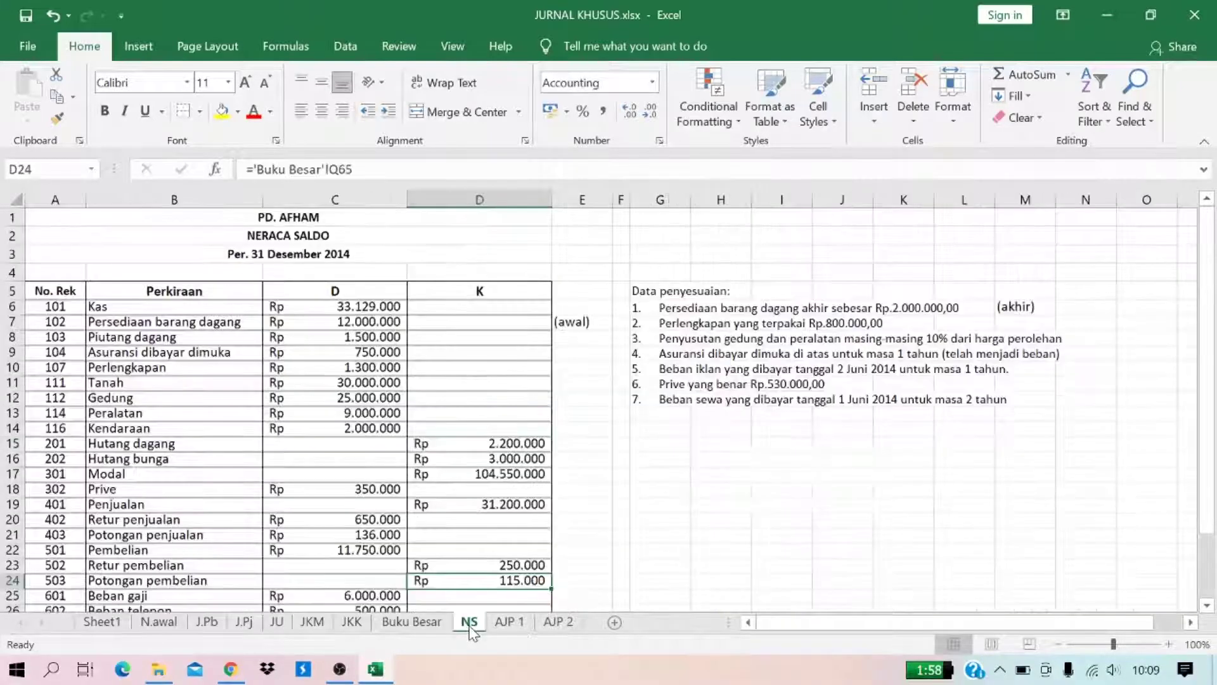
click(360, 594)
key(Down)
key(Down)
key(Down)
key(Down)
key(Down)
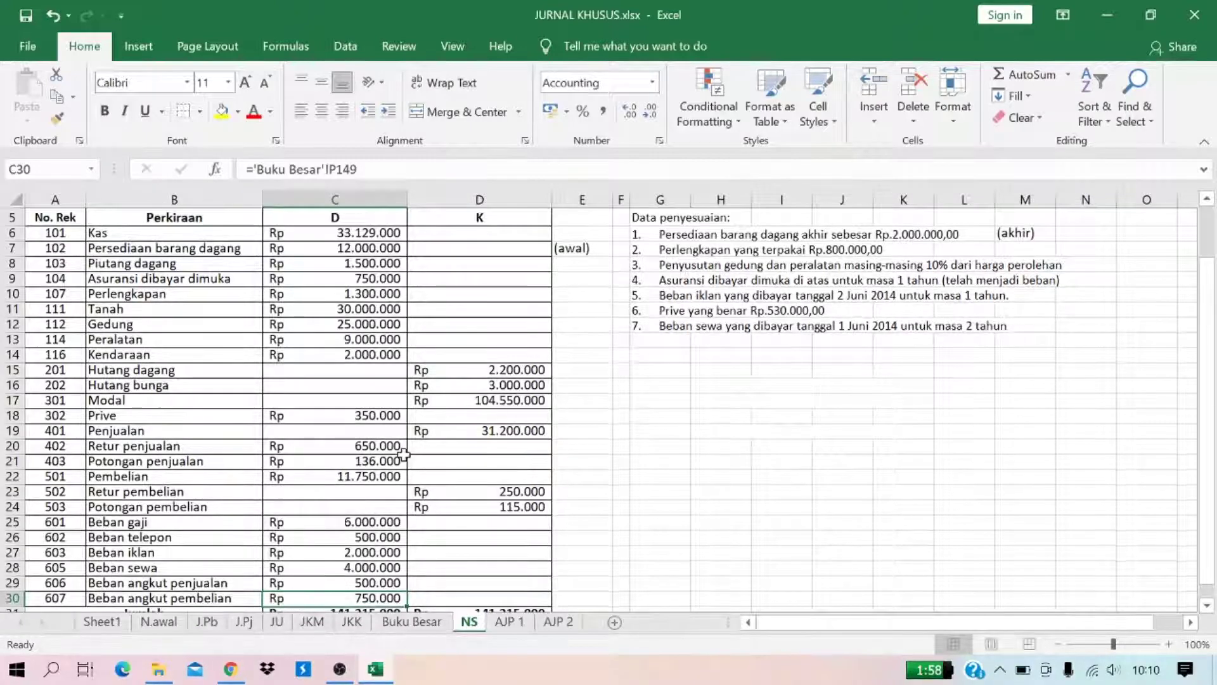
click(335, 217)
click(389, 599)
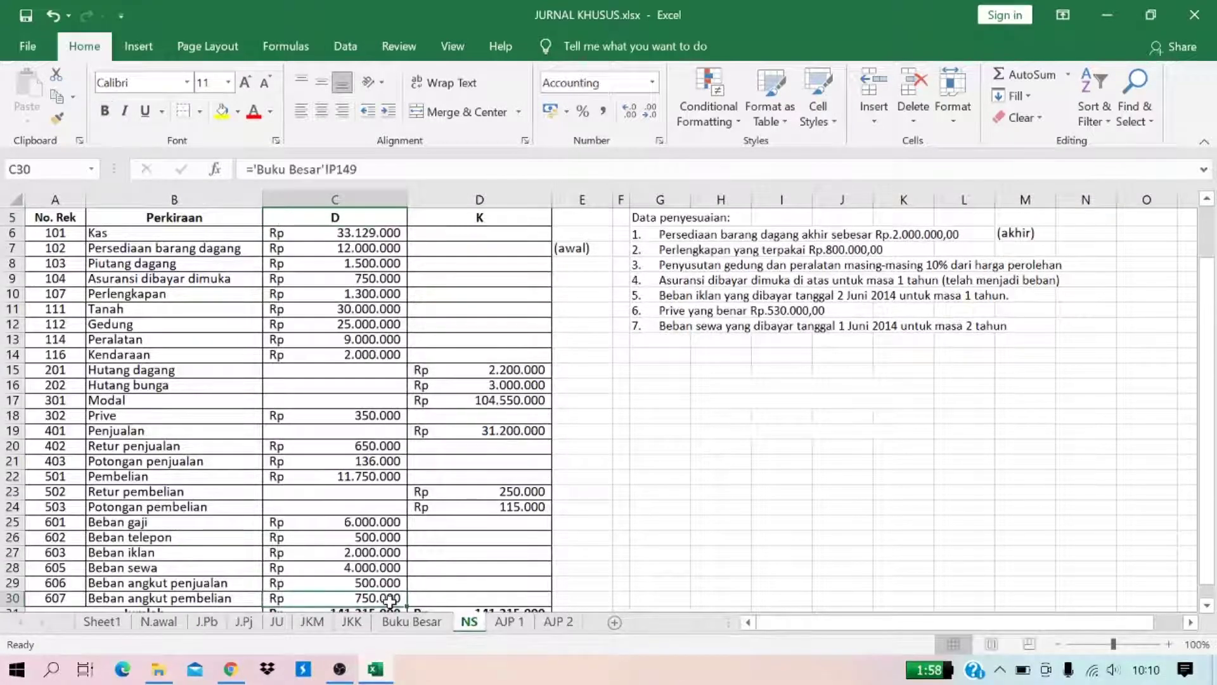
Step: Shift the credit entries in C16:F18 of AJP 2 down one row to rows 17–19 and leave row 16's entry cells empty
click(558, 622)
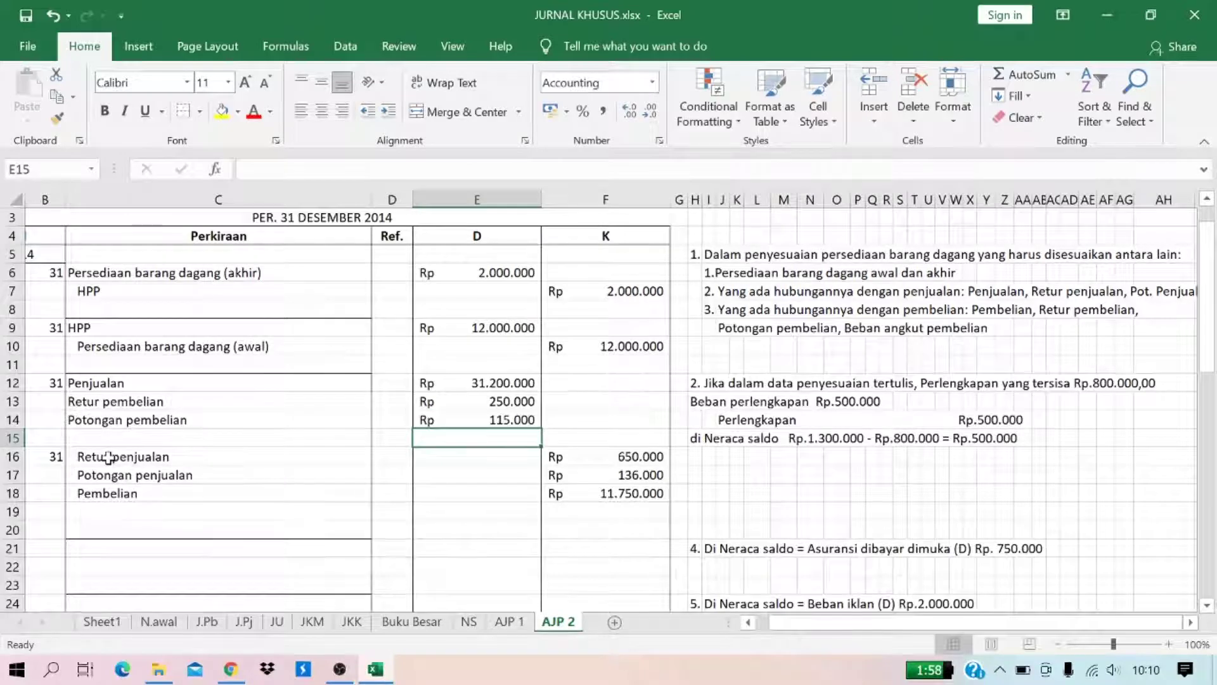
drag(108, 457, 596, 485)
key(ctrl+c)
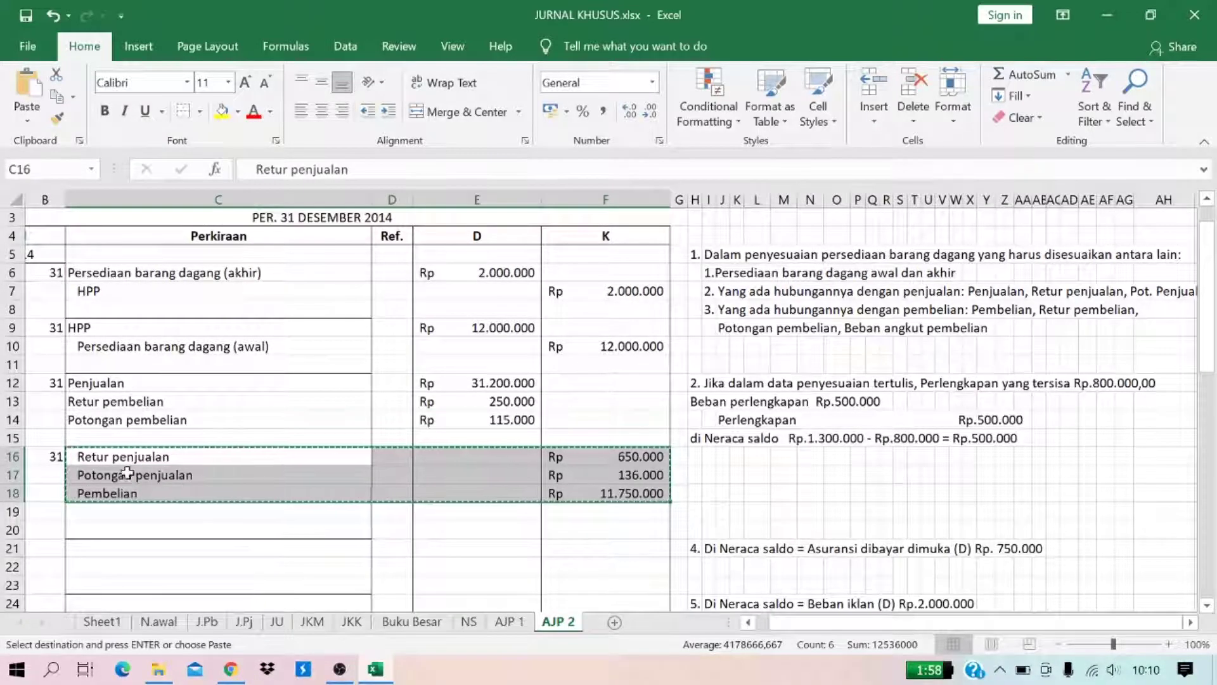
click(130, 477)
key(Return)
drag(127, 456, 671, 454)
key(Delete)
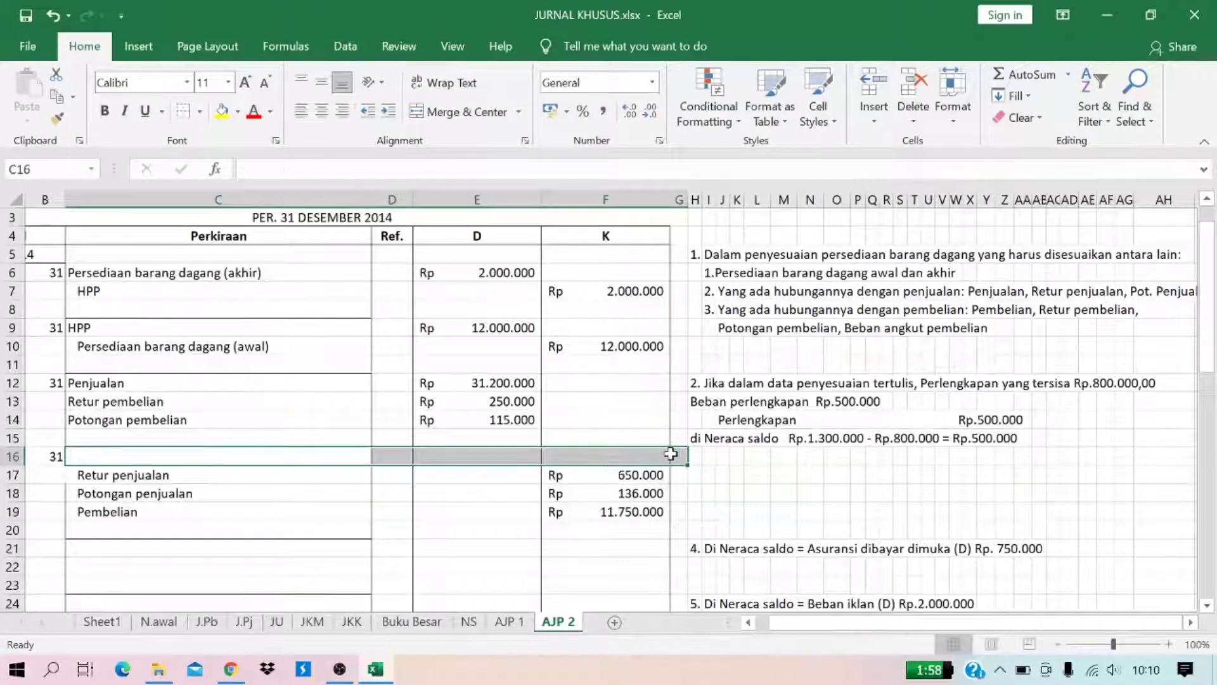
Step: Add a left border to the Retur penjualan cell C17
click(86, 472)
click(200, 111)
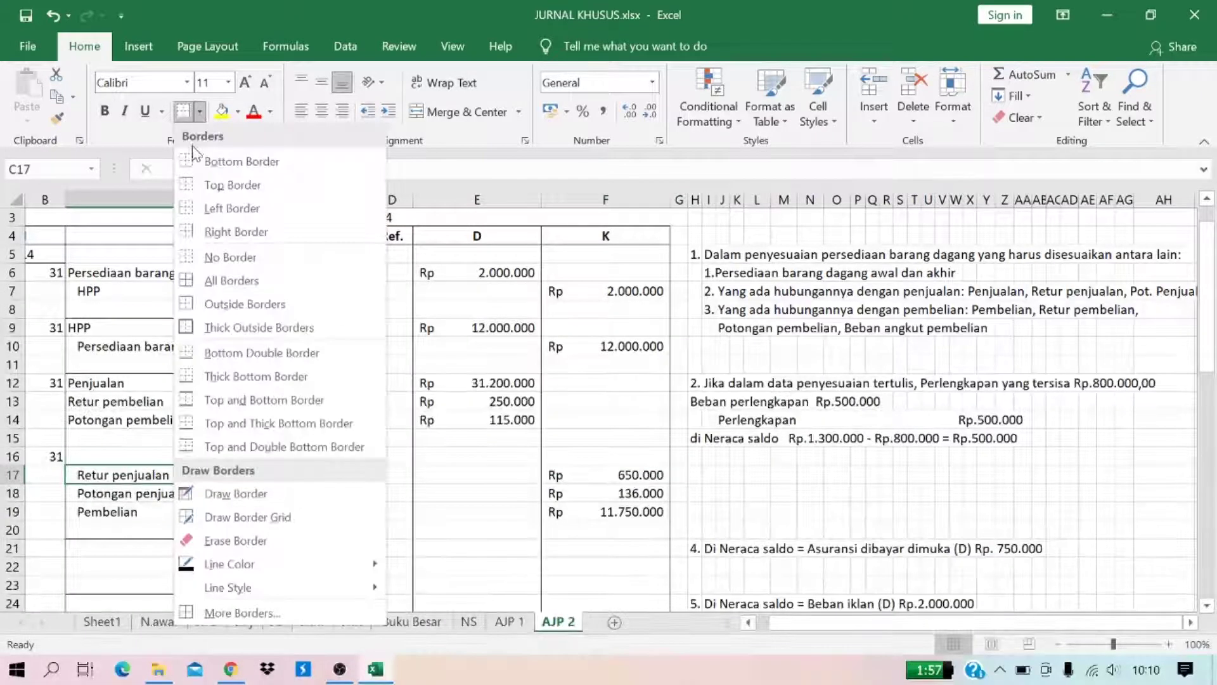
click(200, 209)
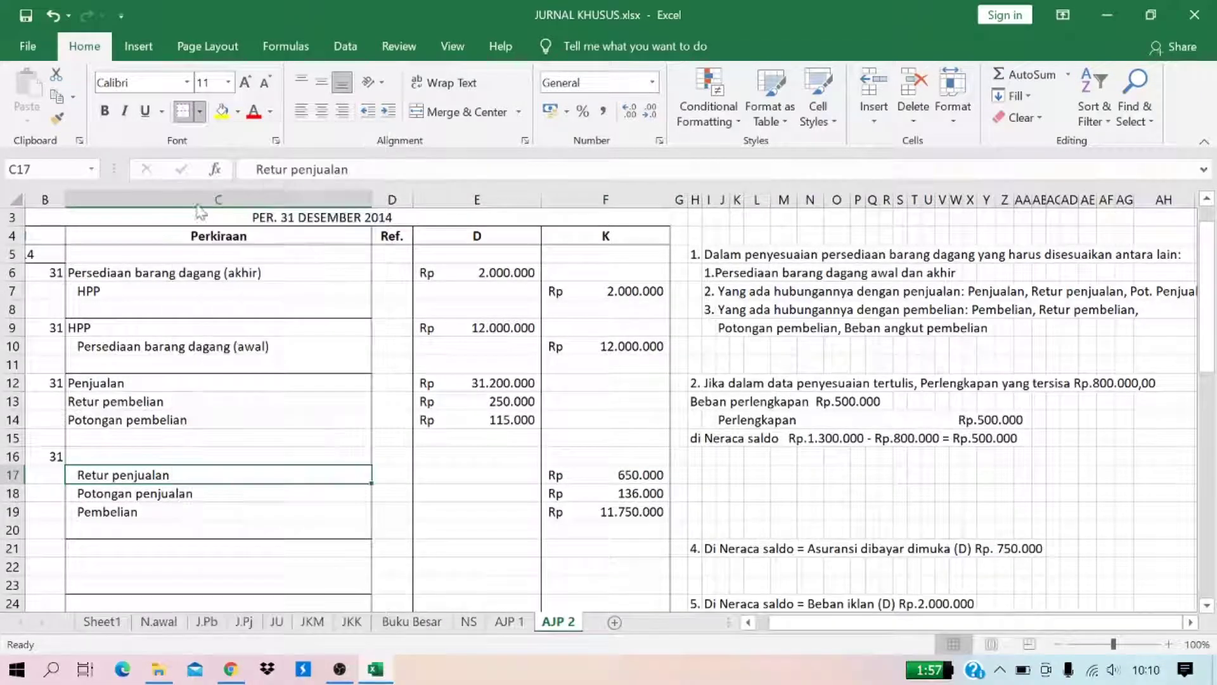
Step: Enter Potongan pembelian in C20, below Pembelian
click(113, 528)
text(P)
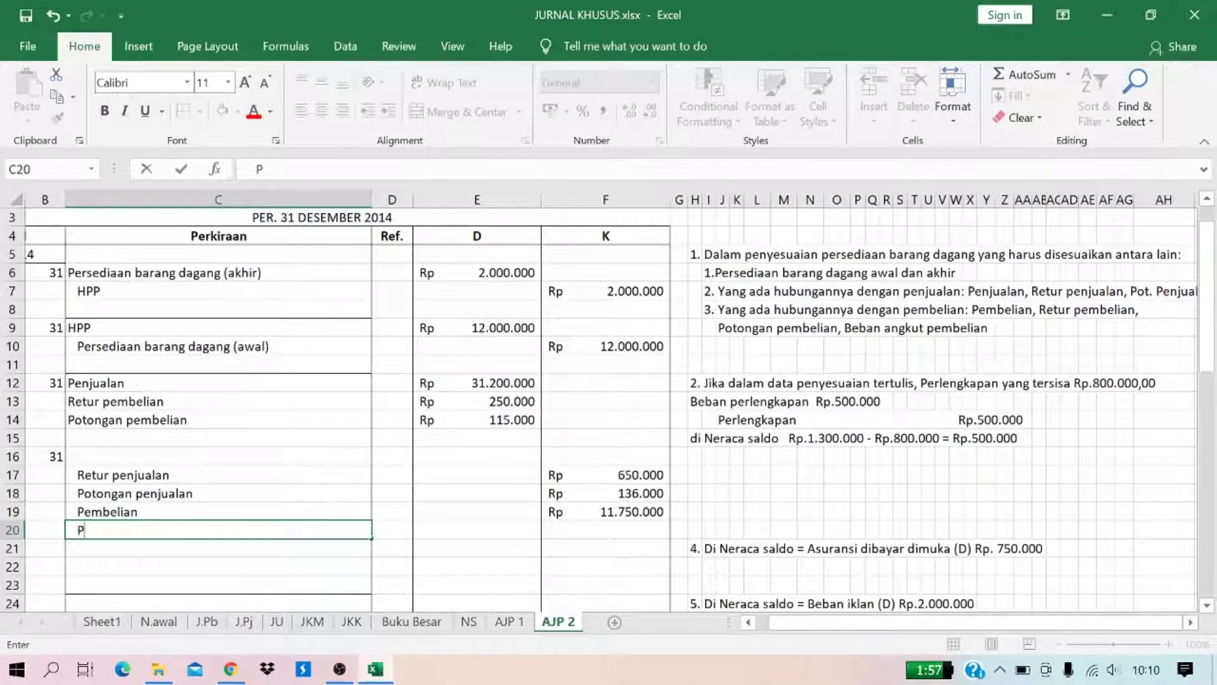
text(otongan pembelian)
key(Tab)
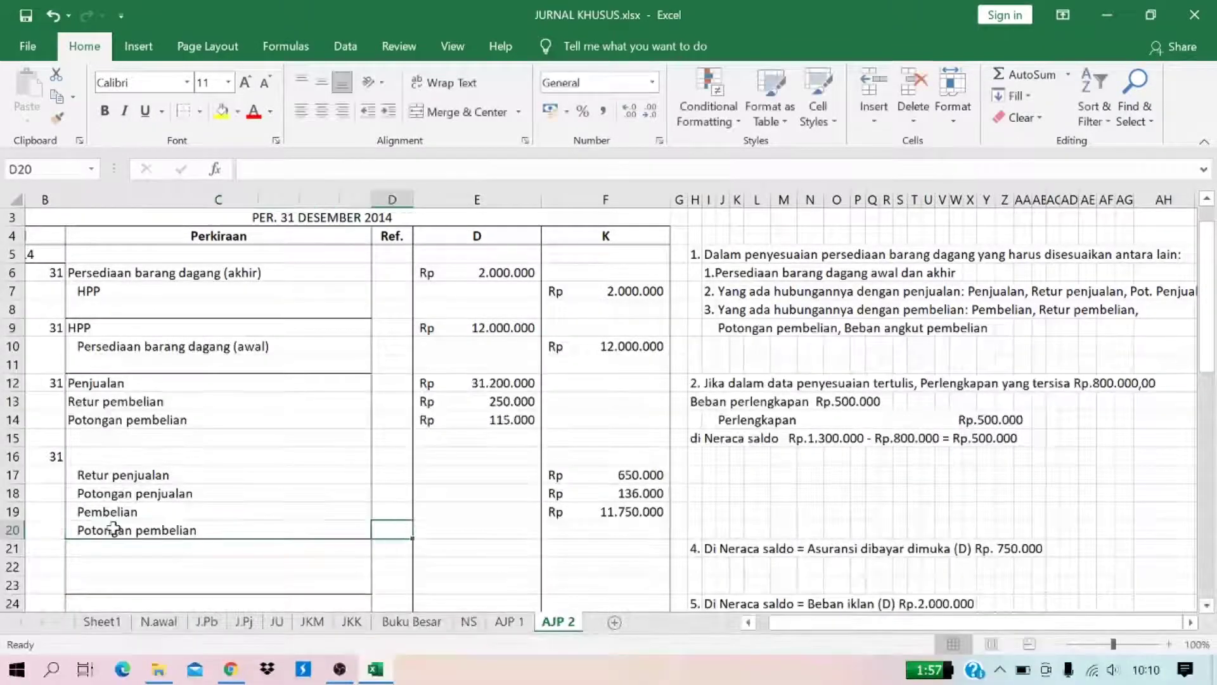
Step: Enter the Beban angkut pembelian balance from sheet NS, 750.000, as the credit amount in F20 of AJP 2
click(466, 623)
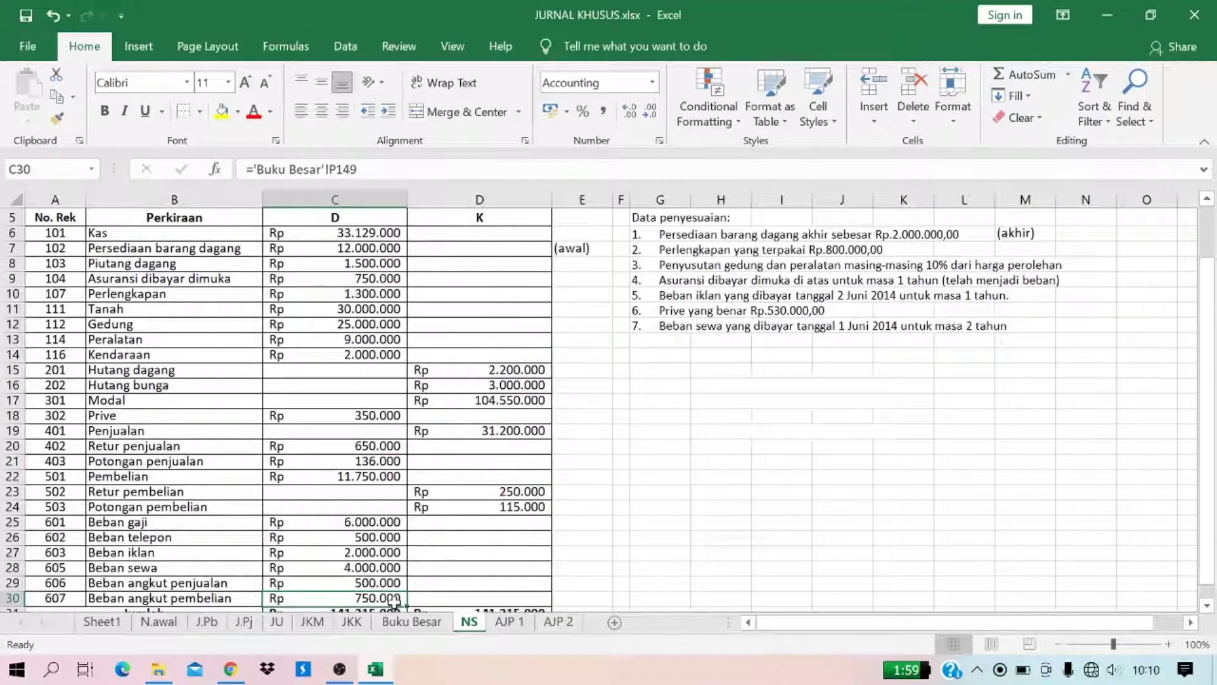
click(558, 622)
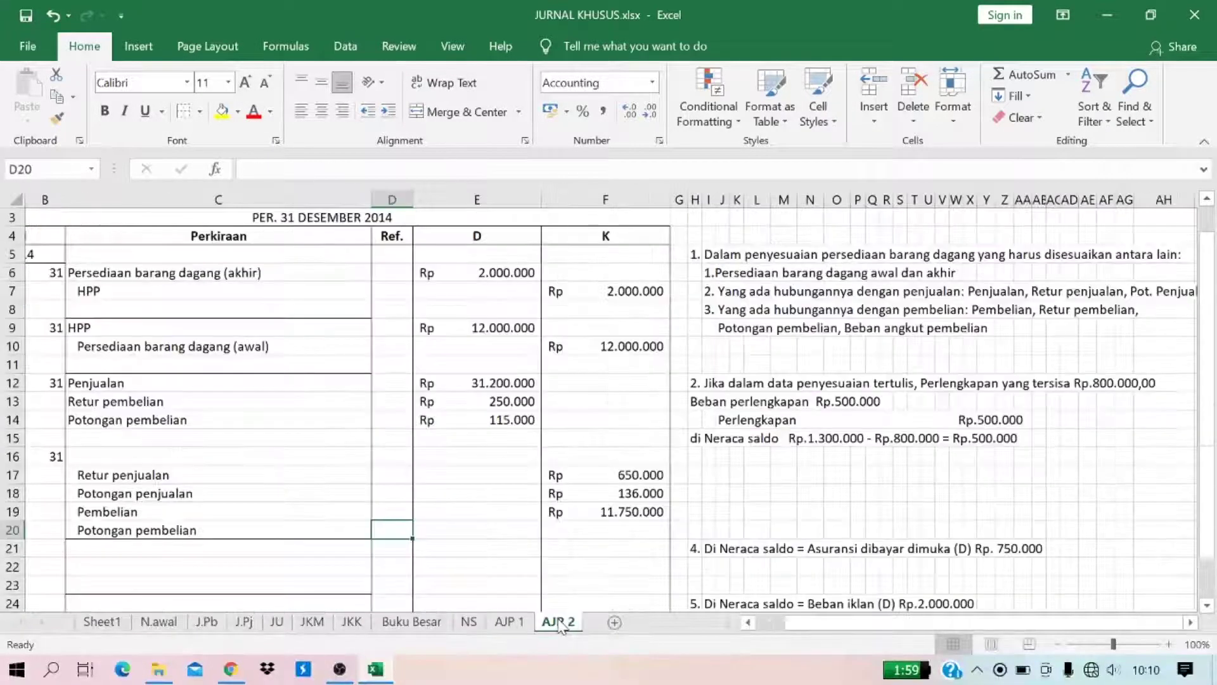
click(580, 531)
text(750000)
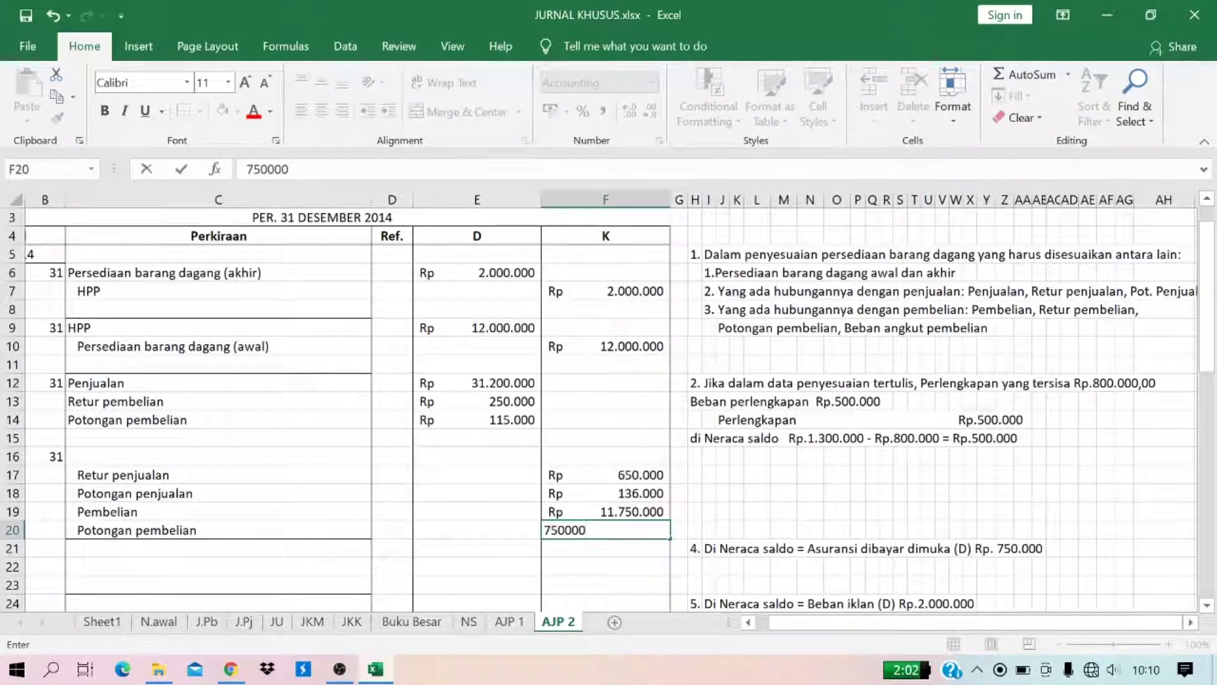
key(ctrl+Return)
key(Return)
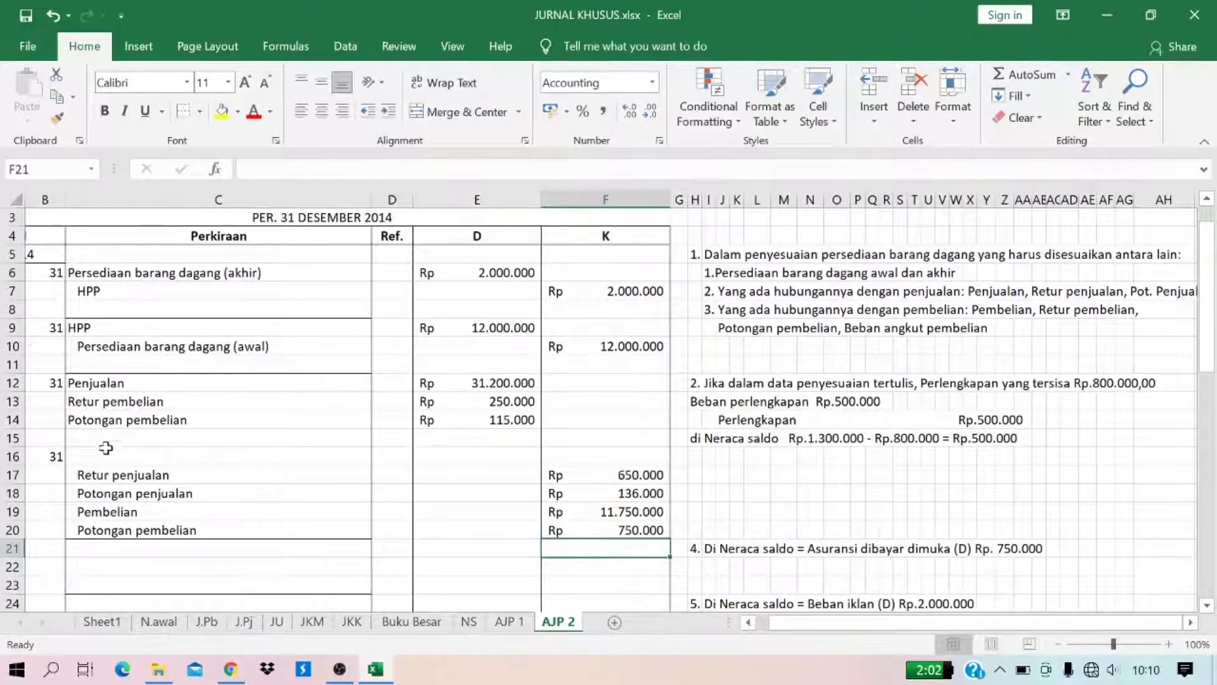
Step: Enter HPP in C15 as the credit account below Potongan pembelian
click(71, 459)
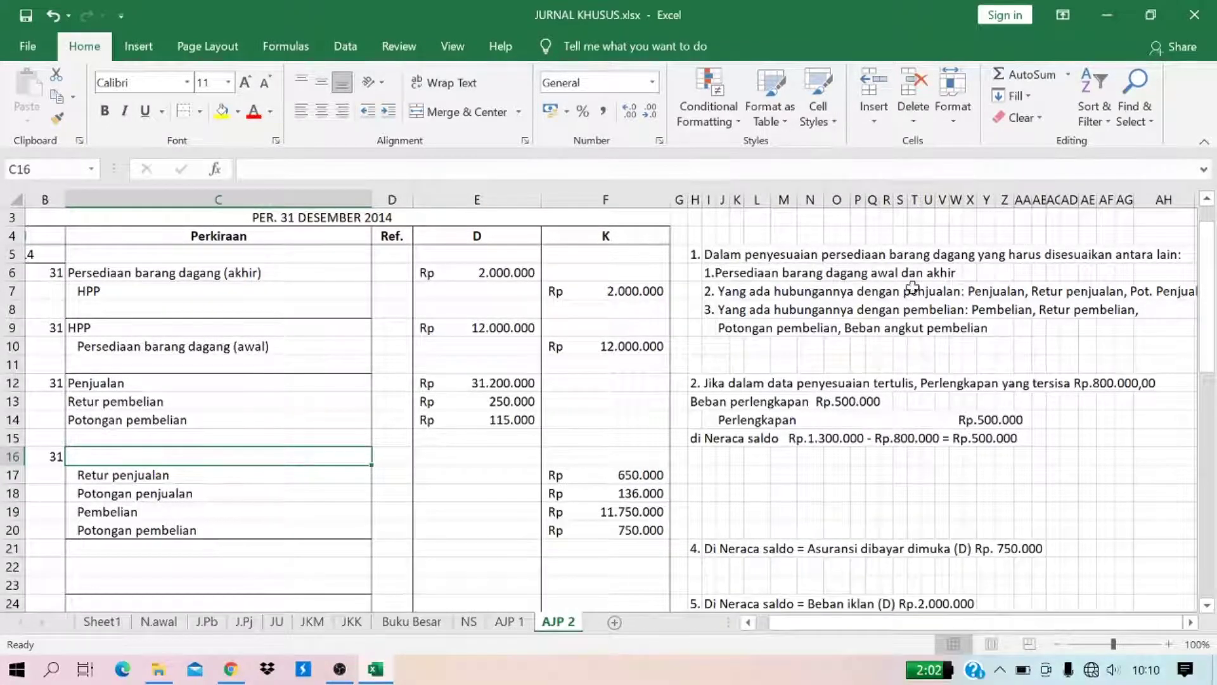
click(94, 435)
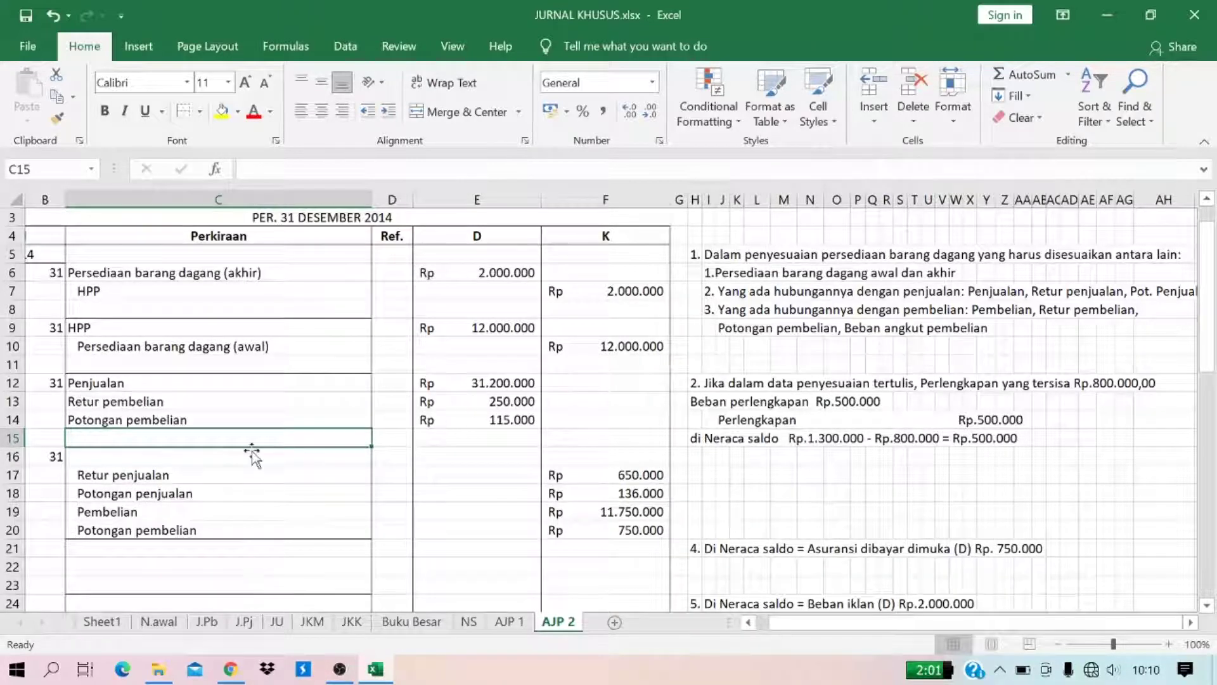
text(HPP)
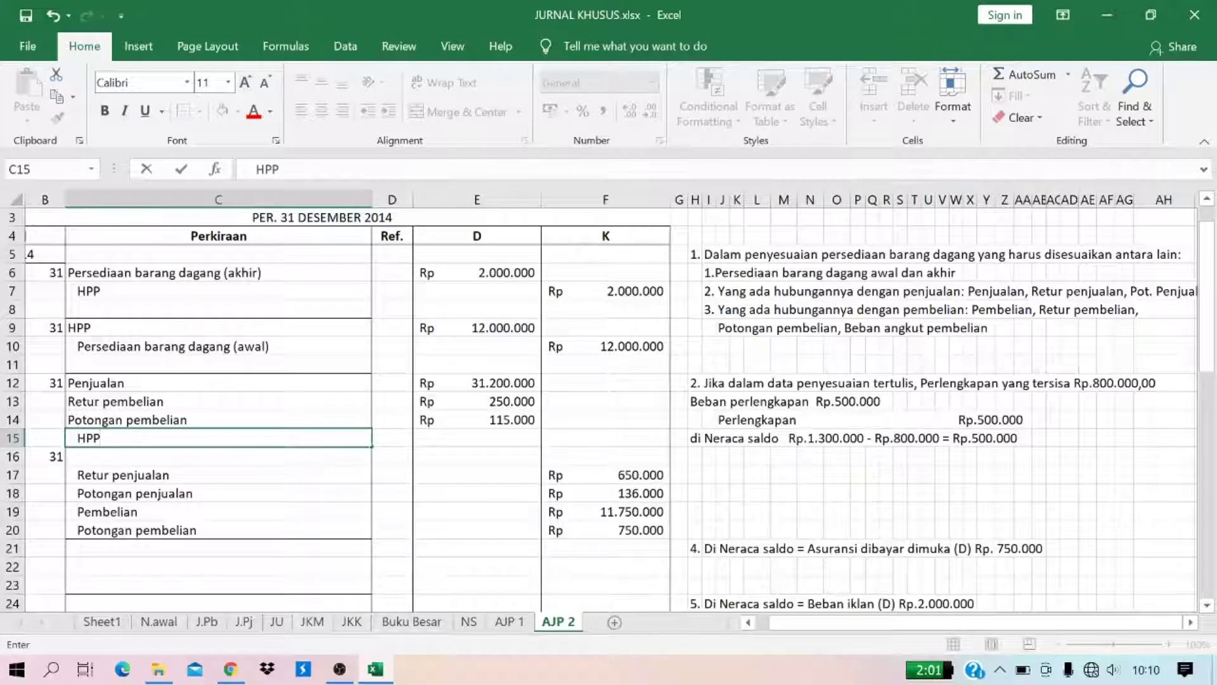
key(Up)
Step: Calculate the HPP credit amount in F15 as the sum of the debits in E12:E14
click(618, 440)
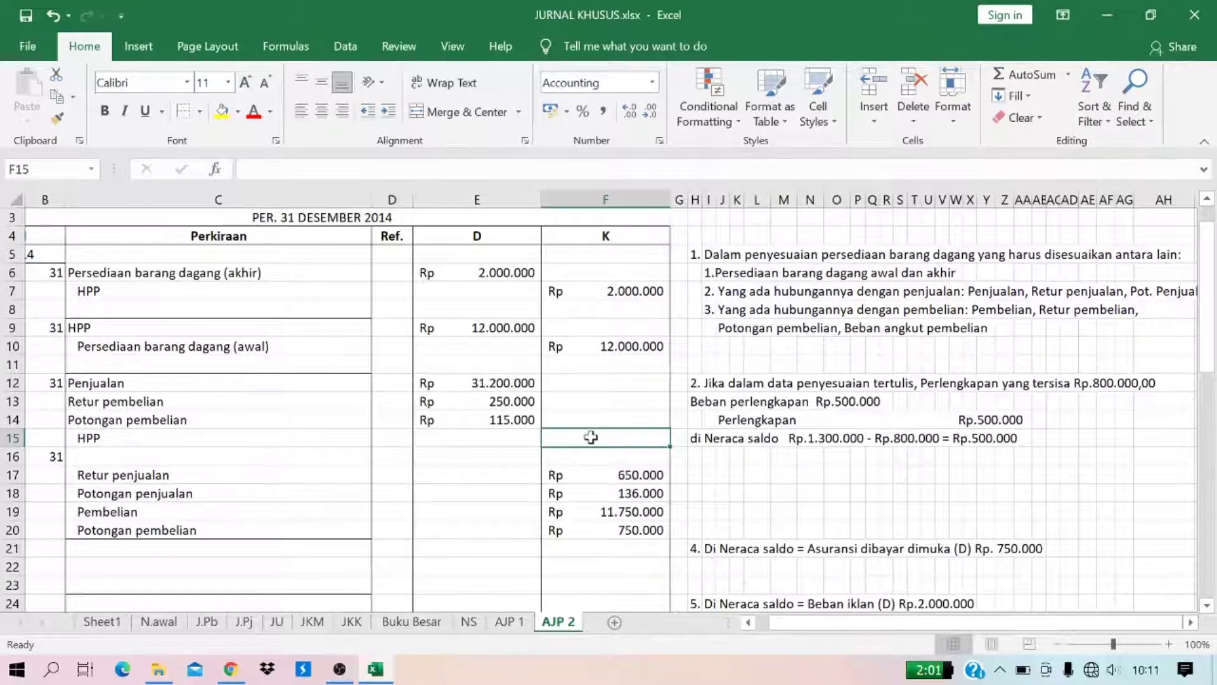
text(=sum()
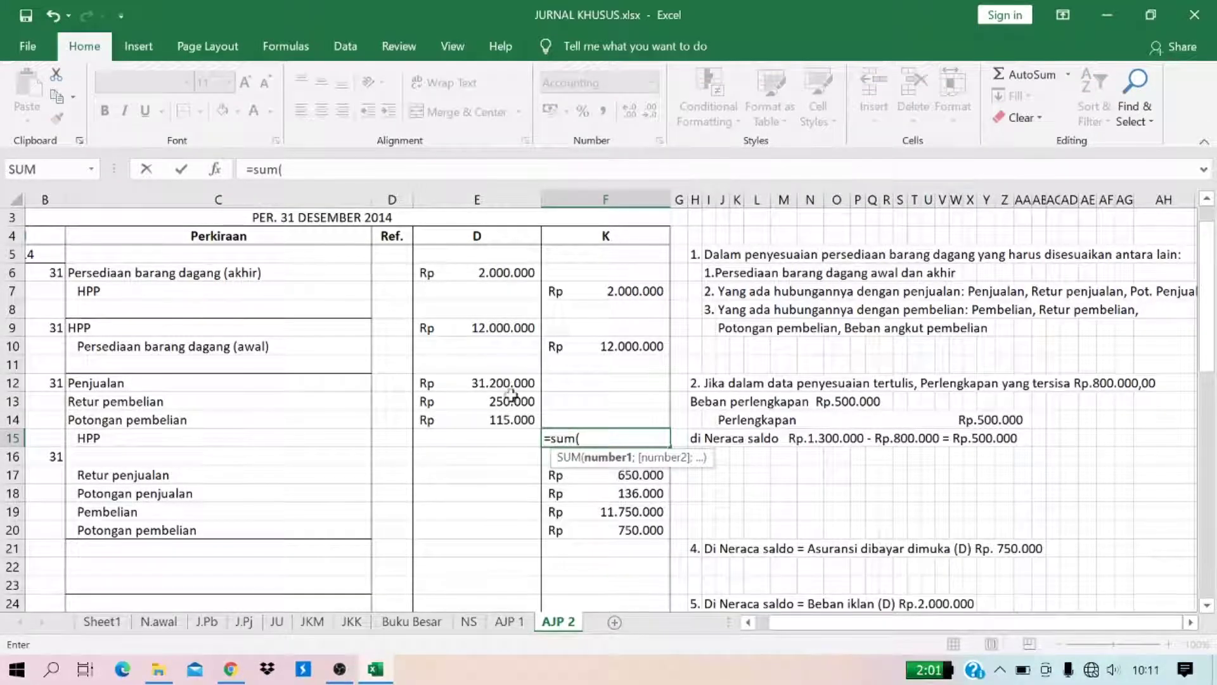
drag(510, 383, 512, 420)
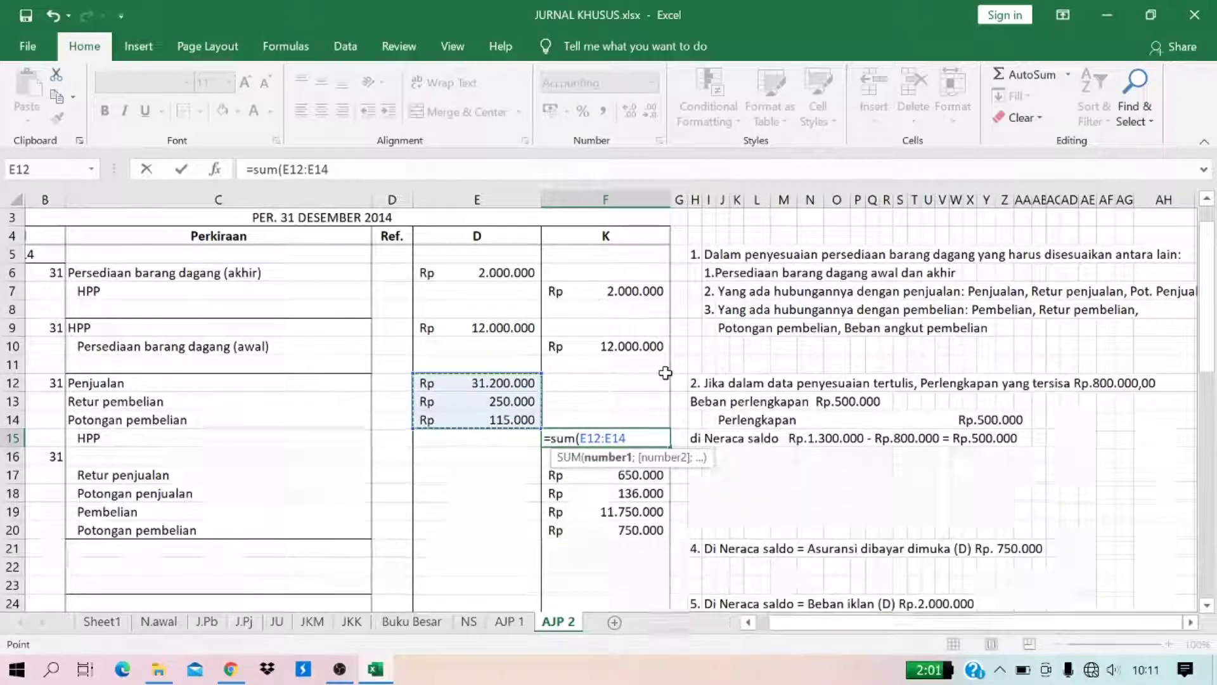
text())
key(Return)
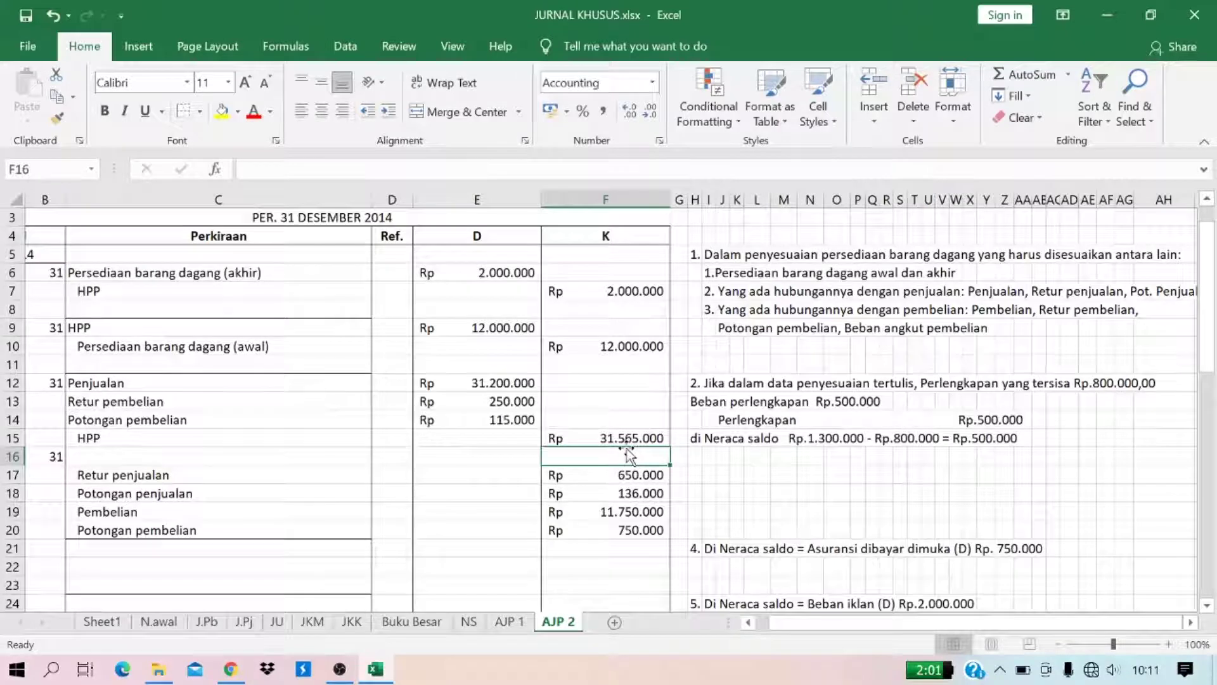
Step: Add a bottom border to the HPP cell C15 to close off the sales entry
click(229, 436)
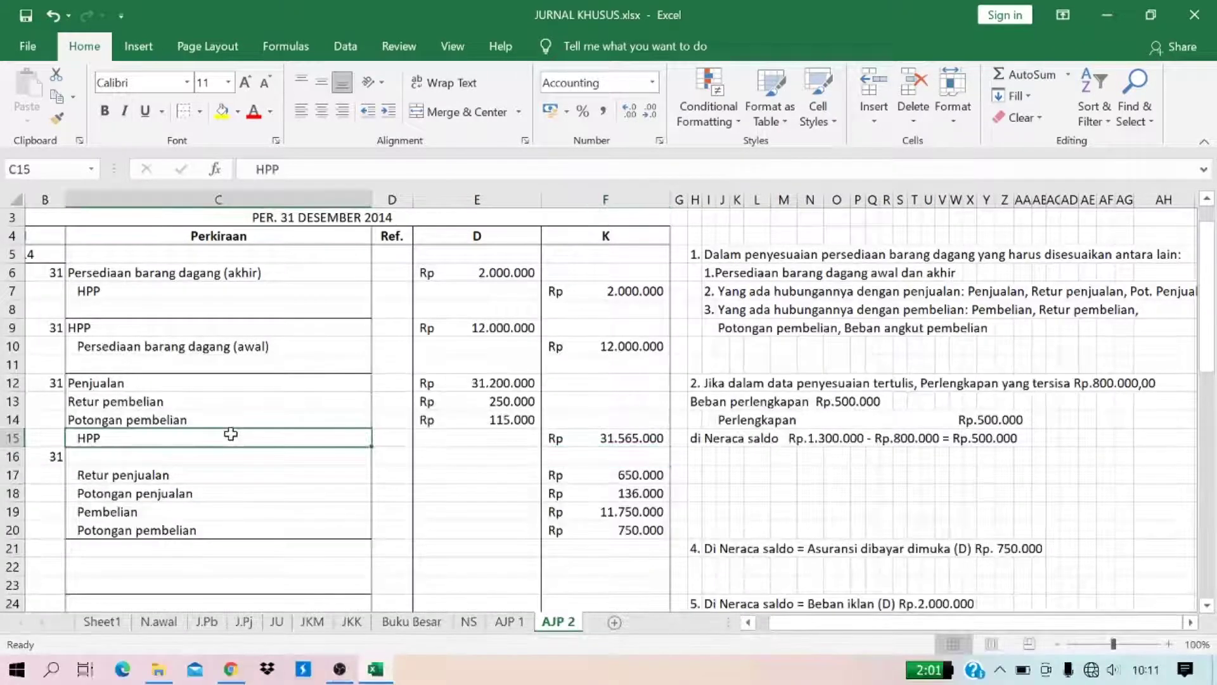
click(201, 119)
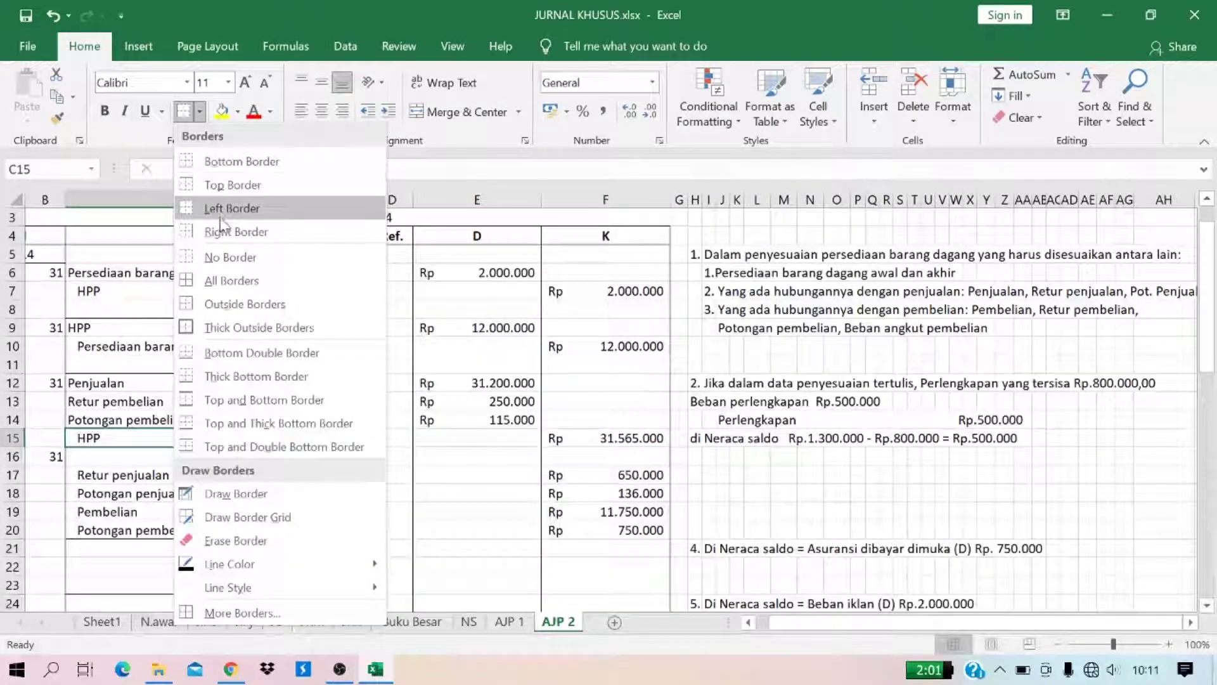
click(227, 164)
click(397, 400)
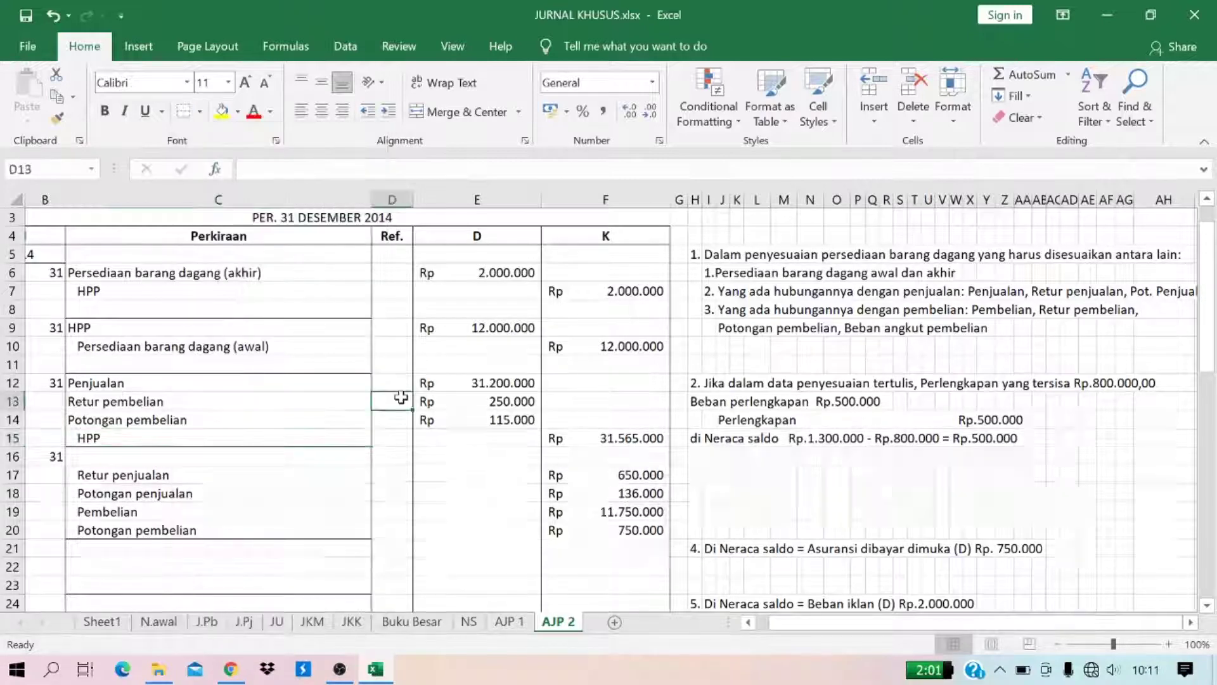
Step: Enter HPP in C16 as the debit account above Retur penjualan
click(185, 385)
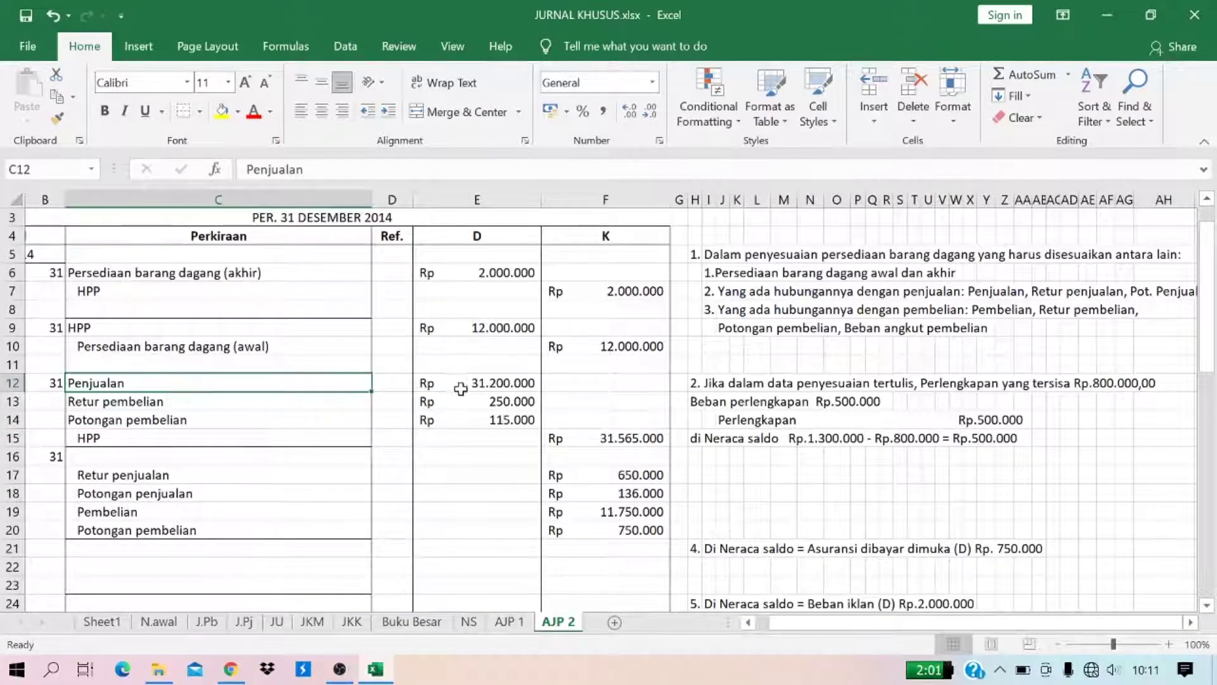
click(70, 457)
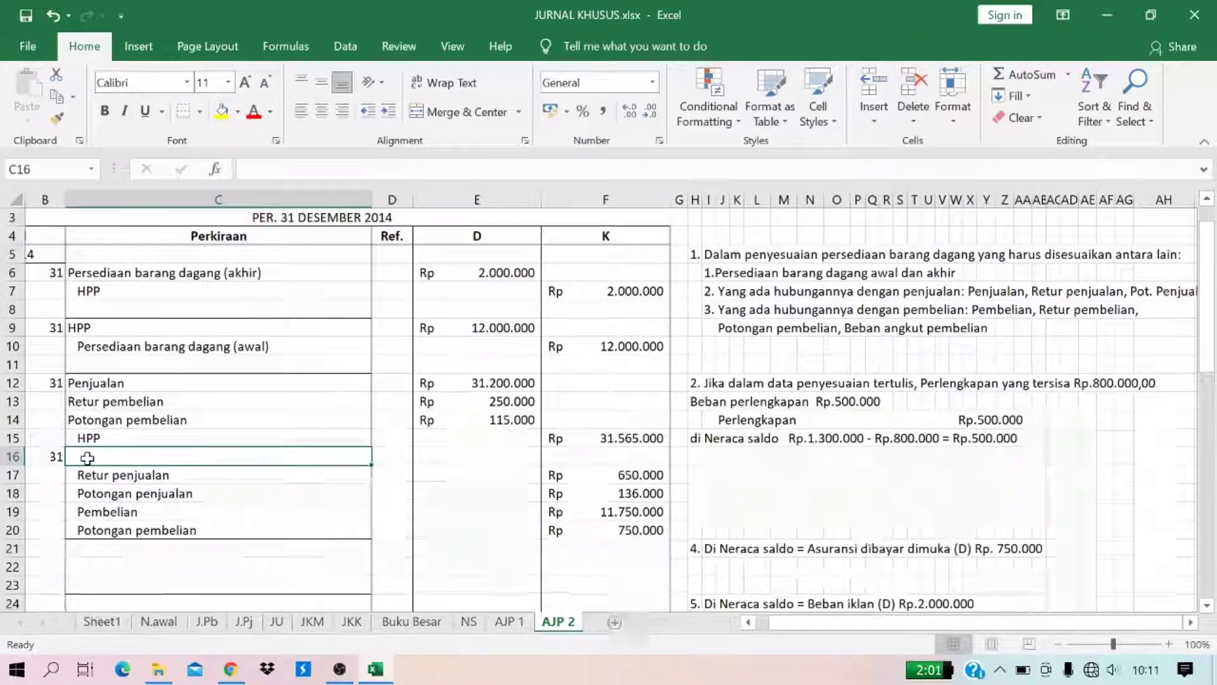
text(HPP)
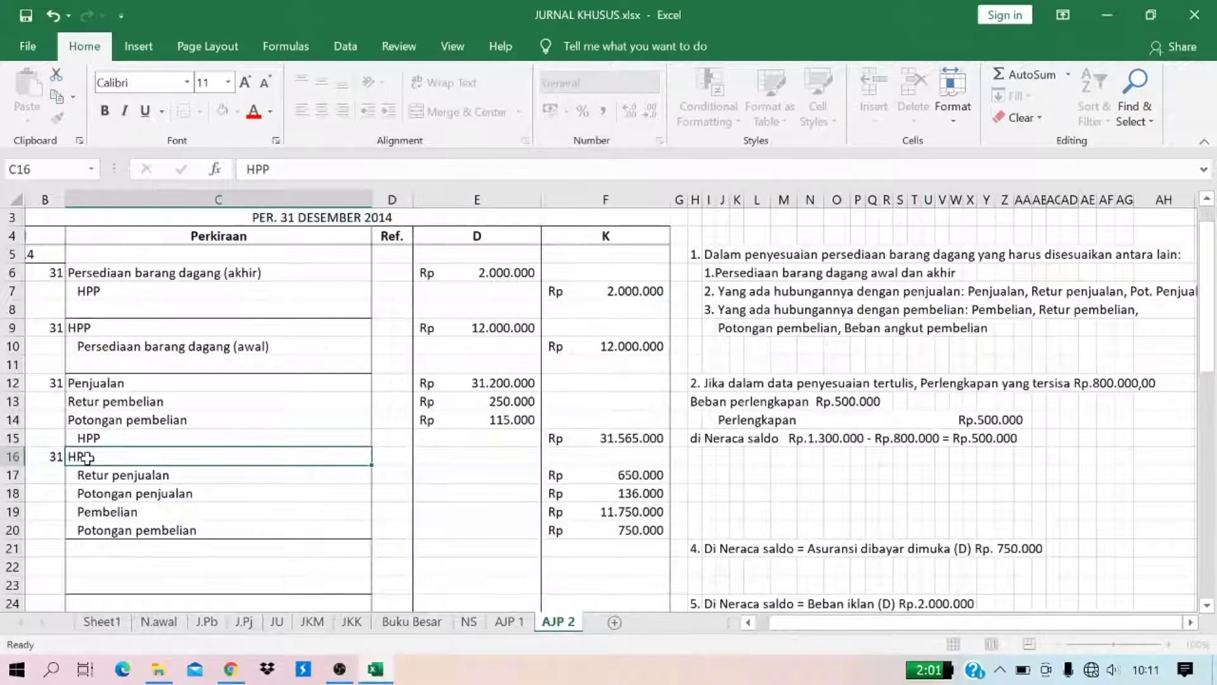
key(Return)
Step: Calculate the HPP debit amount in E16 as the sum of the credits in F17:F20
click(480, 464)
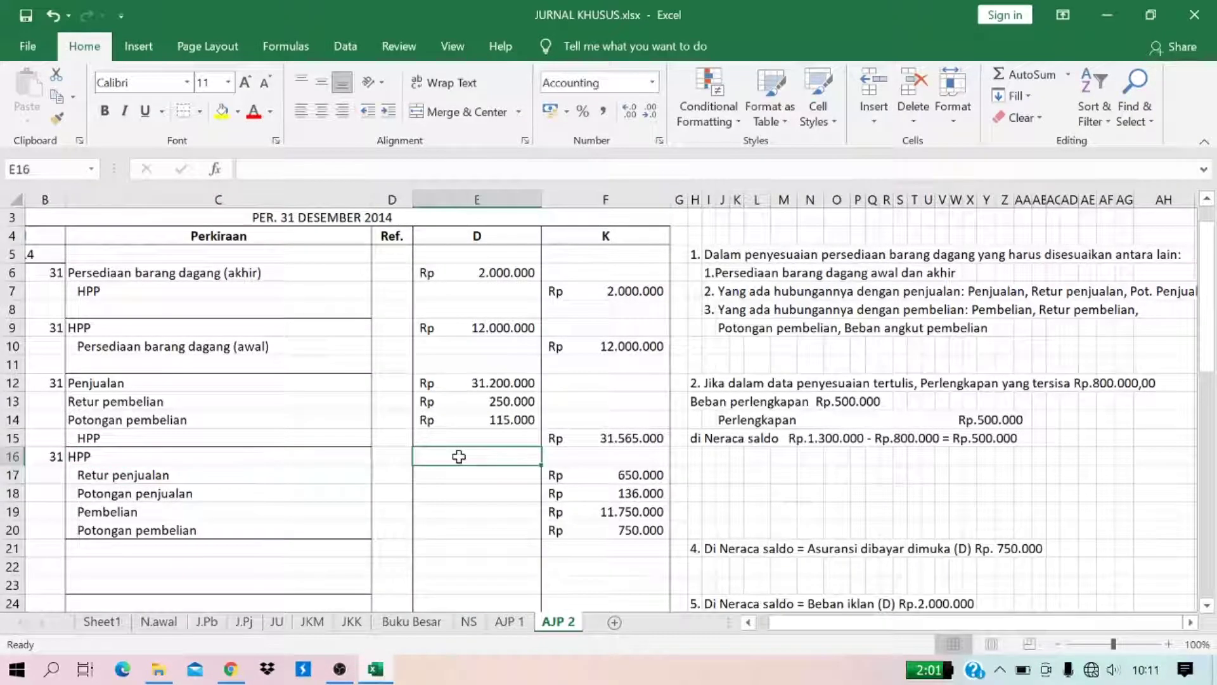
text(=sum()
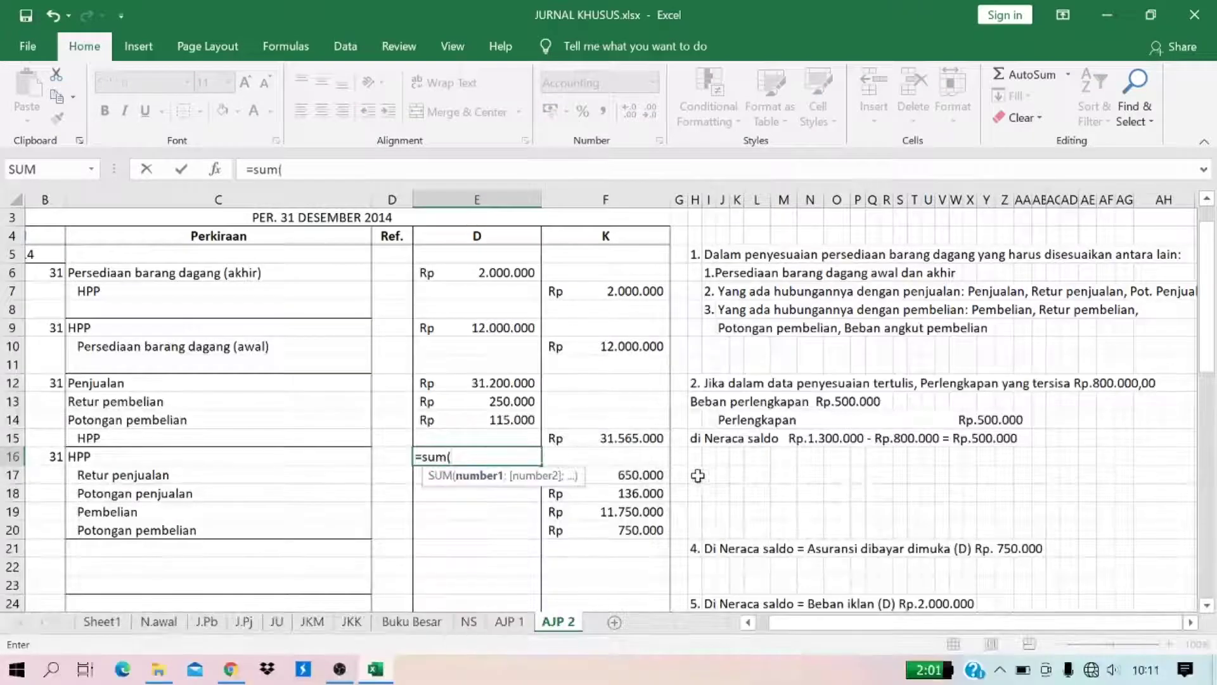
drag(649, 475, 653, 530)
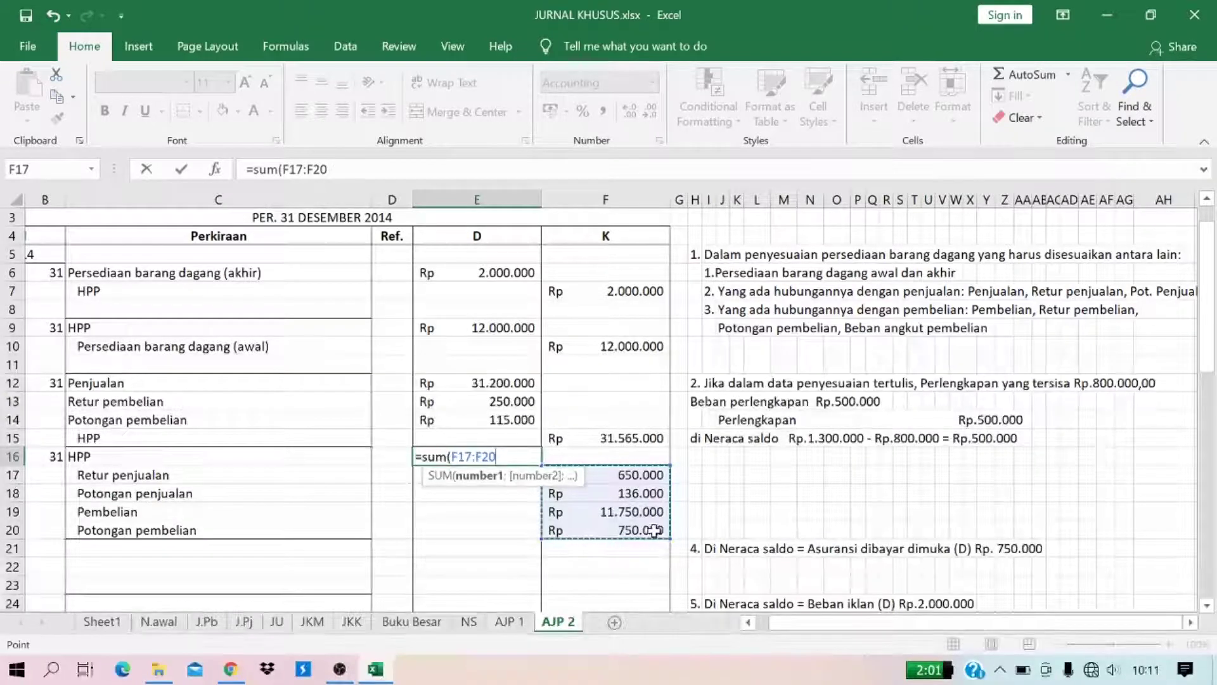
text())
key(Return)
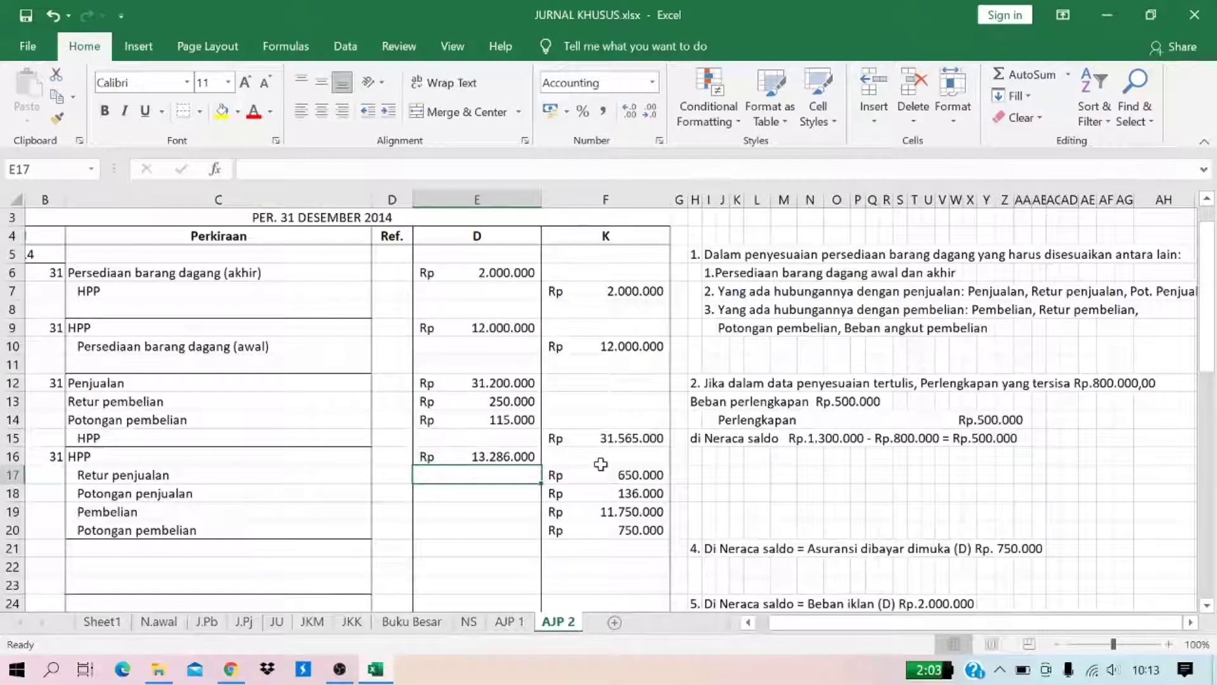
Step: Examine the empty journal rows from Potongan pembelian down to the Jumlah row on AJP 2
click(259, 556)
key(Down)
key(Down)
key(Down)
key(Down)
key(Down)
key(Down)
key(Down)
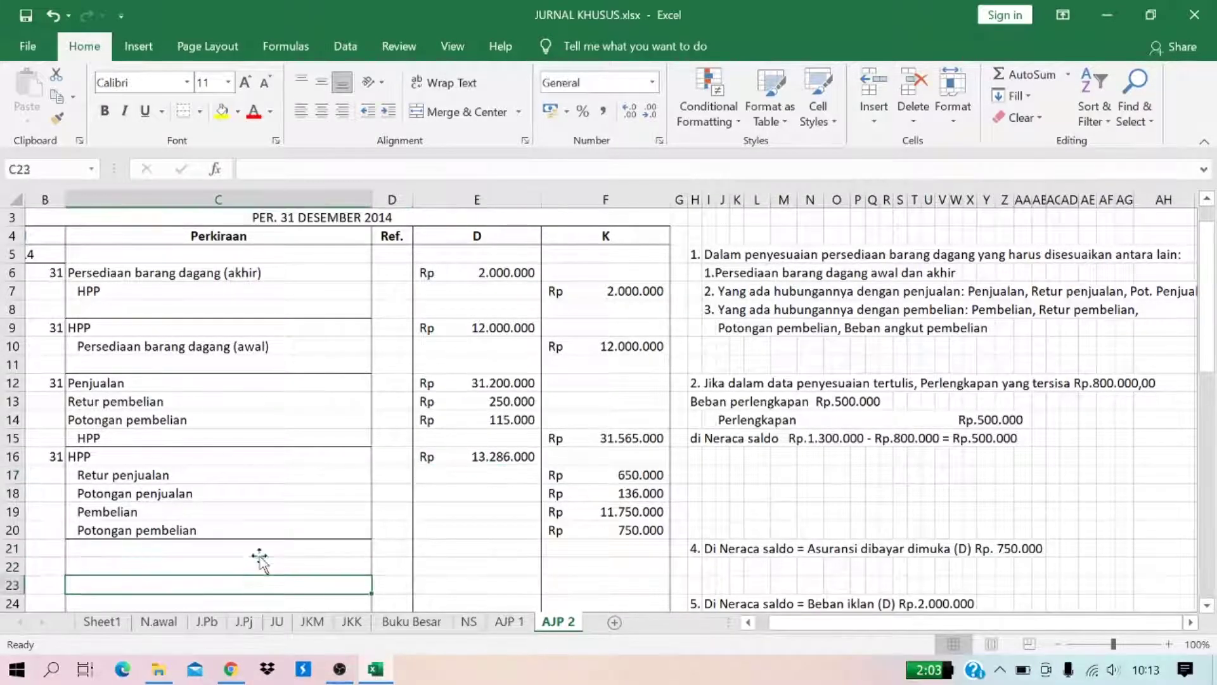
key(Down)
key(Down)
key(Down)
key(Down)
key(Down)
key(Down)
key(Down)
key(Down)
key(Down)
key(Down)
key(Down)
key(Down)
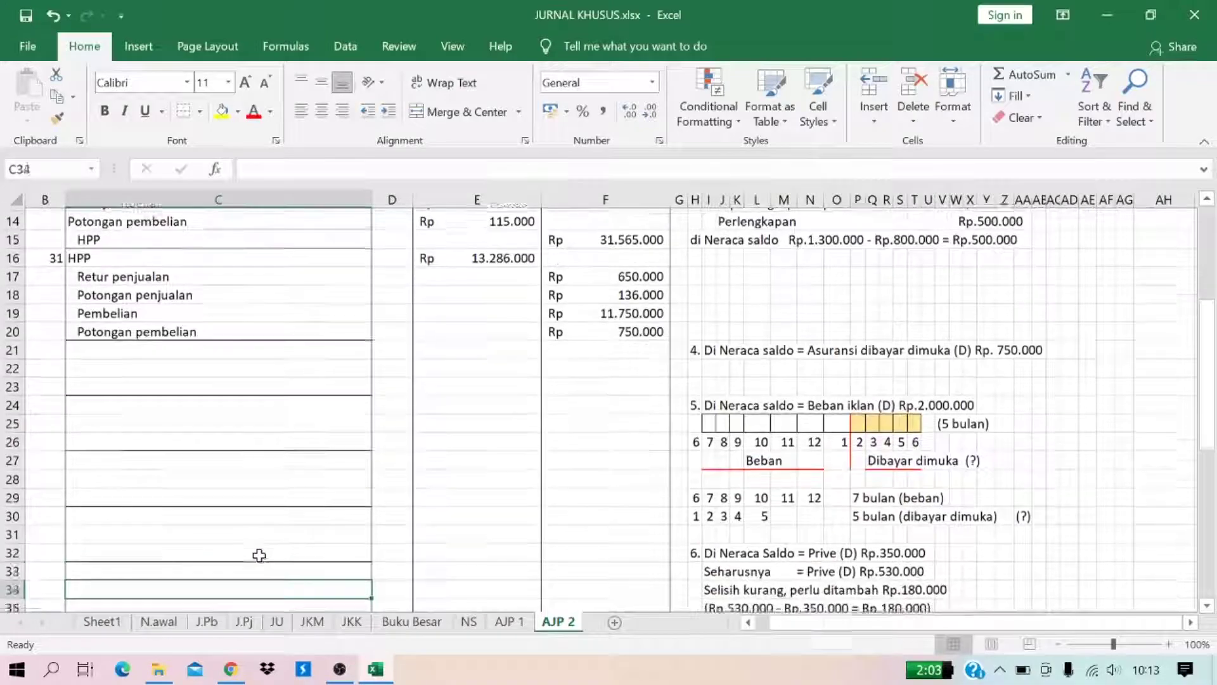
key(Down)
key(Up)
key(Up)
key(Up)
key(Up)
key(Up)
key(Up)
key(Up)
key(Up)
key(Up)
key(Up)
key(Up)
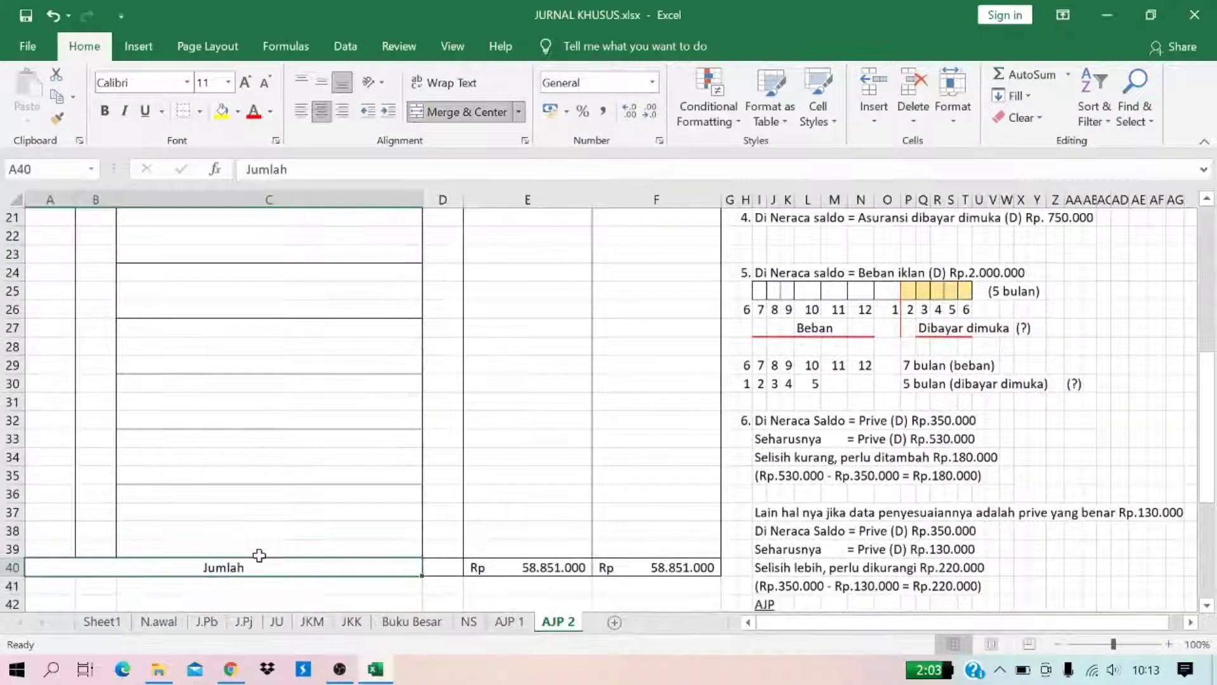
Step: Try to copy all remaining entries B12:F32 from sheet AJP 1 into AJP 2 starting at B21
click(511, 623)
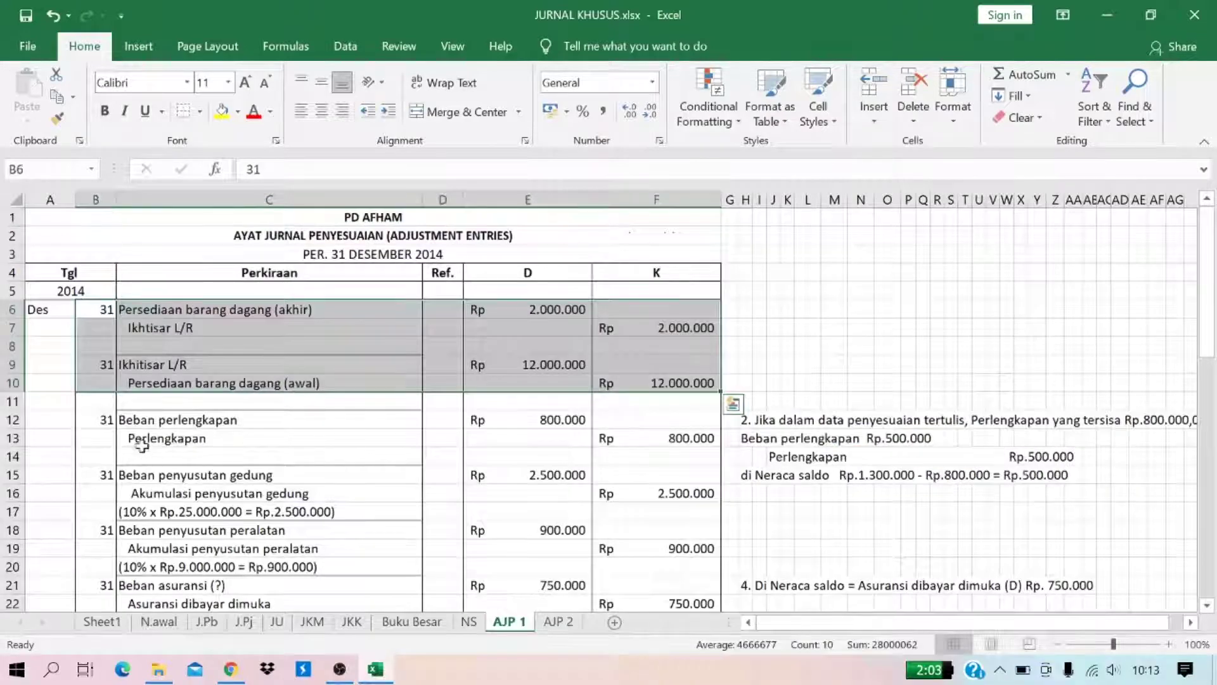
drag(109, 419, 607, 444)
key(shift+Down)
key(shift+Down)
key(shift+Down)
key(shift+Down)
key(shift+Down)
key(shift+Down)
key(shift+Down)
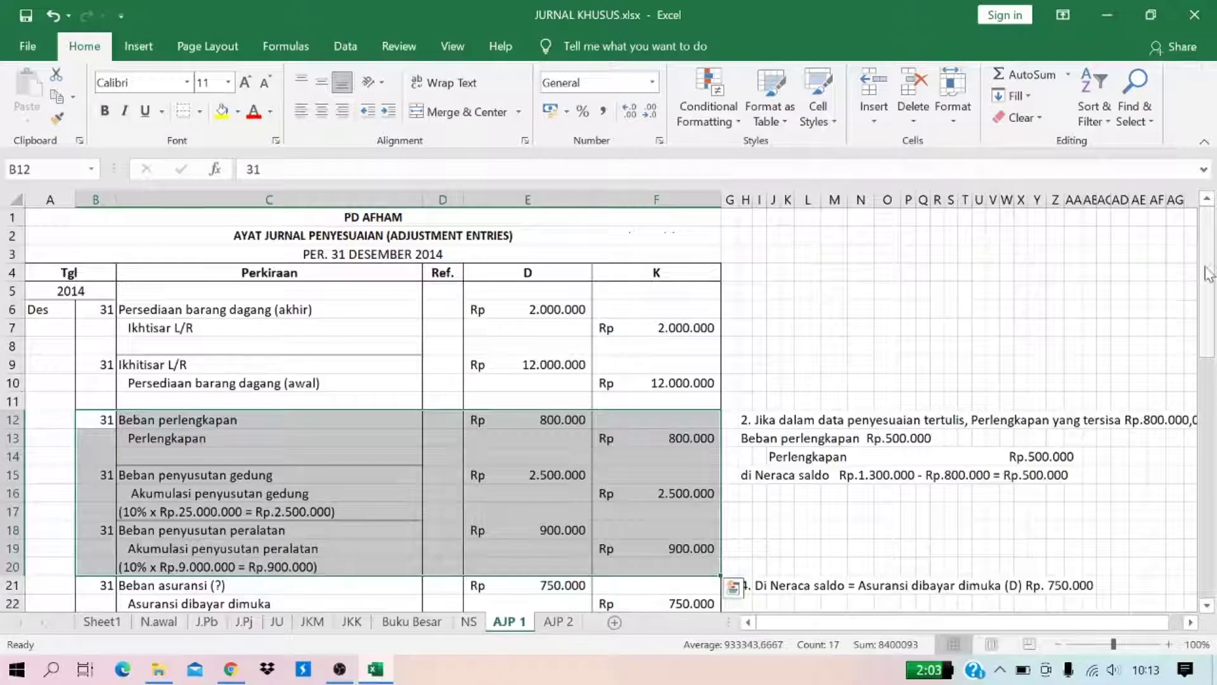
drag(1212, 279, 1209, 368)
drag(721, 352, 721, 571)
key(ctrl+c)
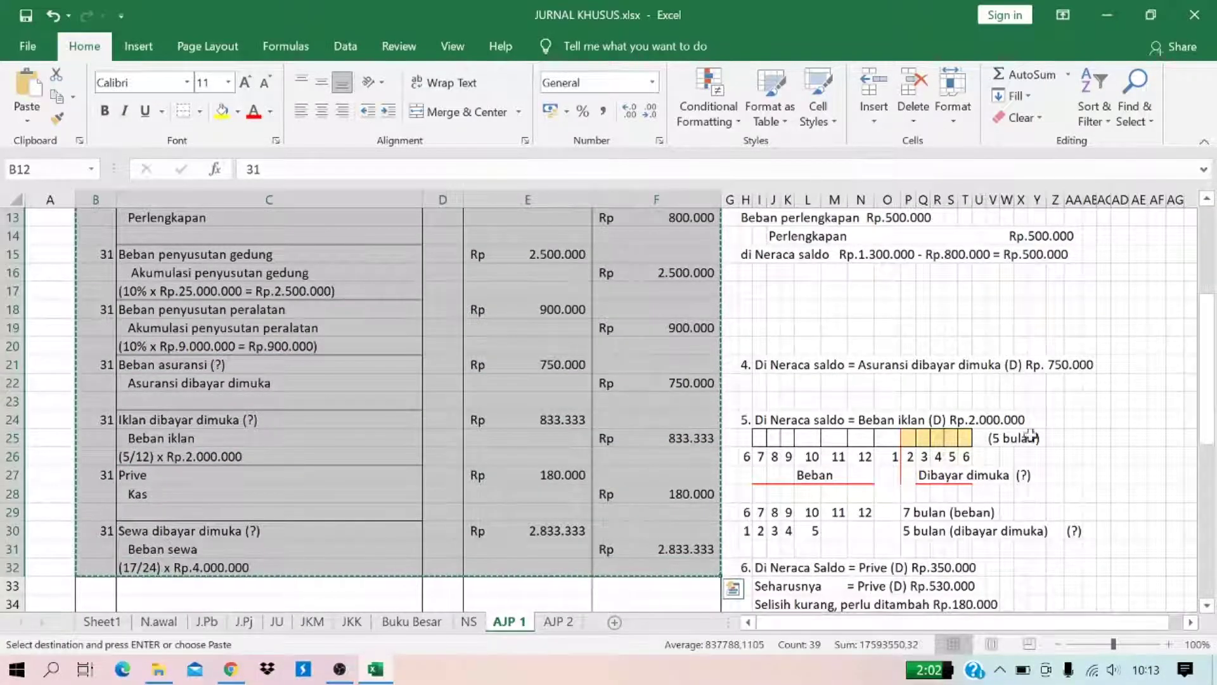
click(549, 624)
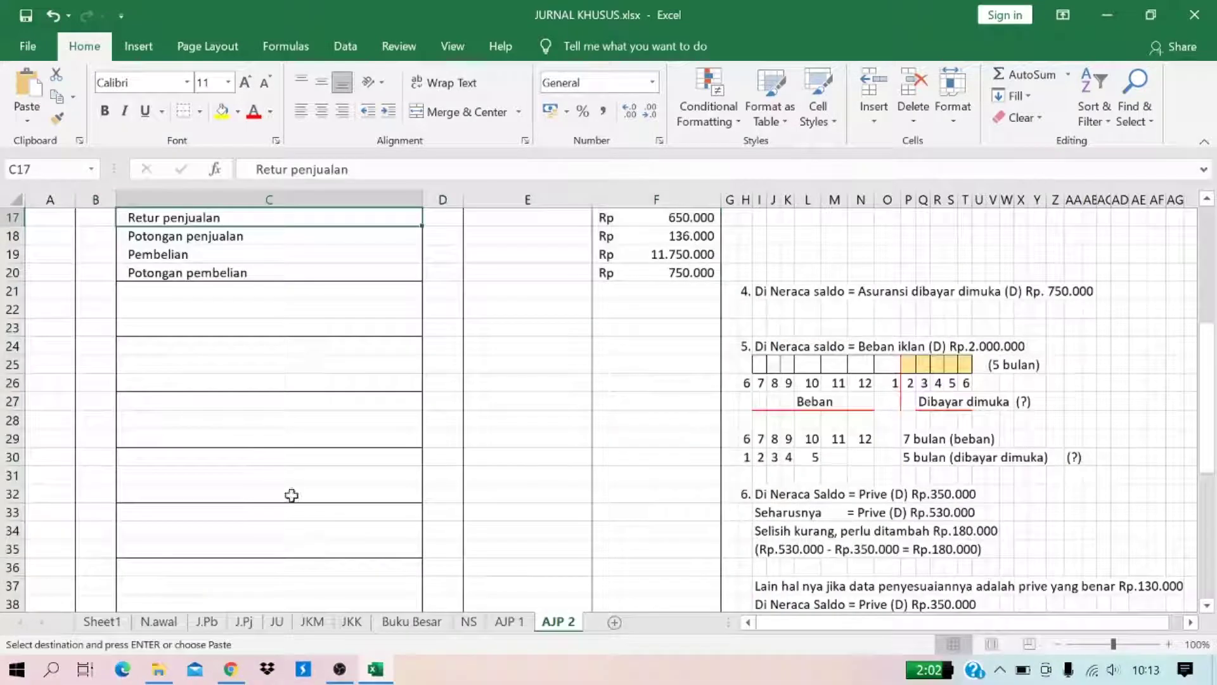
click(95, 289)
key(ctrl+v)
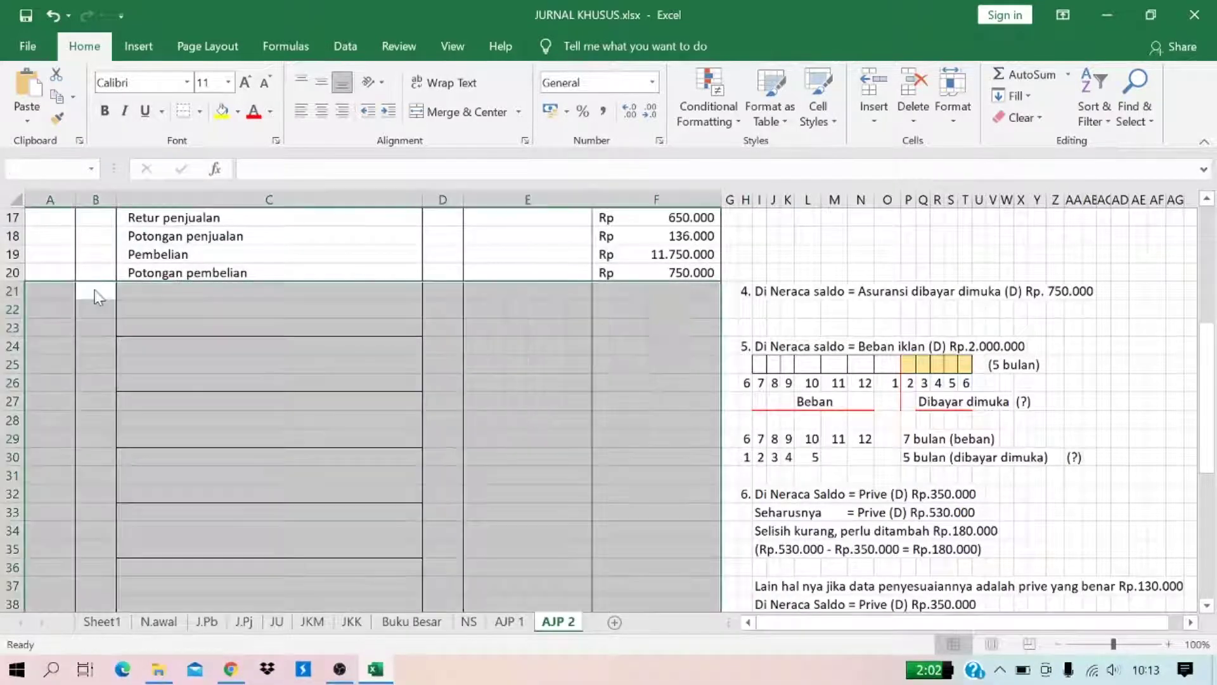
click(612, 388)
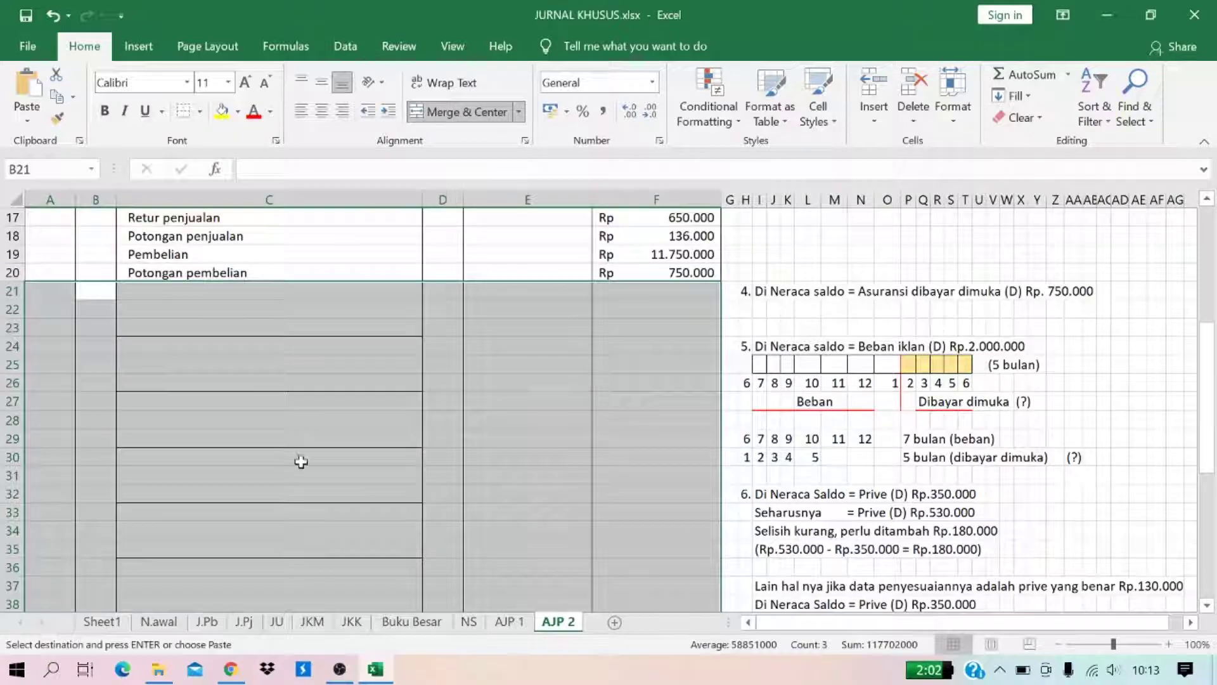
click(311, 472)
Step: Copy the Beban perlengkapan entry B12:F14 from sheet AJP 1 into AJP 2 at B21
click(509, 622)
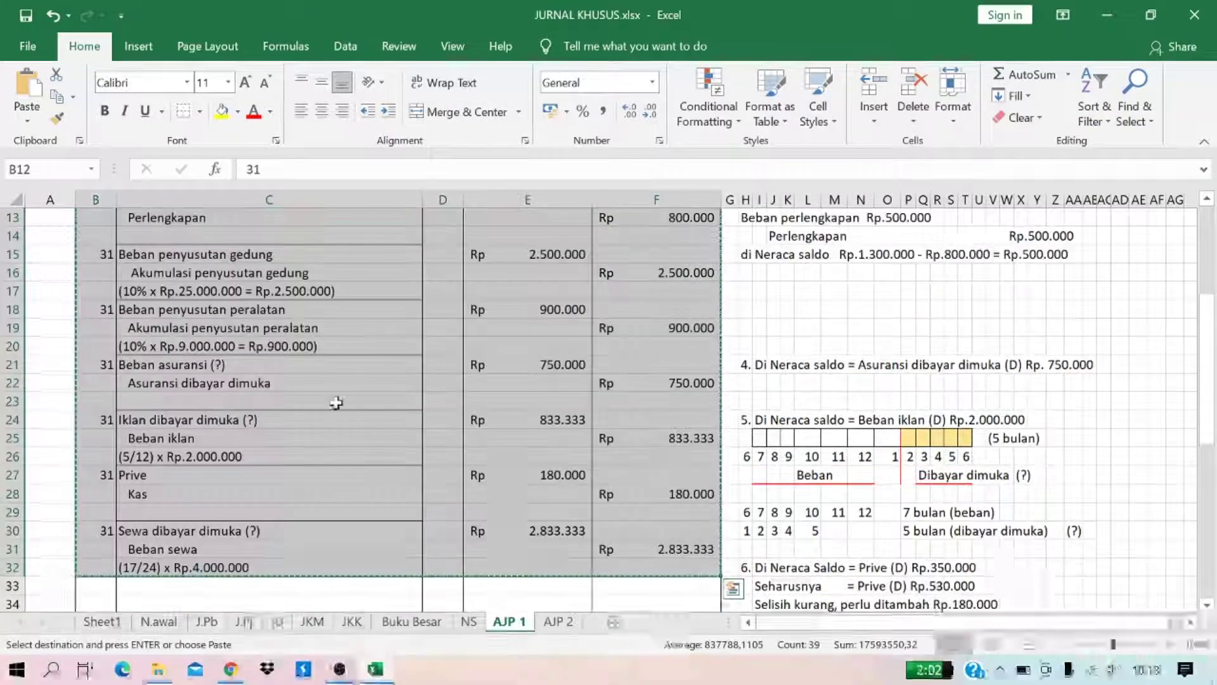
click(672, 475)
drag(1207, 365, 1187, 292)
drag(100, 365, 659, 404)
key(ctrl+c)
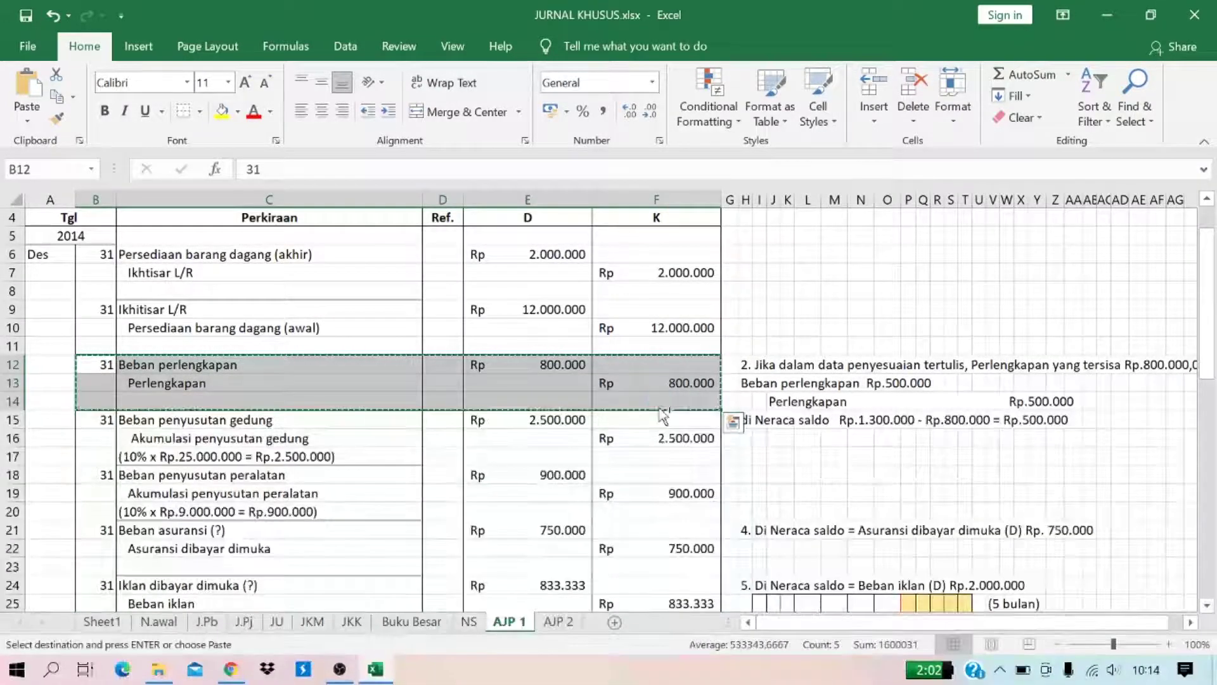
click(558, 622)
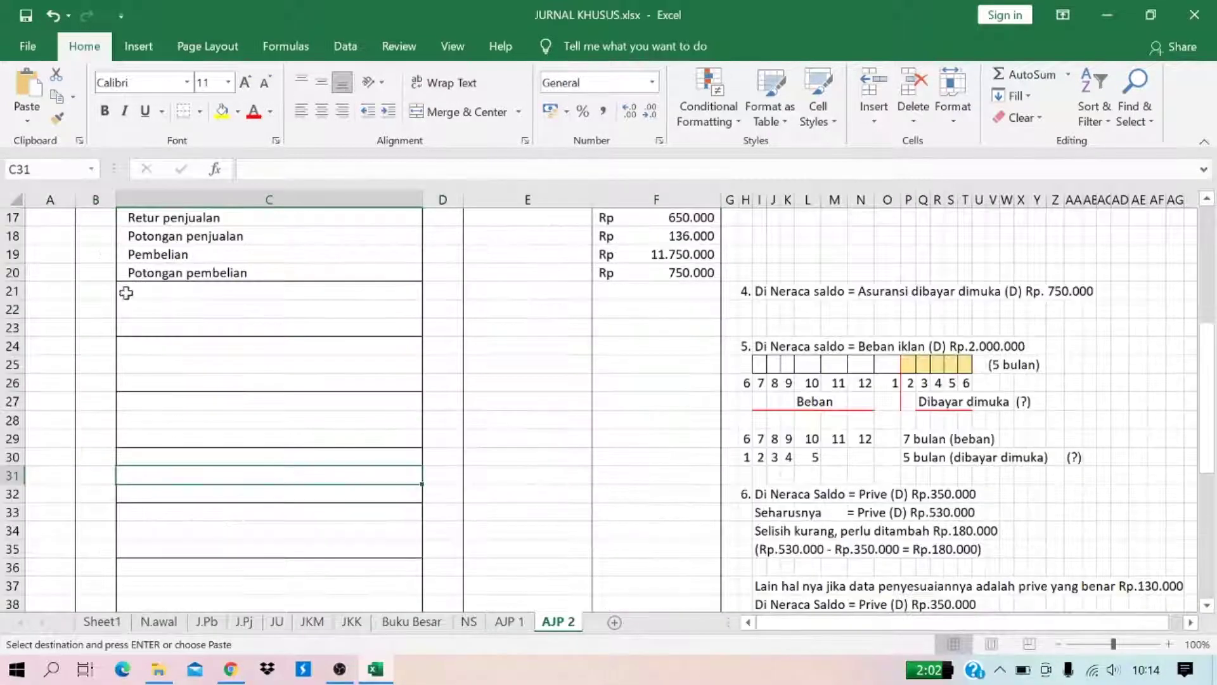
click(104, 292)
key(ctrl+v)
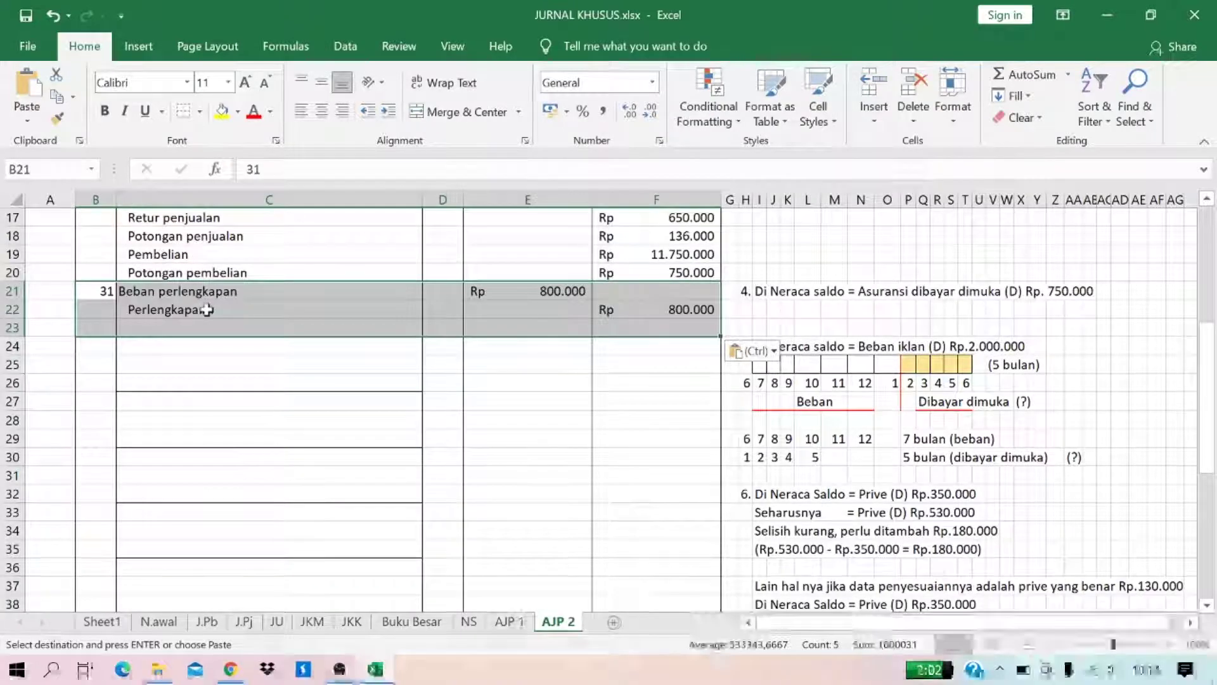
Step: Copy the building and equipment depreciation entries B15:F20 from sheet AJP 1 into AJP 2 at B24
click(504, 622)
drag(102, 420, 633, 507)
key(ctrl+c)
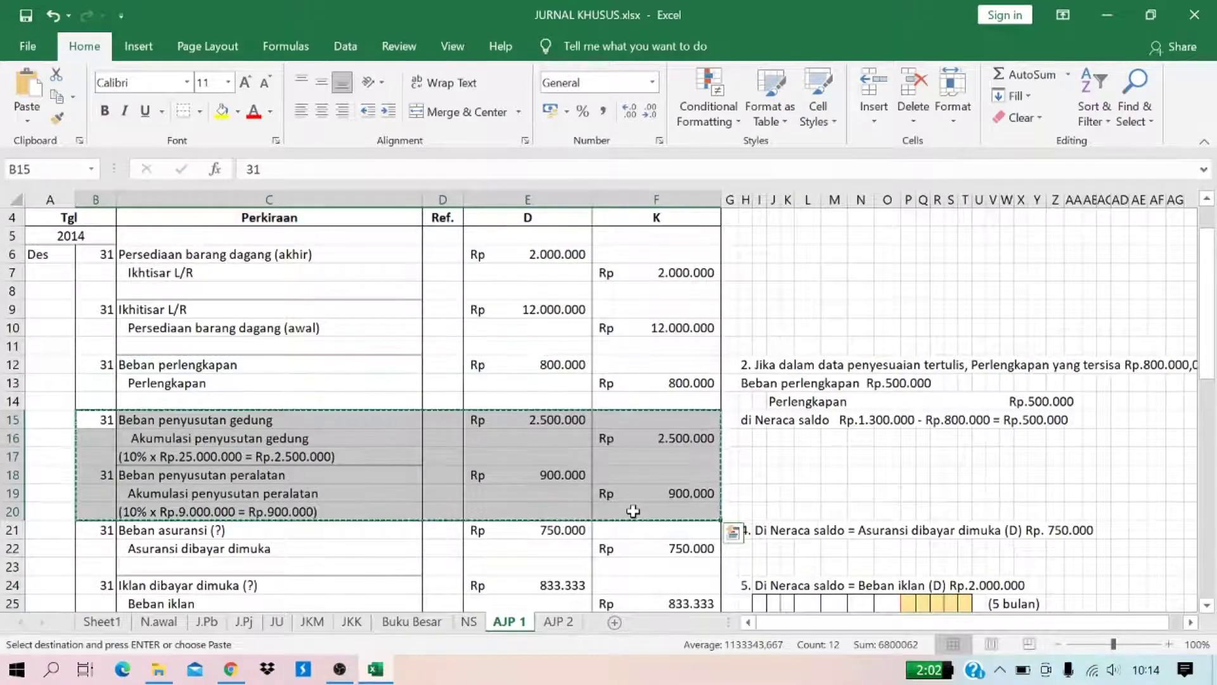
click(558, 622)
click(98, 348)
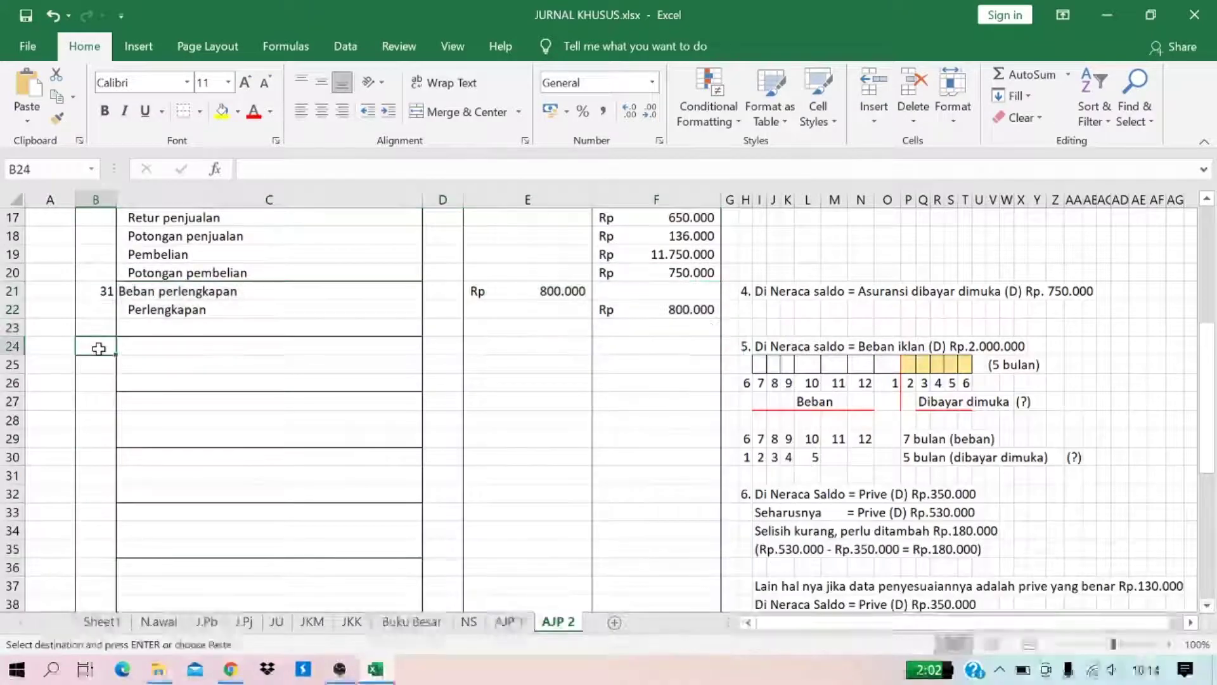
key(ctrl+v)
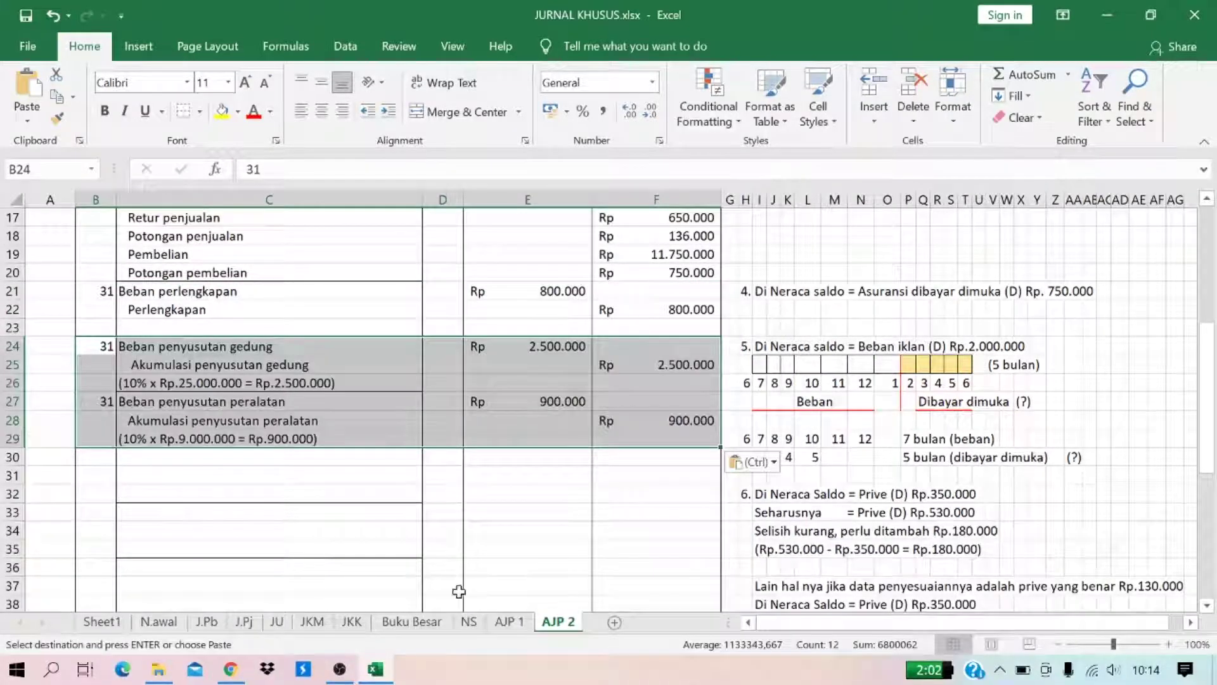
Step: Copy the Beban asuransi and Iklan dibayar dimuka entries B21:F26 from sheet AJP 1 into AJP 2 at B30
click(508, 621)
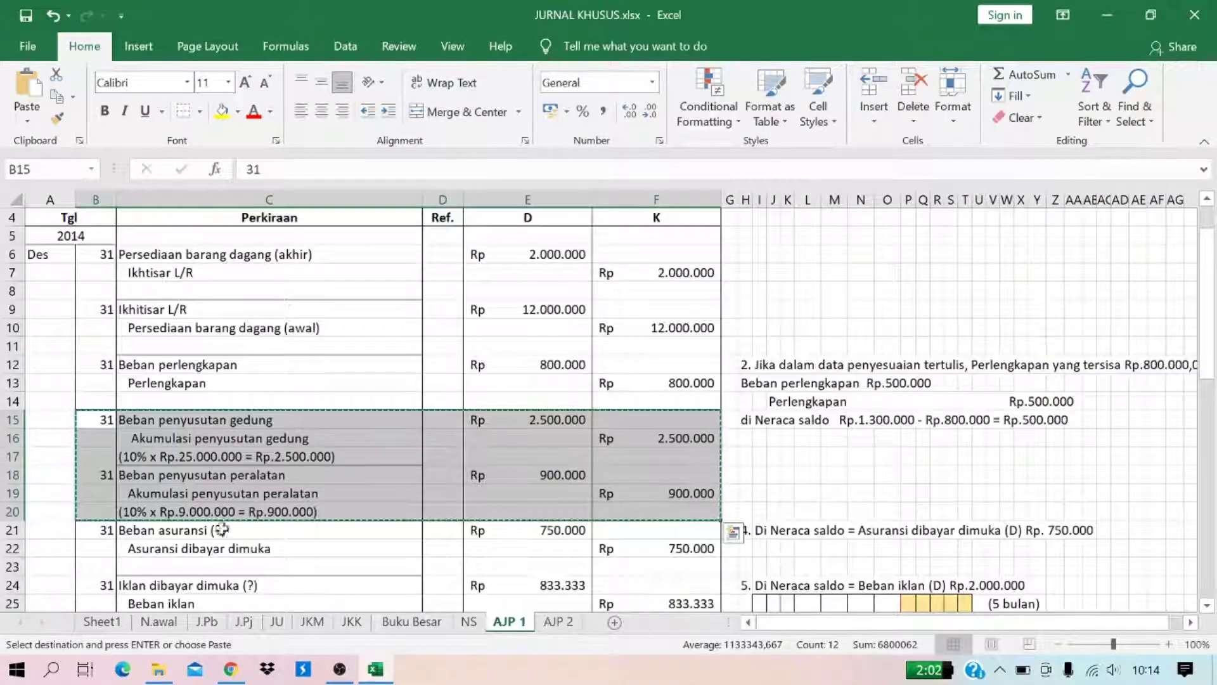
click(104, 530)
drag(216, 598, 602, 487)
key(ctrl+c)
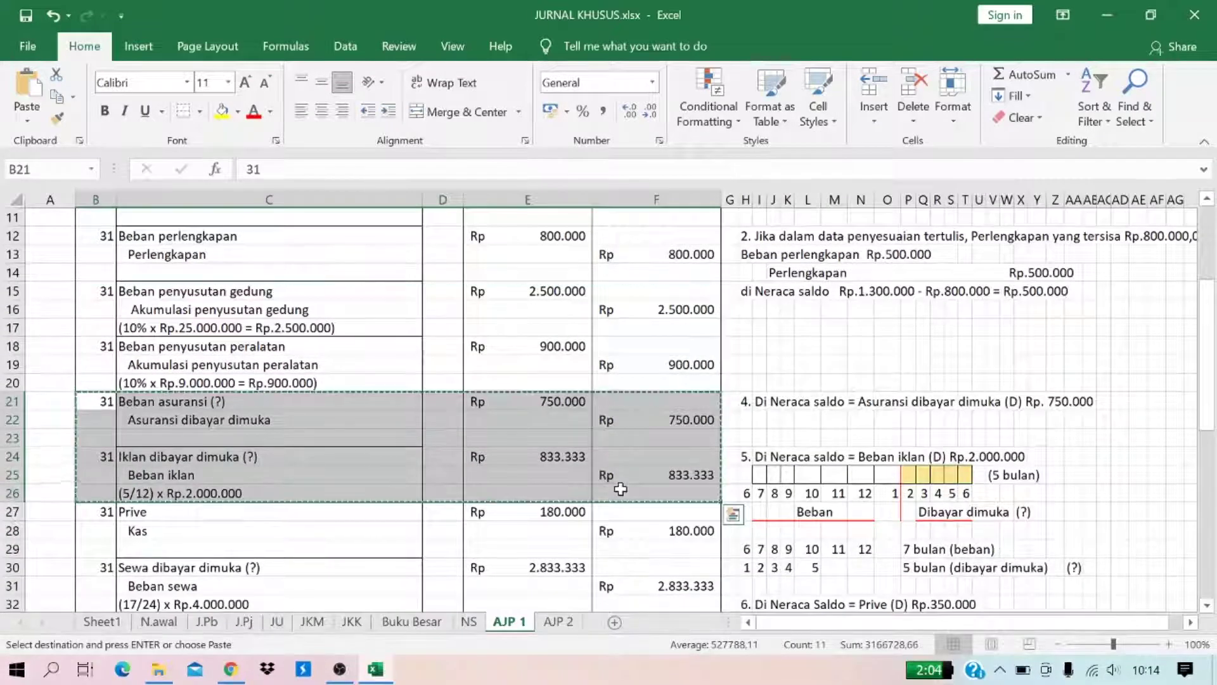
click(558, 621)
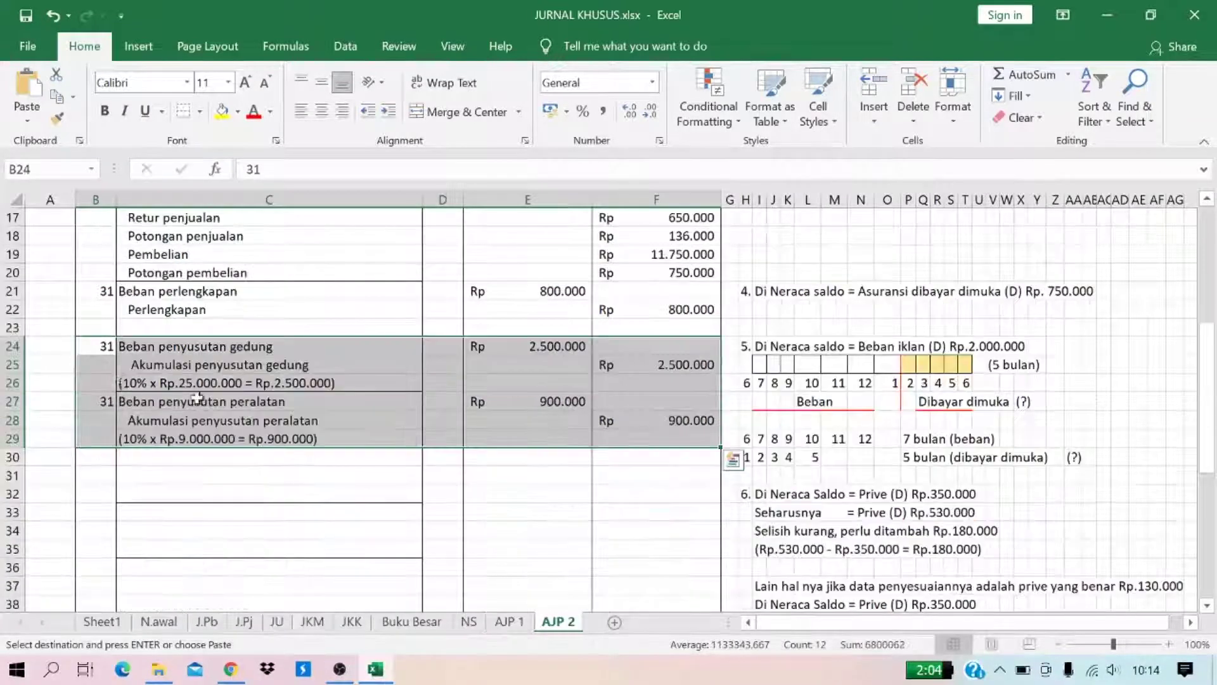
click(107, 457)
key(ctrl+v)
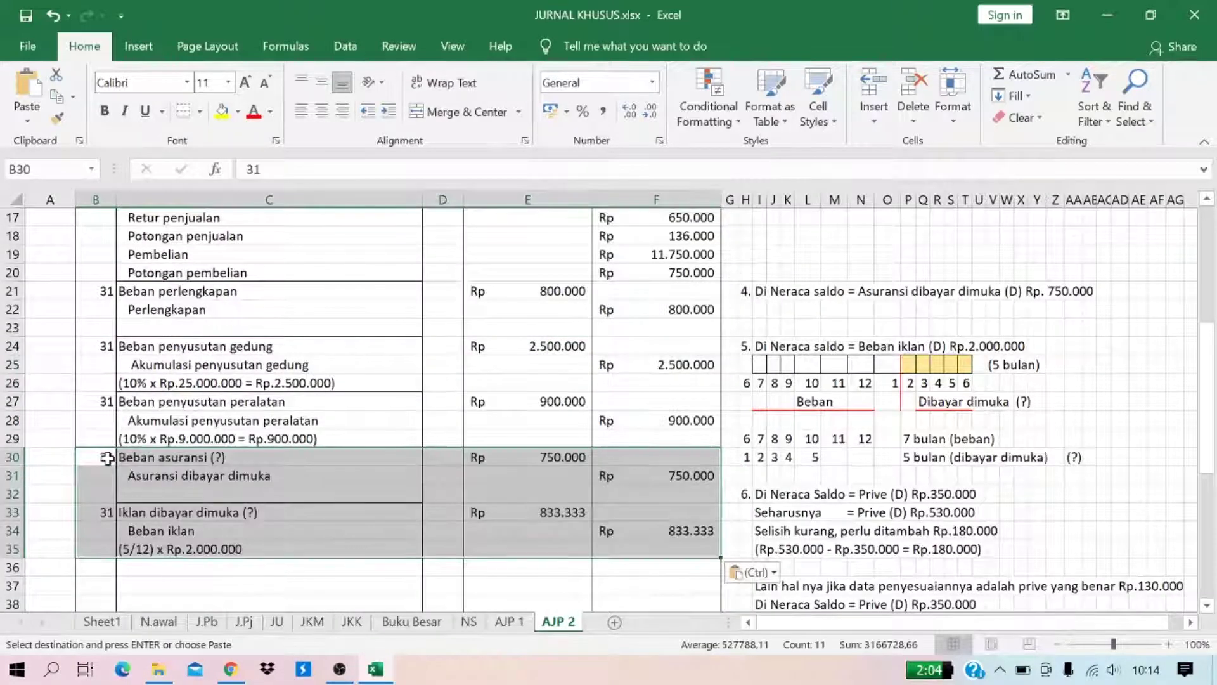
Step: Try to copy the Prive and Sewa dibayar dimuka entries B27:F32 from sheet AJP 1 into AJP 2 at B36
click(509, 622)
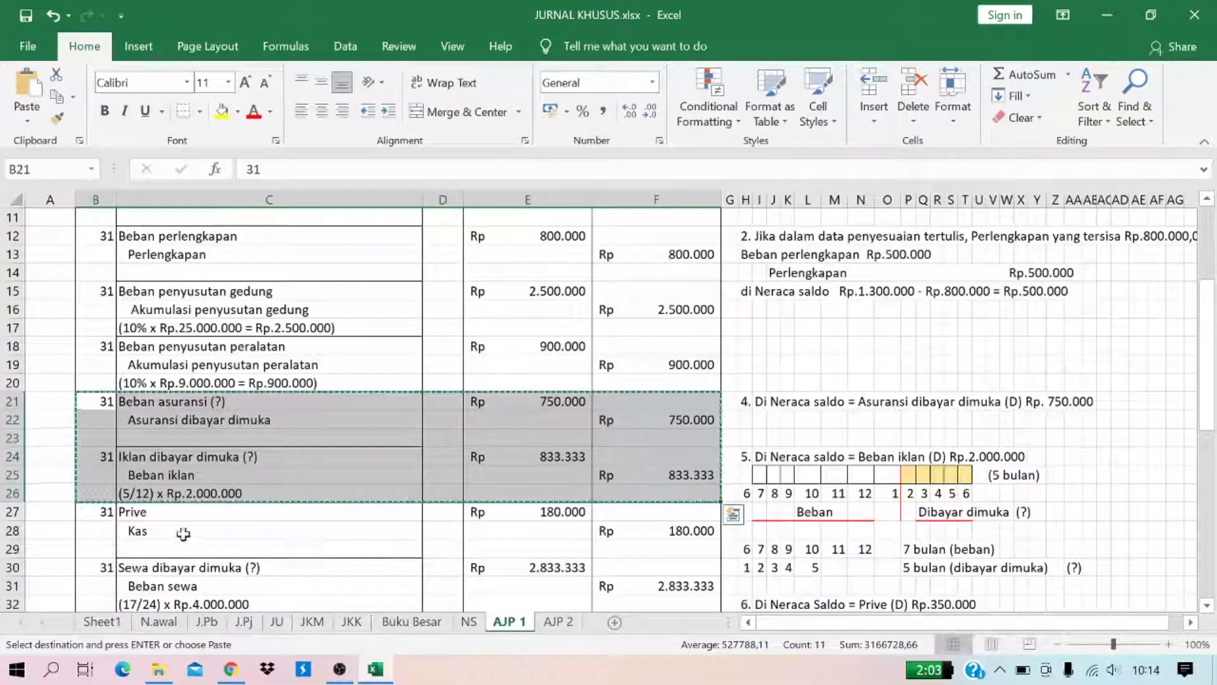
drag(110, 519, 623, 422)
key(Escape)
key(ctrl+c)
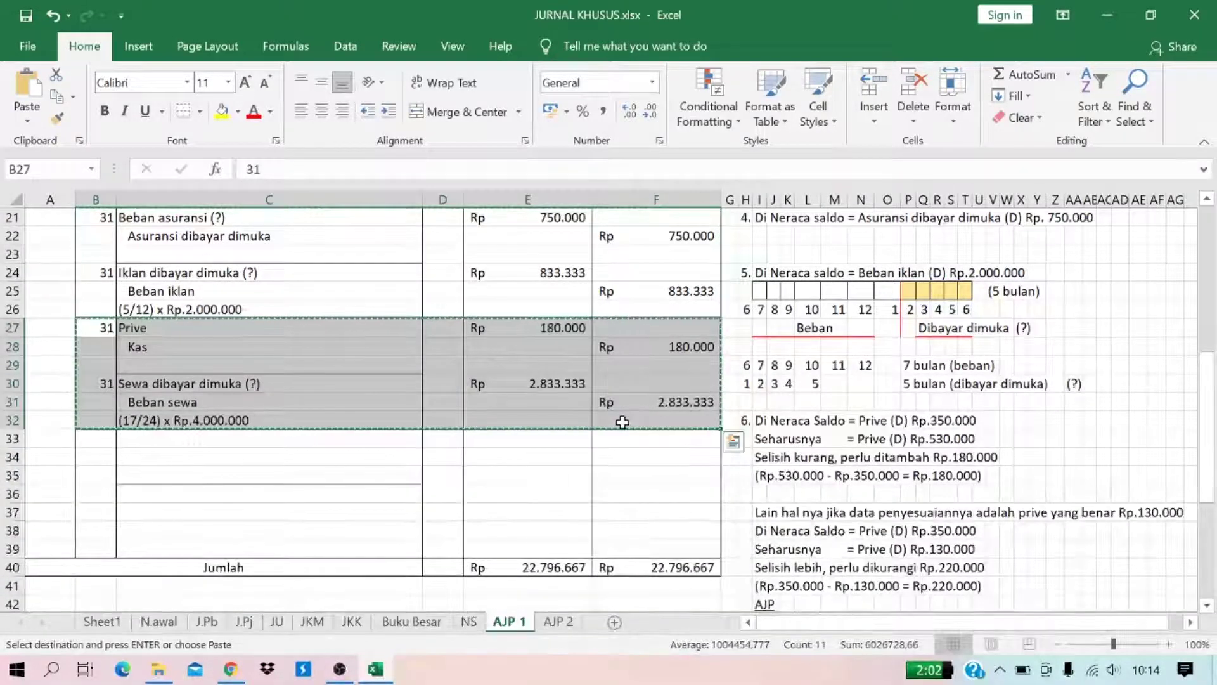
click(559, 621)
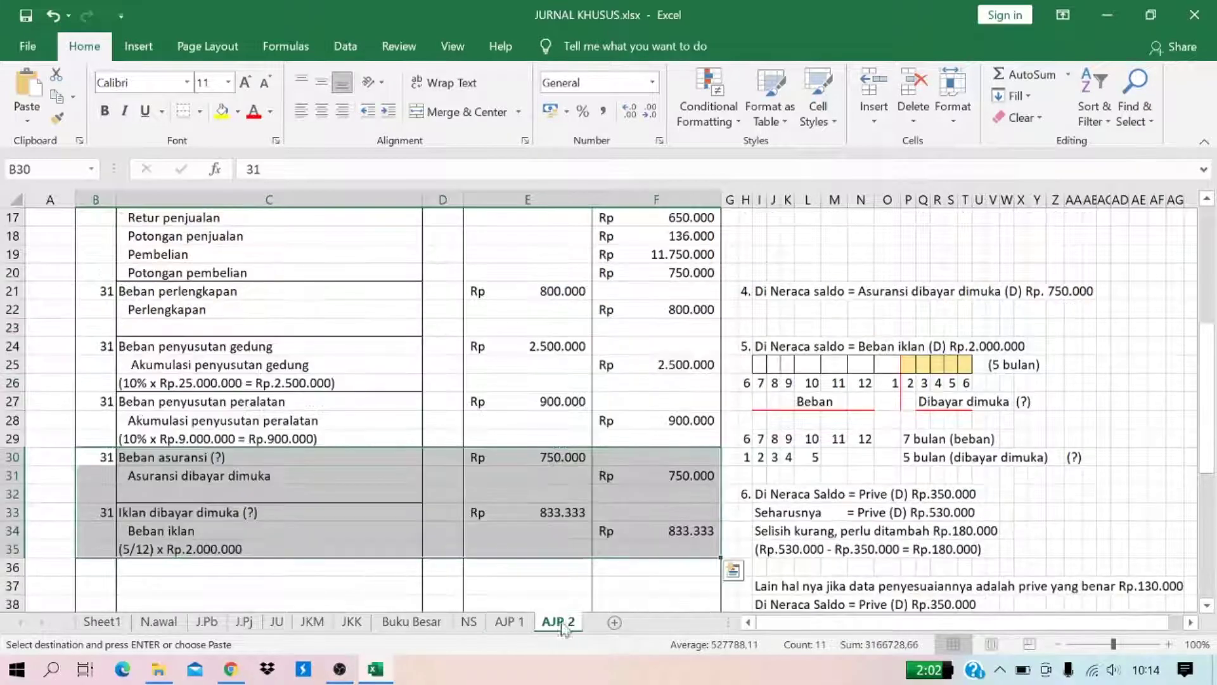
click(108, 566)
key(ctrl+v)
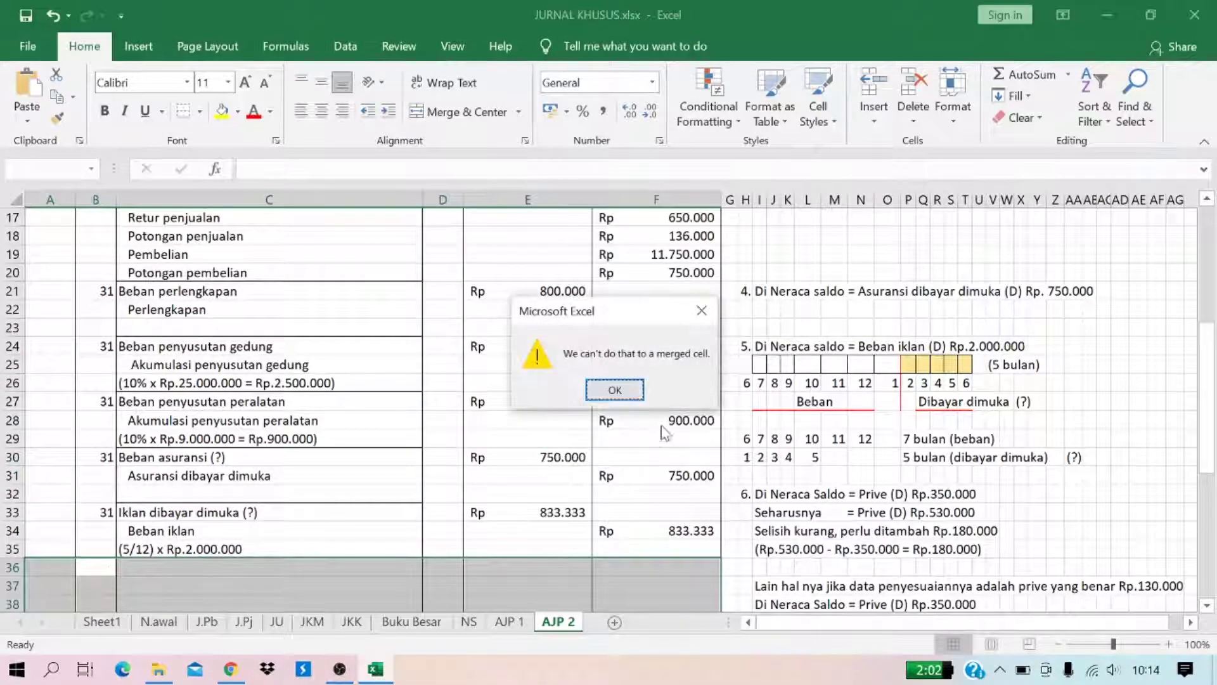
click(702, 310)
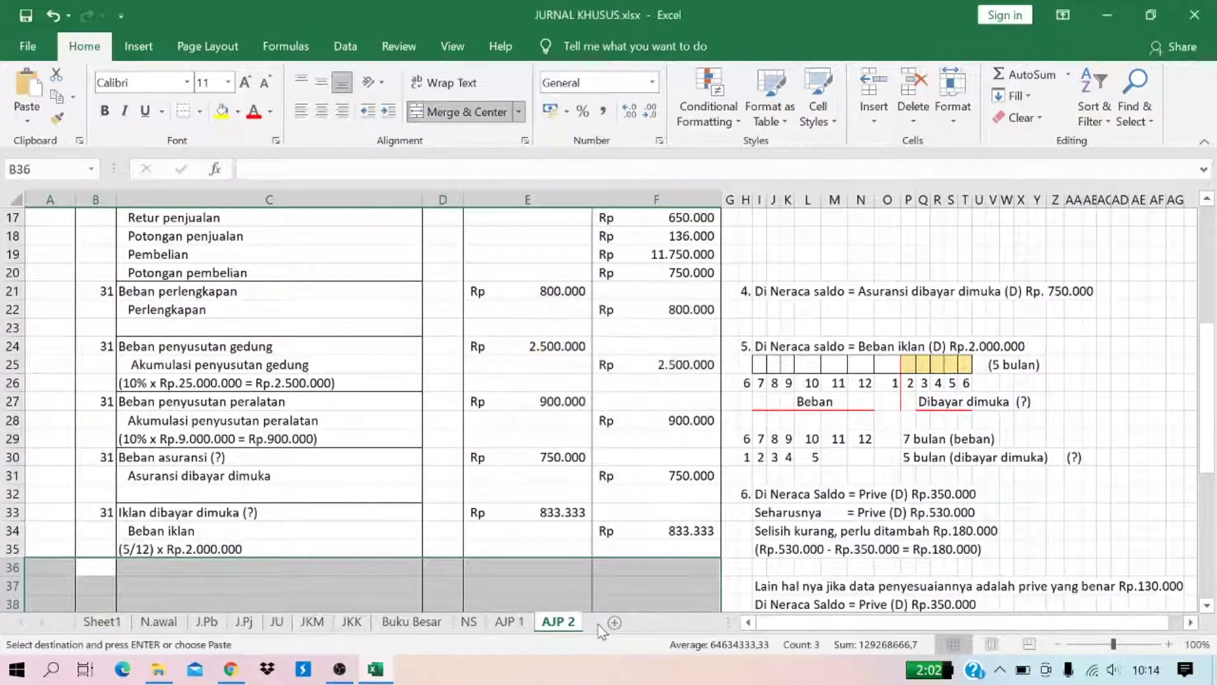
Step: Copy the Prive entry B27:F29 from sheet AJP 1 into AJP 2 at B36
click(507, 621)
drag(101, 326, 637, 356)
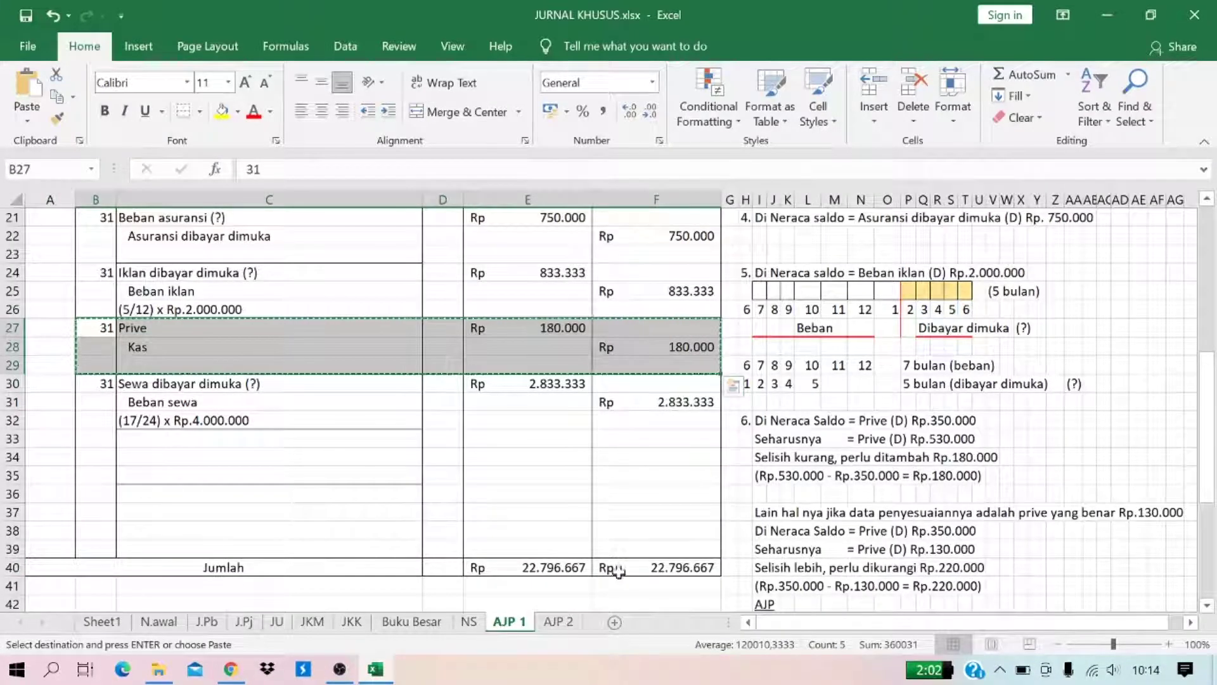
click(558, 622)
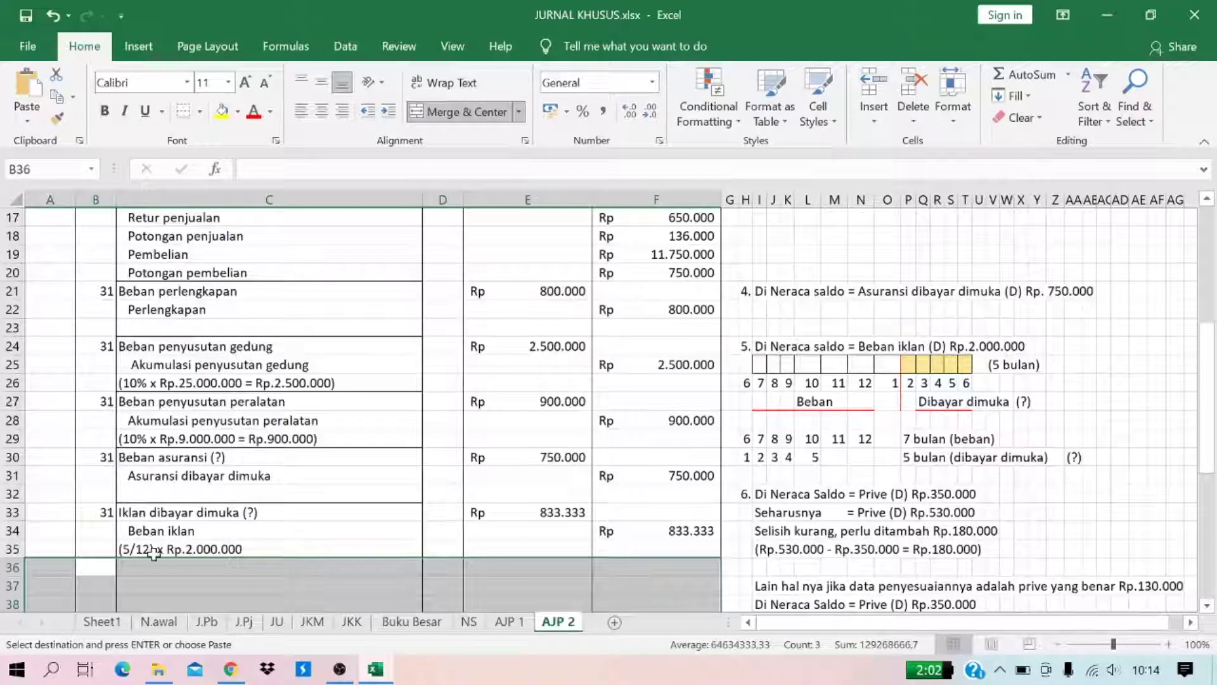
click(101, 566)
key(ctrl+v)
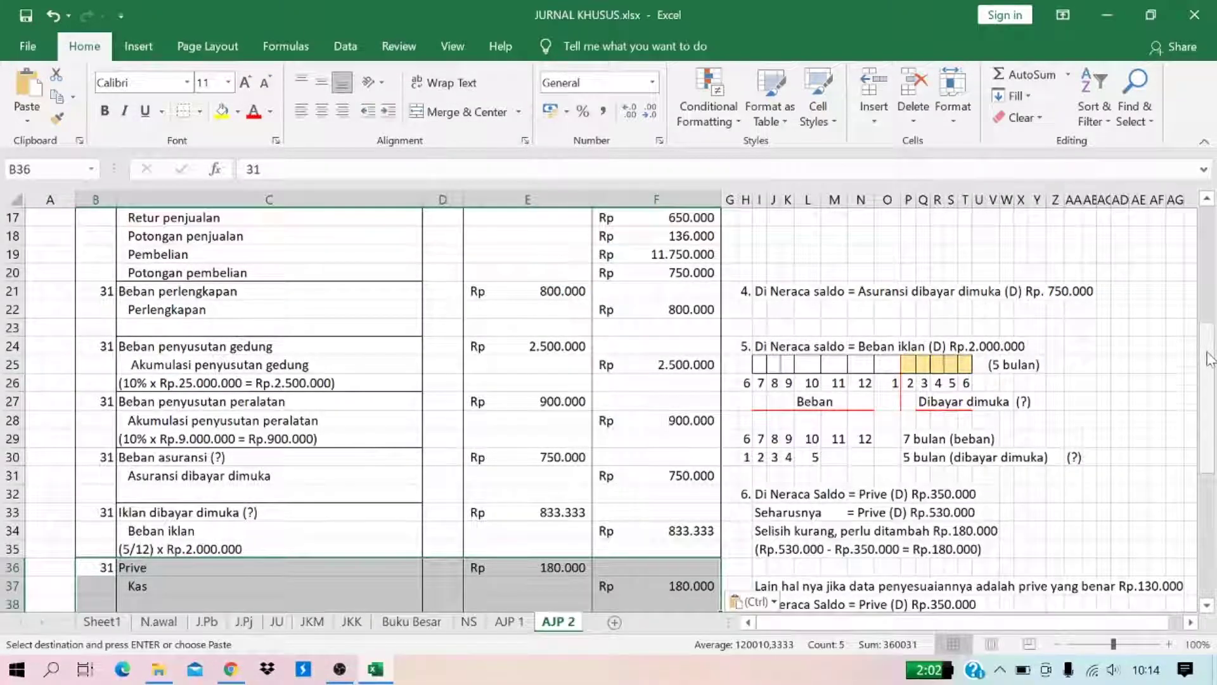
scroll(1214, 381, down, 2)
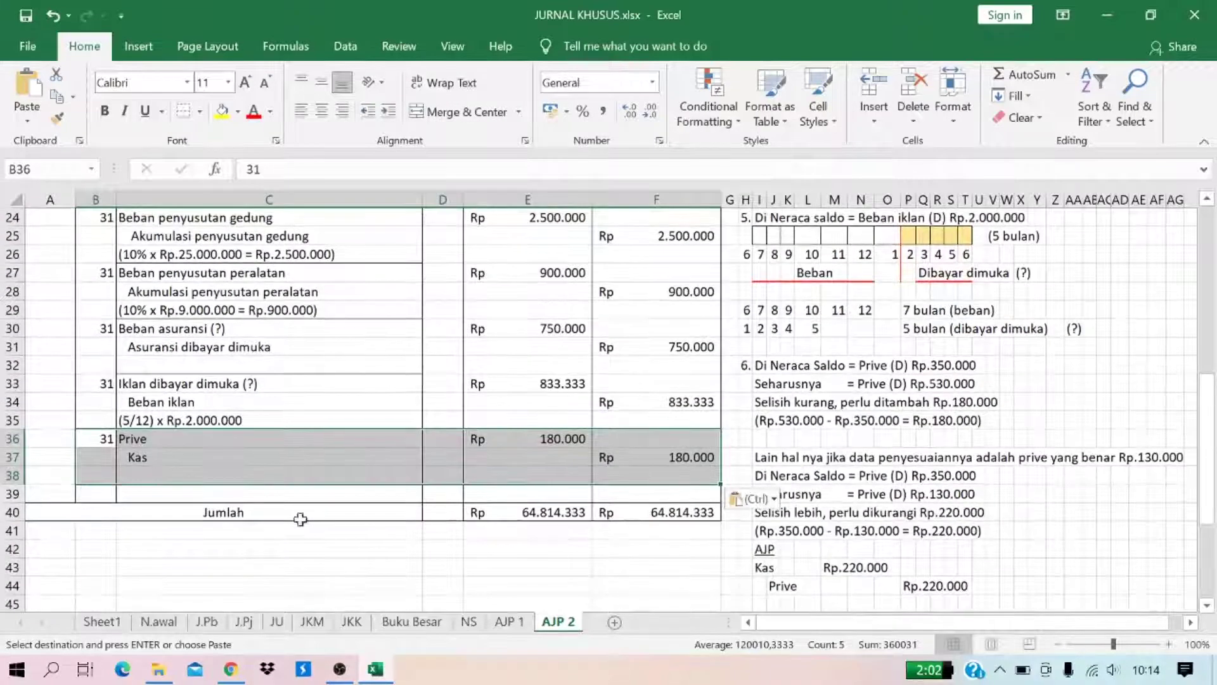
click(129, 459)
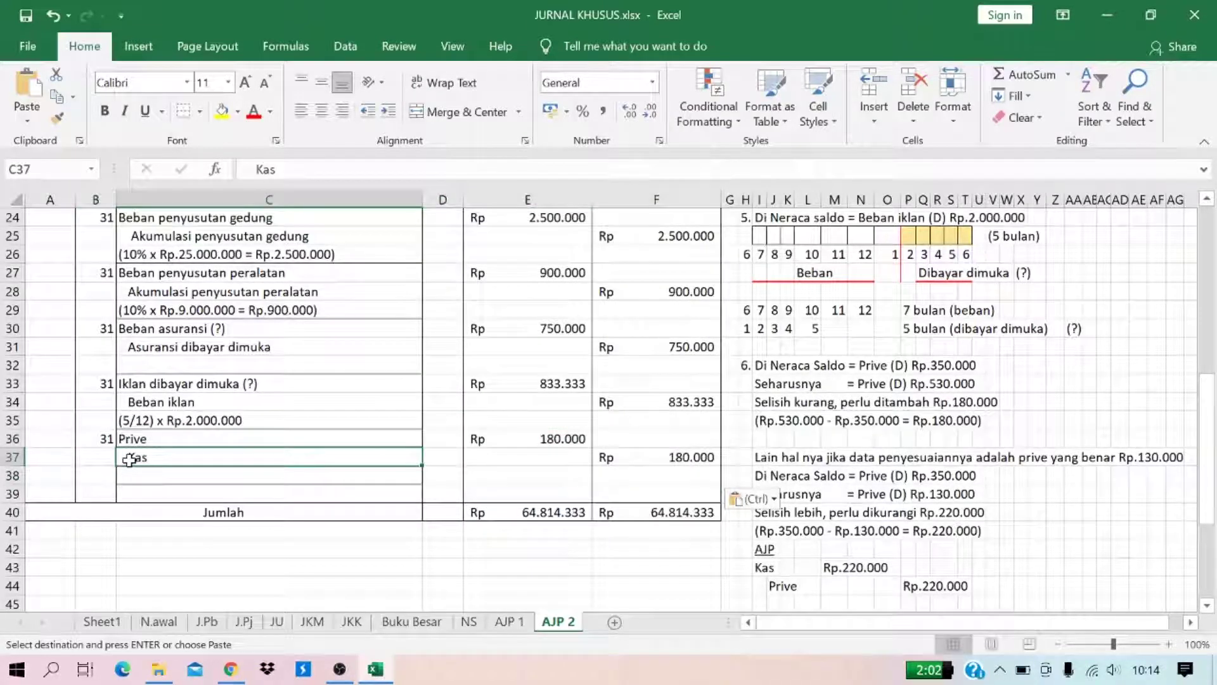
key(Escape)
Step: Remove the borders from C38 below the Kas line, then give the cell a right border
click(147, 472)
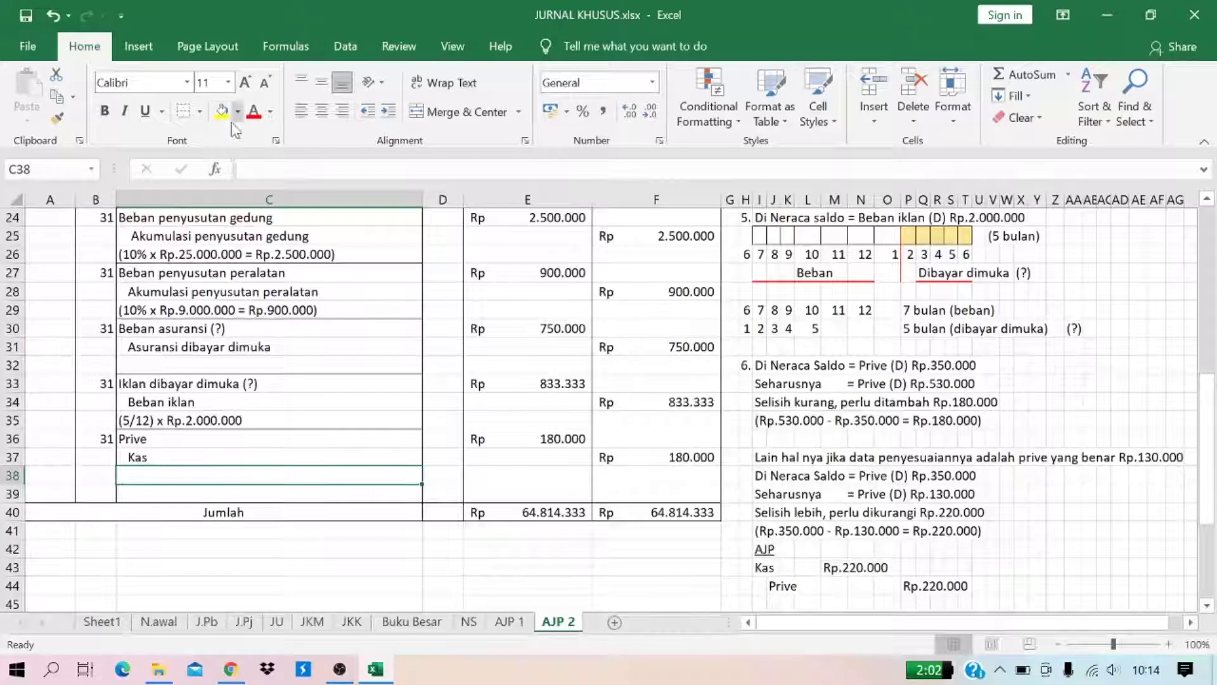
click(200, 112)
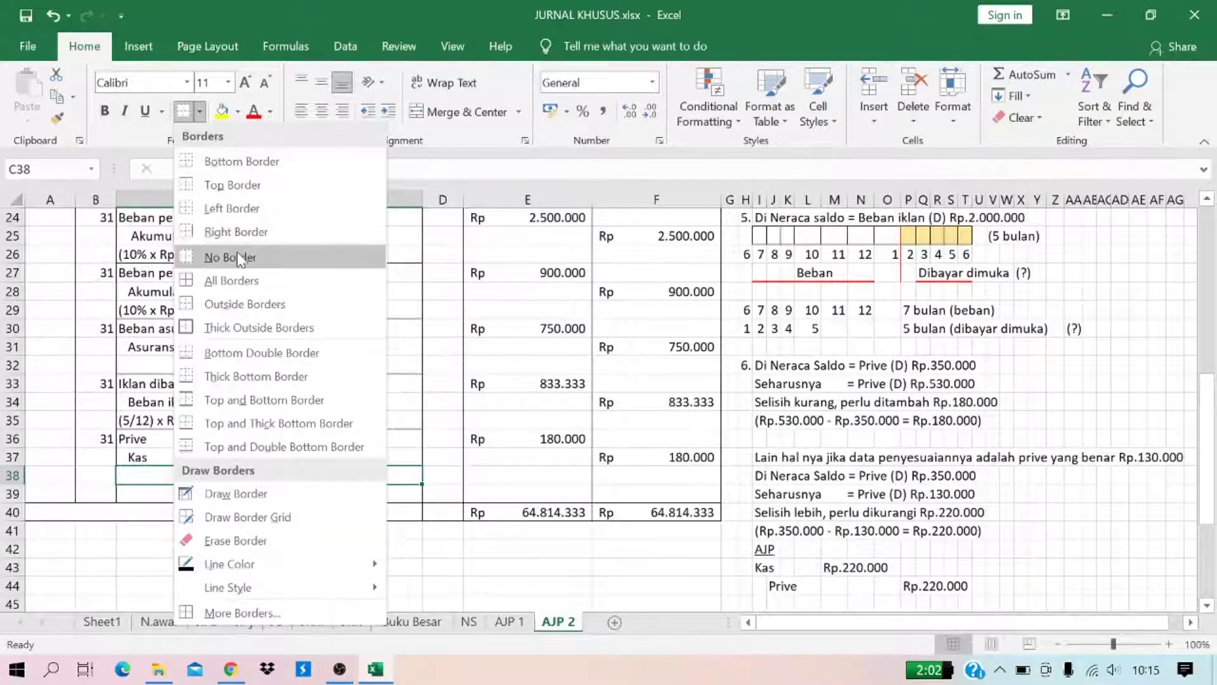
click(231, 257)
click(200, 114)
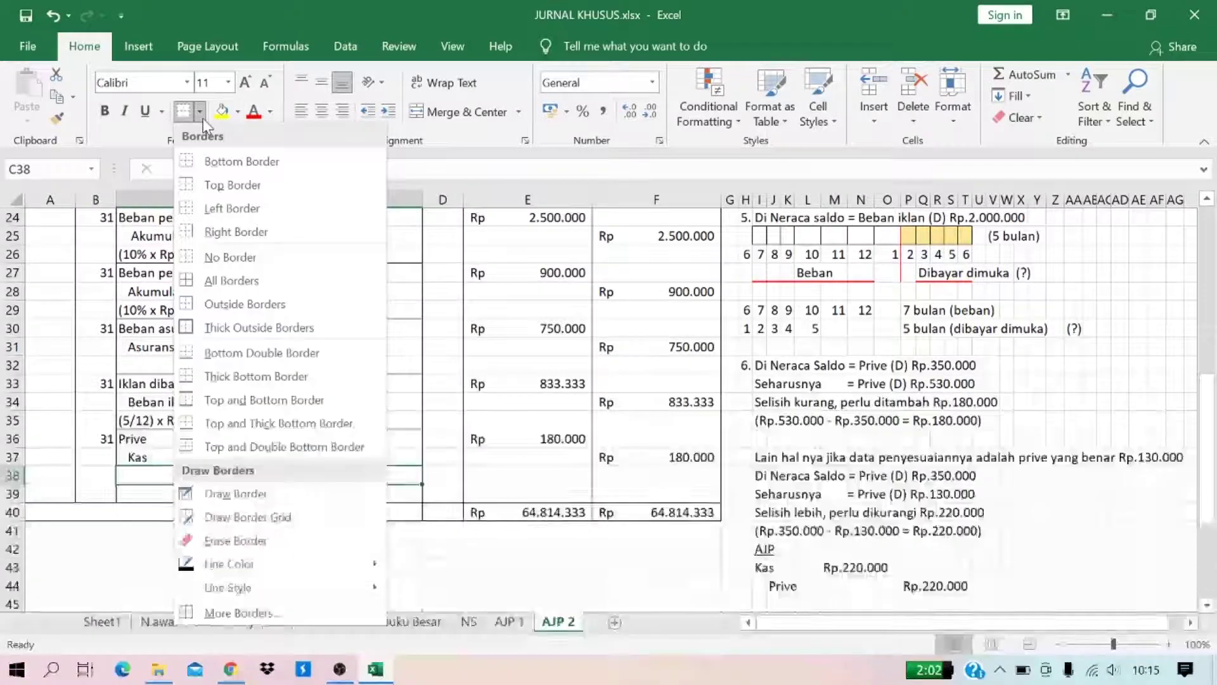
click(201, 119)
click(200, 114)
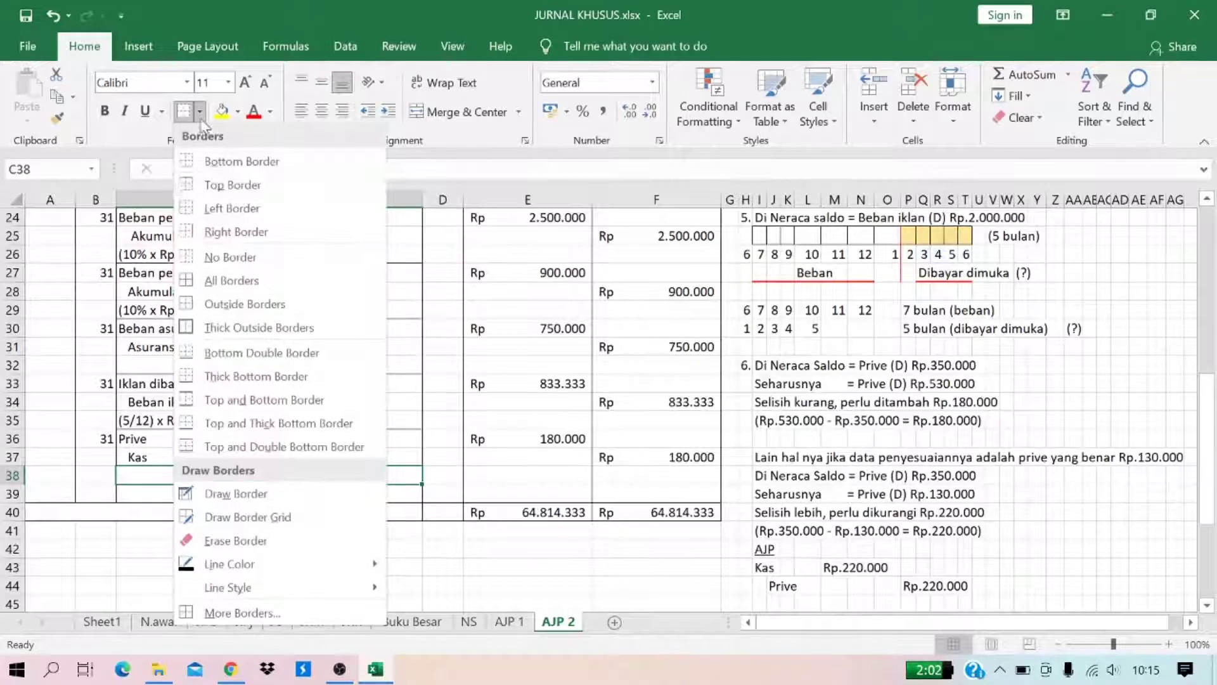
click(269, 236)
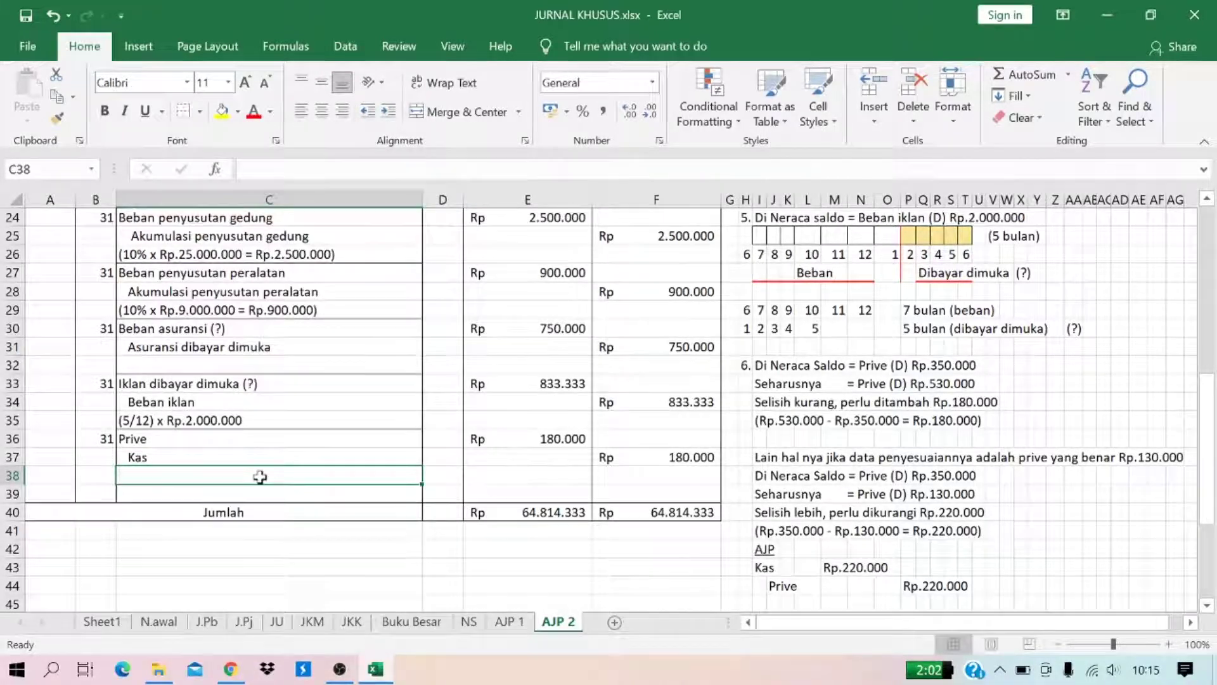
click(511, 622)
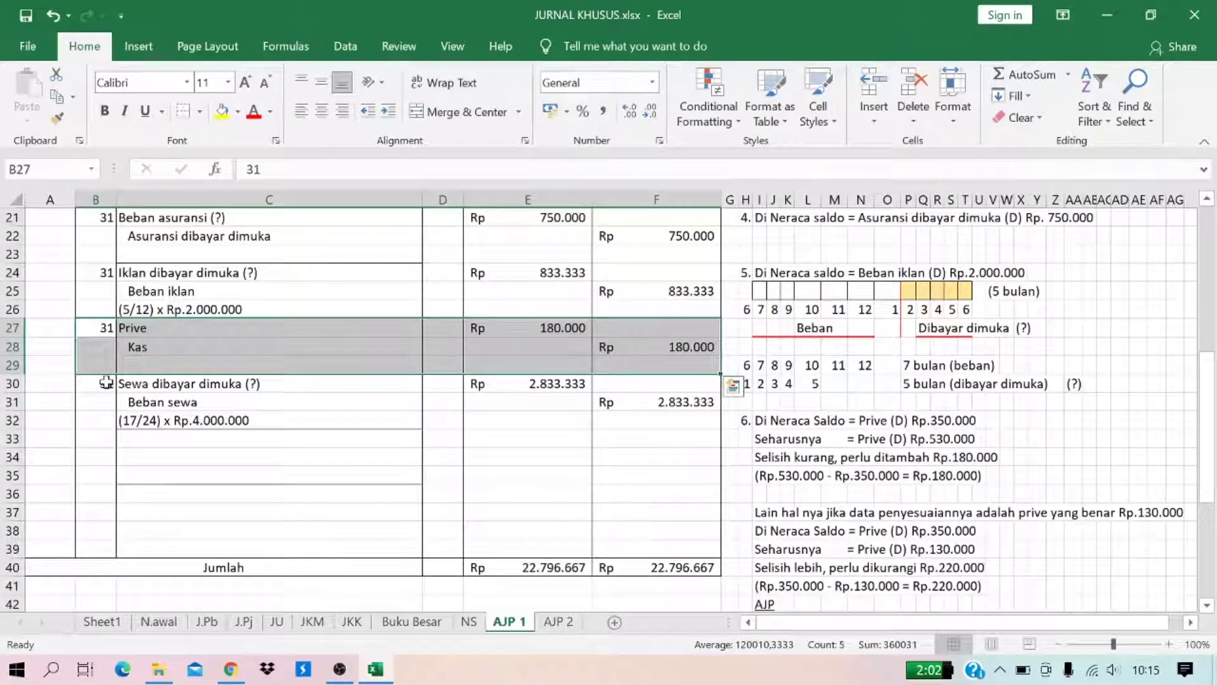
drag(106, 382, 686, 398)
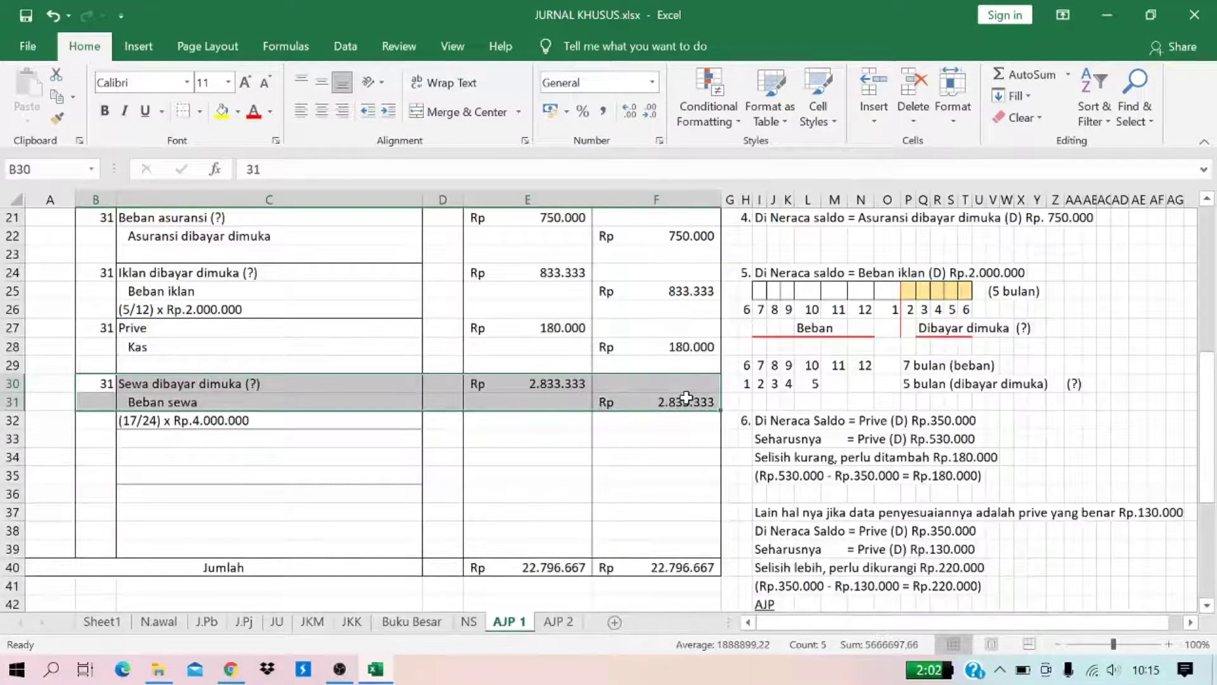
key(ctrl+c)
click(558, 622)
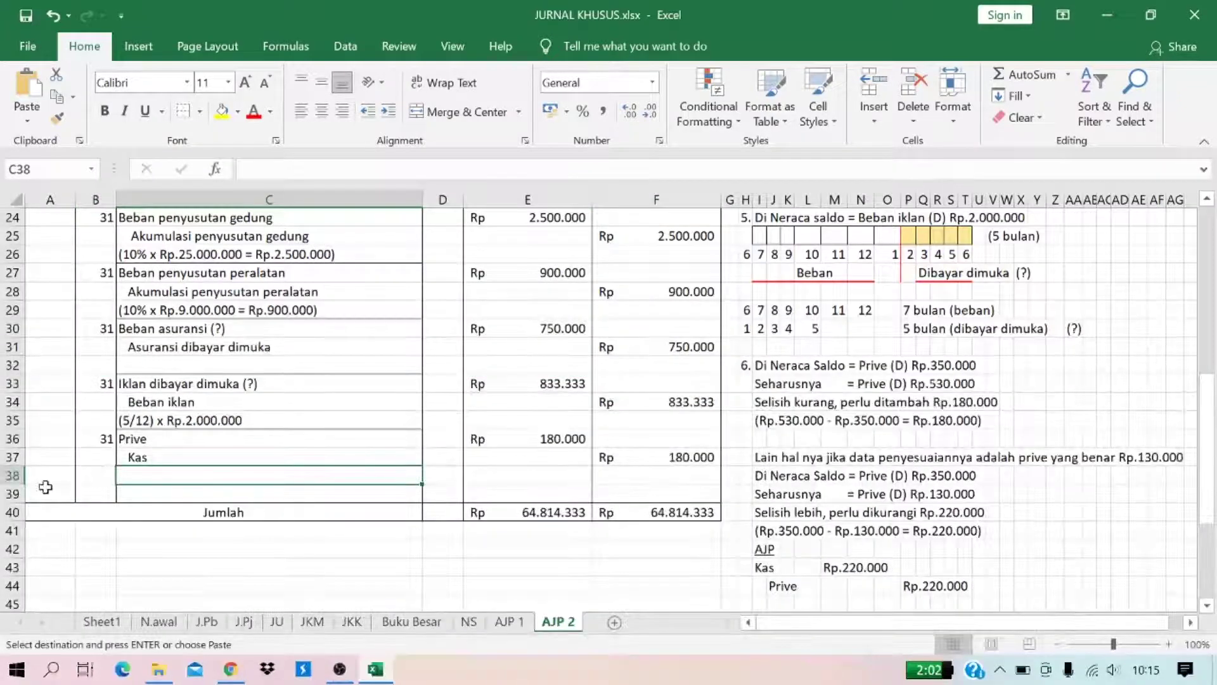
double_click(178, 549)
key(Return)
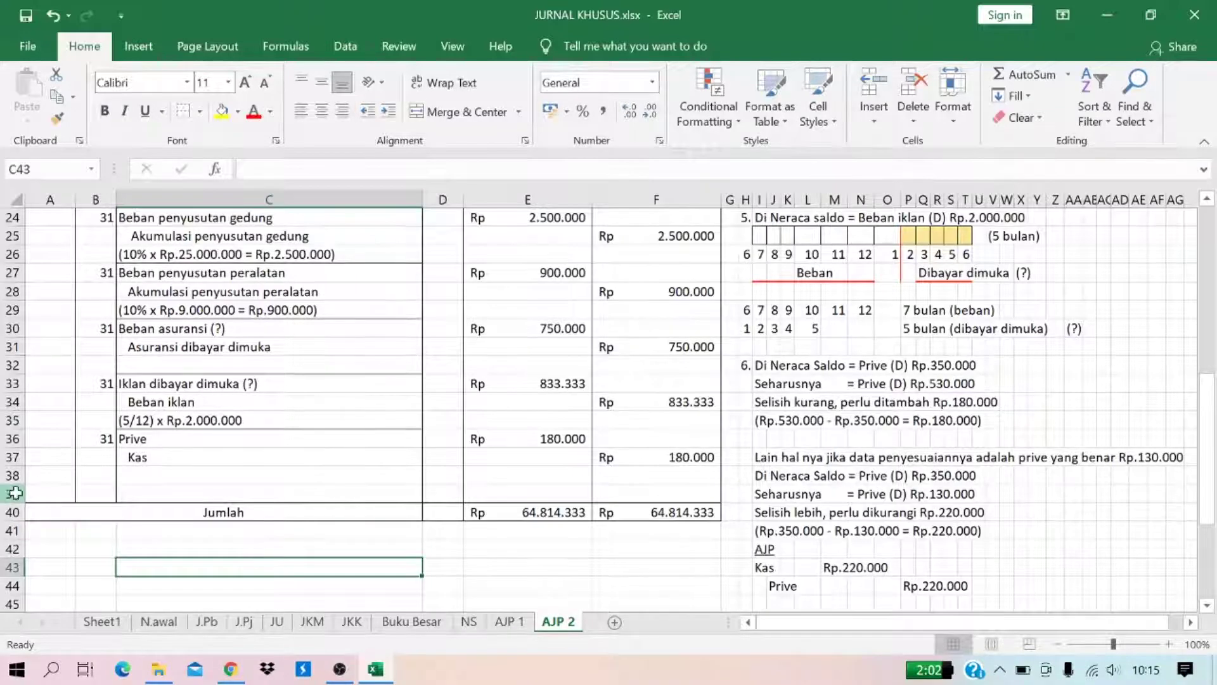
Step: Insert a new row above row 39 on AJP 2 and give C39 a left border
click(12, 493)
right_click(12, 493)
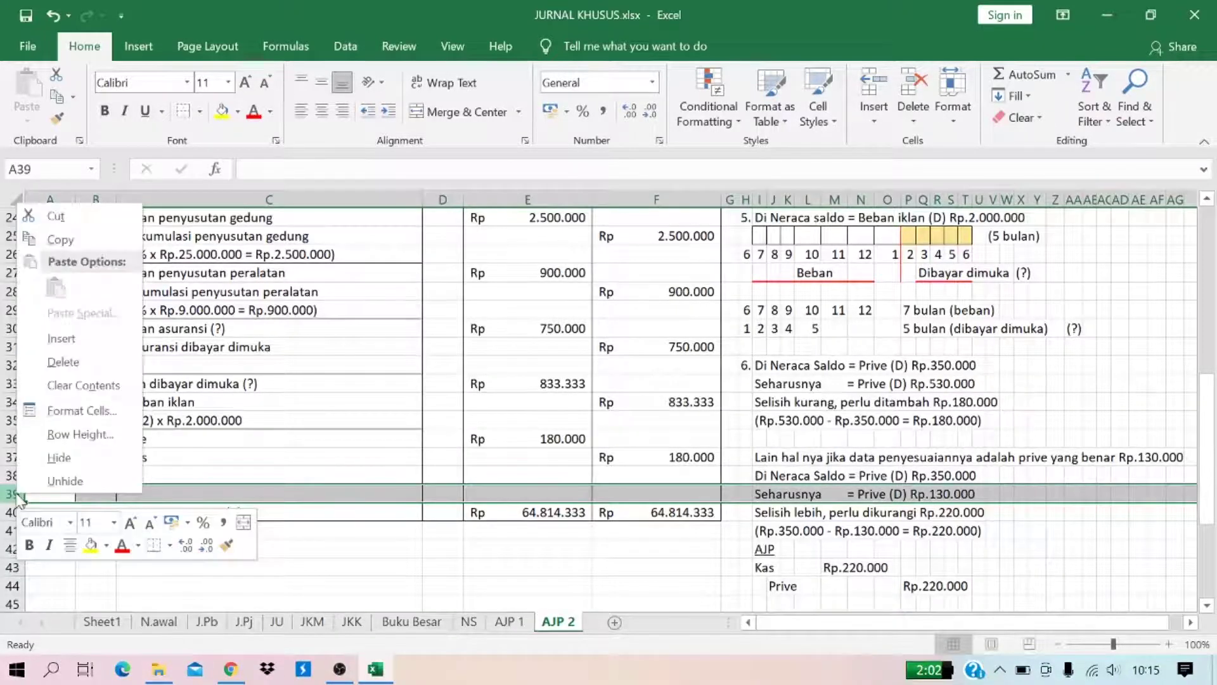
click(105, 338)
click(625, 458)
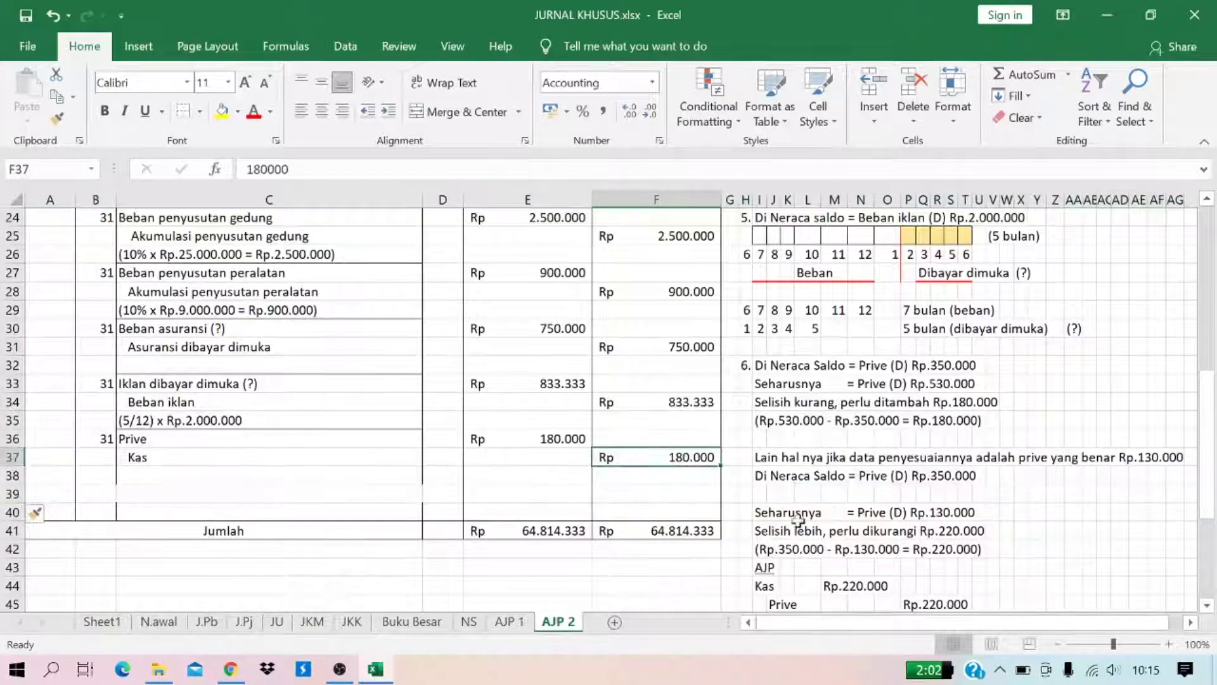
click(156, 490)
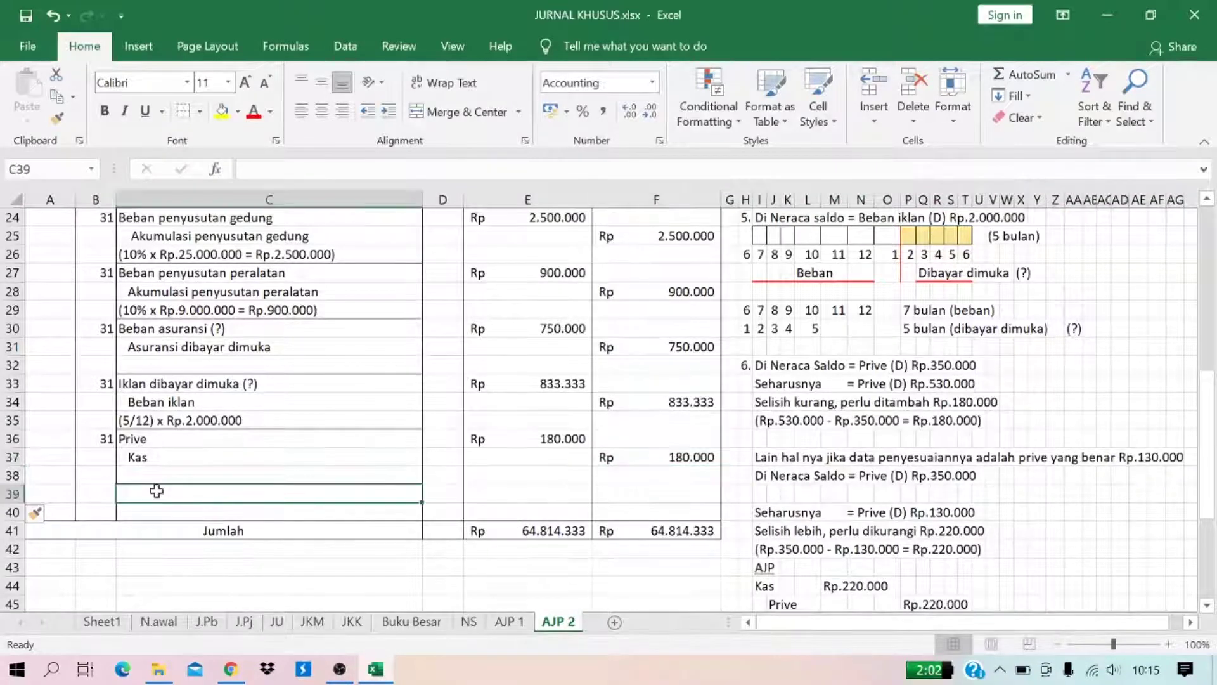
click(200, 113)
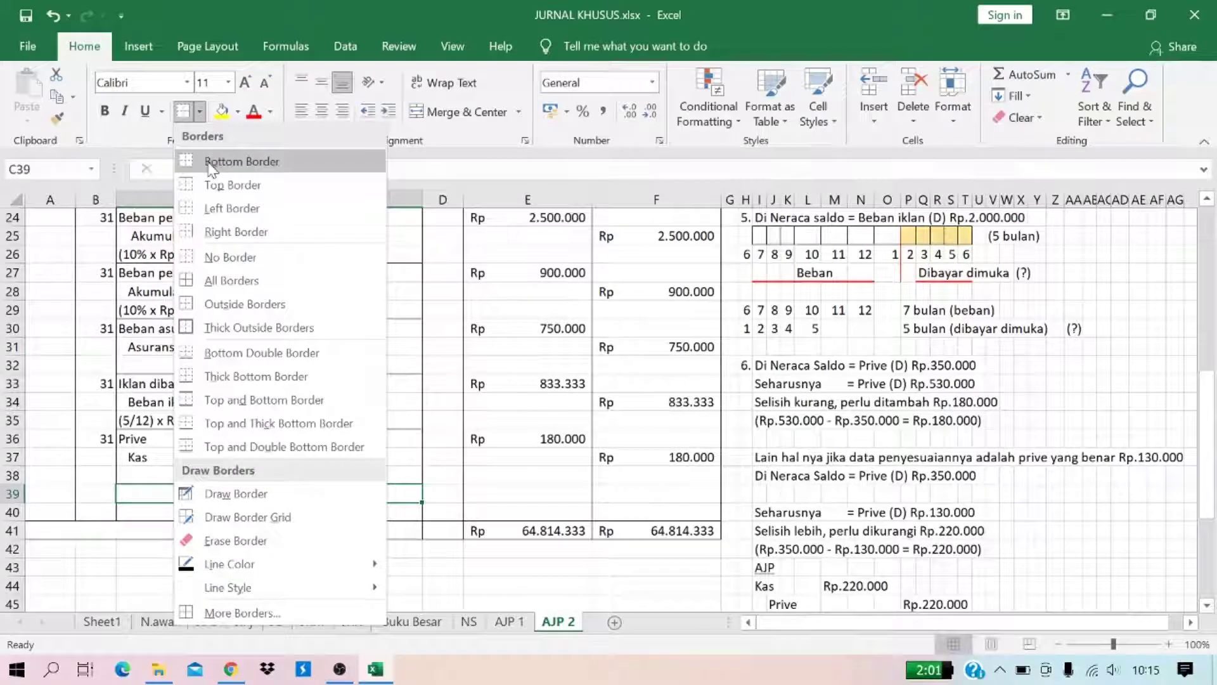
click(219, 208)
click(288, 423)
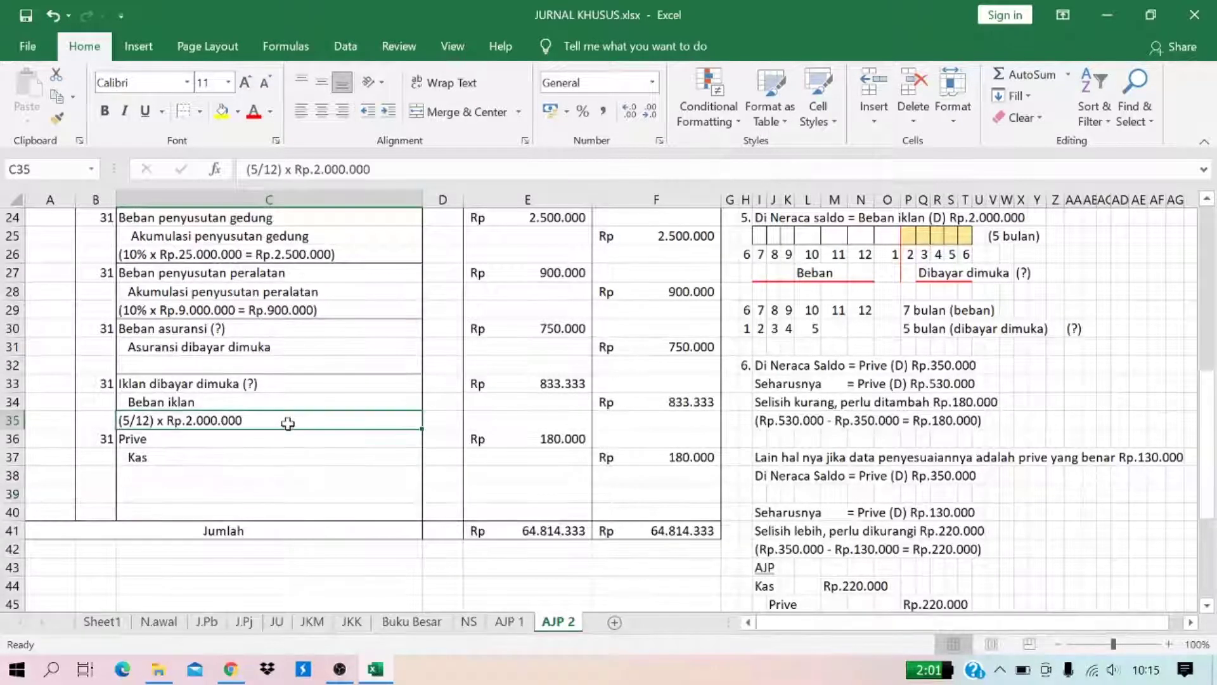
Step: Add a bottom border to C37, under the Kas line of the Prive entry
click(254, 455)
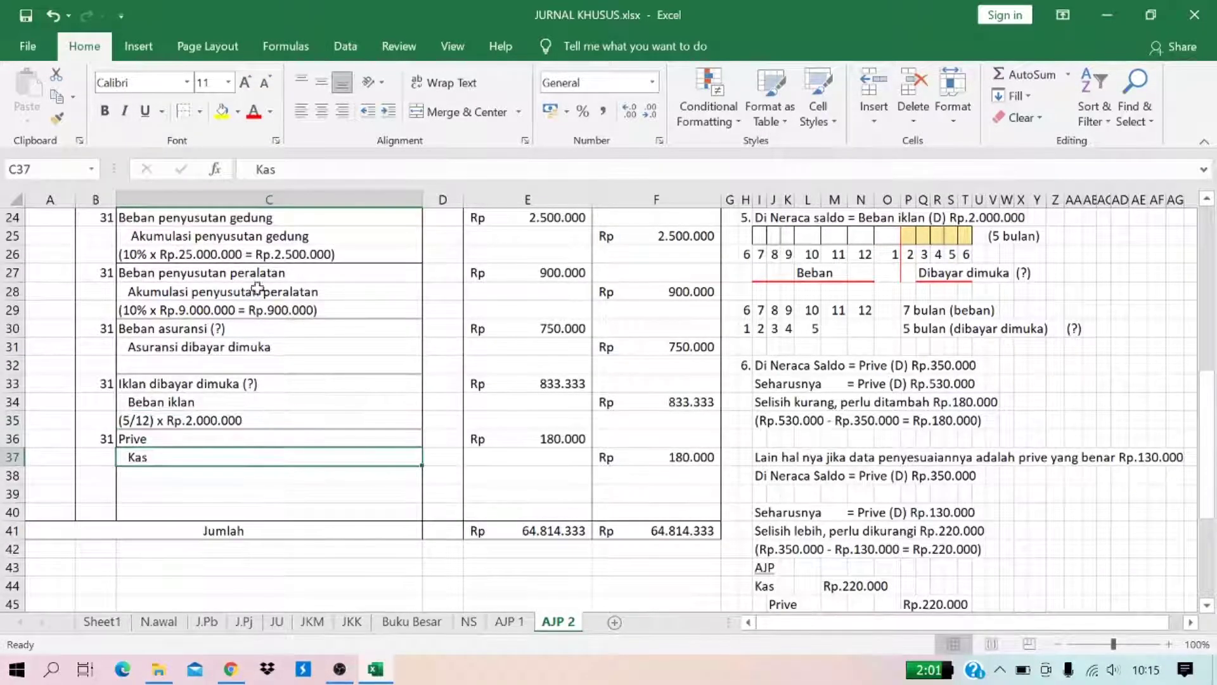
click(157, 480)
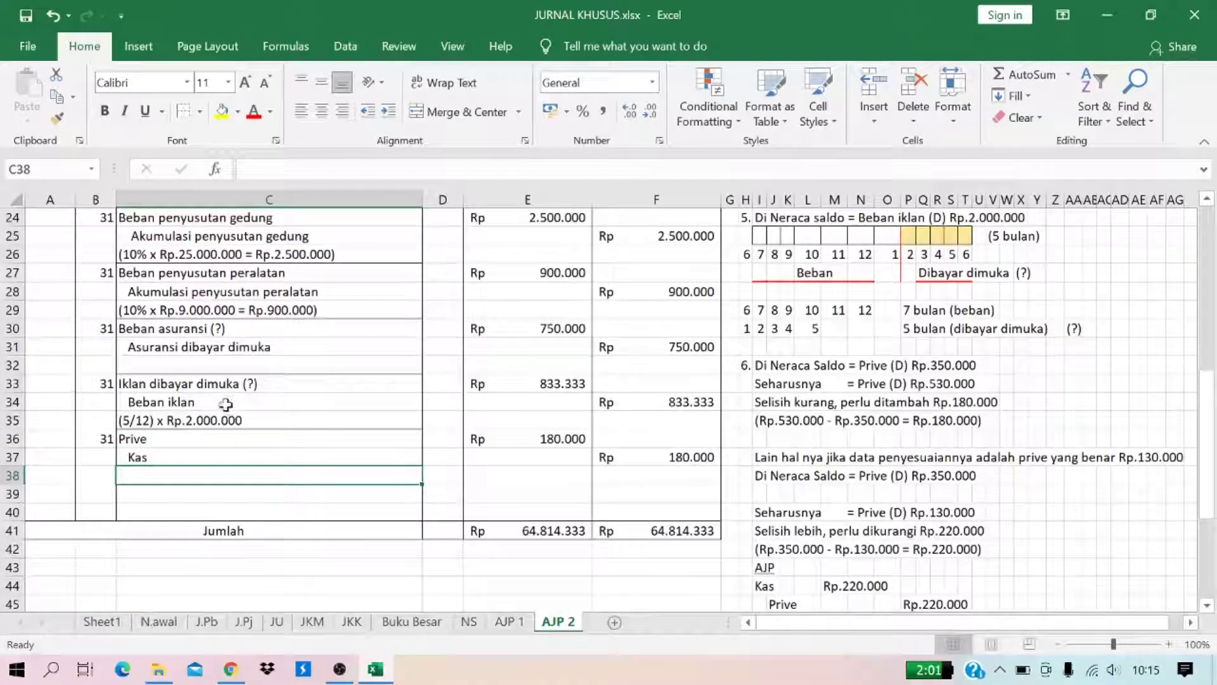
click(213, 452)
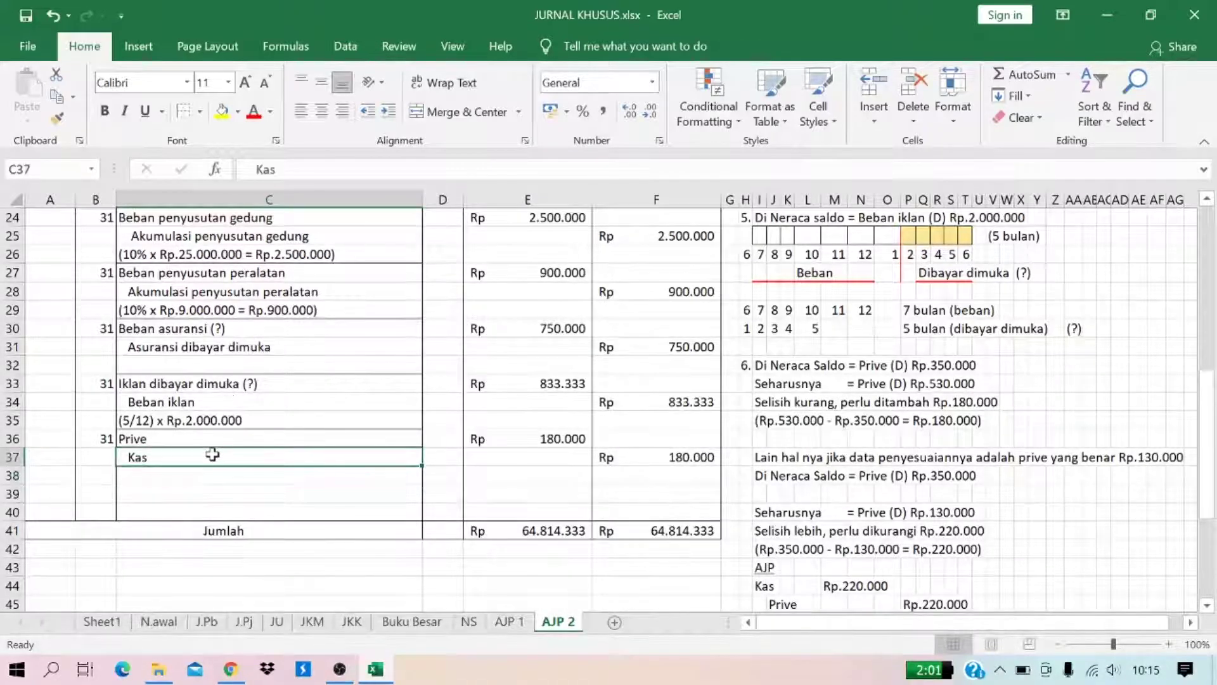
click(199, 112)
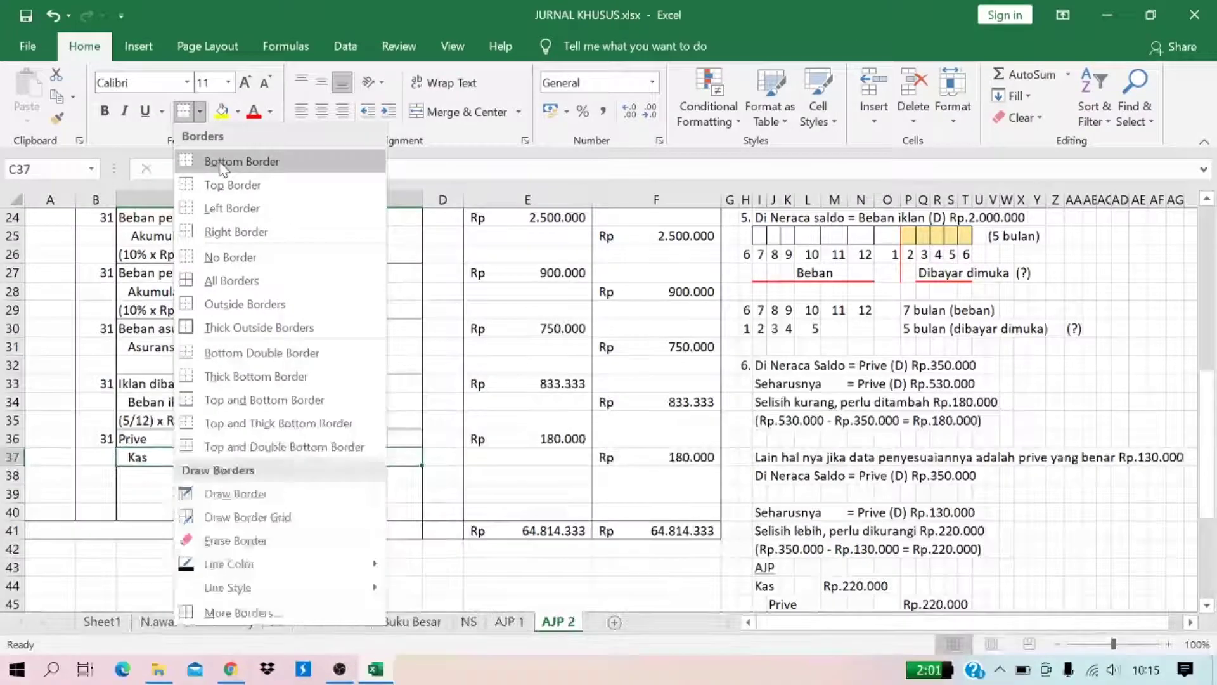
click(202, 167)
Step: Copy the Sewa dibayar dimuka entry B30:F32 from sheet AJP 1 into AJP 2 at B38
click(506, 621)
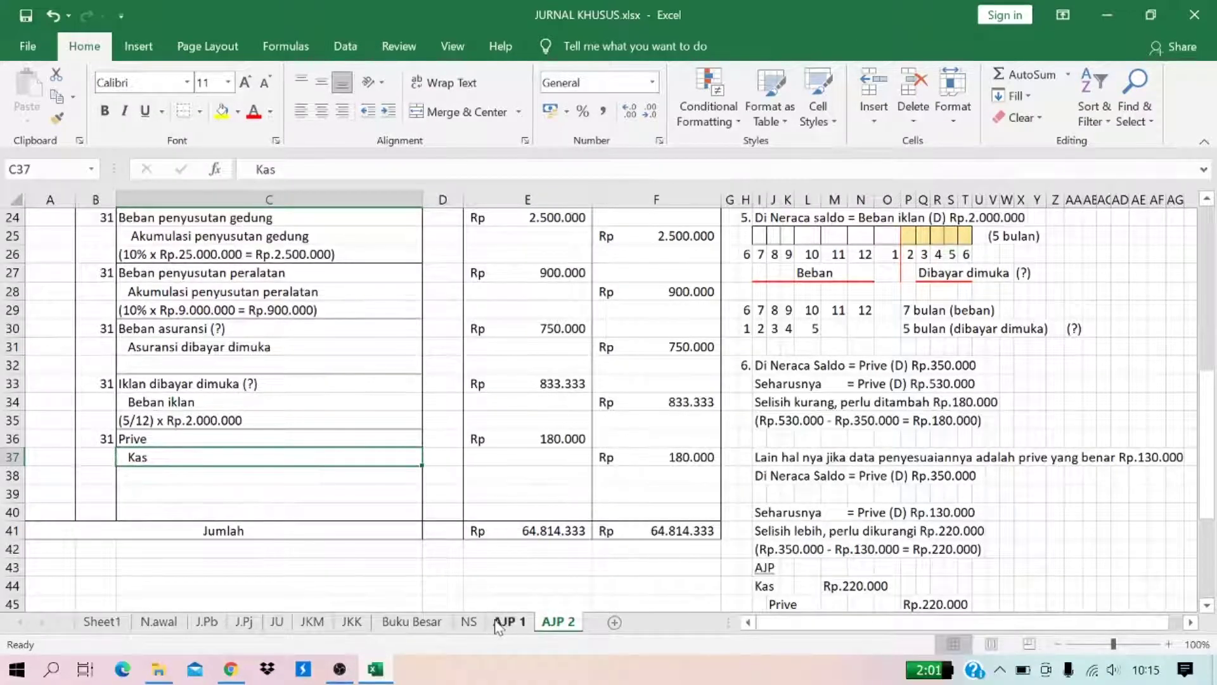
drag(103, 379, 637, 416)
key(ctrl+c)
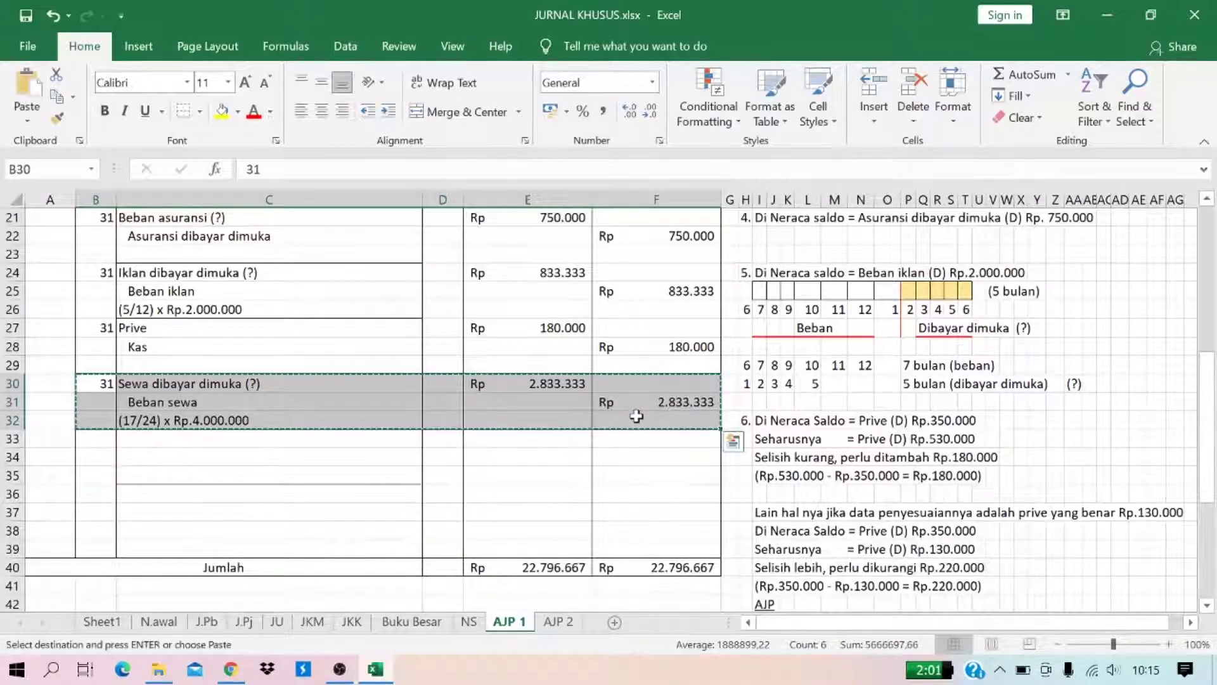
click(558, 622)
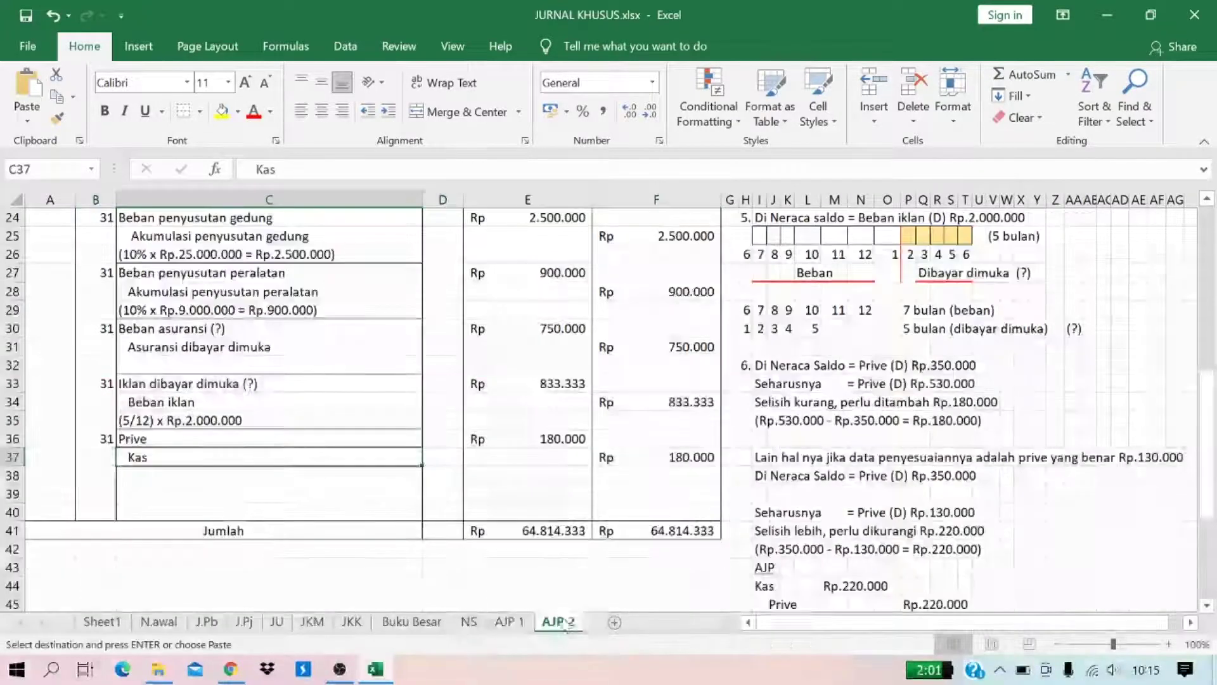
click(100, 477)
key(ctrl+v)
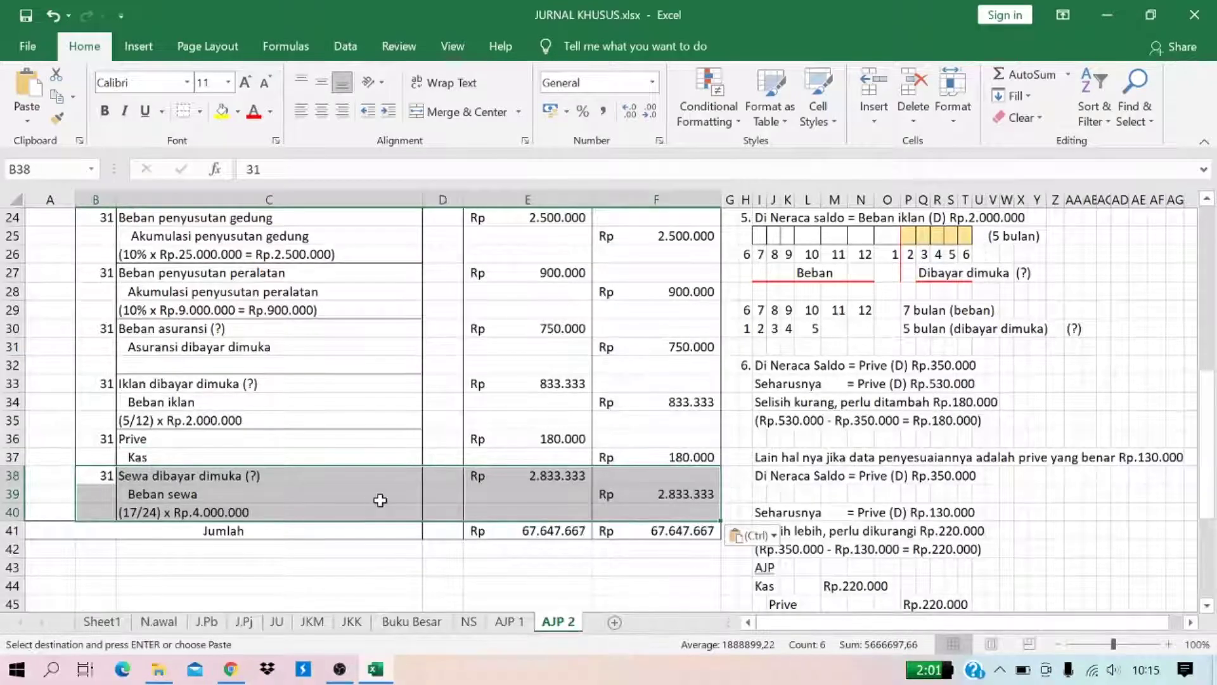
click(511, 623)
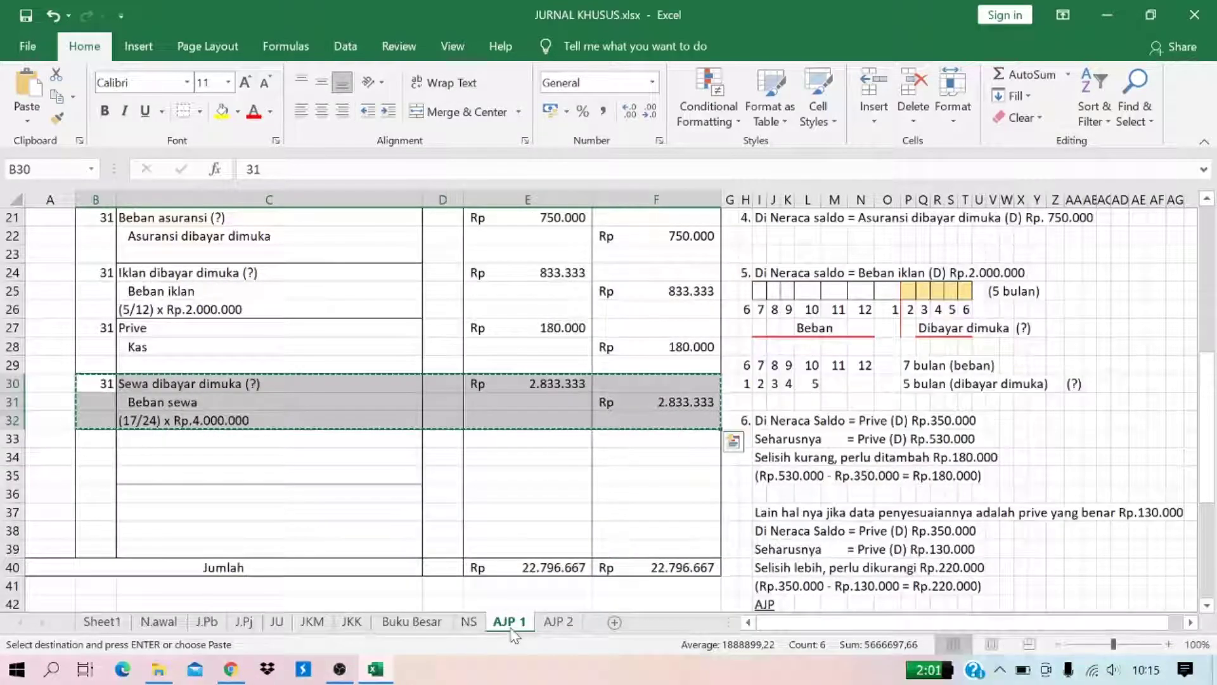
click(558, 622)
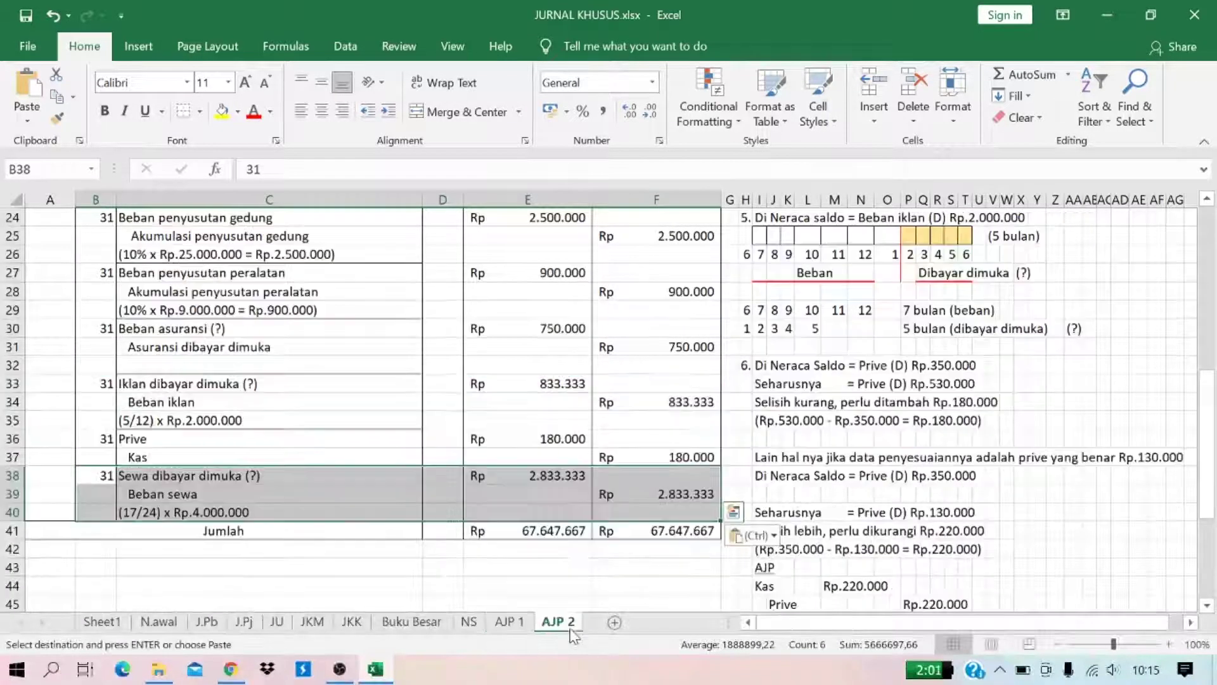
Step: Total the debit column in E41 with =SUM(E5:E40) and fill the formula across to the credit total in F41
click(557, 534)
text(=)
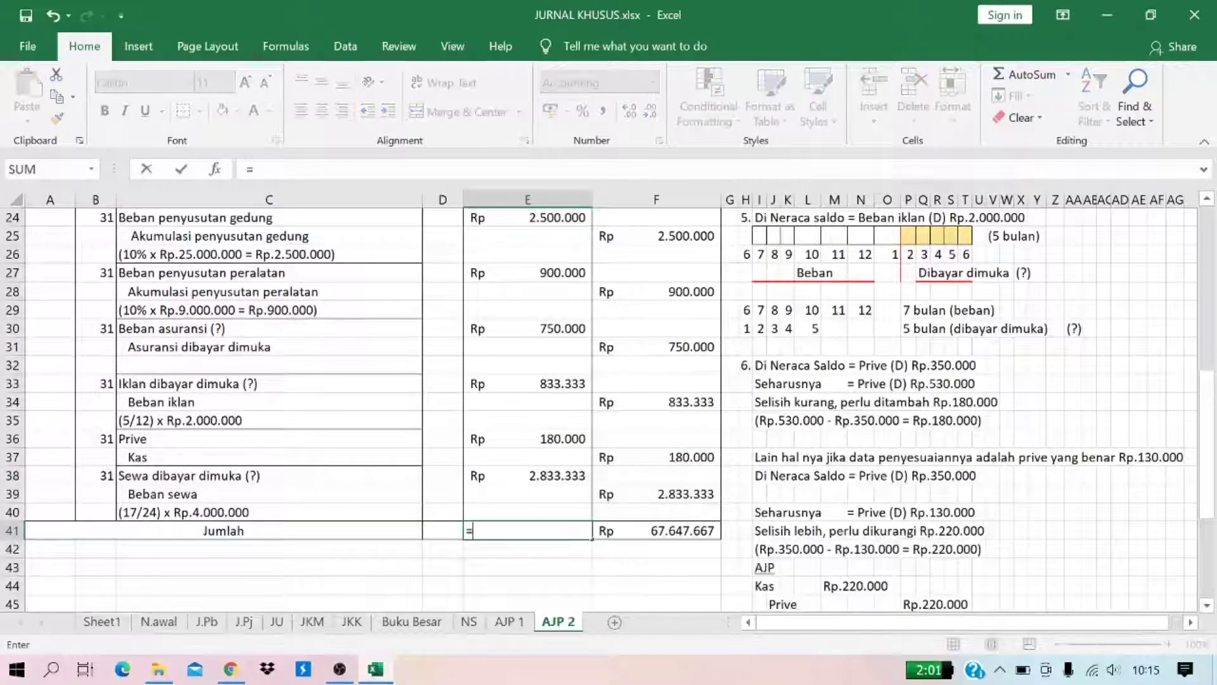
text(sum()
drag(527, 512, 555, 532)
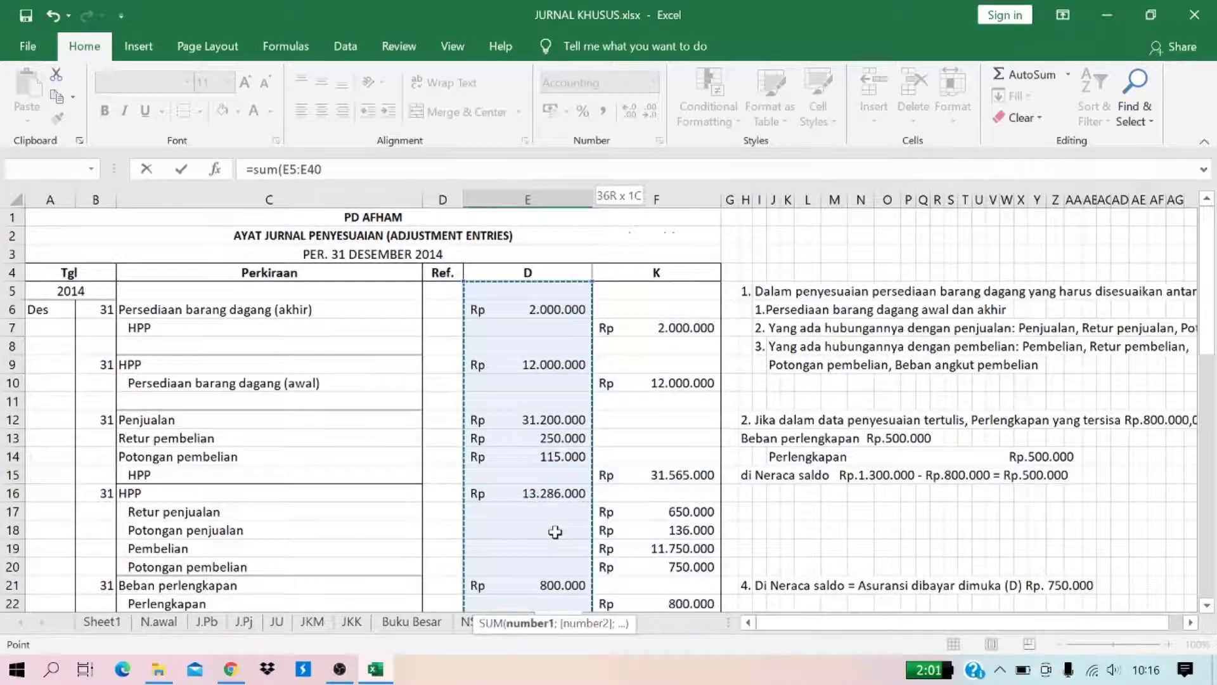
key(Return)
drag(591, 576, 716, 571)
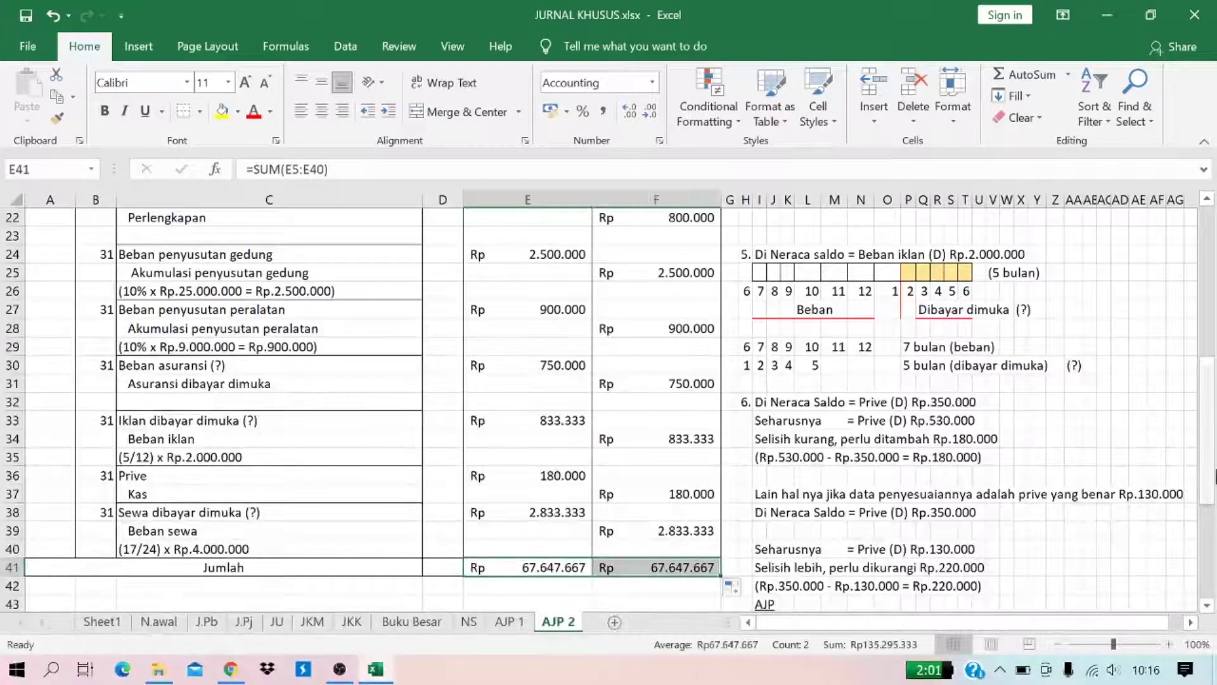
Step: Close the gap in the note 6 prive example by copying I40:T45 to I39 and clearing the leftover row I45:T45
click(937, 514)
drag(1212, 393, 1214, 434)
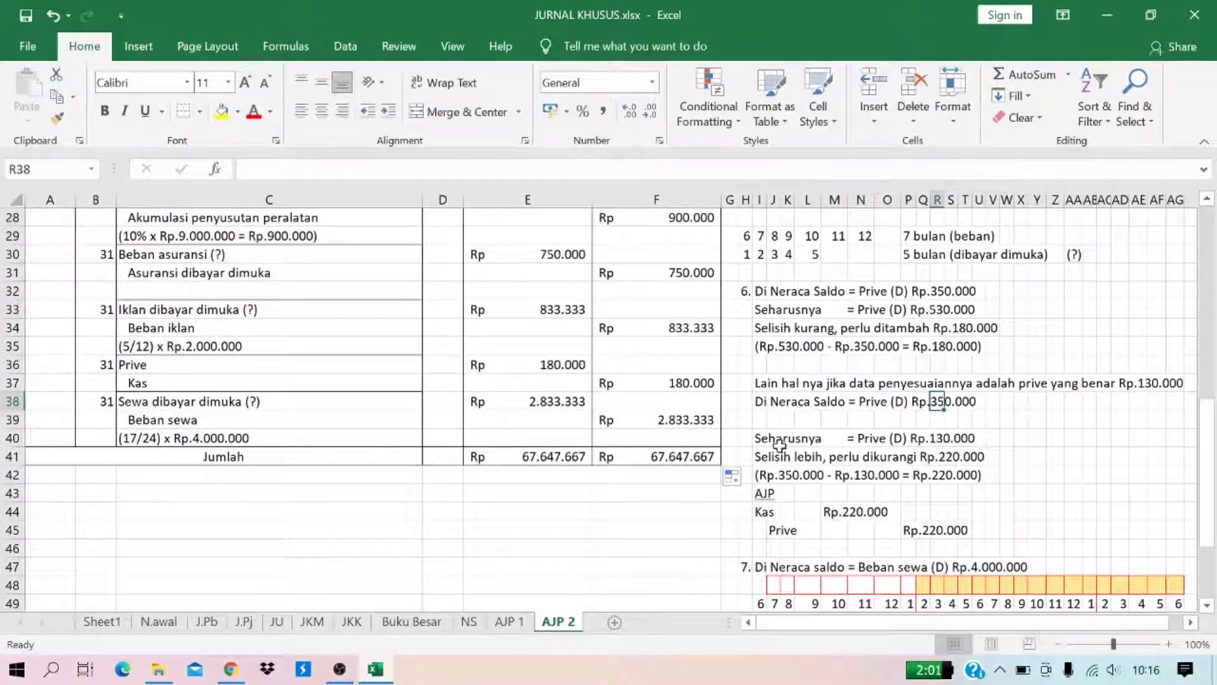
drag(766, 440, 968, 530)
key(ctrl+c)
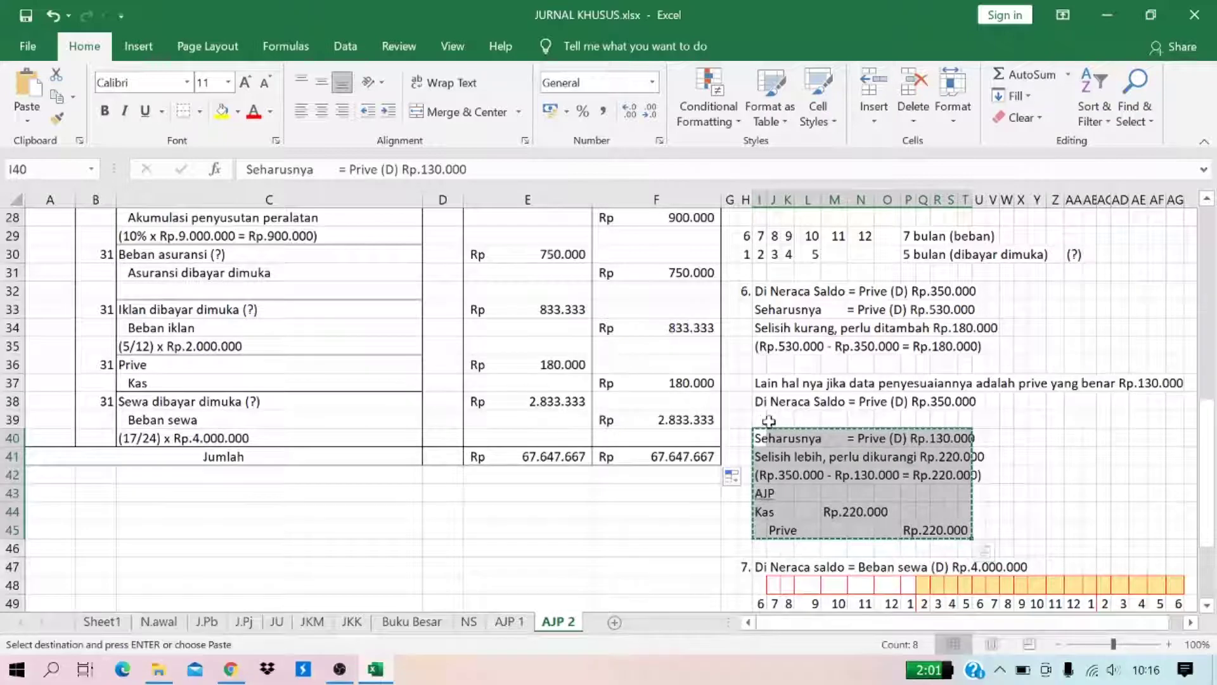
click(763, 421)
key(Return)
drag(762, 530, 962, 533)
key(Delete)
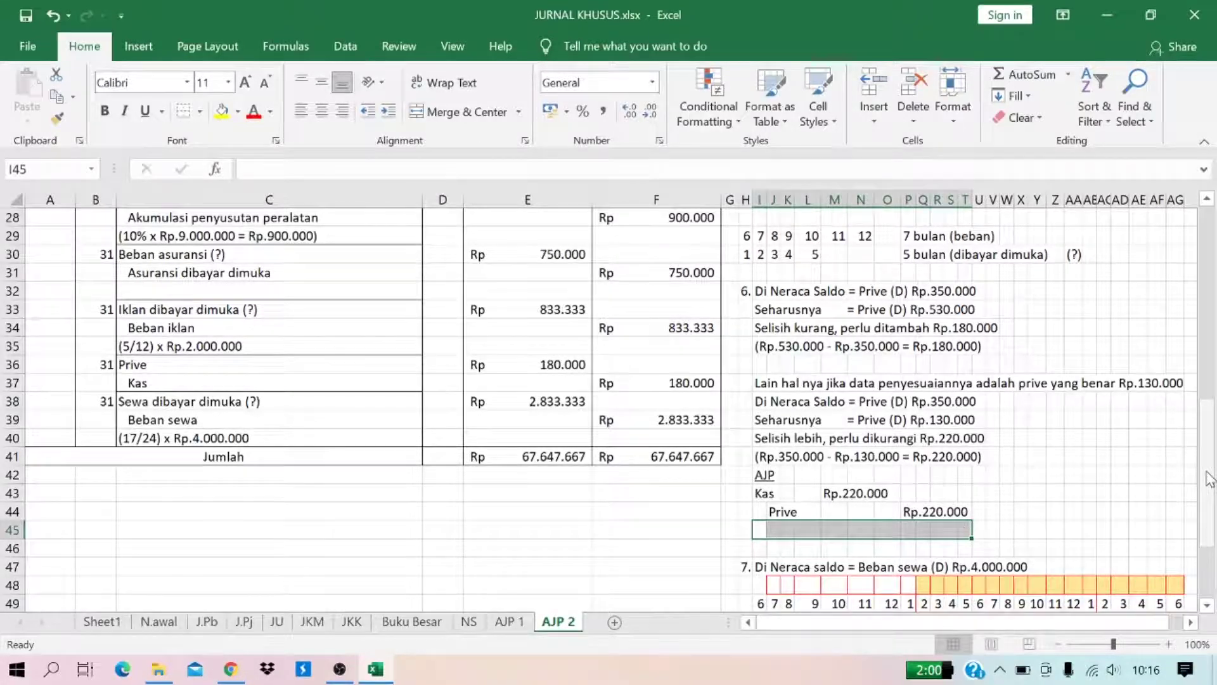
Step: Review the inventory and HPP entries from row 6 against the three points of note 1
drag(1208, 480, 1201, 278)
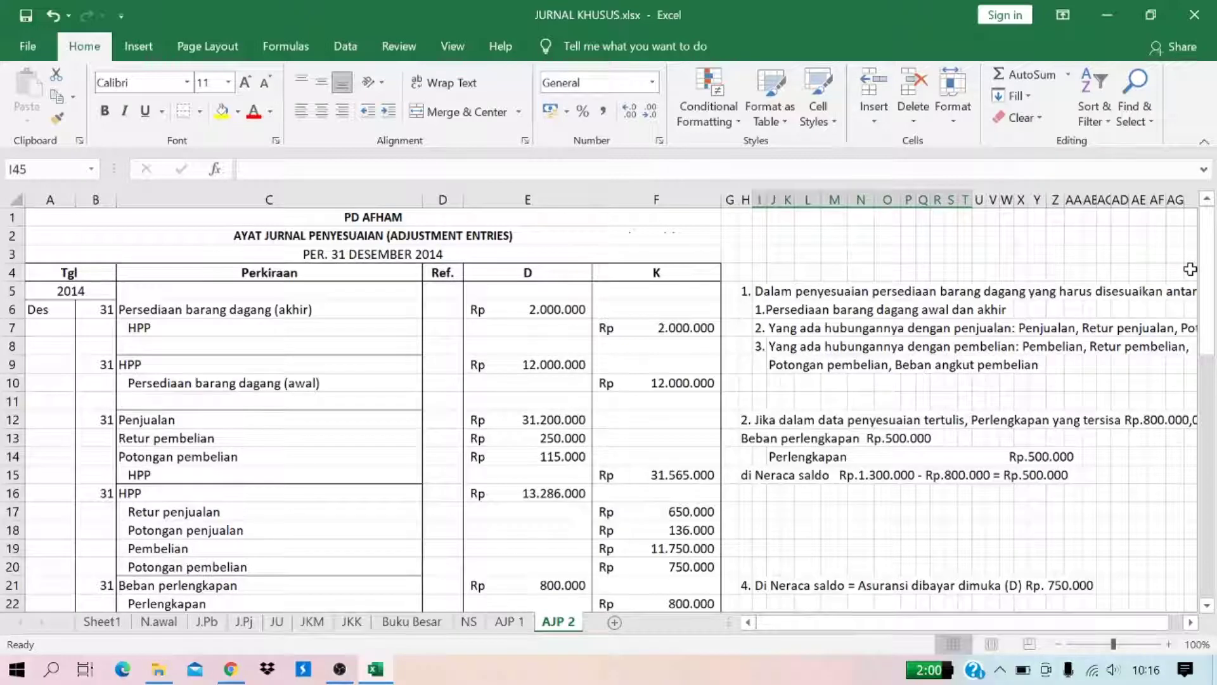
click(225, 315)
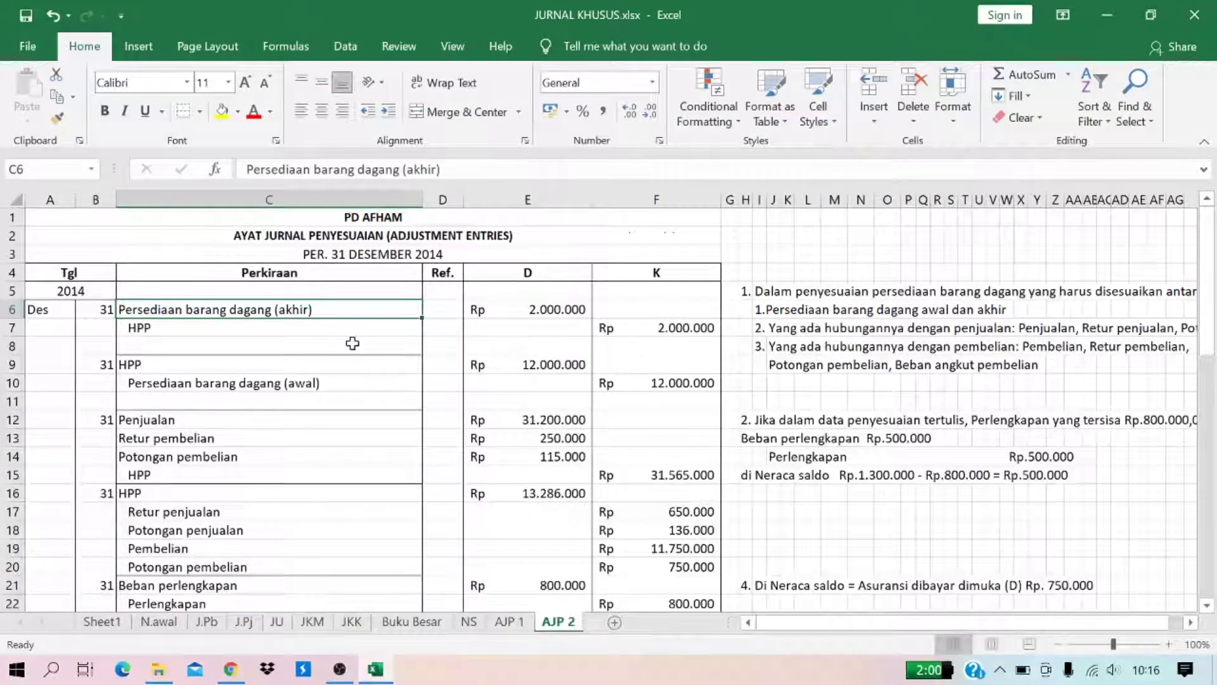
click(760, 309)
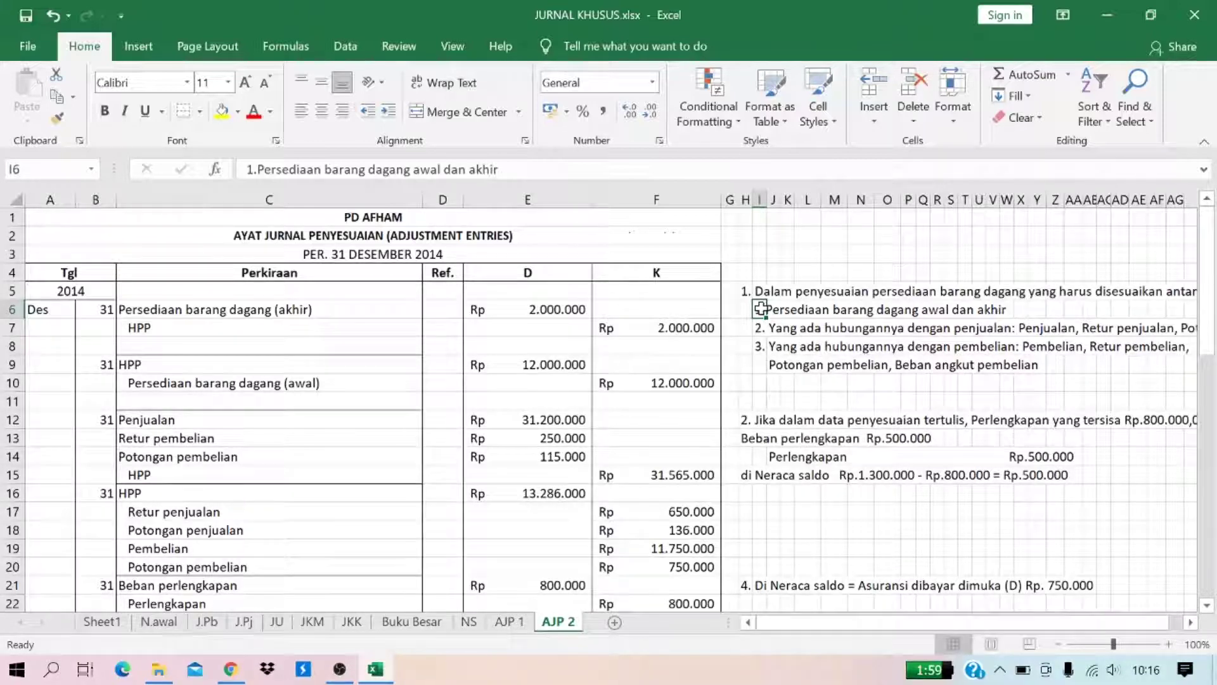
key(Down)
key(Down)
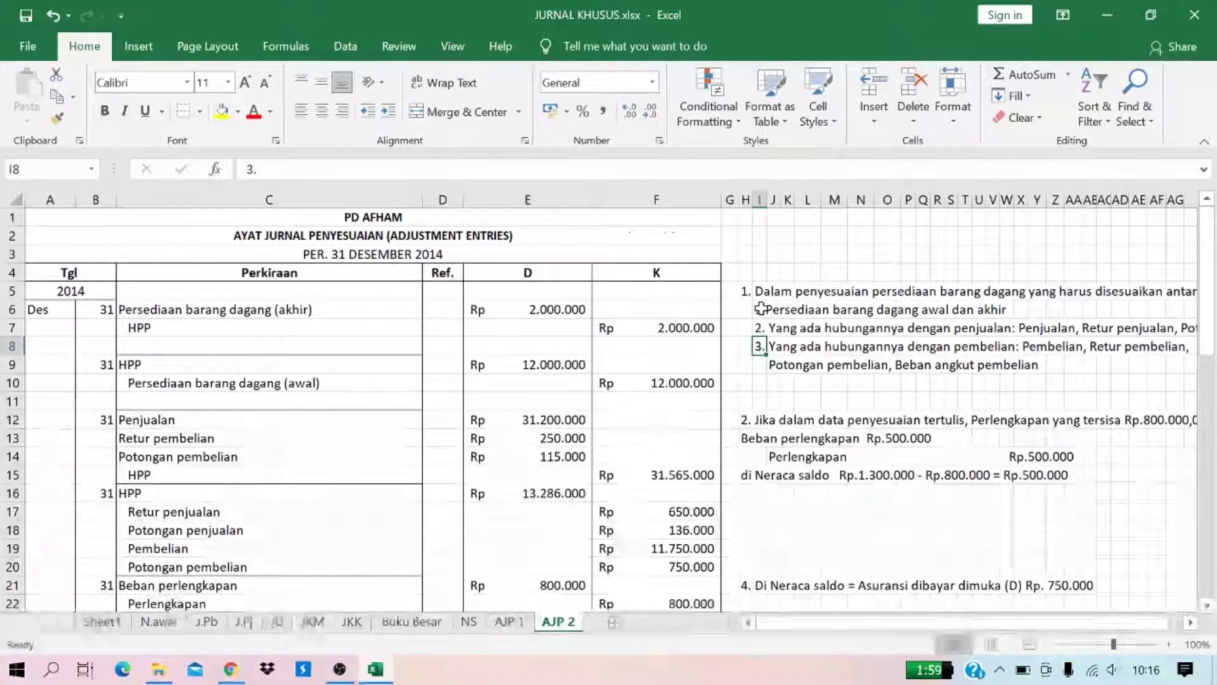
key(Up)
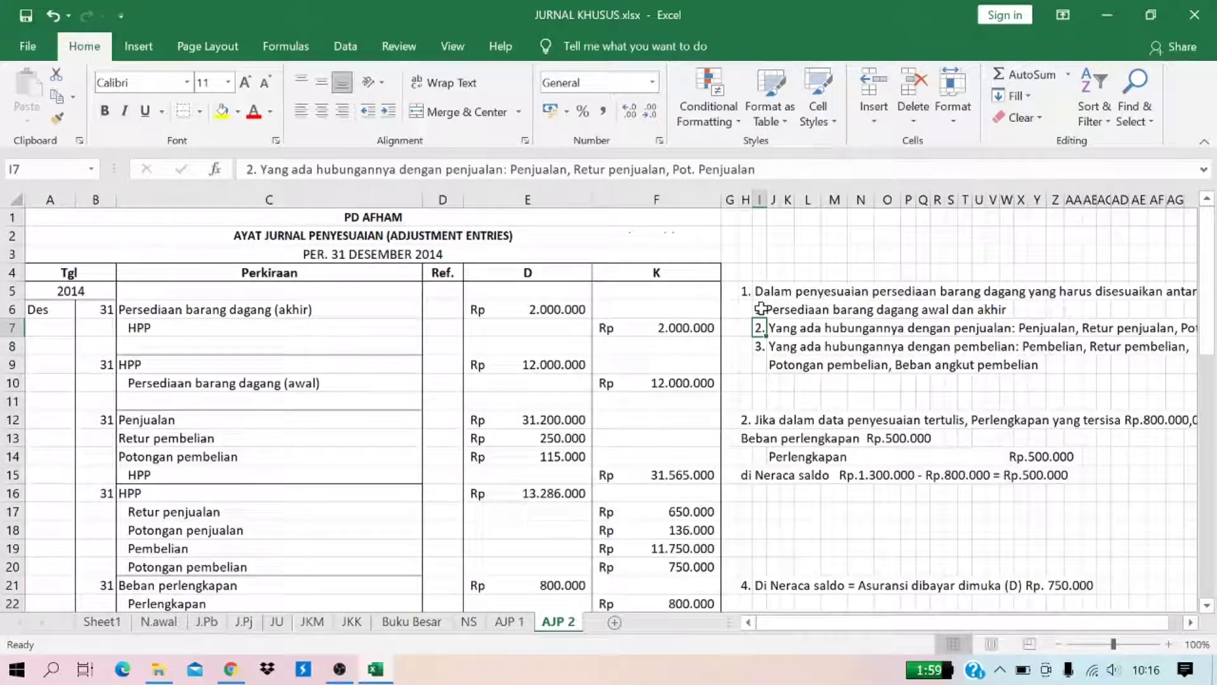
key(Down)
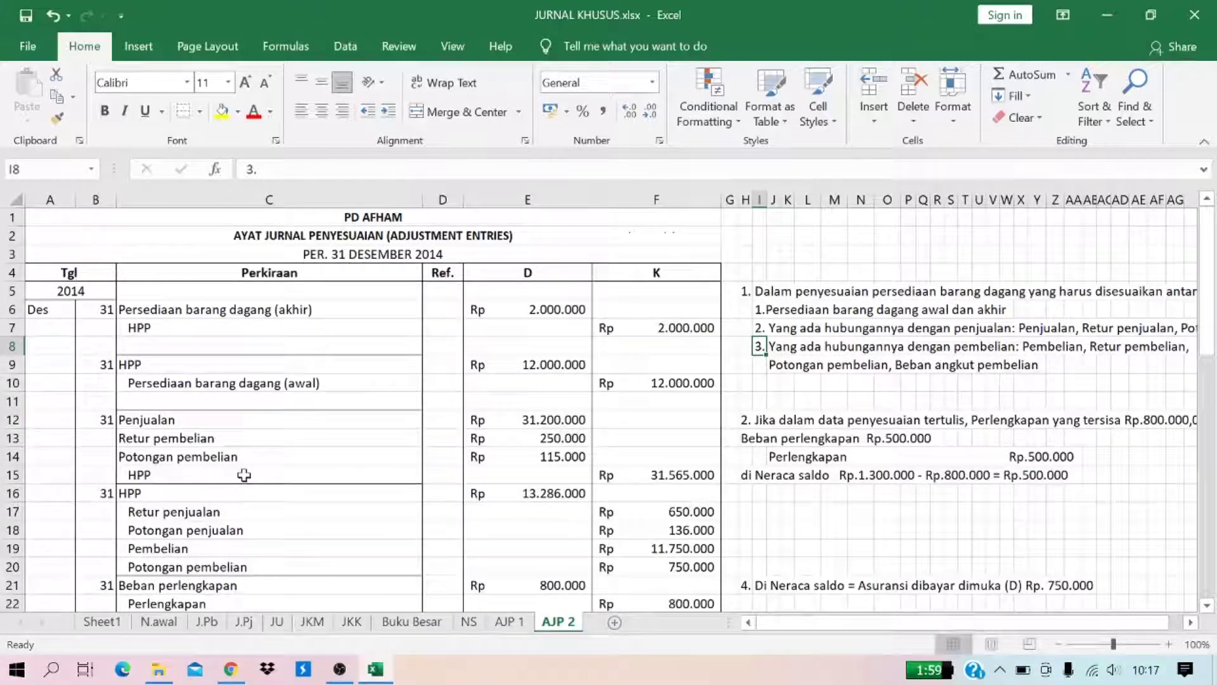
Step: Read through the adjusting entries and the side notes 2 to 7, down to the Beban sewa month calculation in row 55
click(789, 492)
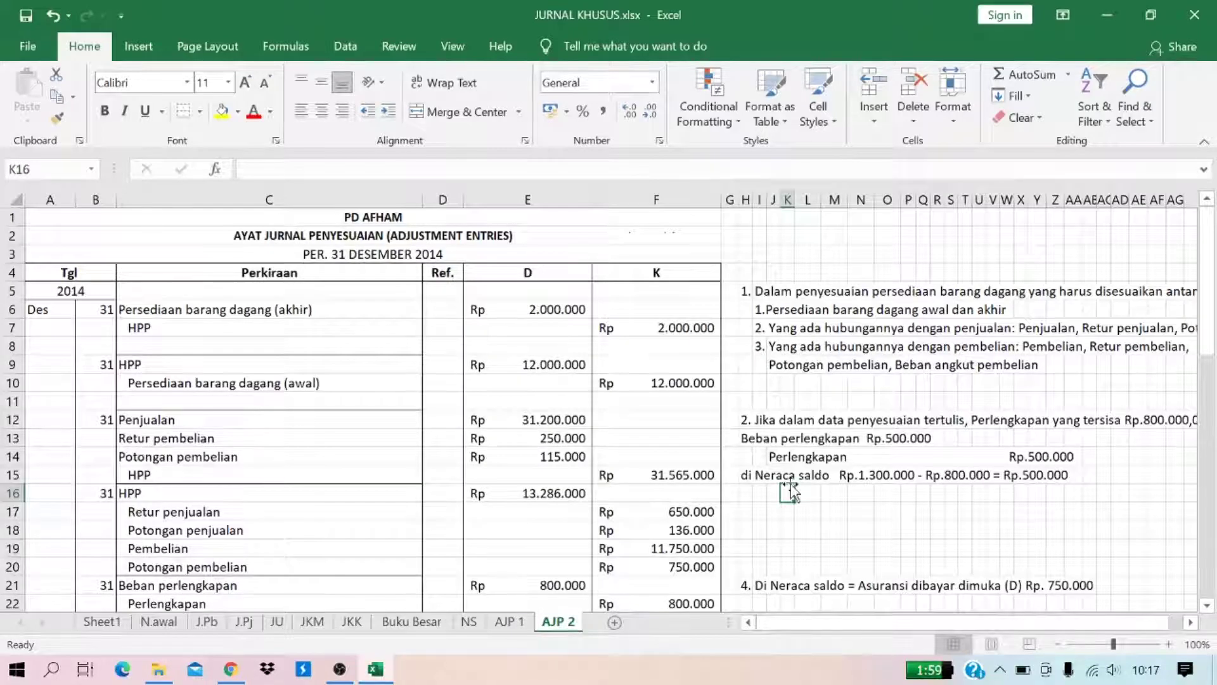
key(Down)
key(Down)
key(Down)
key(Down)
key(Down)
key(Down)
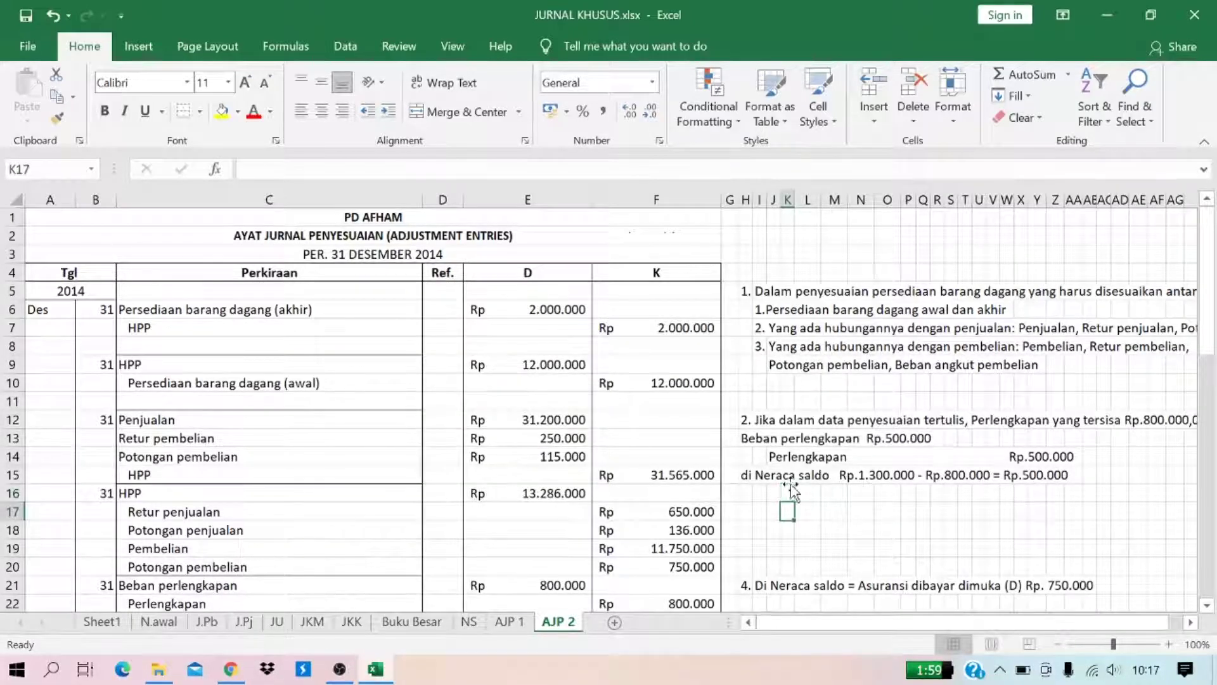
key(Down)
key(Down)
key(Down)
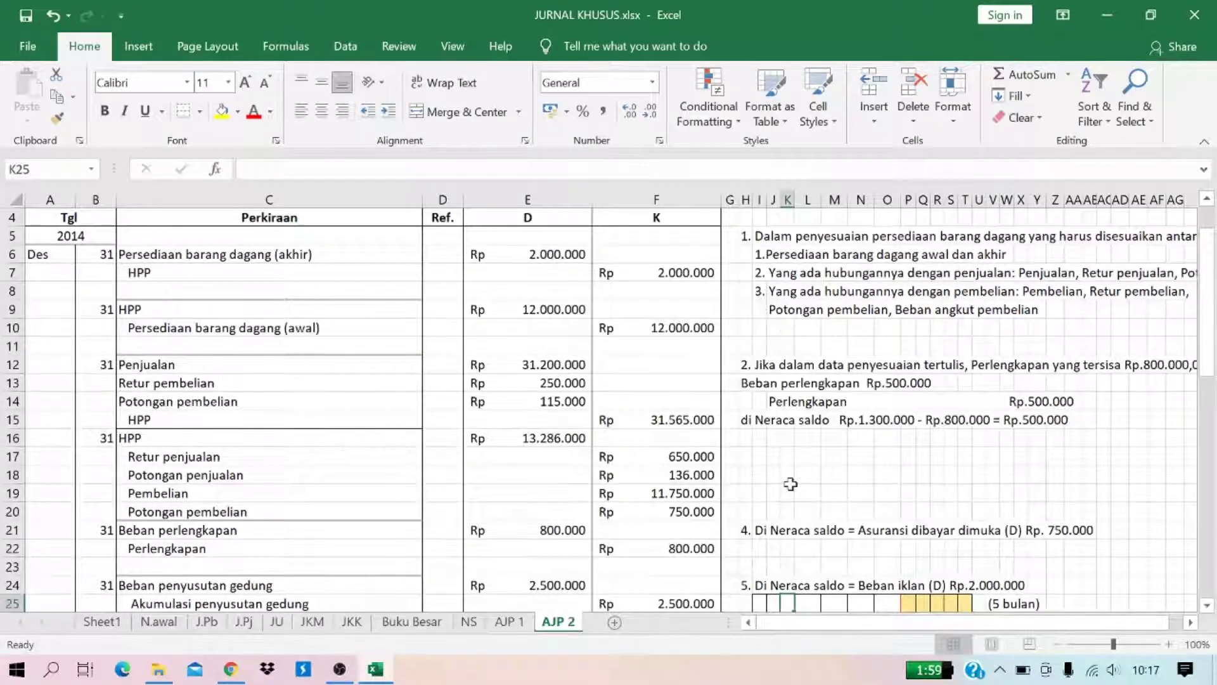
key(Down)
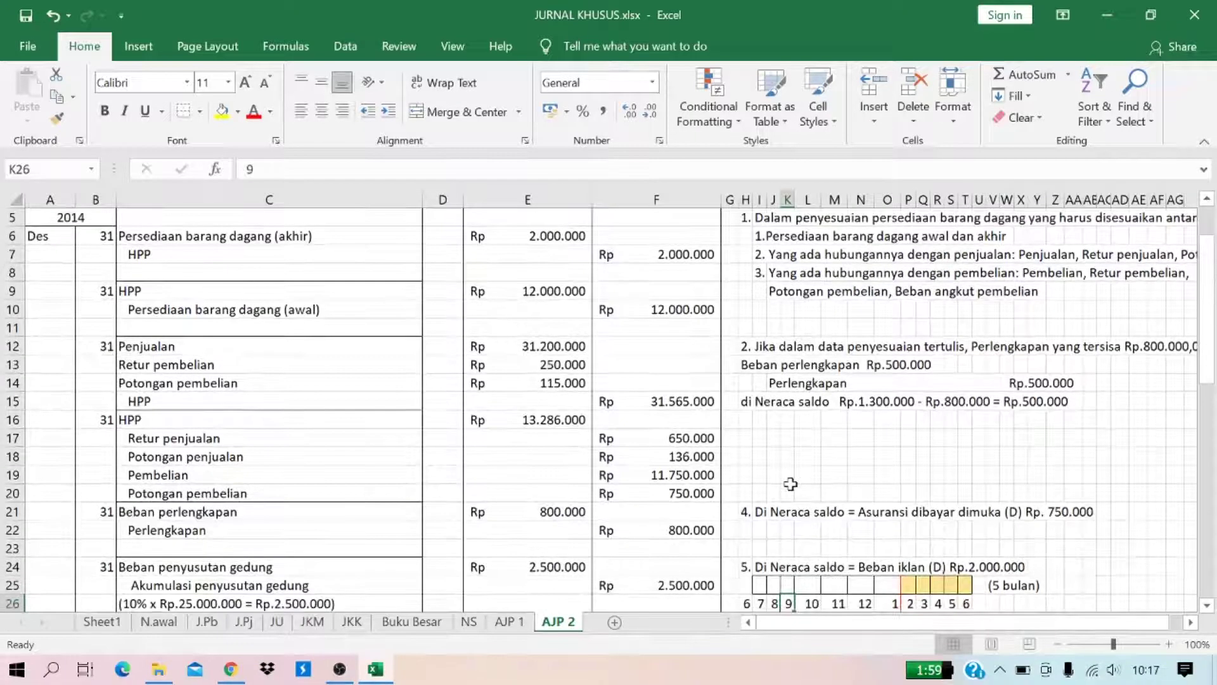
key(Down)
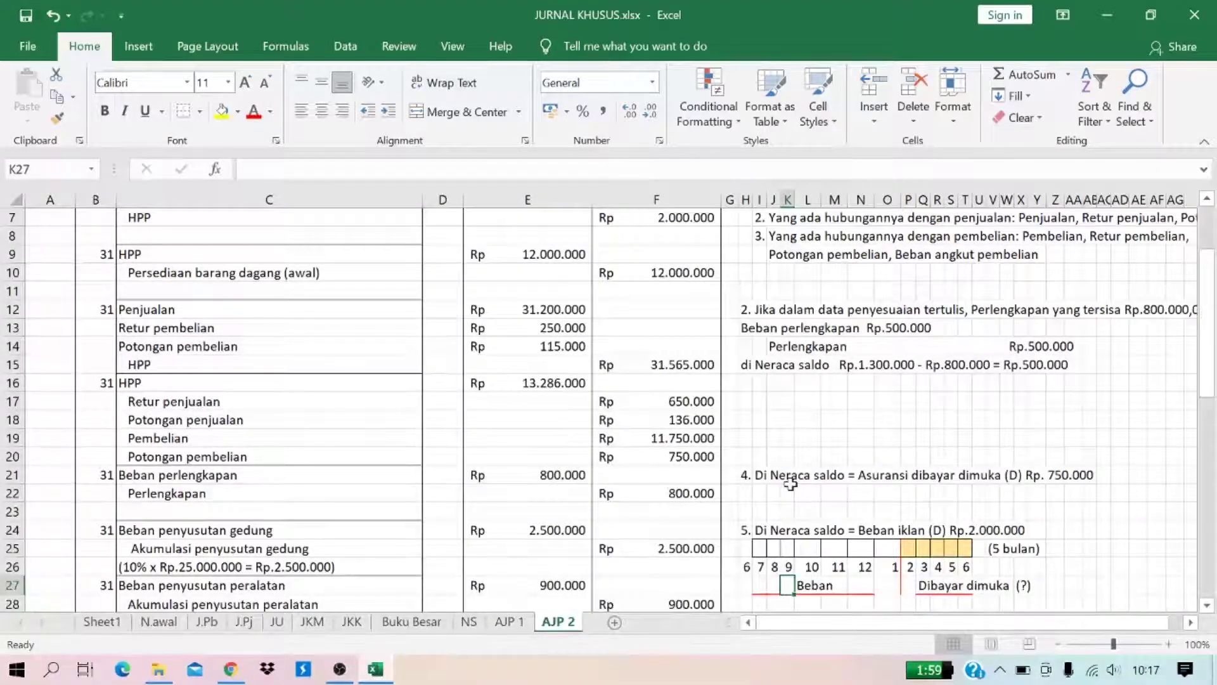
key(Down)
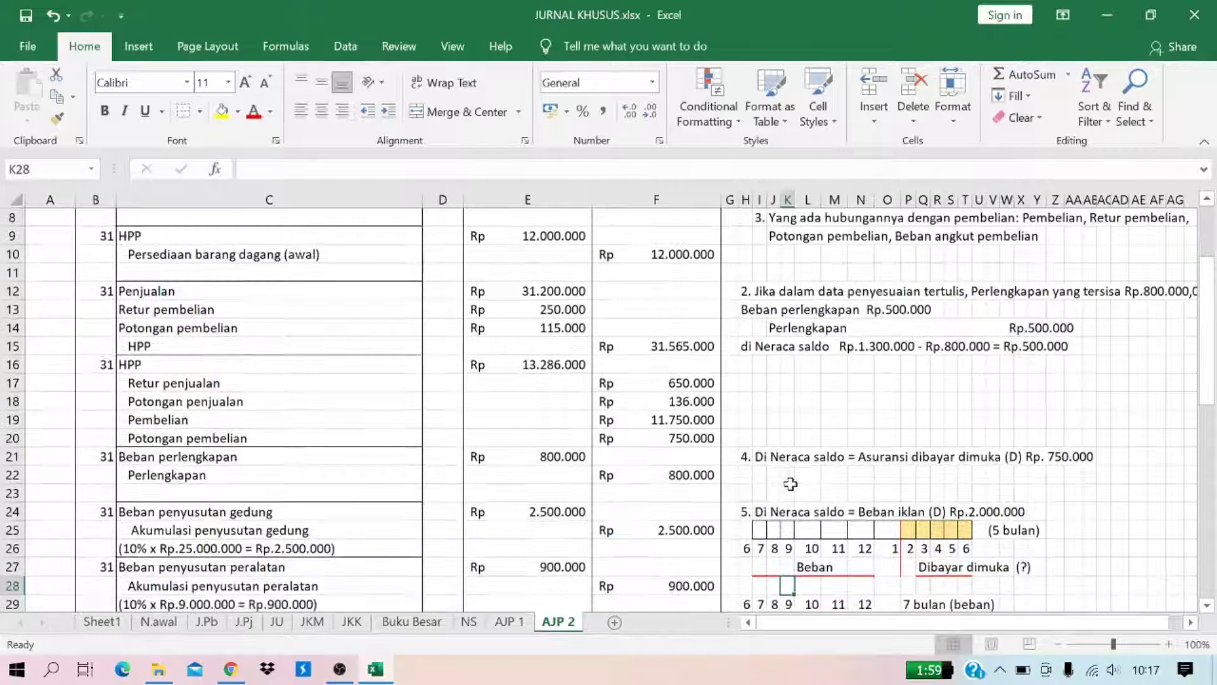
key(Down)
key(Down)
key(Down)
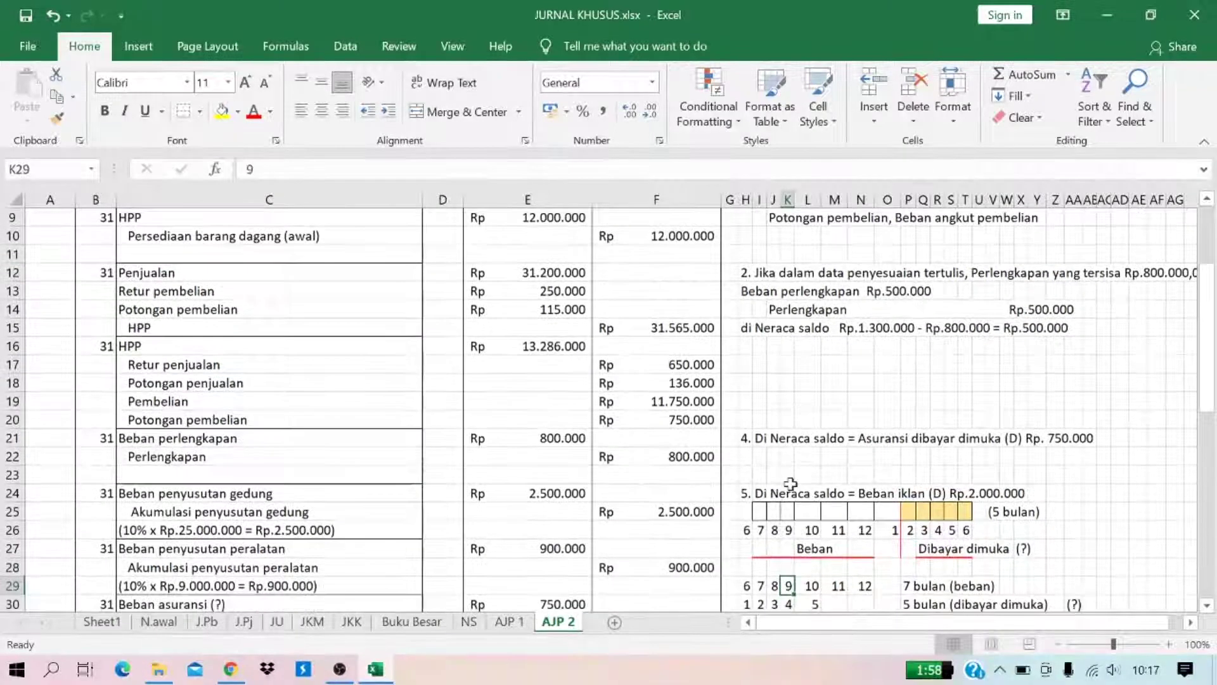
key(Down)
key(Down)
key(Down)
key(Down)
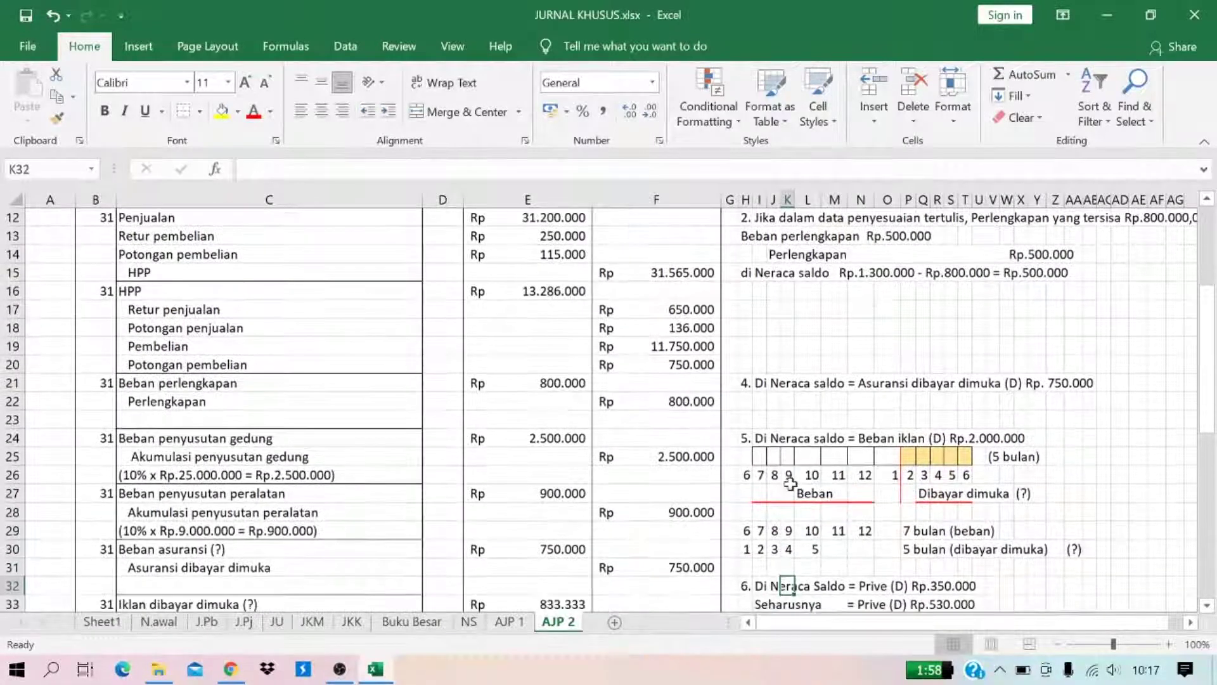
key(Down)
key(Down)
key(Down)
key(Down)
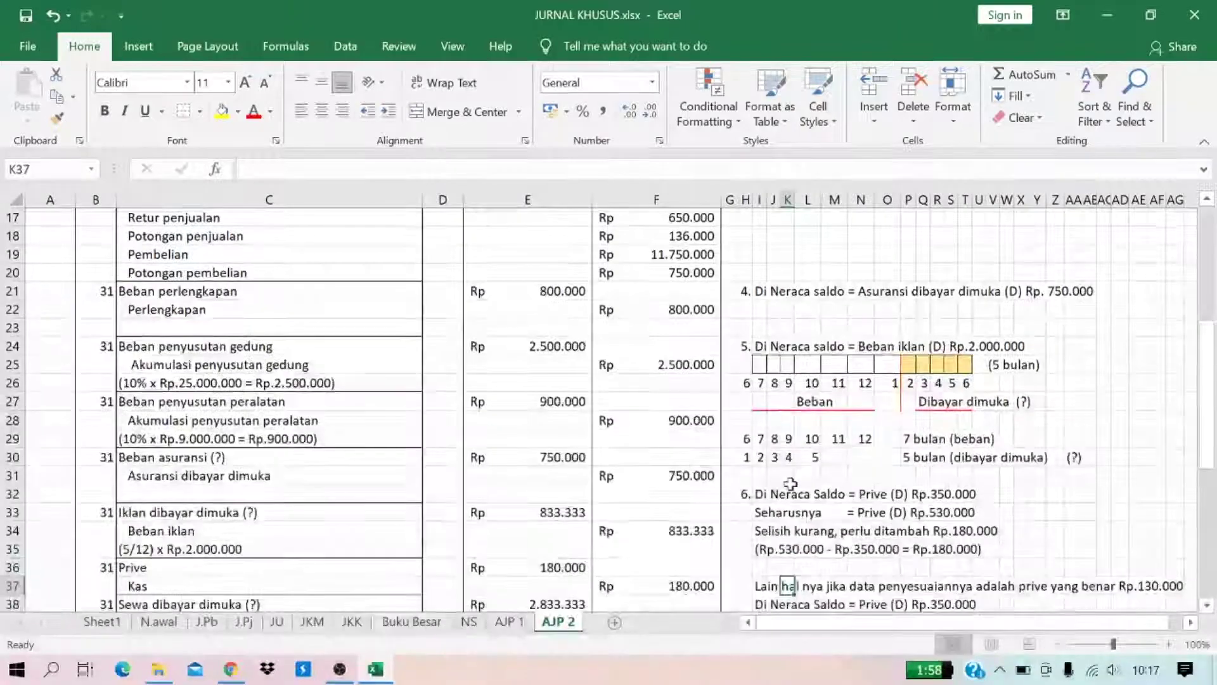
key(Down)
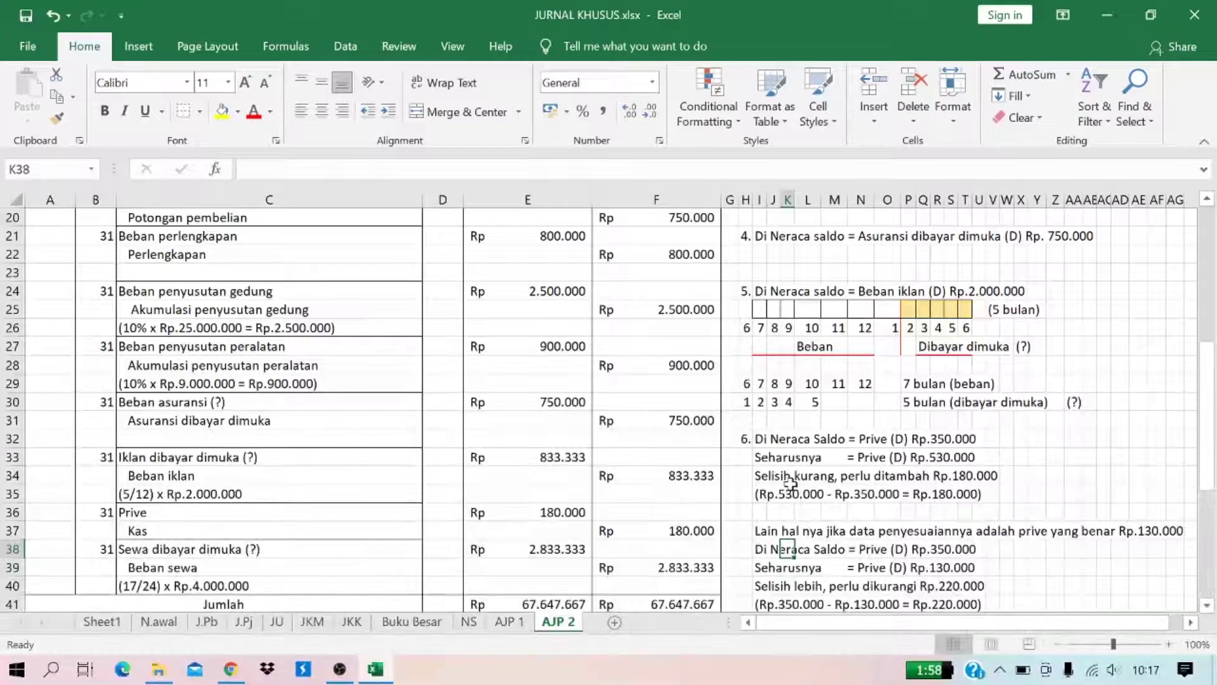
key(Down)
key(Down)
key(Down)
key(Down)
key(Down)
key(Down)
key(Down)
key(Down)
key(Down)
key(Down)
key(Down)
key(Down)
key(Down)
key(Down)
key(Down)
key(Down)
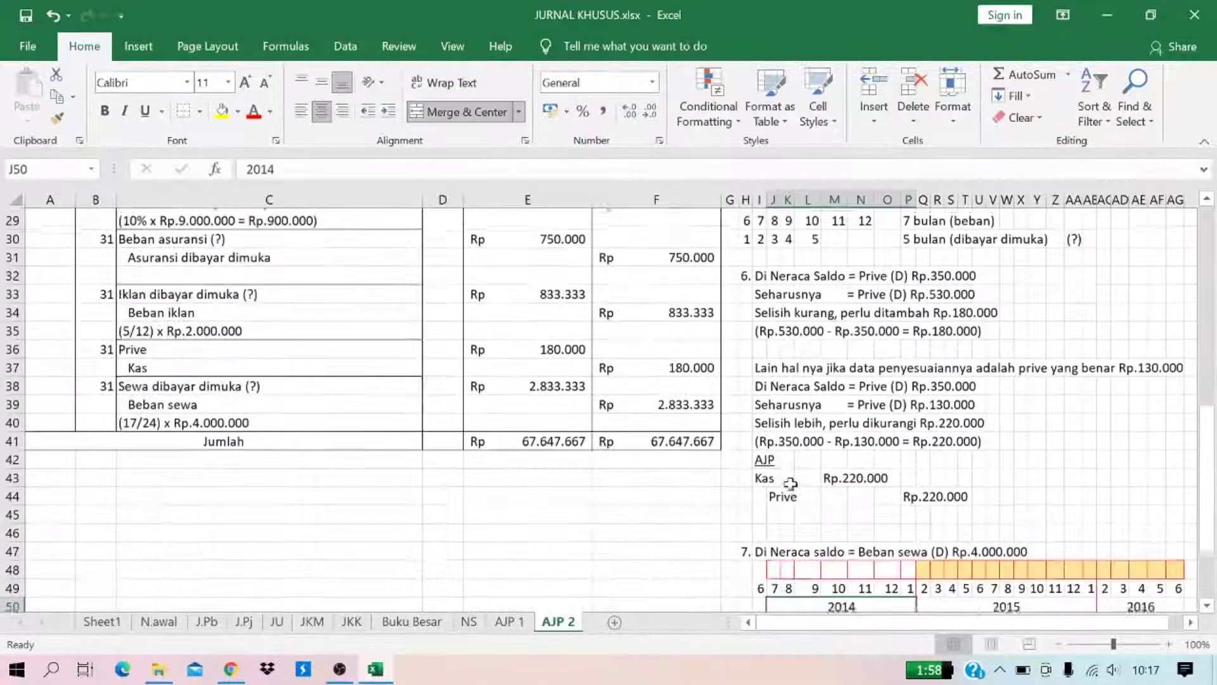
key(Down)
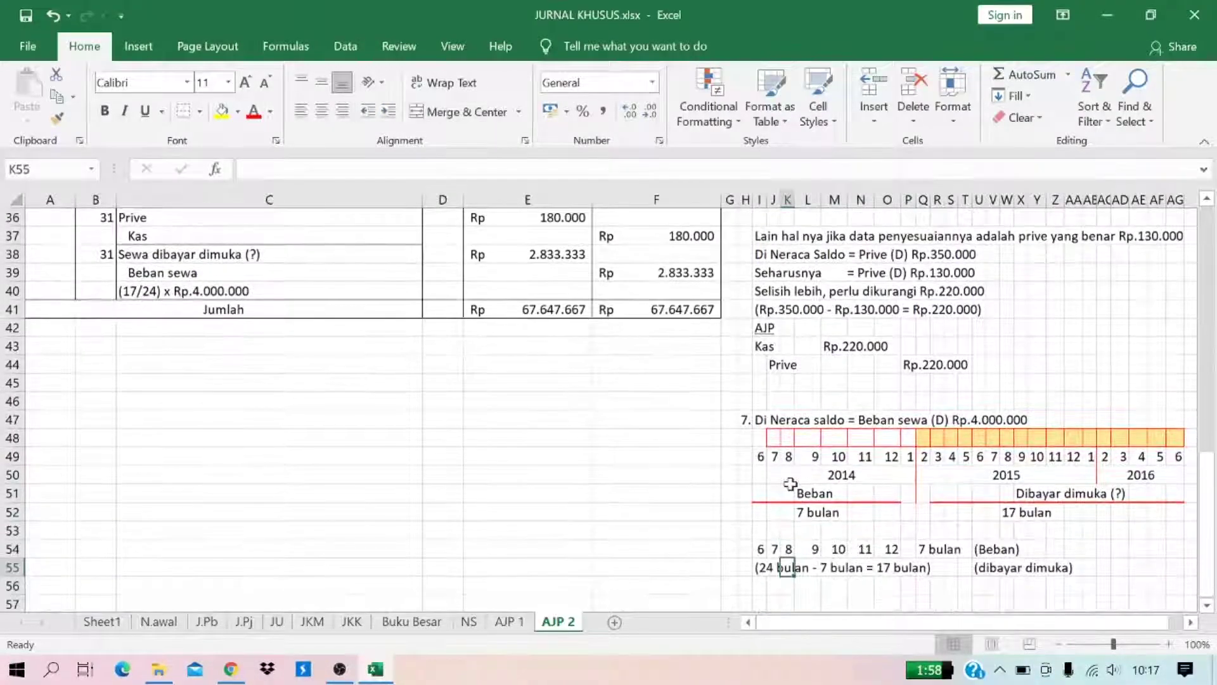
Step: Recheck the notes and journal entries from row 55 back up to the sheet heading
key(Up)
key(Up)
key(Up)
key(Up)
key(Up)
key(Up)
key(Up)
key(Up)
key(Up)
key(Up)
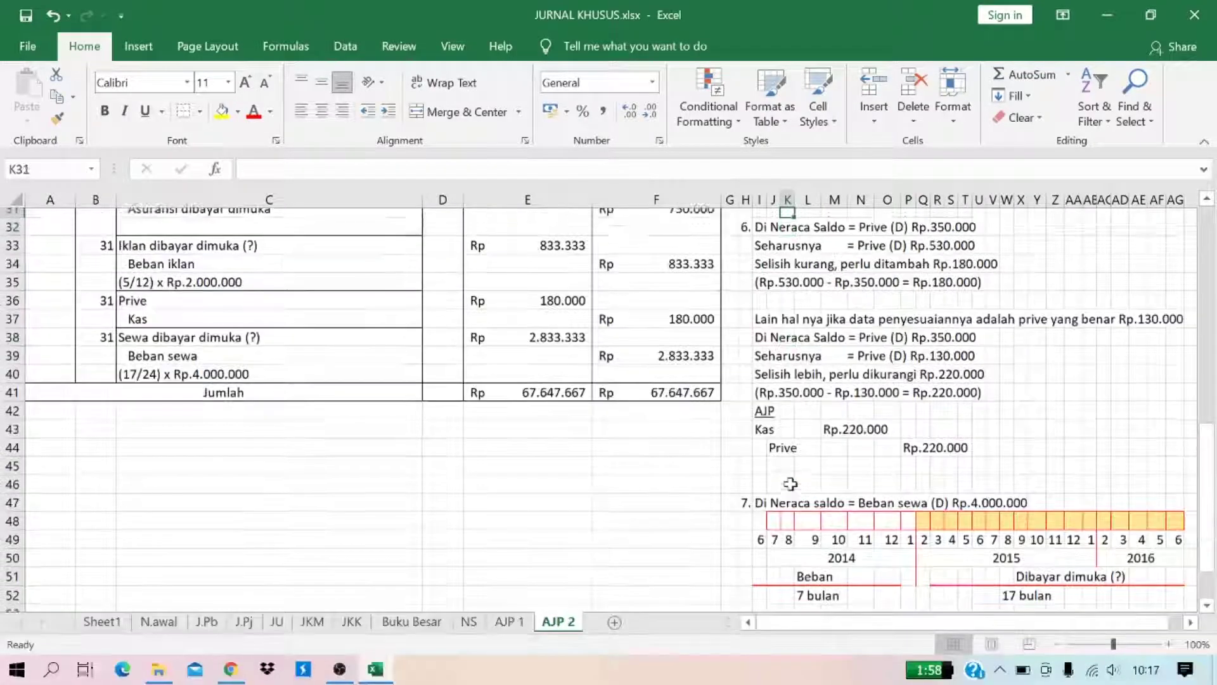
key(Up)
key(Up)
key(Up)
key(Up)
key(Up)
key(Up)
key(Up)
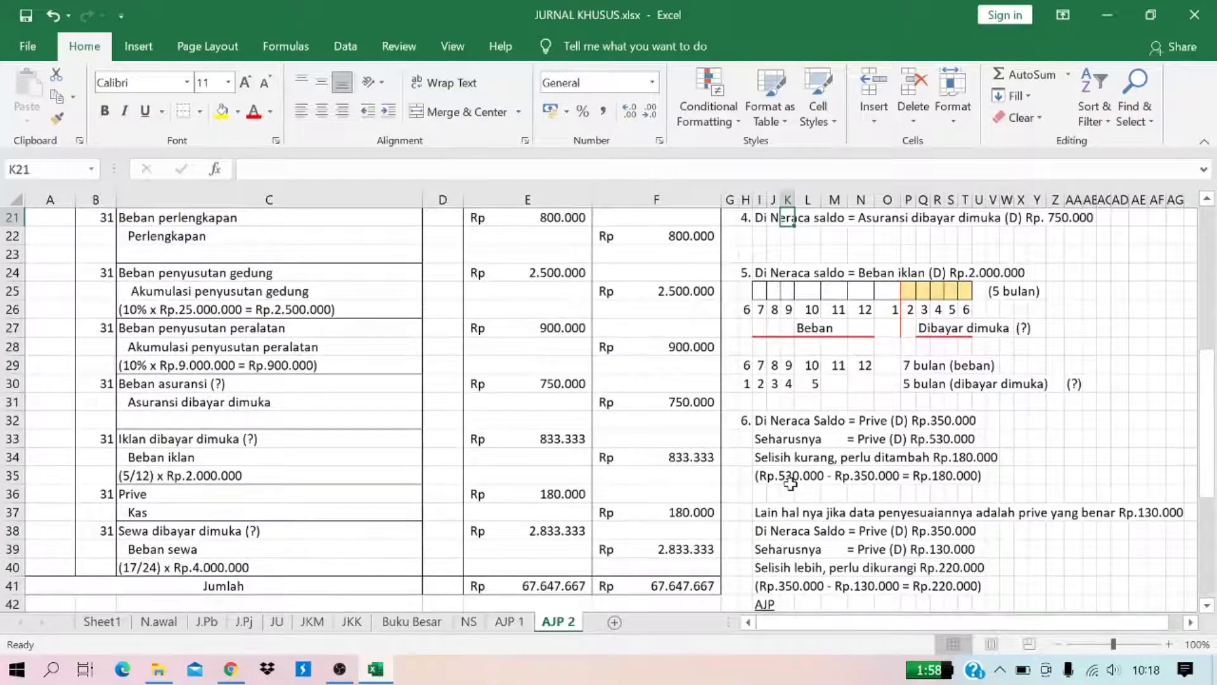
key(Up)
key(Up)
key(Up)
key(Up)
key(Up)
key(Up)
key(Up)
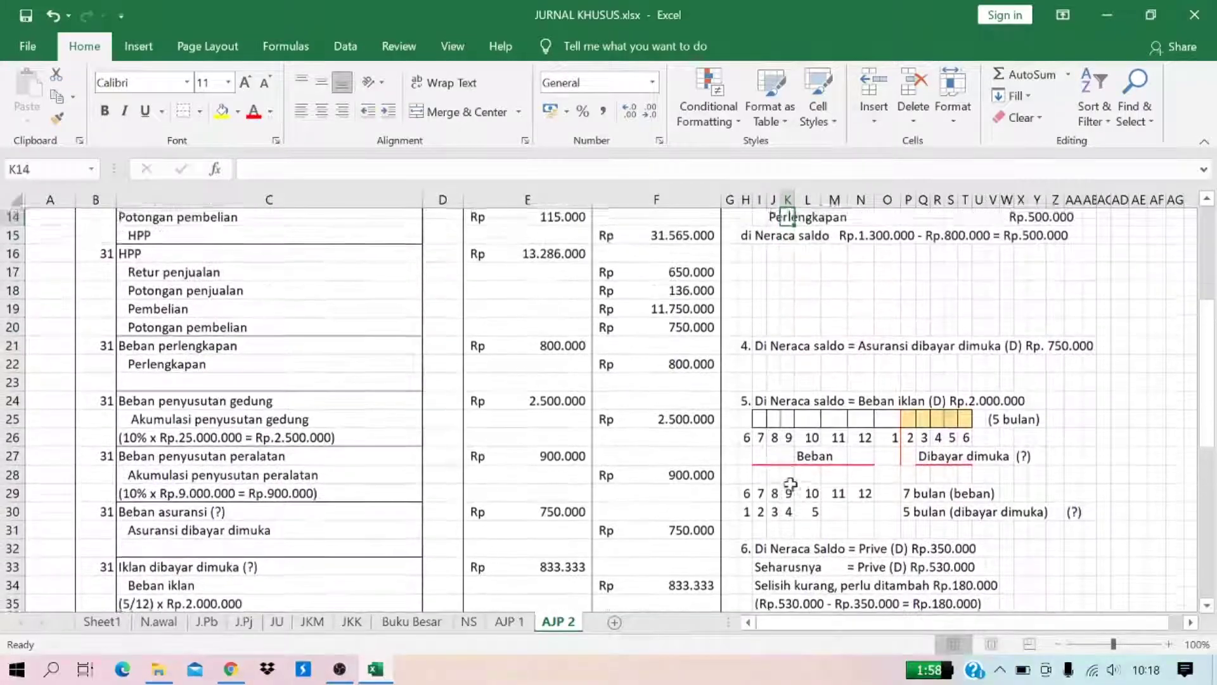
key(ctrl+Up)
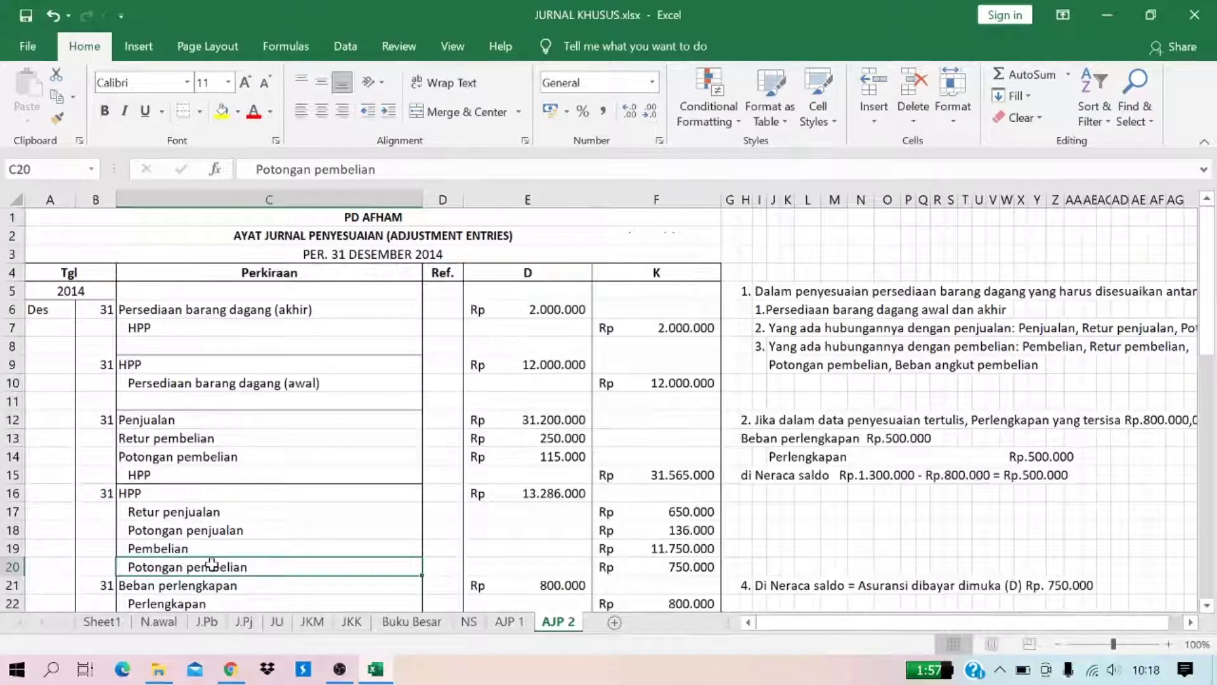
Step: Correct the account name in C20, under Pembelian in the HPP entry, to Beban angkut pembelian
double_click(133, 567)
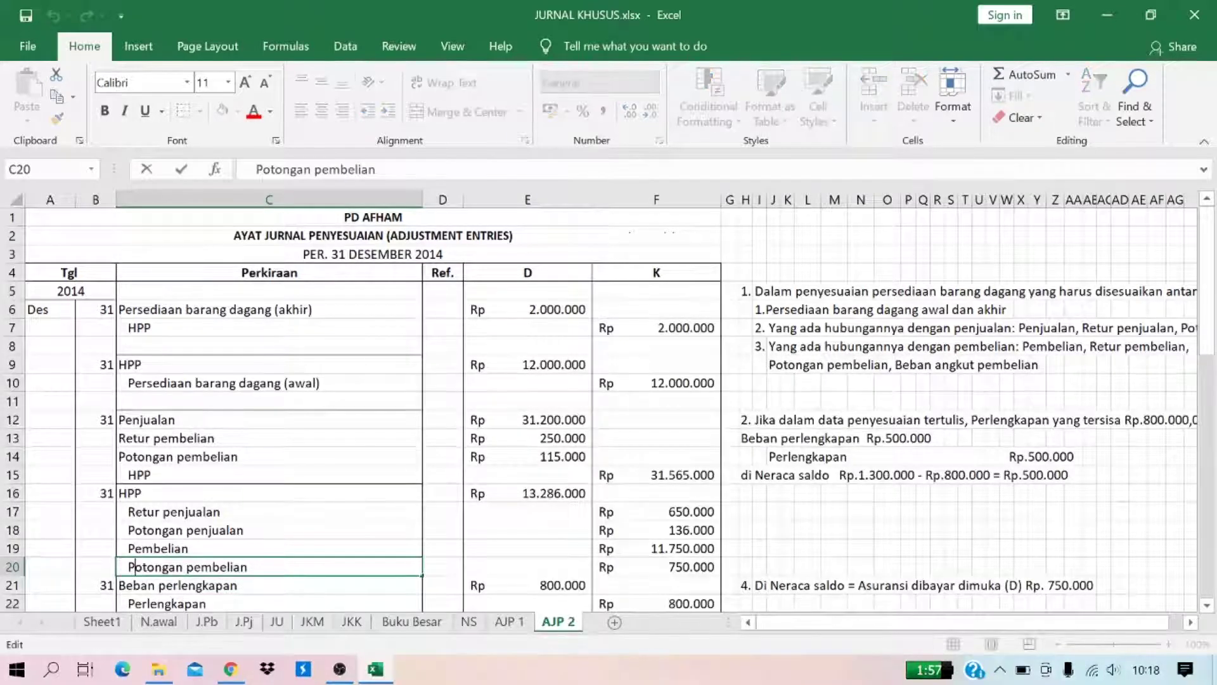
drag(129, 566, 185, 566)
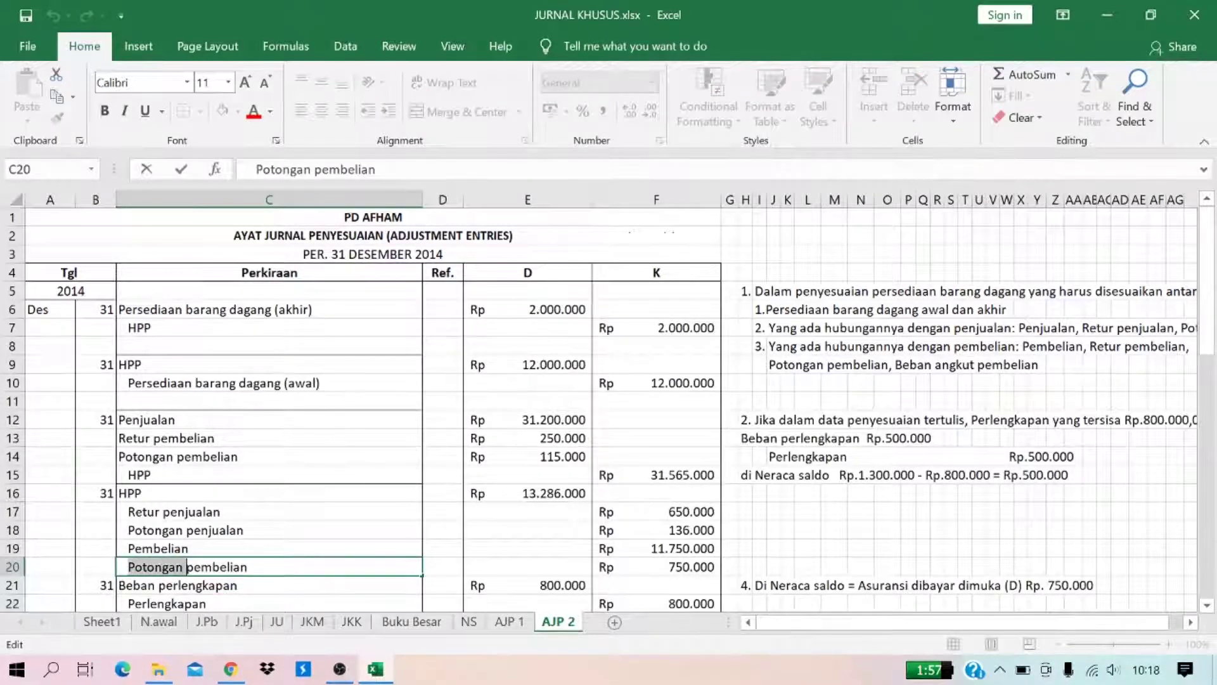
text(Beban angk)
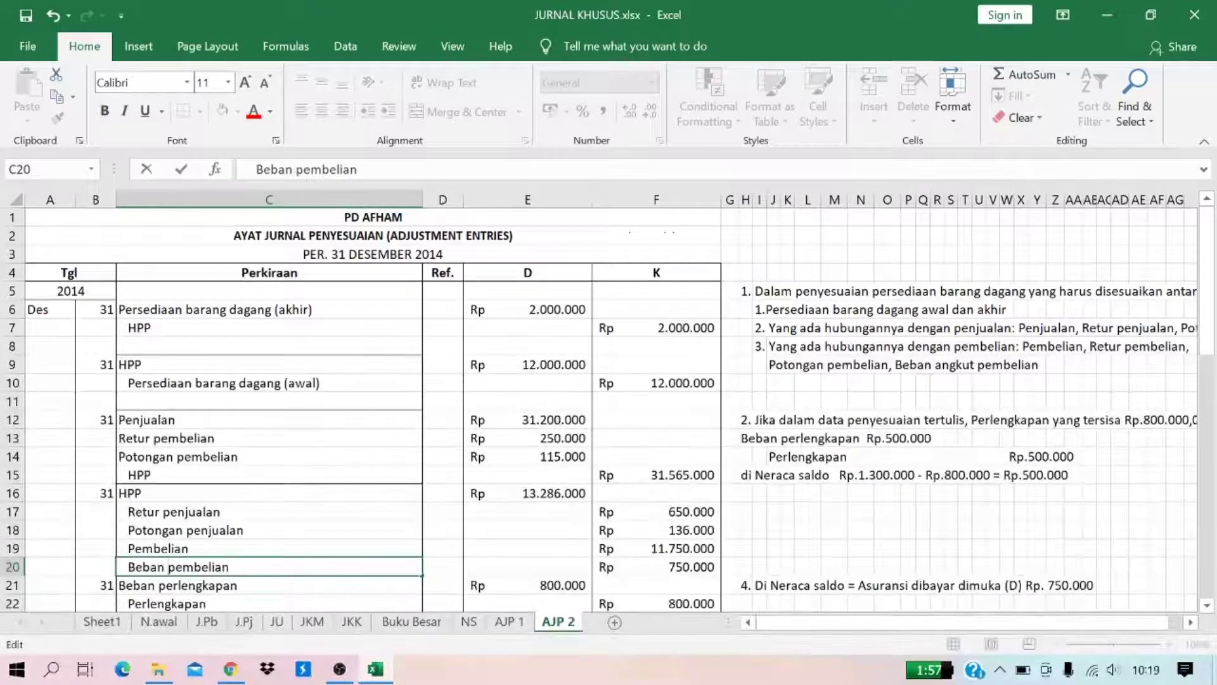
text(ut)
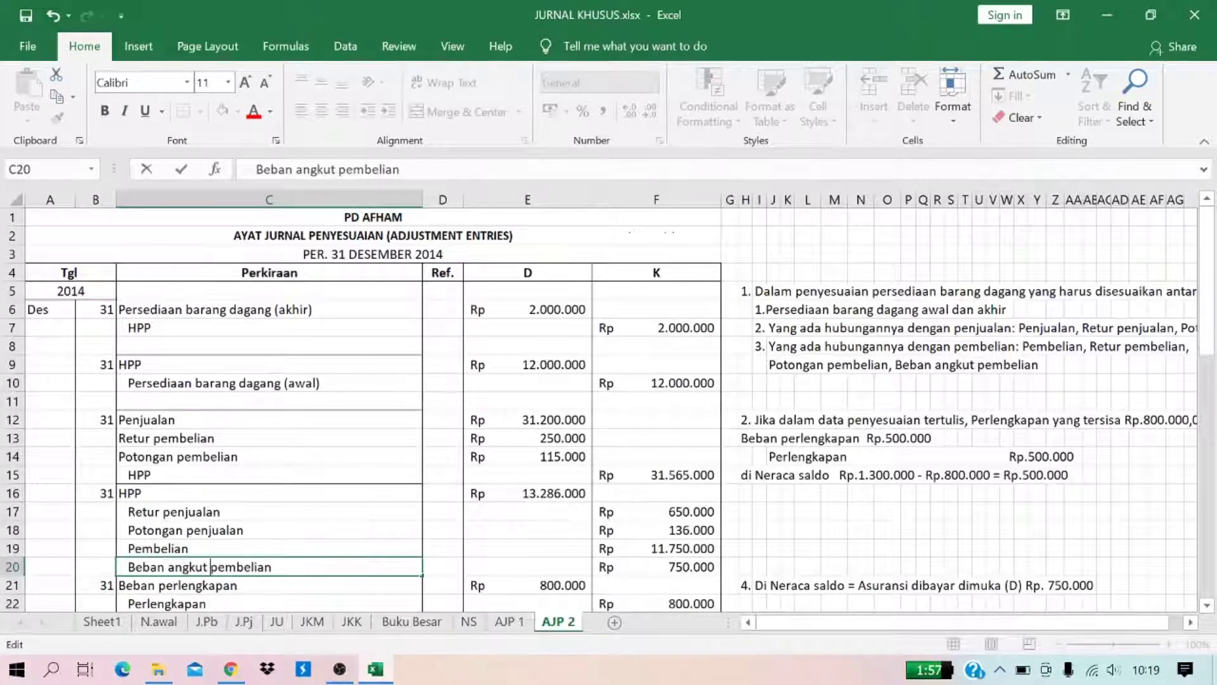
key(Return)
click(272, 456)
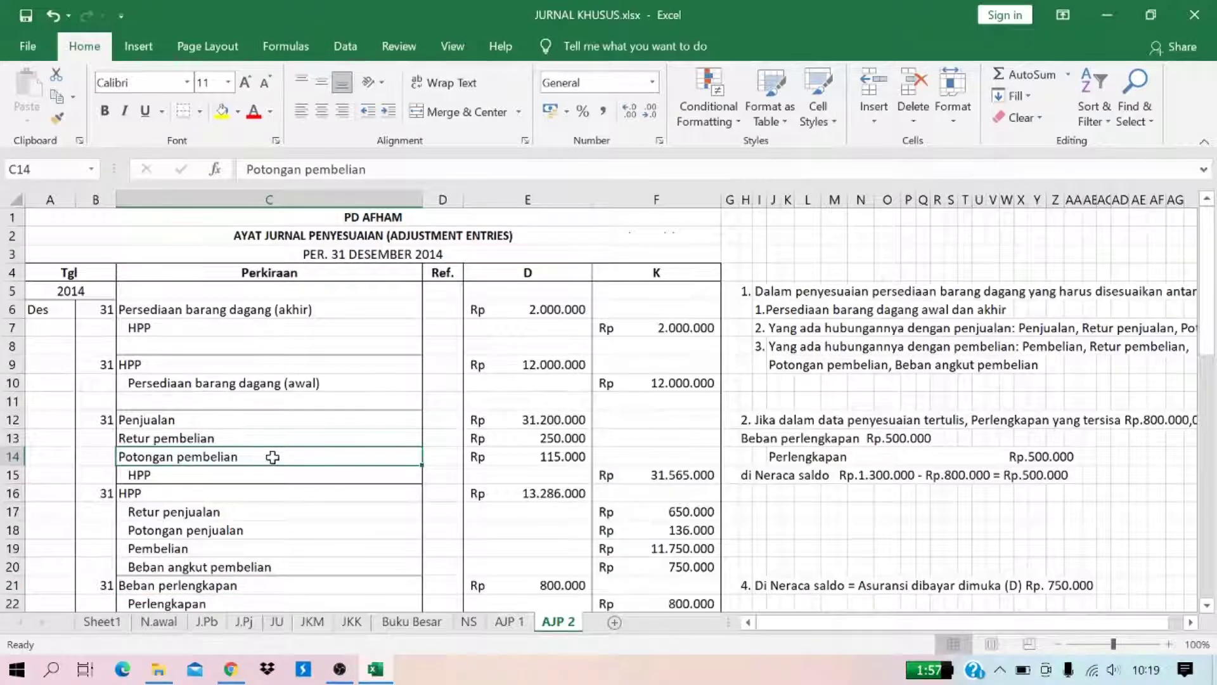
click(220, 568)
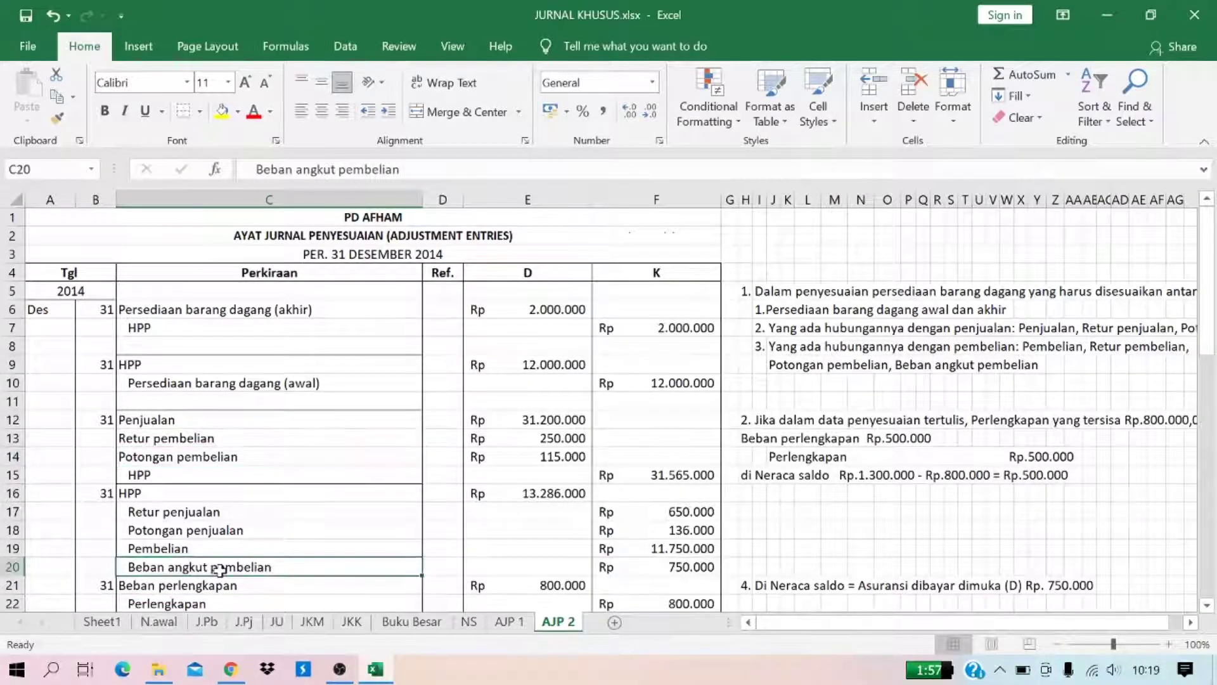